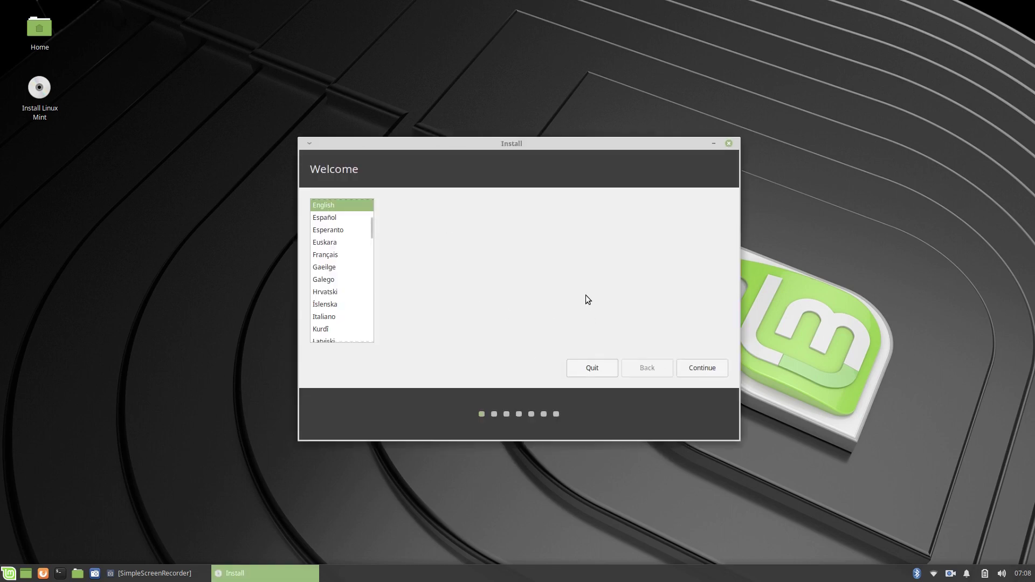
- Keep English with the English (US) keyboard, enable third-party software, and choose 'Something else' partitioning
{"action": "left_click", "coordinate": [699, 368]}
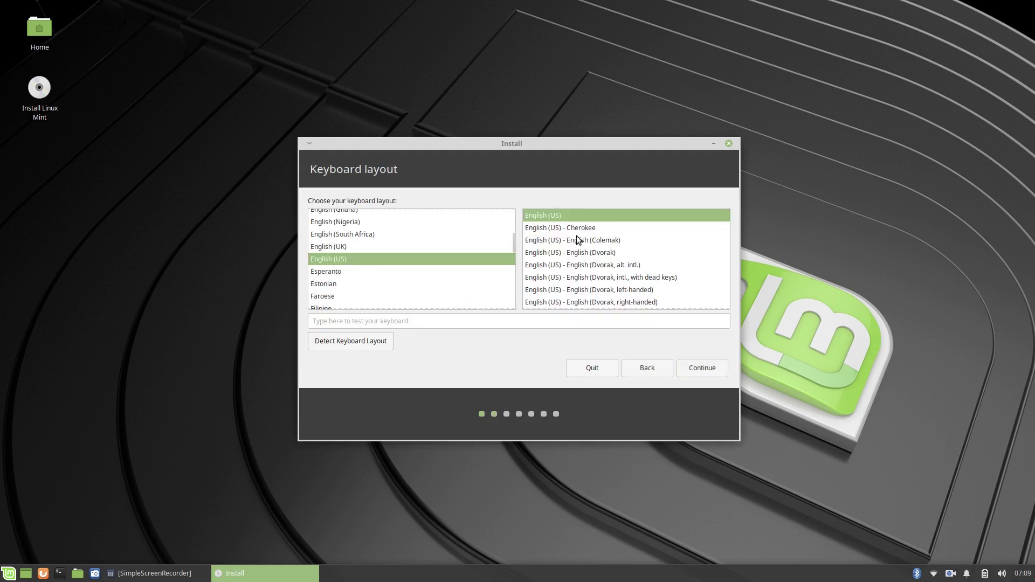
{"action": "left_click", "coordinate": [697, 371]}
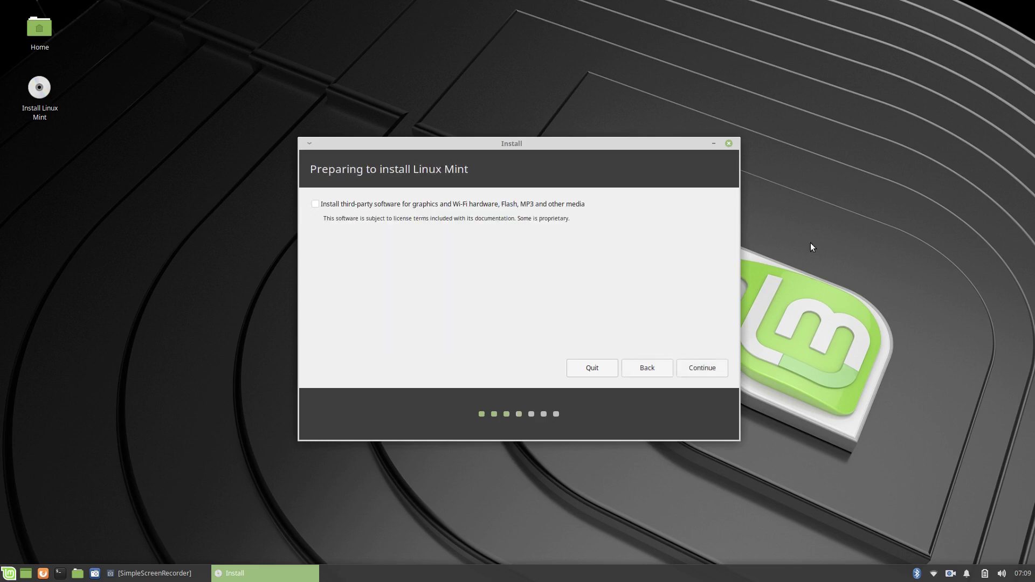
{"action": "left_click", "coordinate": [318, 205]}
{"action": "left_click", "coordinate": [703, 369]}
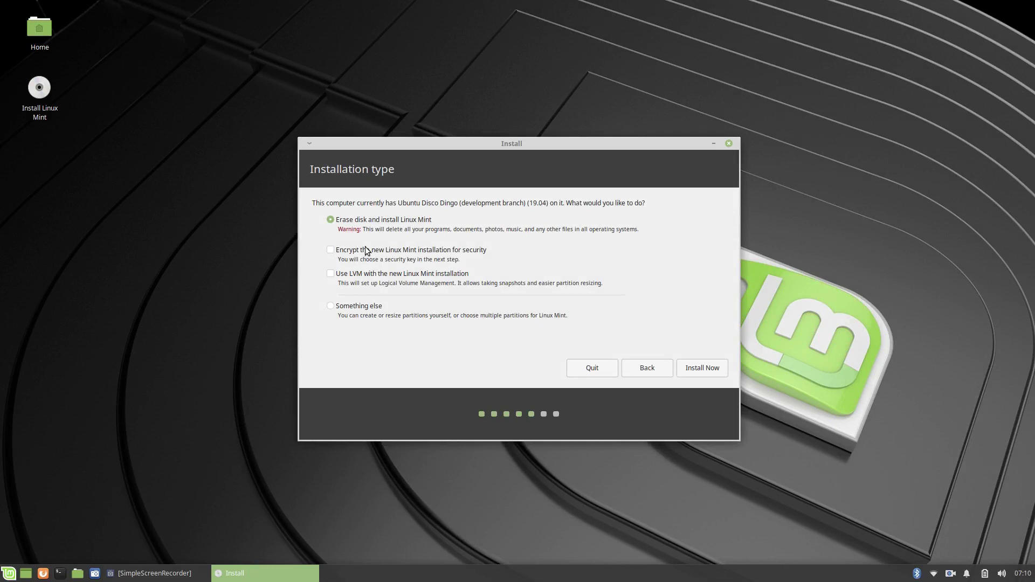
{"action": "left_click", "coordinate": [330, 306]}
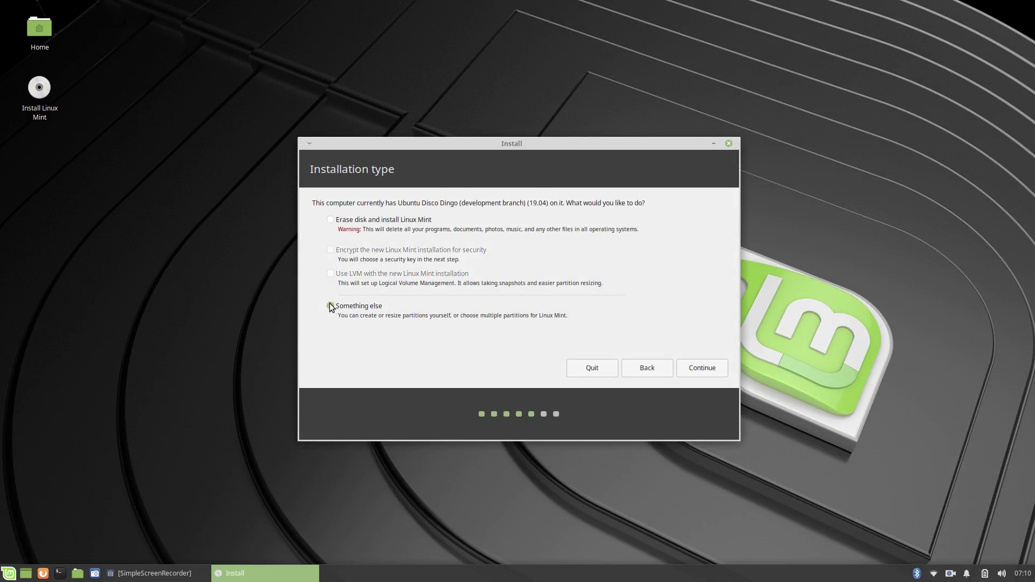
{"action": "left_click", "coordinate": [686, 368]}
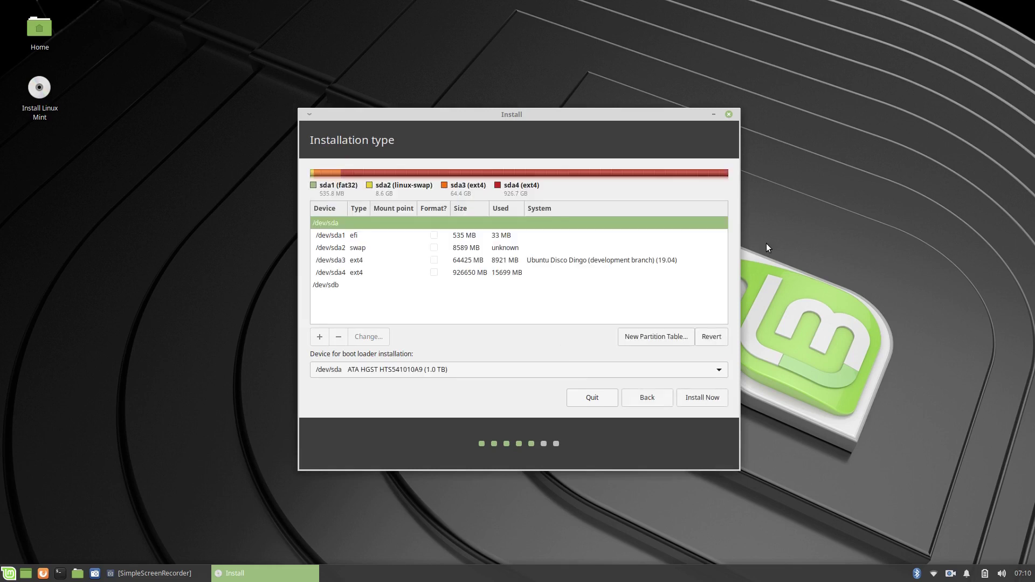
- Back out of editing /dev/sda1, then delete the /dev/sda1 partition
{"action": "double_click", "coordinate": [351, 236]}
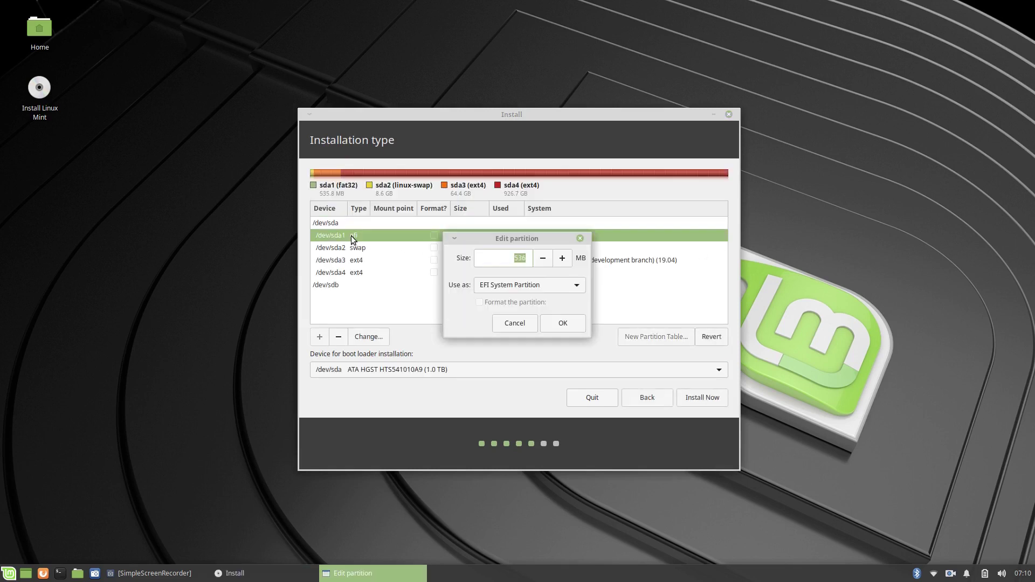
{"action": "left_click", "coordinate": [562, 320]}
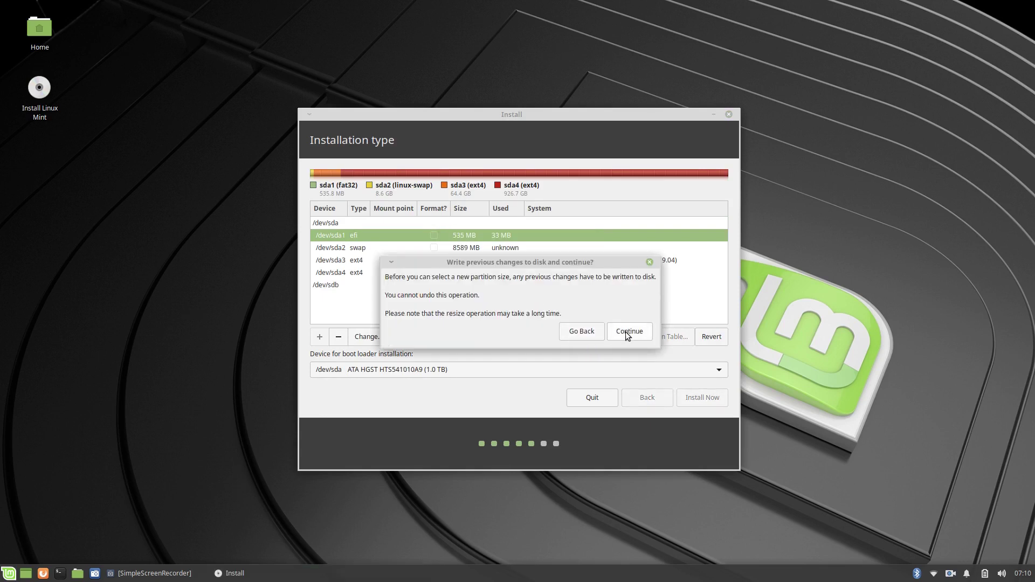
{"action": "left_click", "coordinate": [592, 335]}
{"action": "left_click", "coordinate": [381, 225]}
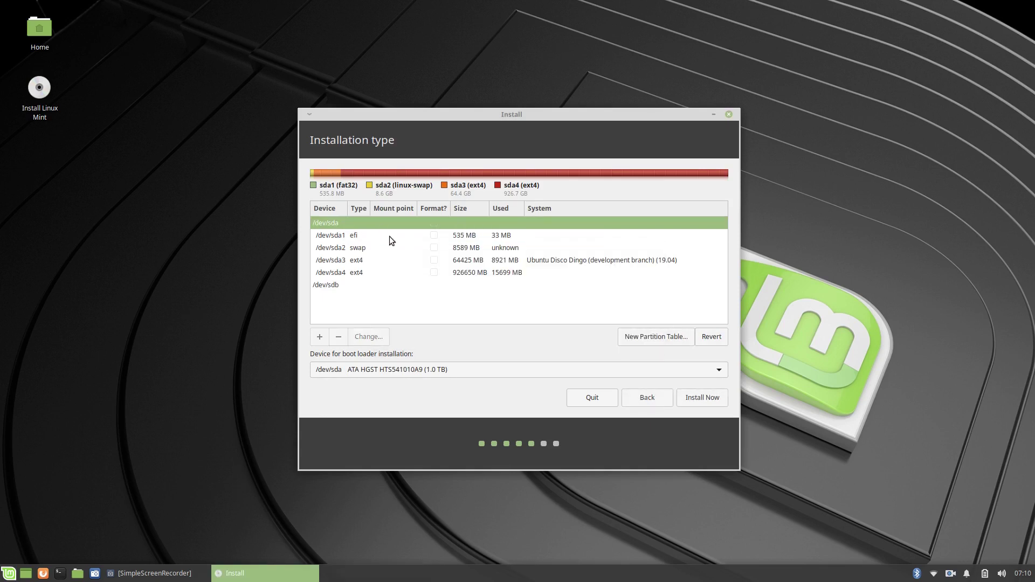
{"action": "left_click", "coordinate": [344, 236]}
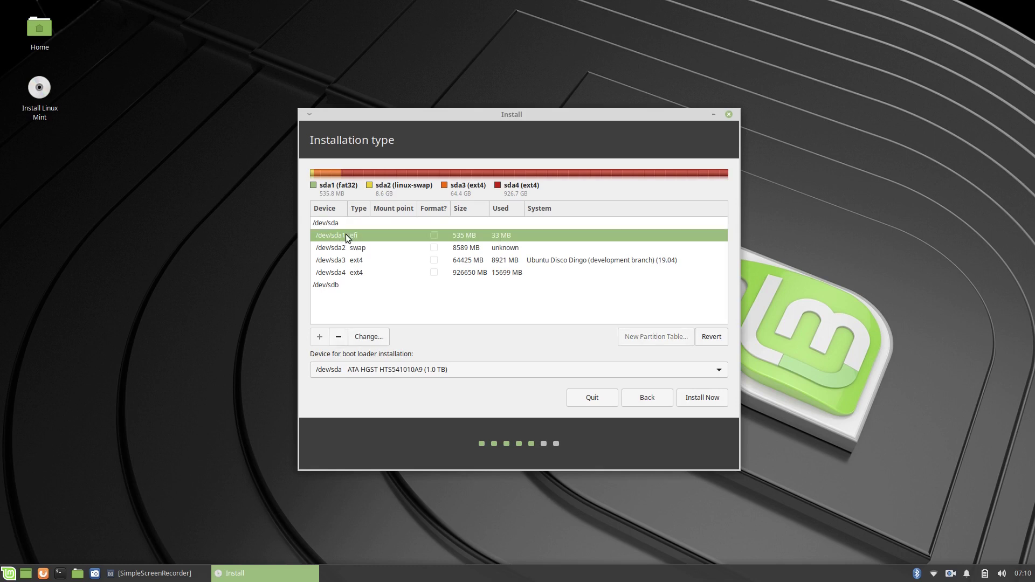
{"action": "left_click", "coordinate": [339, 336]}
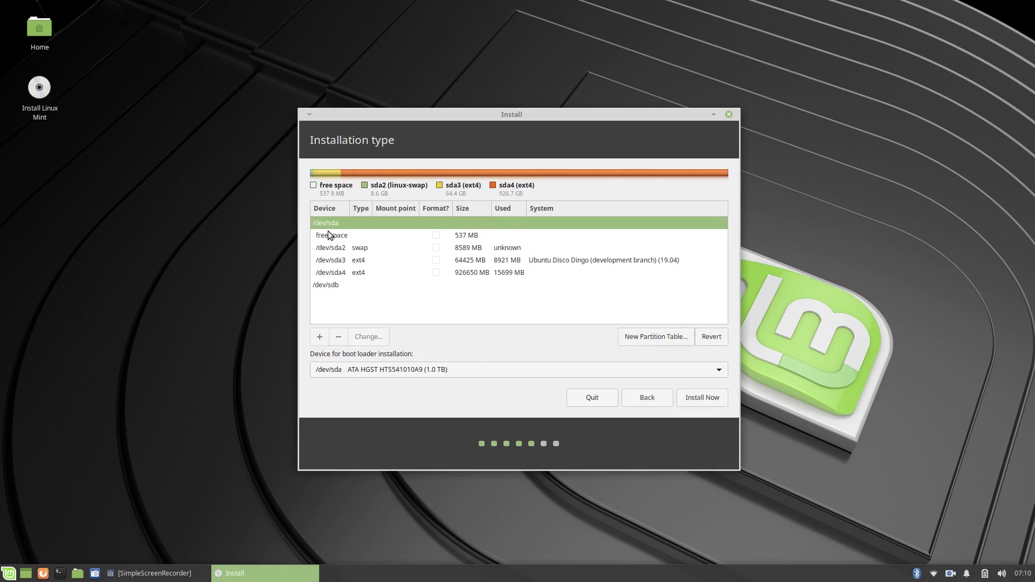
- Create an EFI System Partition in the resulting 537 MB free space
{"action": "left_click", "coordinate": [328, 237]}
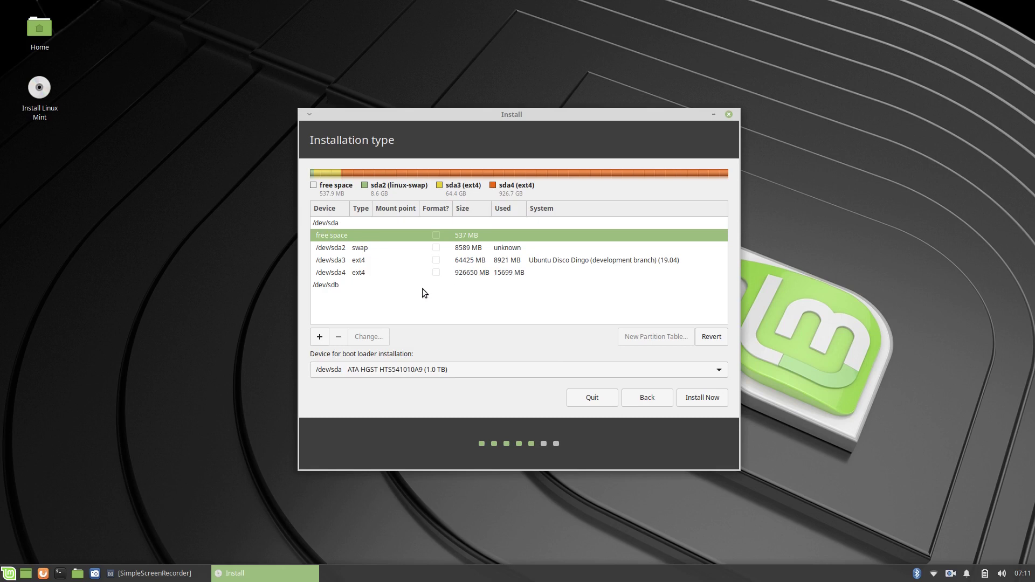
{"action": "left_click", "coordinate": [320, 337]}
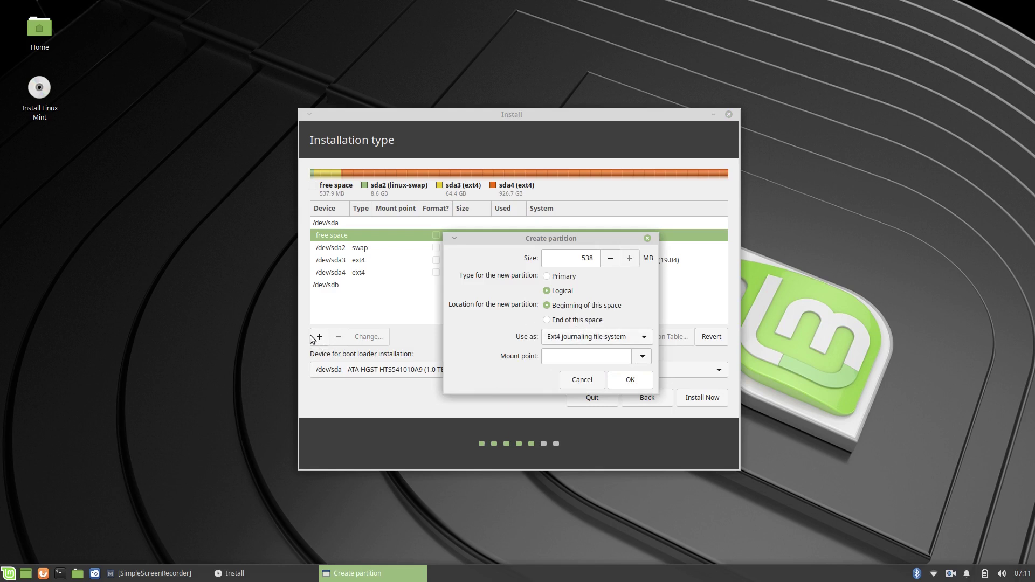
{"action": "left_click", "coordinate": [593, 337]}
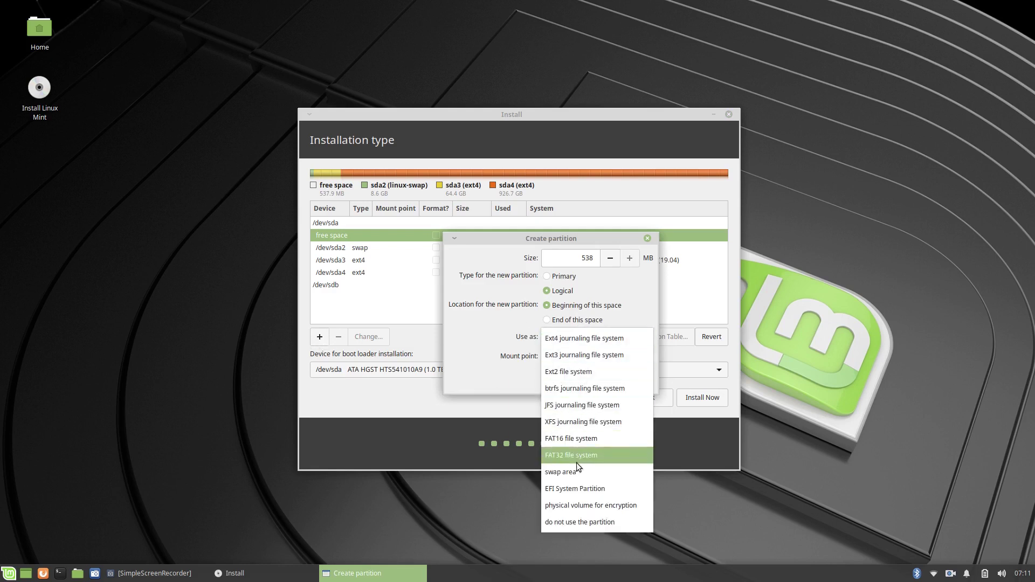
{"action": "left_click", "coordinate": [573, 488]}
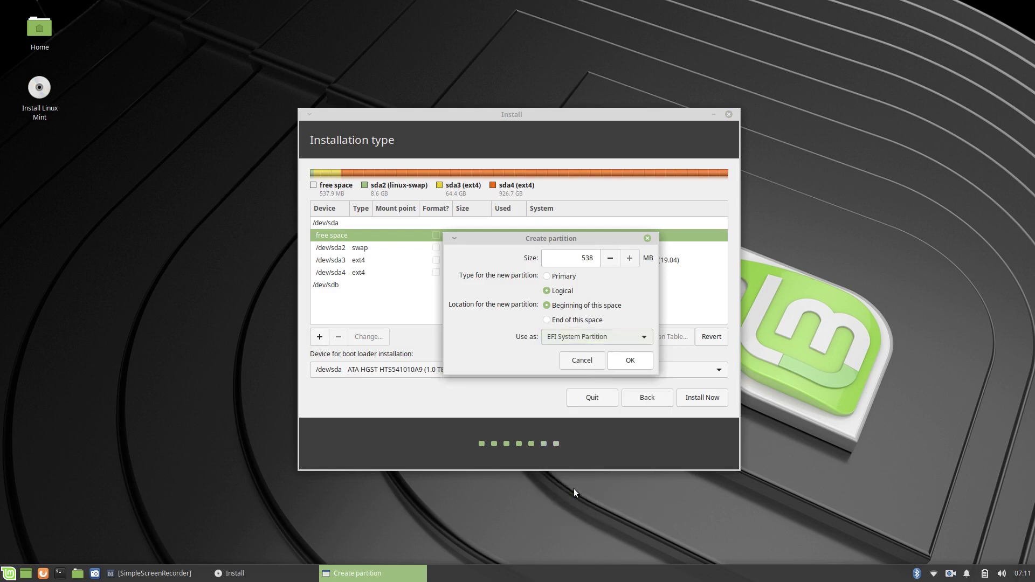
{"action": "left_click", "coordinate": [622, 358]}
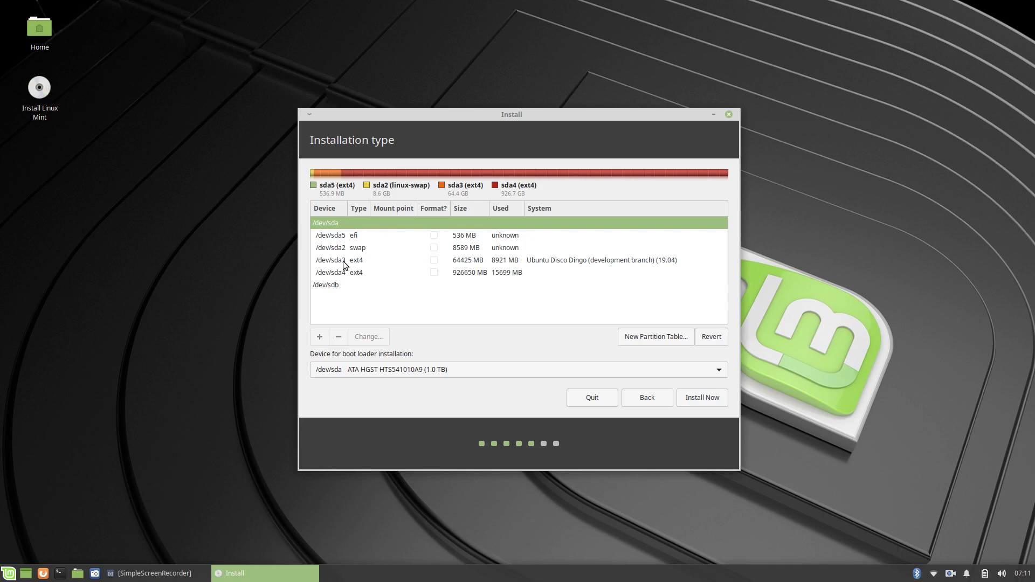
- Set /dev/sda3 to Ext4 journaling file system, marked for formatting and mounted at /
{"action": "left_click", "coordinate": [343, 262]}
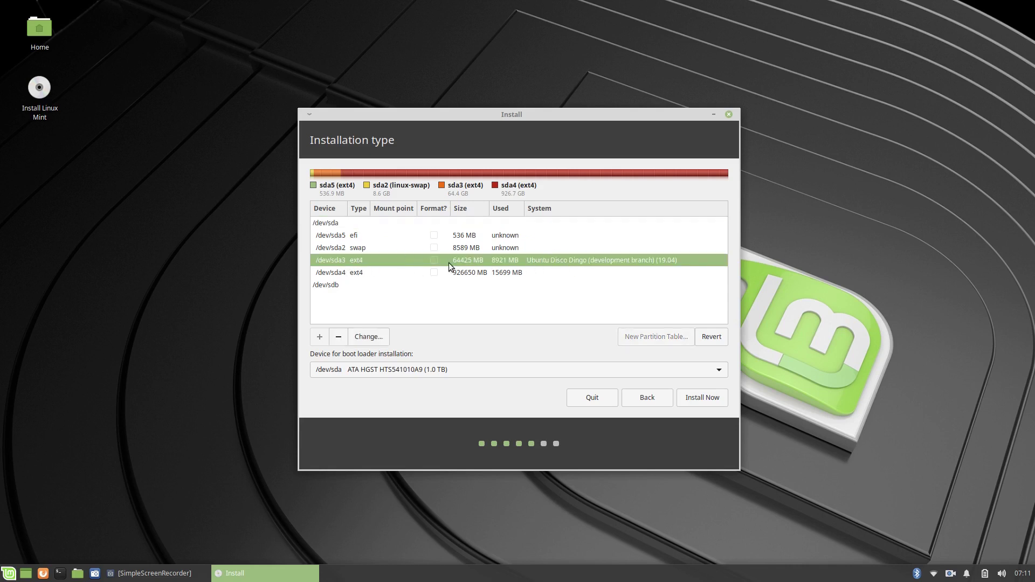
{"action": "double_click", "coordinate": [356, 259]}
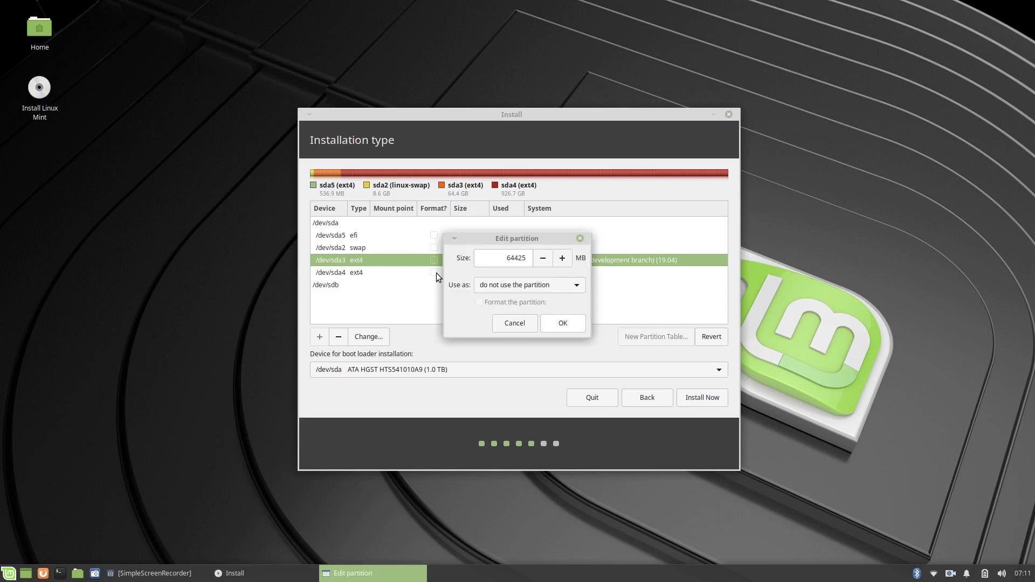
{"action": "left_click", "coordinate": [572, 283]}
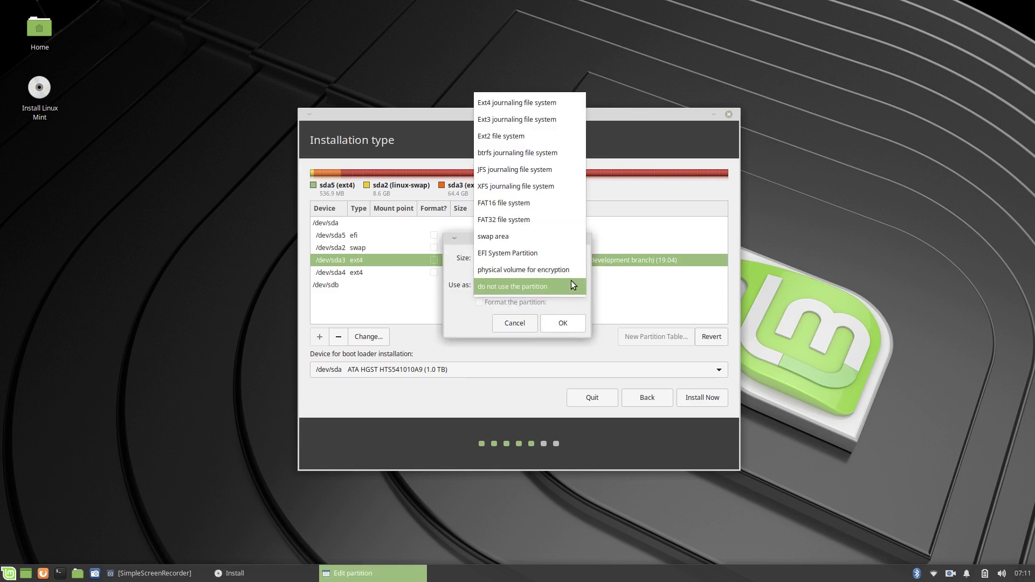
{"action": "left_click", "coordinate": [532, 103]}
{"action": "left_click", "coordinate": [495, 302]}
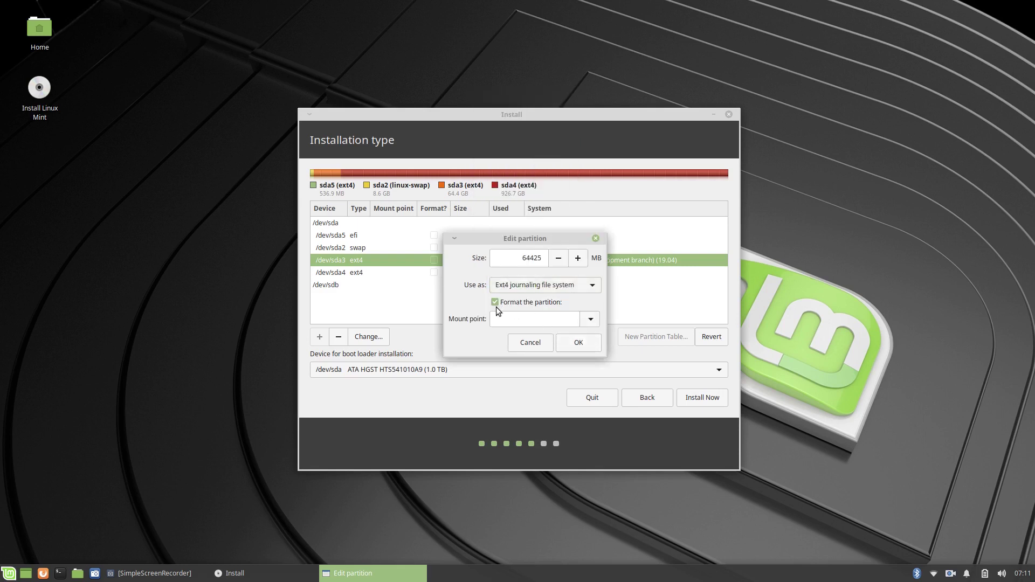
{"action": "left_click", "coordinate": [590, 320]}
{"action": "left_click", "coordinate": [506, 338]}
{"action": "left_click", "coordinate": [564, 344]}
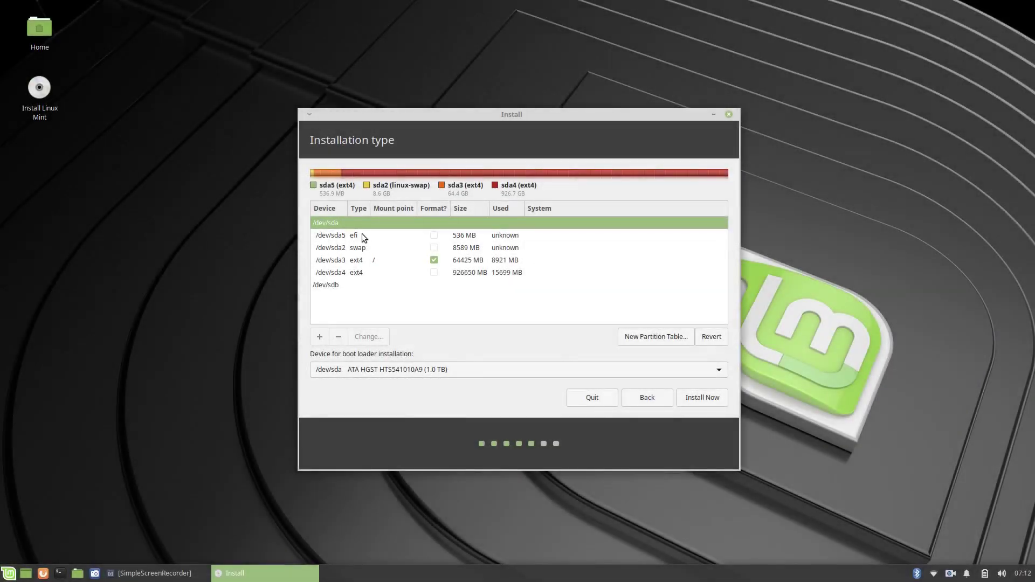
{"action": "left_click", "coordinate": [349, 238]}
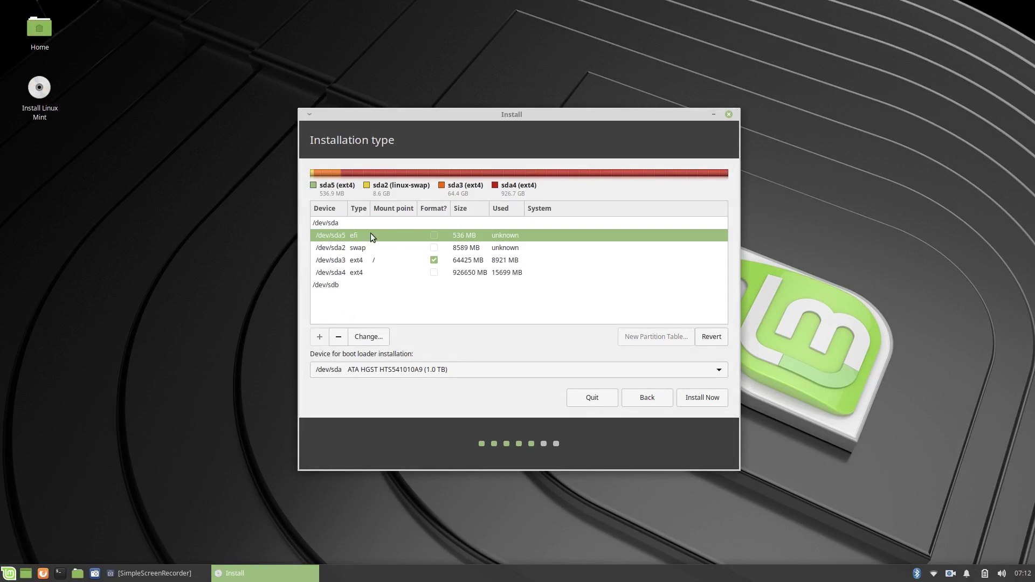
- Delete /dev/sda5 and recreate the 537 MB free space as a primary EFI System Partition
{"action": "left_click", "coordinate": [339, 337]}
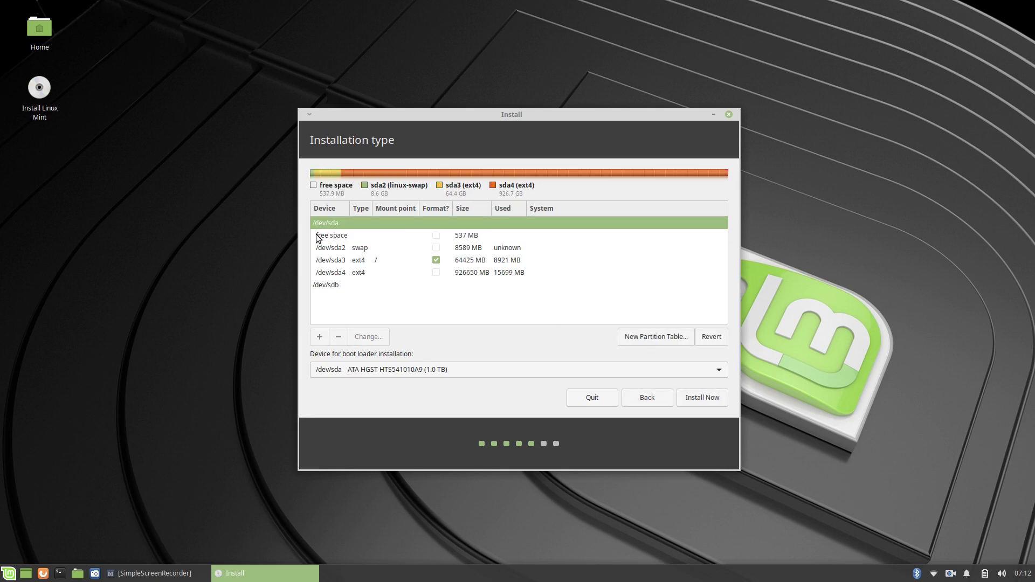
{"action": "left_click", "coordinate": [318, 237]}
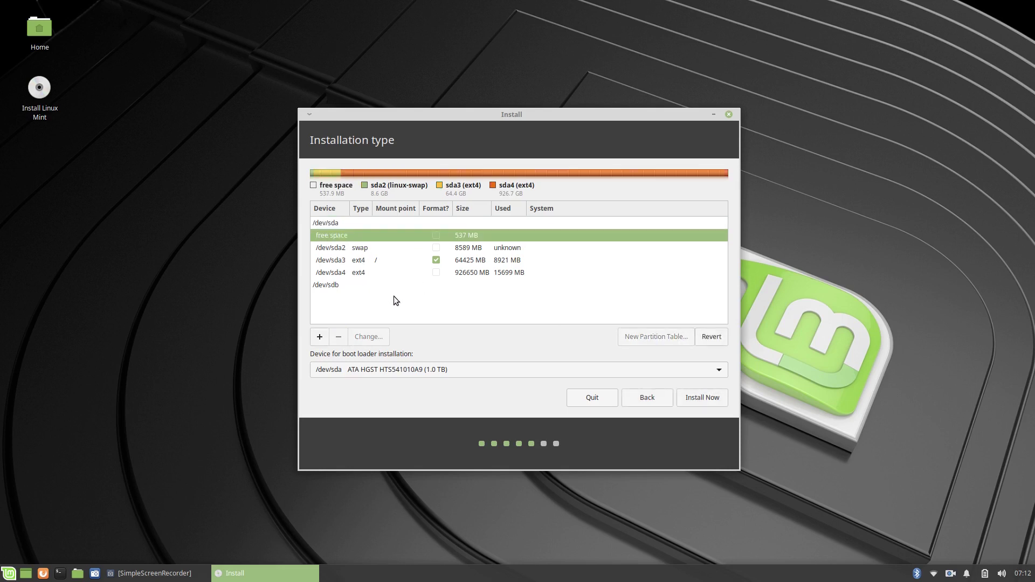
{"action": "left_click", "coordinate": [324, 339]}
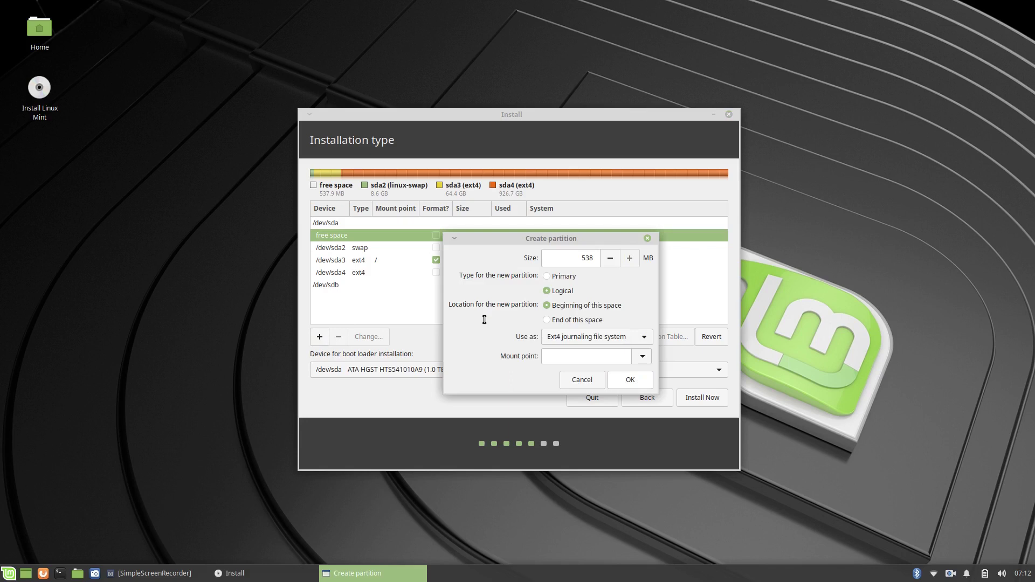
{"action": "left_click", "coordinate": [547, 276]}
{"action": "left_click", "coordinate": [639, 343]}
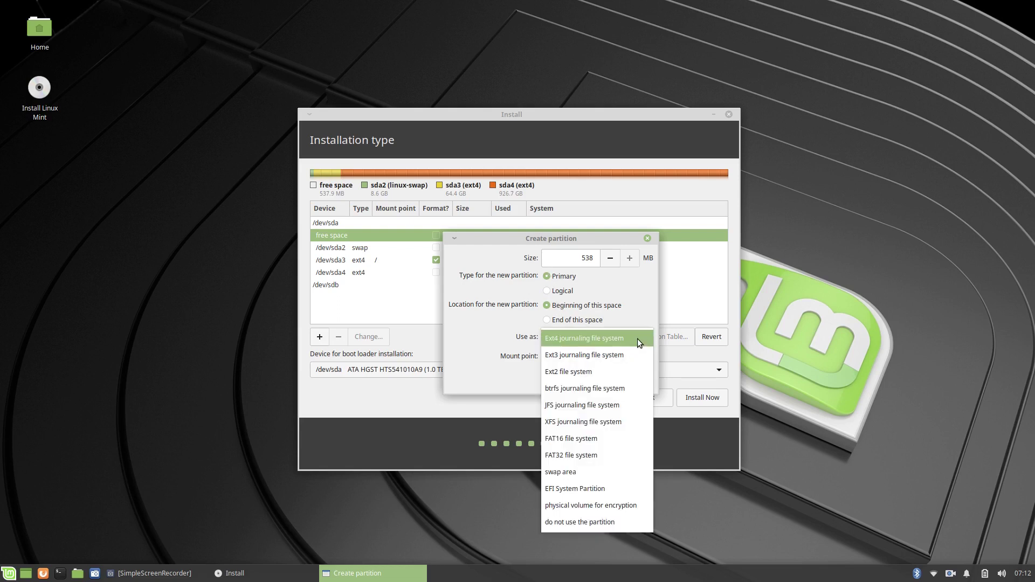
{"action": "left_click", "coordinate": [565, 488]}
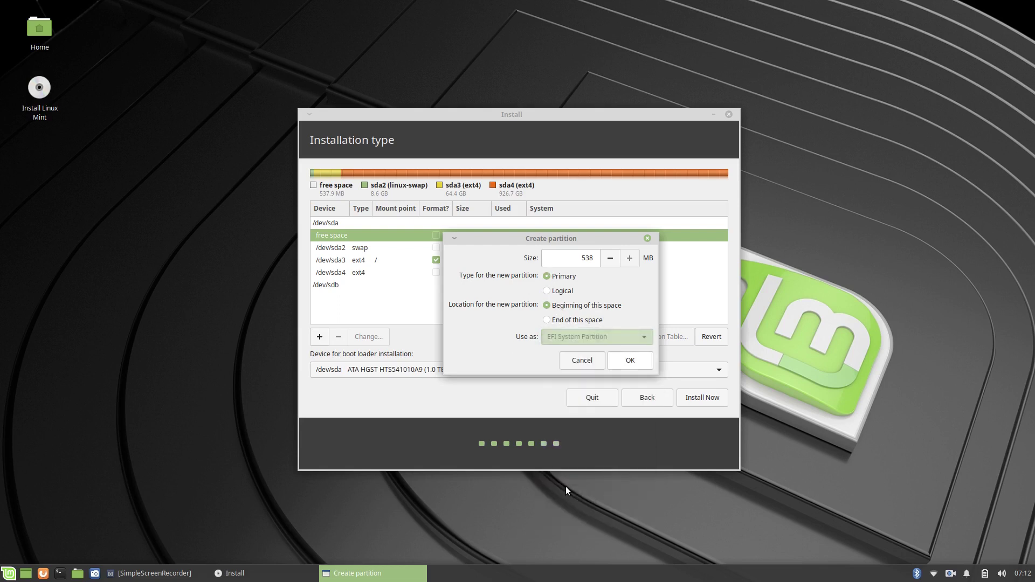
{"action": "left_click", "coordinate": [620, 360]}
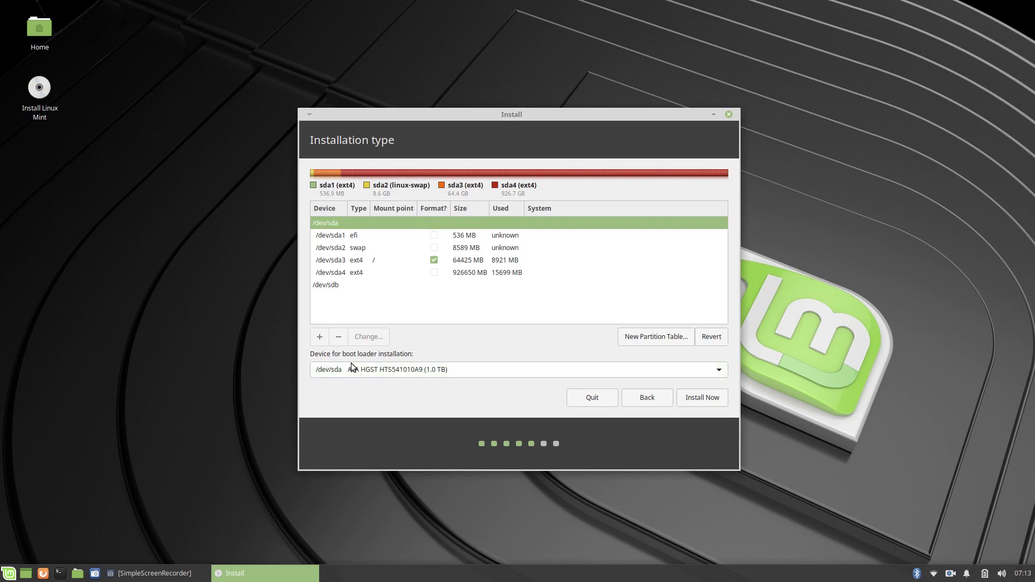
- Put the boot loader on /dev/sda1 and confirm writing the partition changes to disk
{"action": "left_click", "coordinate": [474, 373]}
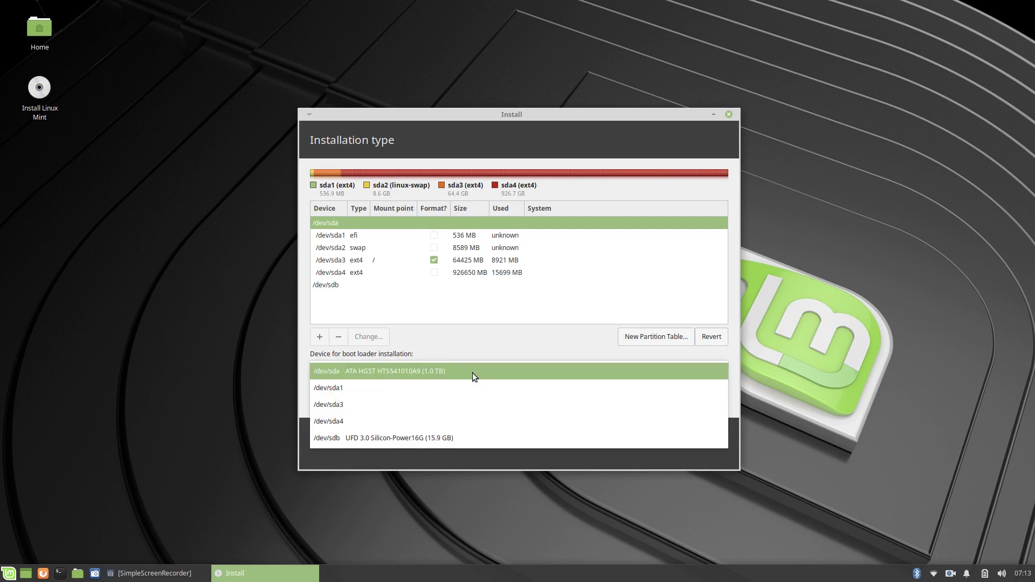
{"action": "left_click", "coordinate": [352, 385]}
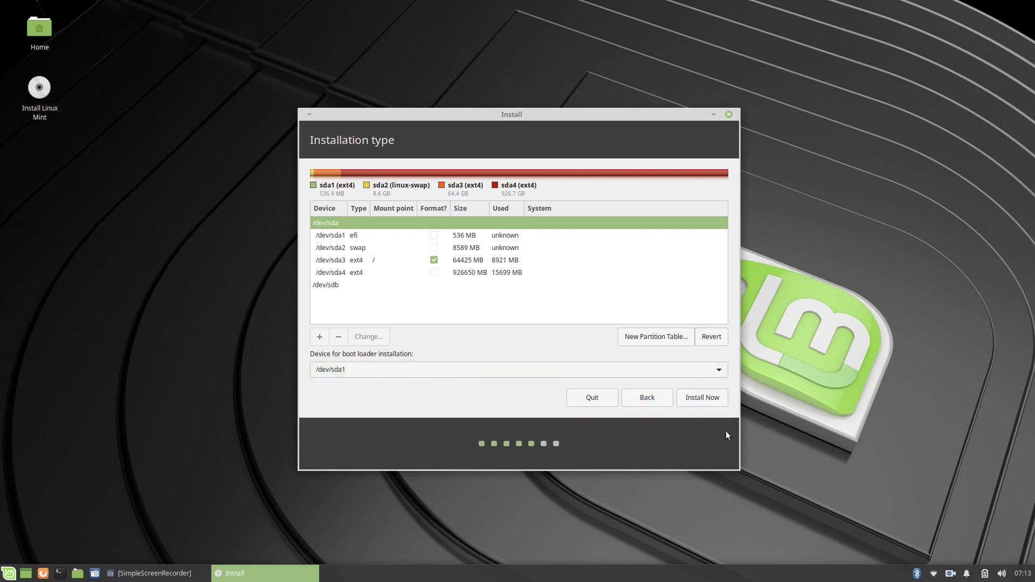
{"action": "left_click", "coordinate": [700, 403]}
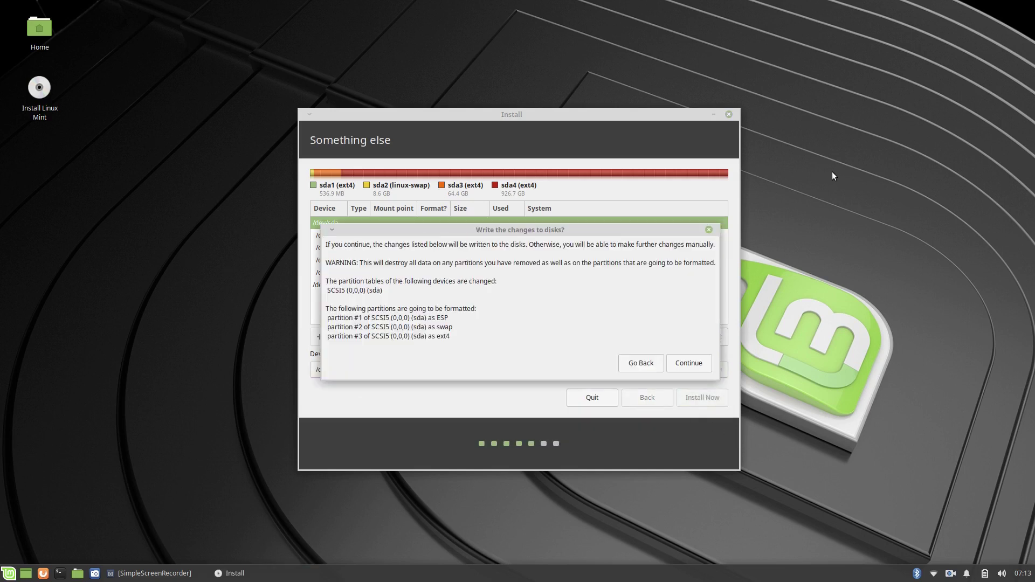
{"action": "left_click", "coordinate": [689, 364]}
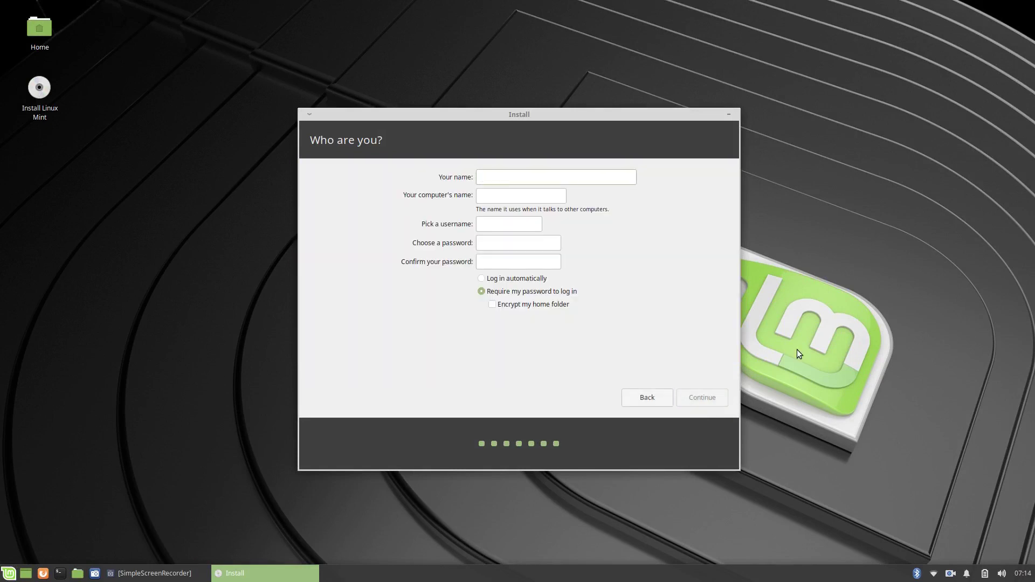
- Enter the user's full name, name the computer mintxfce-tosh, set the login password, and continue
{"action": "type", "text": "Colin Brash"}
{"action": "key", "text": "Tab"}
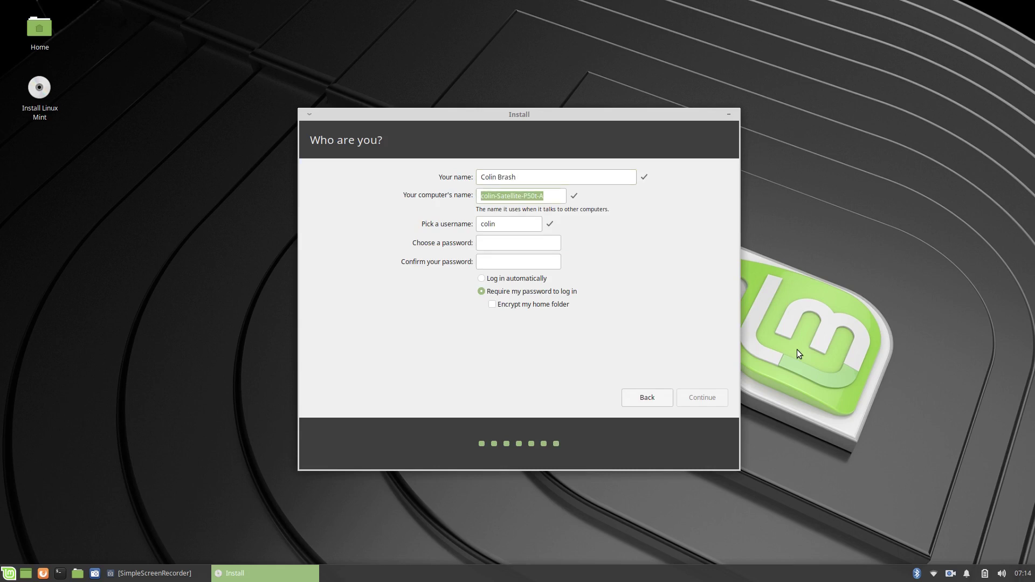
{"action": "type", "text": "mintxfce-tosh"}
{"action": "key", "text": "Tab"}
{"action": "key", "text": "Tab"}
{"action": "type", "text": "*******"}
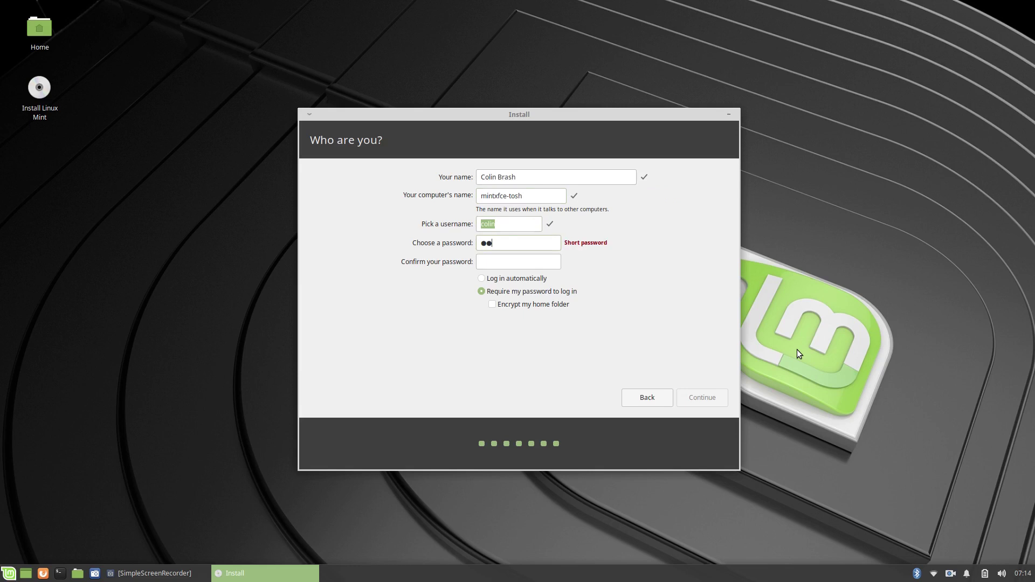
{"action": "type", "text": "*"}
{"action": "key", "text": "Tab"}
{"action": "type", "text": "********"}
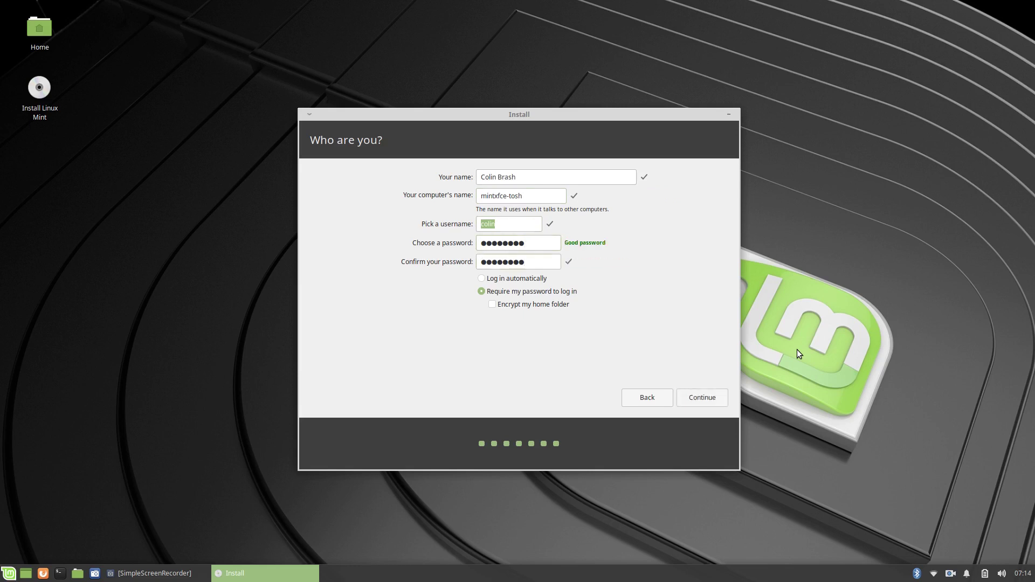
{"action": "left_click", "coordinate": [707, 397]}
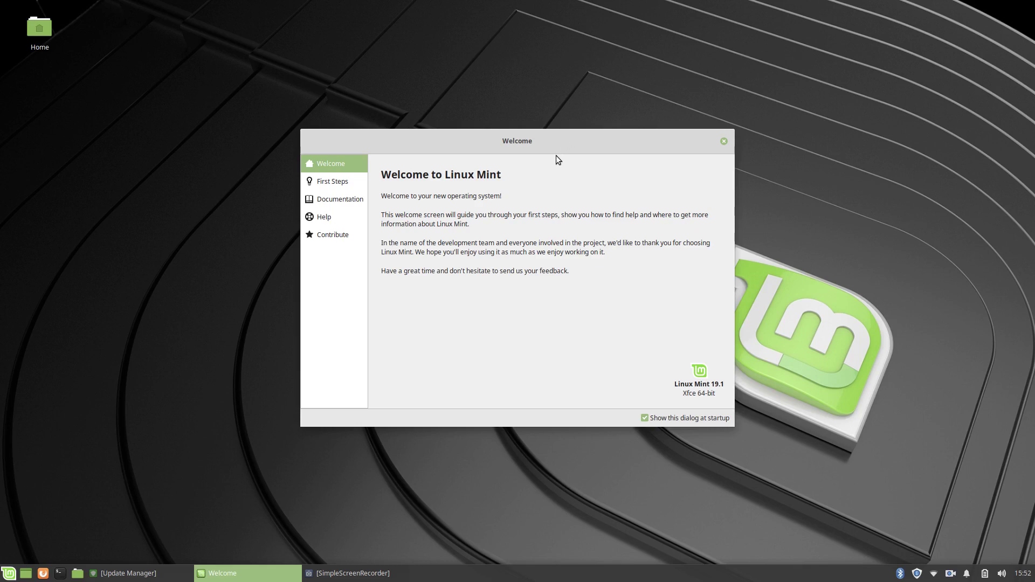
- Reopen Update Manager from the tray shield icon and nudge its window slightly
{"action": "left_click", "coordinate": [917, 574]}
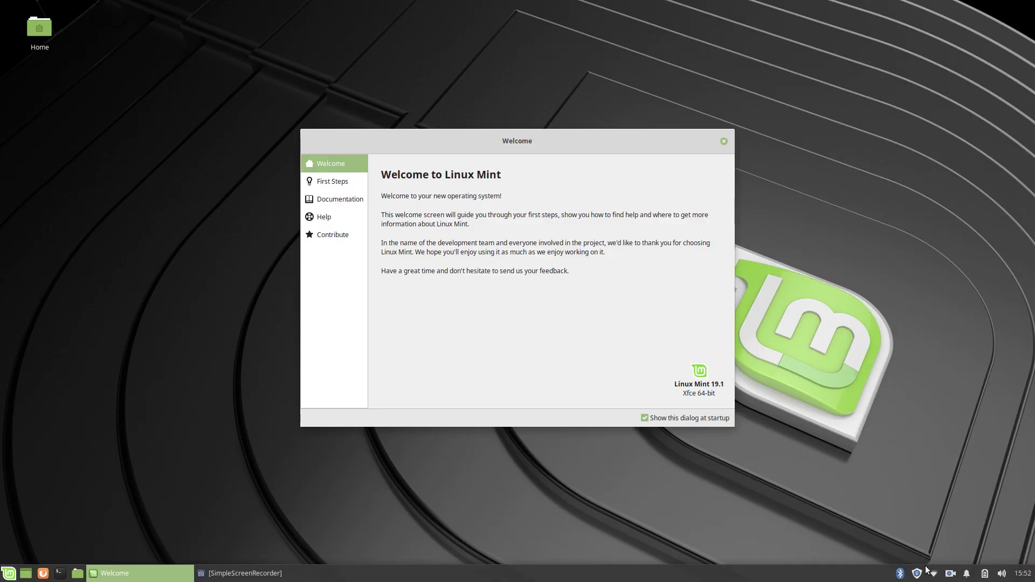
{"action": "left_click", "coordinate": [916, 573]}
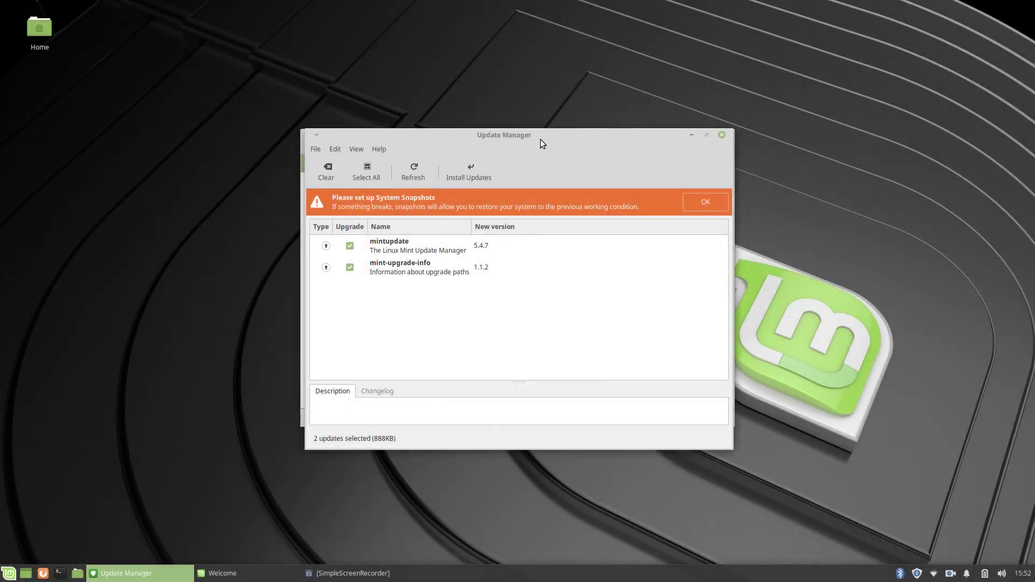
{"action": "mouse_move", "coordinate": [540, 139]}
{"action": "left_mouse_down"}
{"action": "mouse_move", "coordinate": [628, 173]}
{"action": "mouse_move", "coordinate": [540, 169]}
{"action": "mouse_move", "coordinate": [539, 140]}
{"action": "left_mouse_up"}
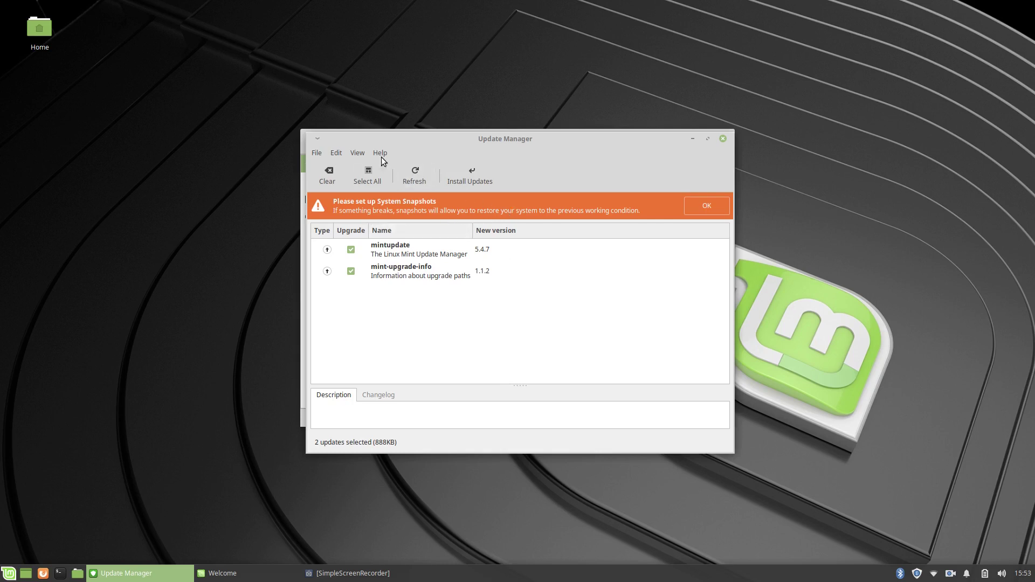
- Uncheck 'Show a warning if system snapshots are not set up' in Update Manager preferences and apply
{"action": "left_click", "coordinate": [336, 154]}
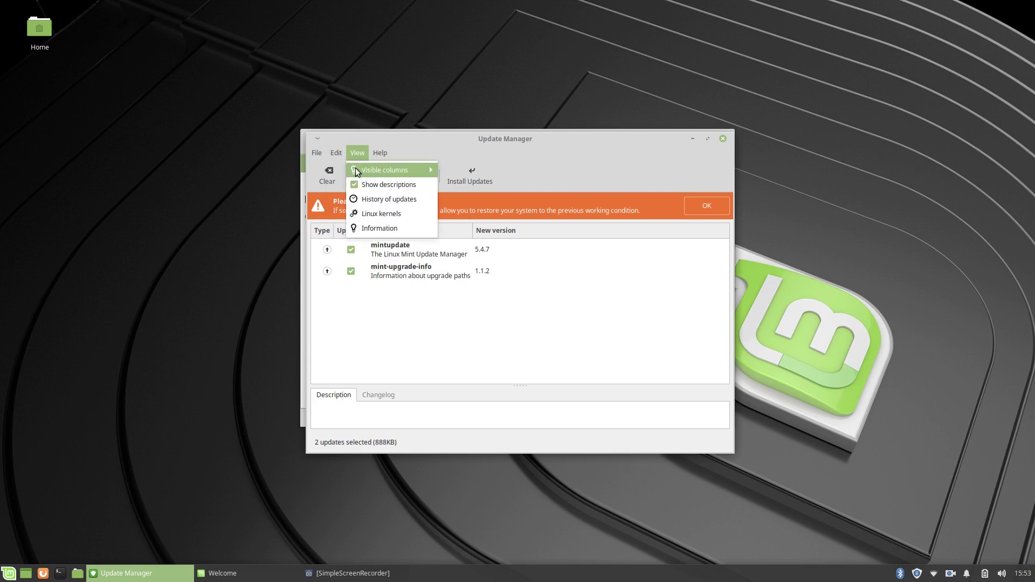
{"action": "left_click", "coordinate": [357, 153]}
{"action": "left_click", "coordinate": [335, 152]}
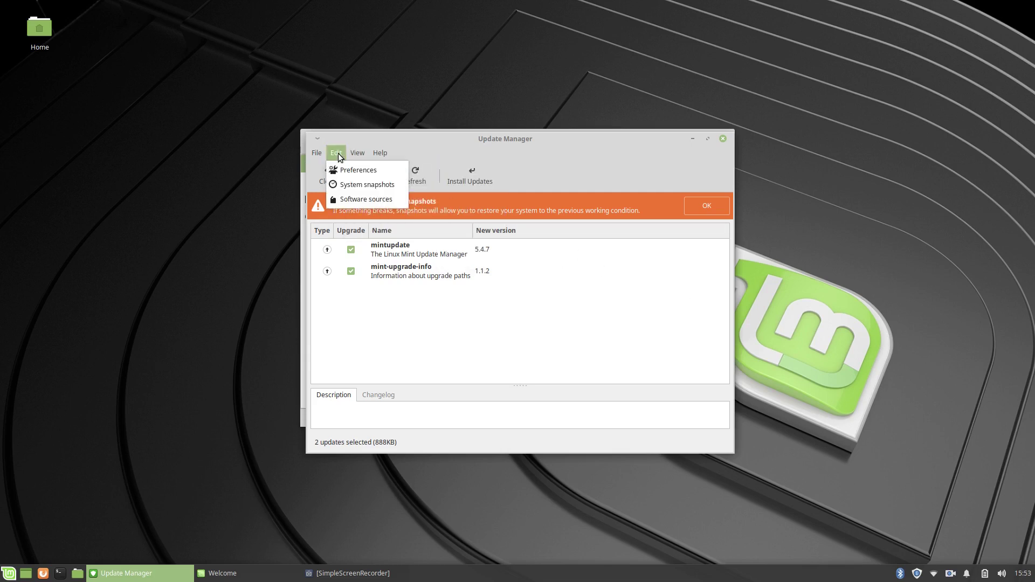
{"action": "left_click", "coordinate": [334, 171]}
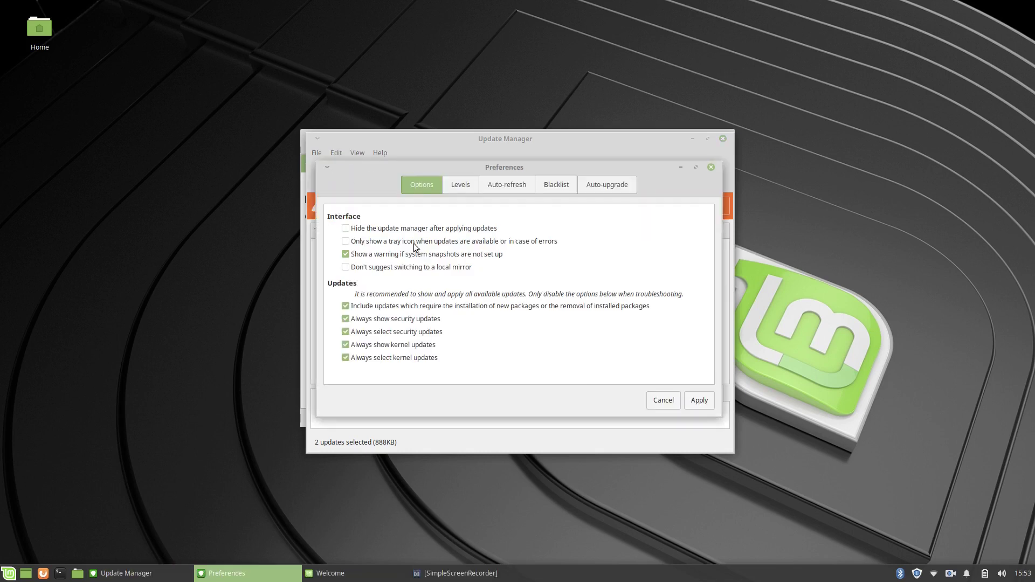
{"action": "left_click", "coordinate": [346, 254]}
{"action": "left_click", "coordinate": [699, 400]}
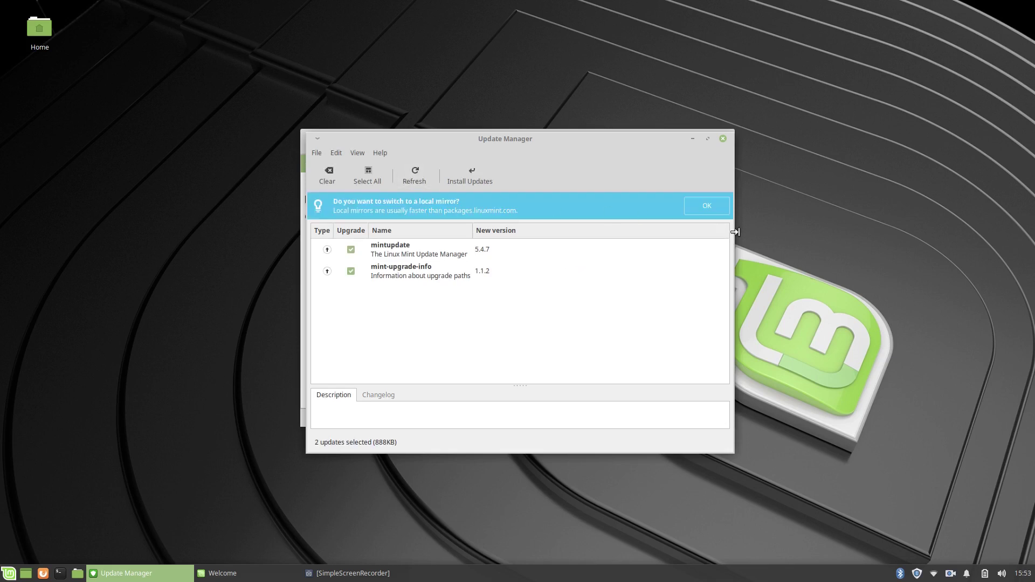
- Use Internode for Main and mirror.tcc.wa.edu.au for Base, refresh the APT cache, and close
{"action": "left_click", "coordinate": [704, 210]}
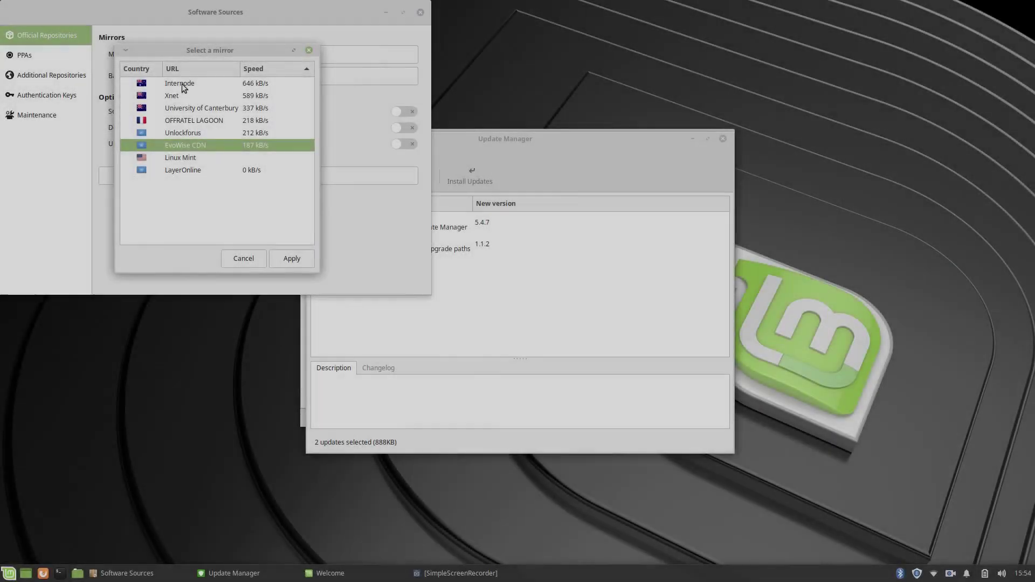
{"action": "left_click", "coordinate": [182, 84]}
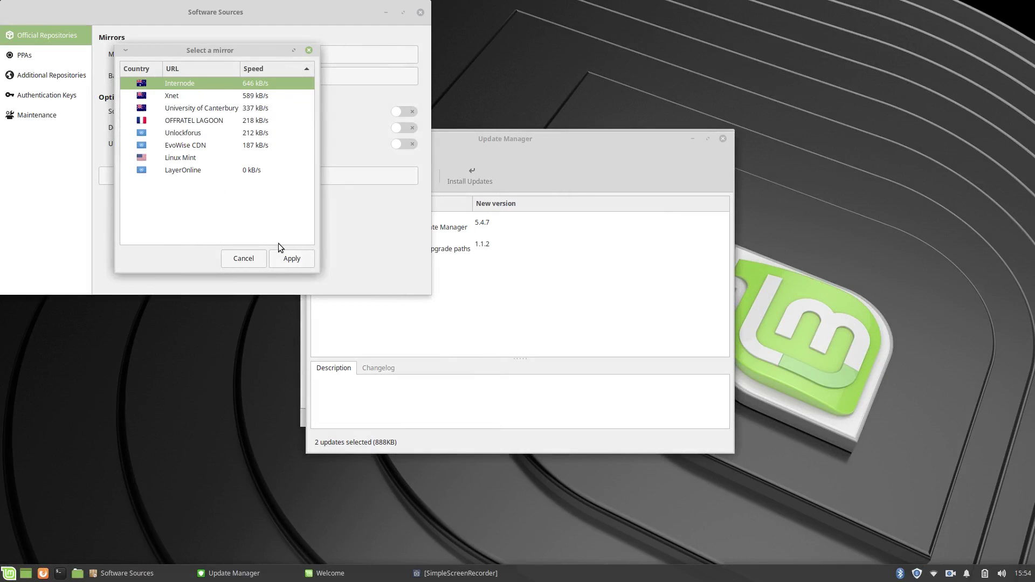
{"action": "left_click", "coordinate": [291, 260]}
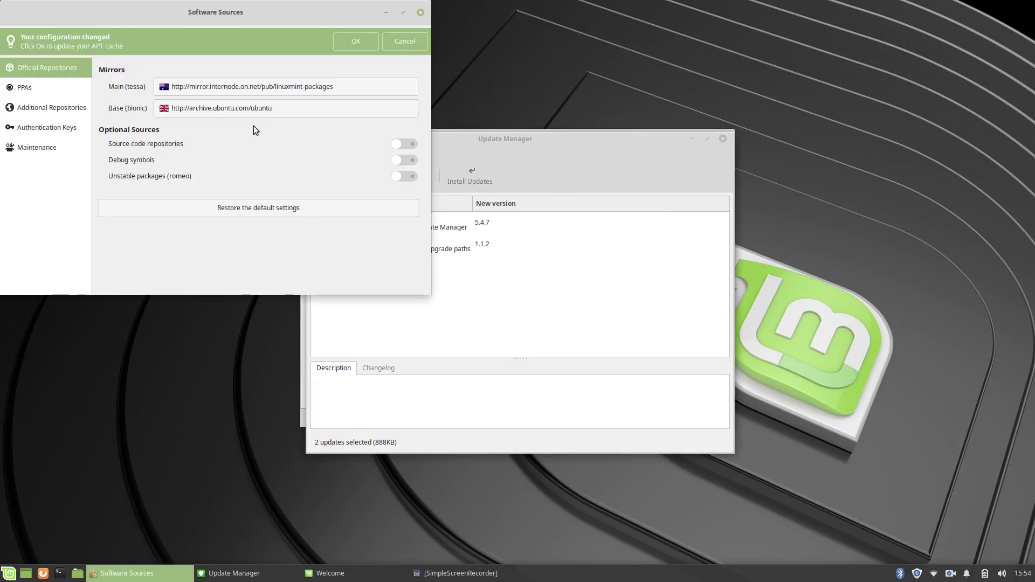
{"action": "left_click", "coordinate": [242, 114]}
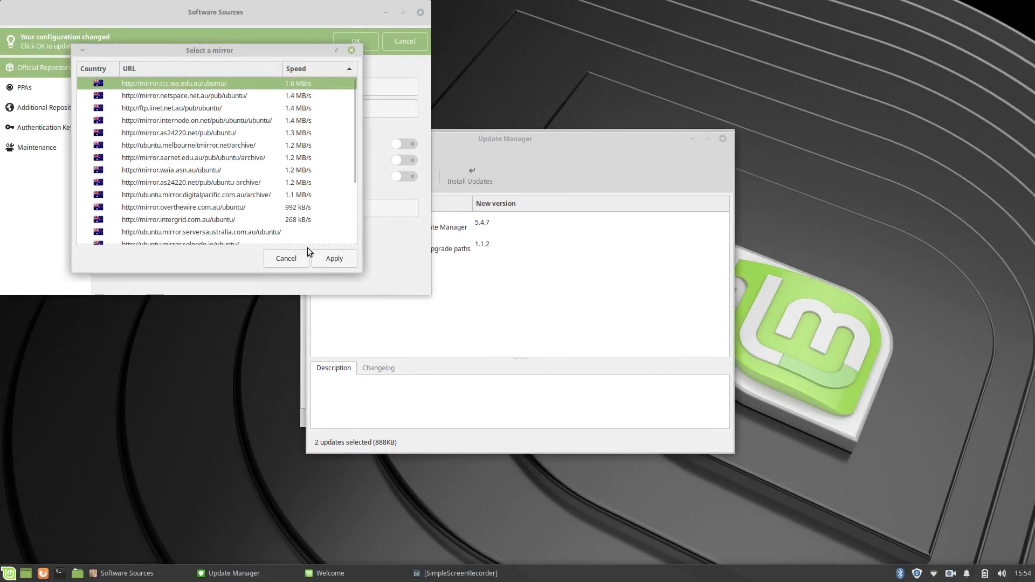
{"action": "left_click", "coordinate": [326, 260]}
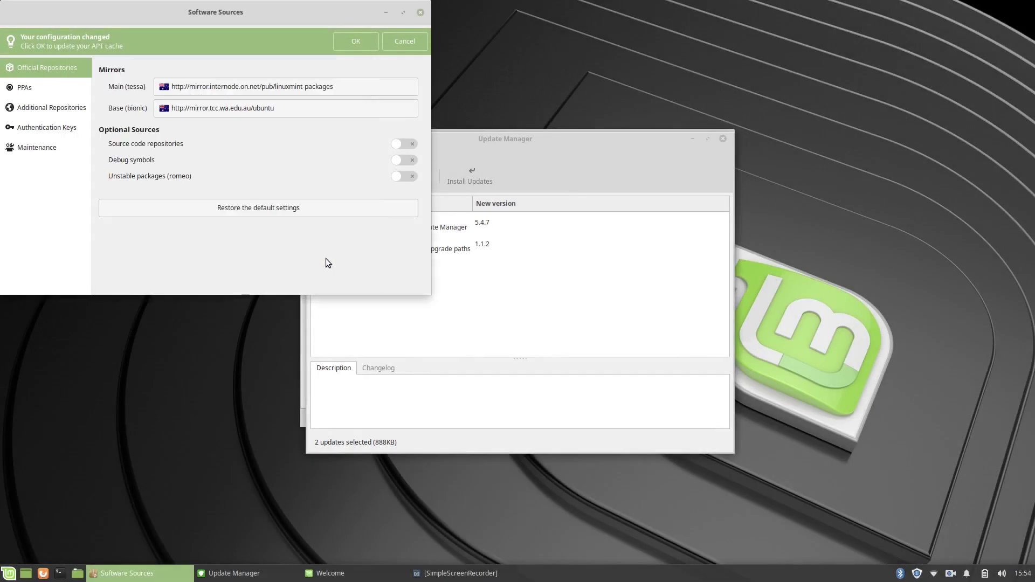
{"action": "left_click", "coordinate": [358, 42]}
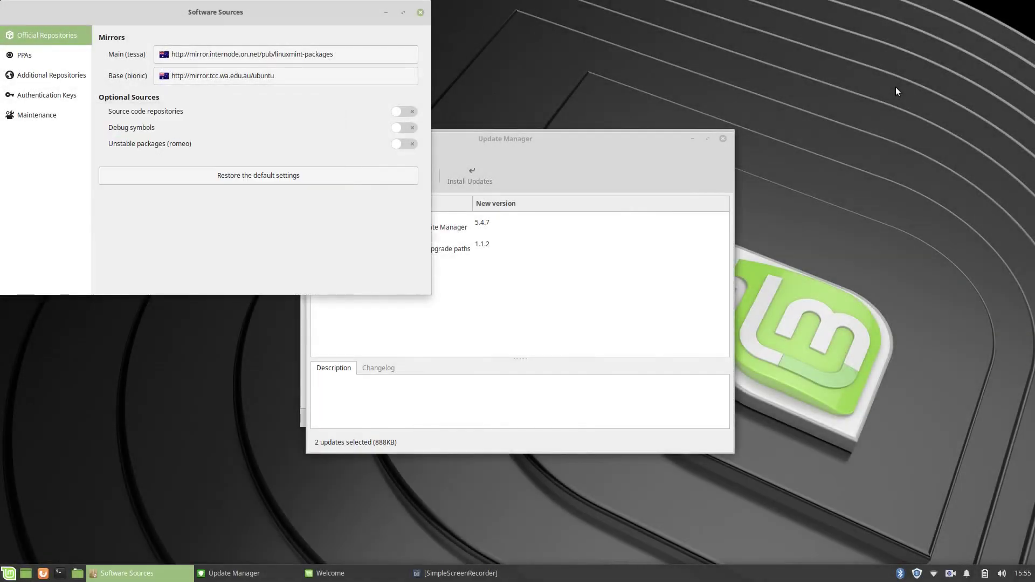
{"action": "left_click", "coordinate": [420, 12]}
- Install the mintupdate and mint-upgrade-info updates, then view Welcome's First Steps page
{"action": "left_click_drag", "start_coordinate": [528, 138], "coordinate": [660, 107]}
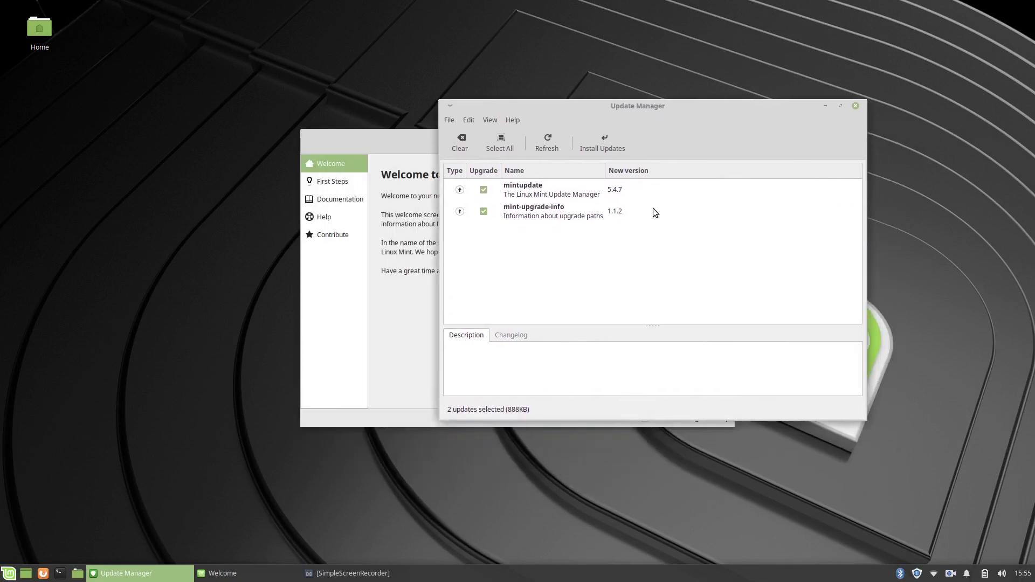
{"action": "left_click", "coordinate": [597, 150]}
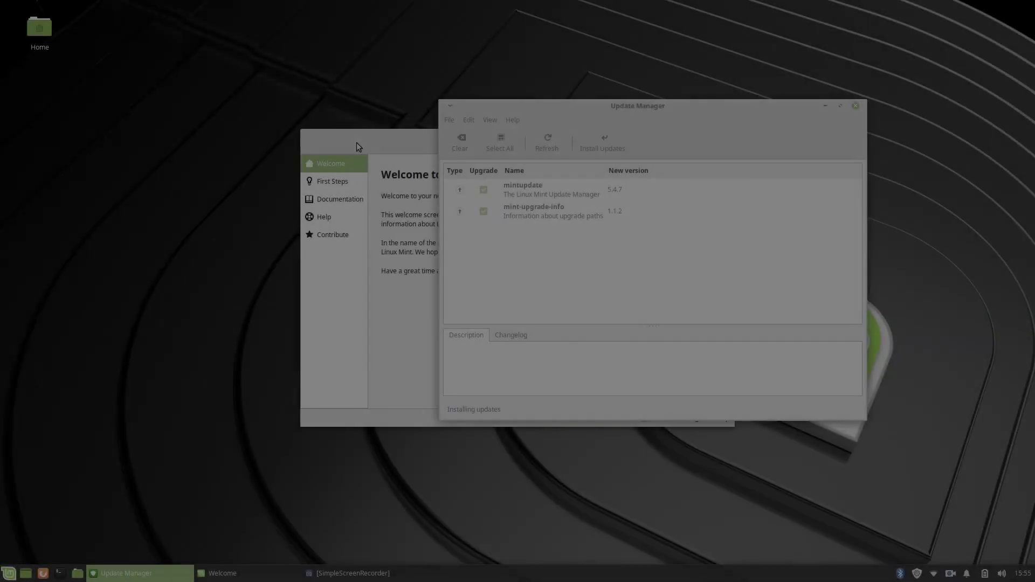
{"action": "left_click", "coordinate": [360, 138]}
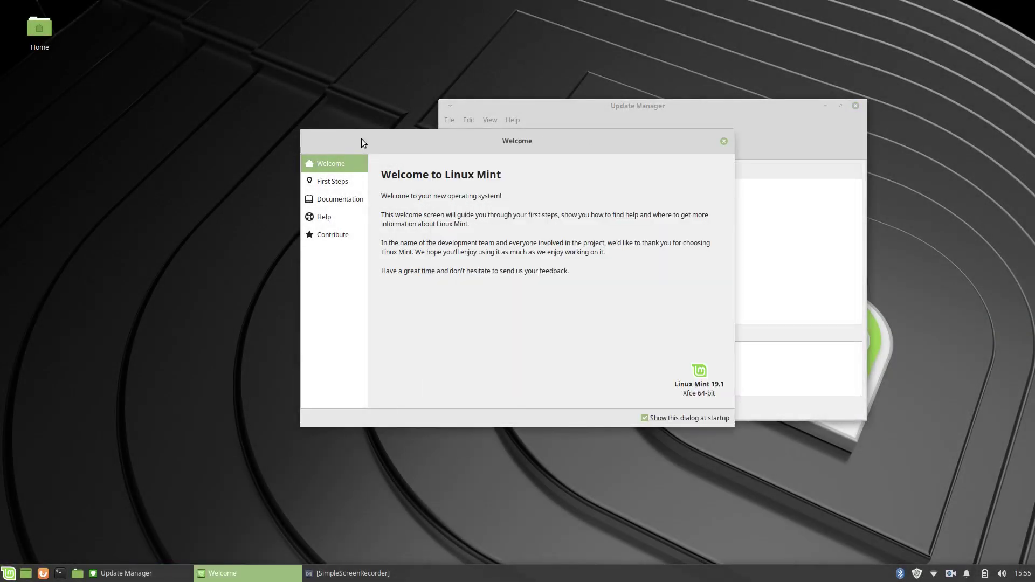
{"action": "left_click", "coordinate": [338, 183]}
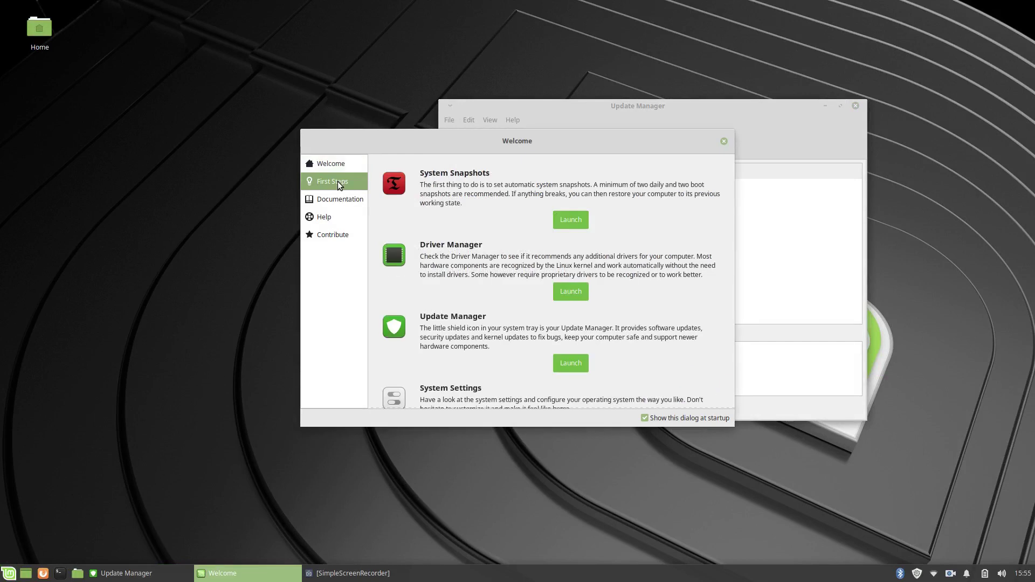
{"action": "left_click_drag", "start_coordinate": [473, 139], "coordinate": [200, 124]}
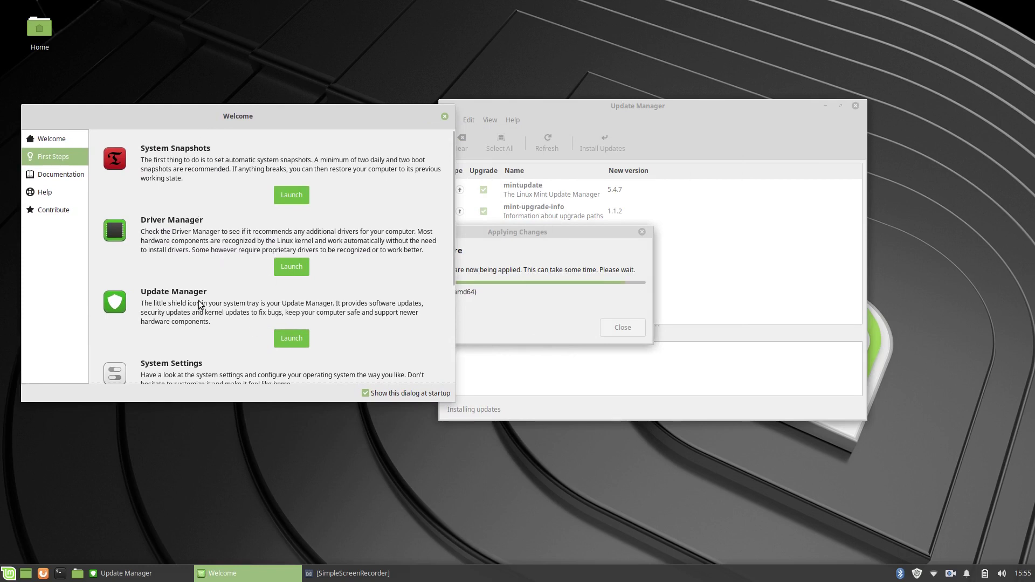
{"action": "scroll", "coordinate": [199, 305], "scroll_direction": "down", "scroll_amount": 5}
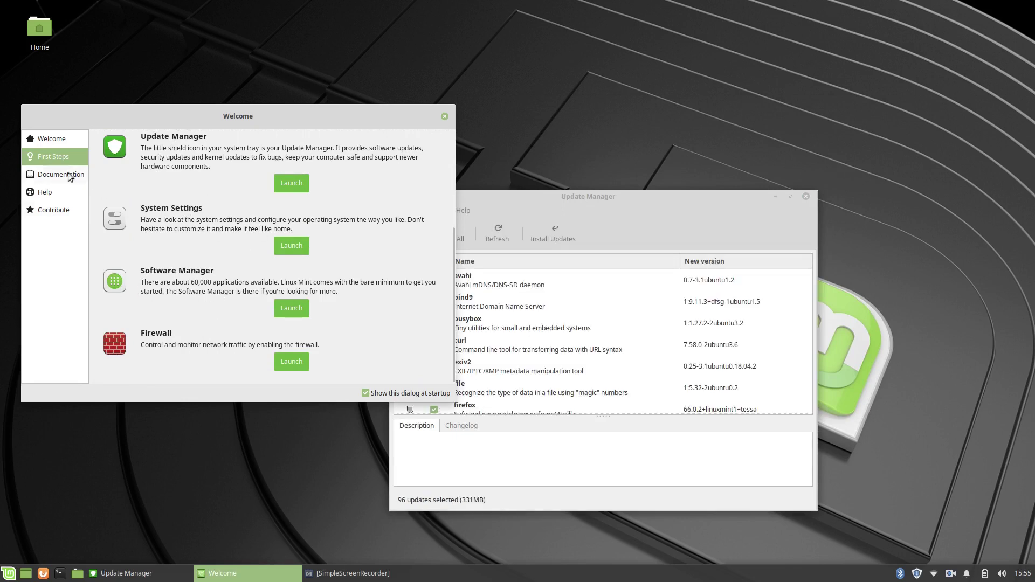
- Install all 96 updates plus required extra packages after authenticating, then centre Welcome on its welcome page
{"action": "left_click", "coordinate": [658, 202]}
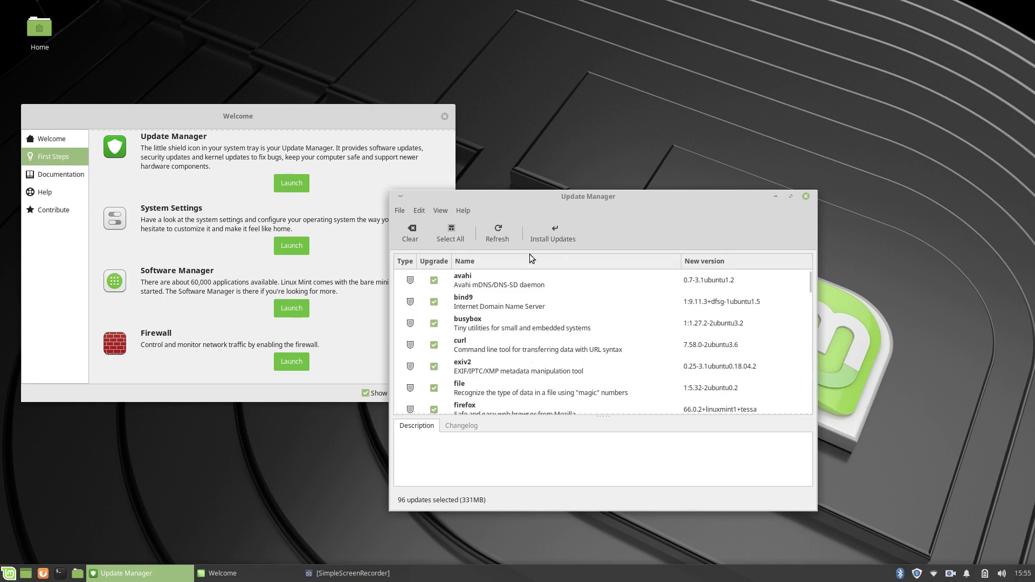
{"action": "left_click", "coordinate": [554, 232]}
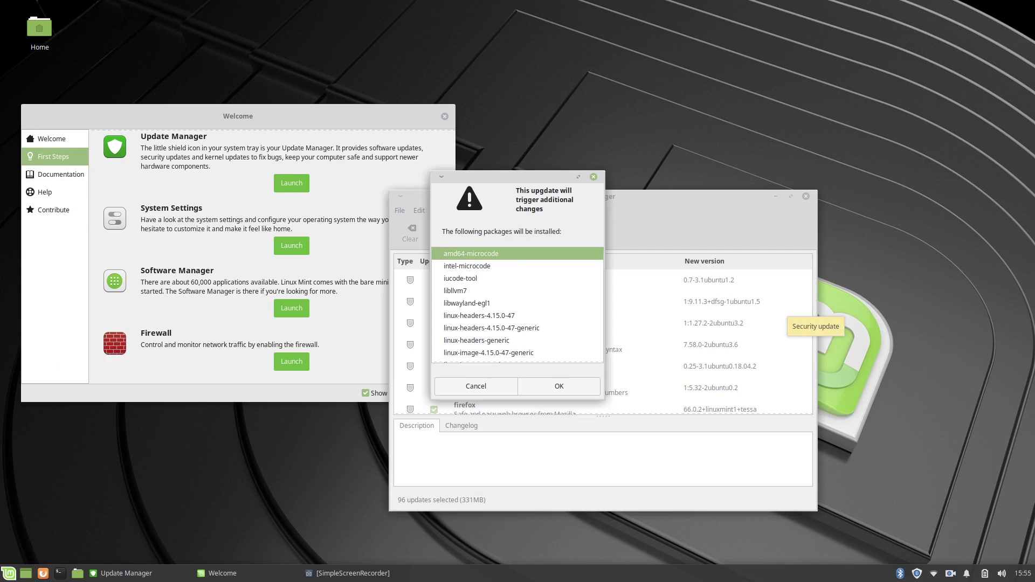
{"action": "left_click", "coordinate": [561, 381]}
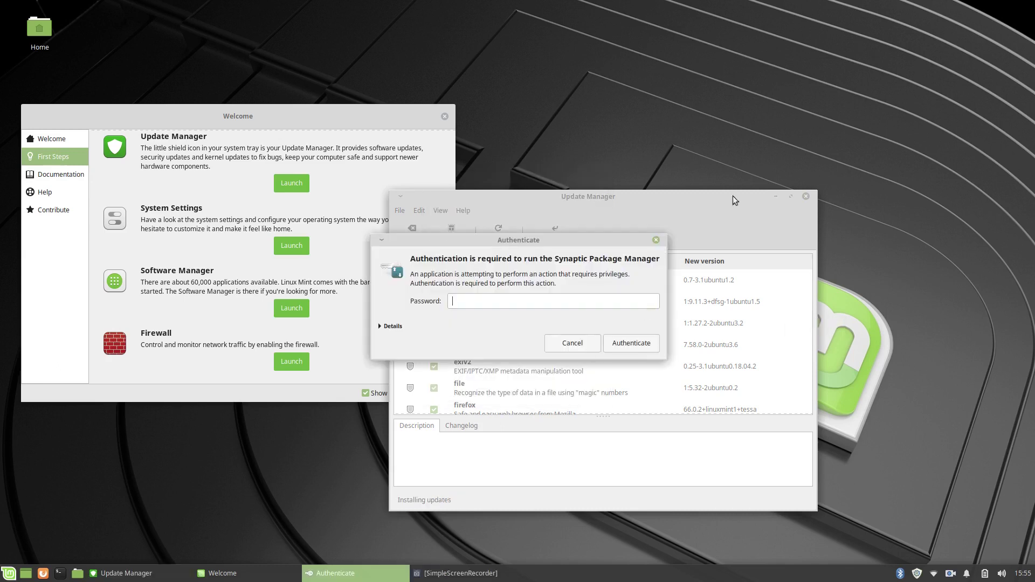
{"action": "type", "text": "••••••••"}
{"action": "key", "text": "Return"}
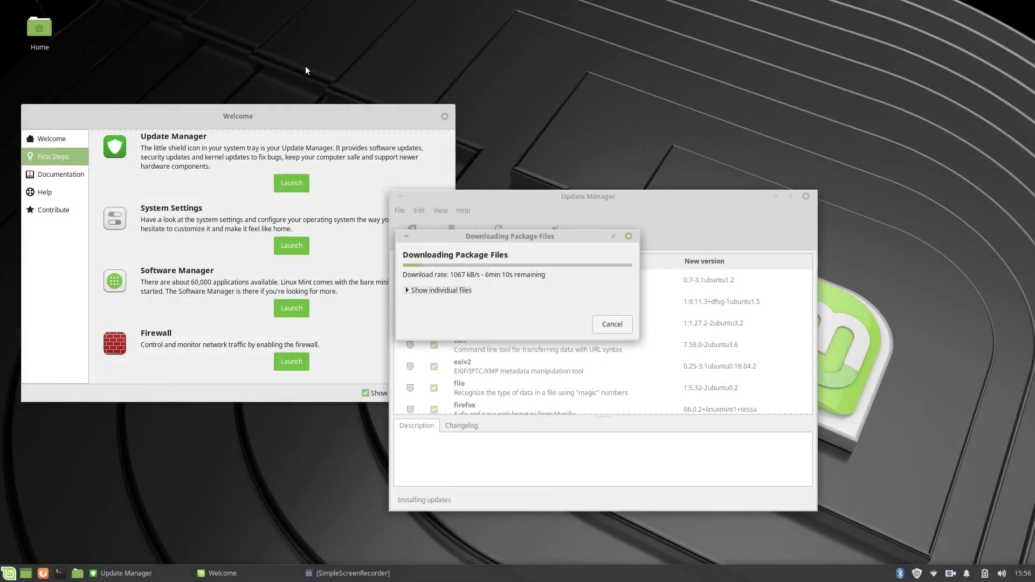
{"action": "left_click_drag", "start_coordinate": [191, 111], "coordinate": [477, 120]}
{"action": "left_click", "coordinate": [338, 146]}
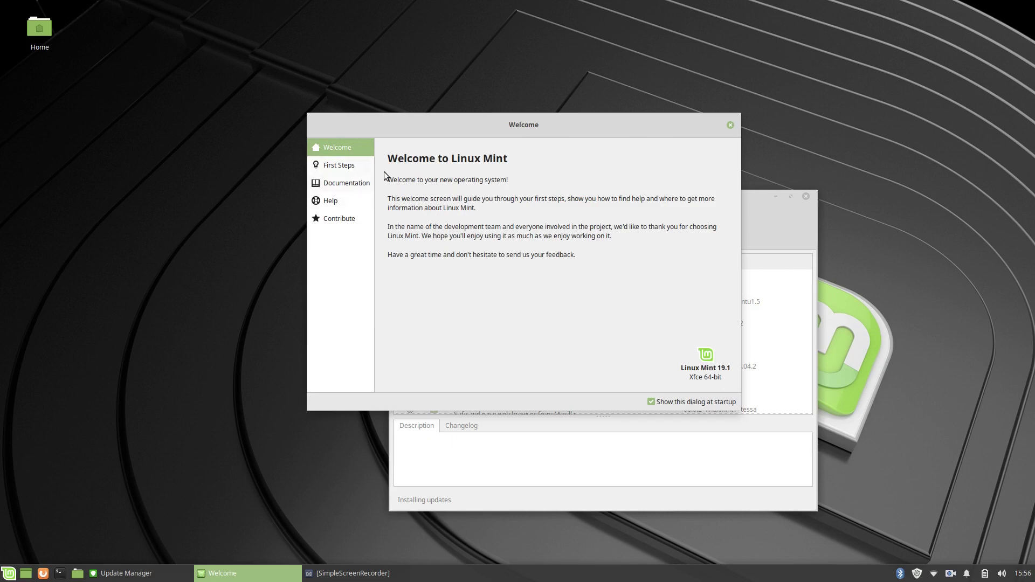
{"action": "left_click", "coordinate": [348, 167]}
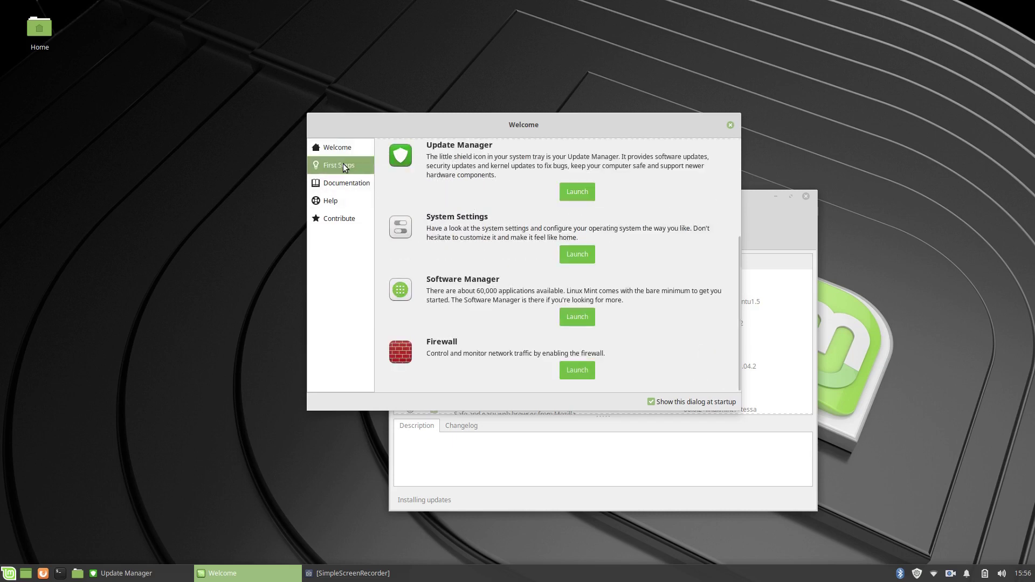
{"action": "scroll", "coordinate": [525, 185], "scroll_direction": "up", "scroll_amount": 5}
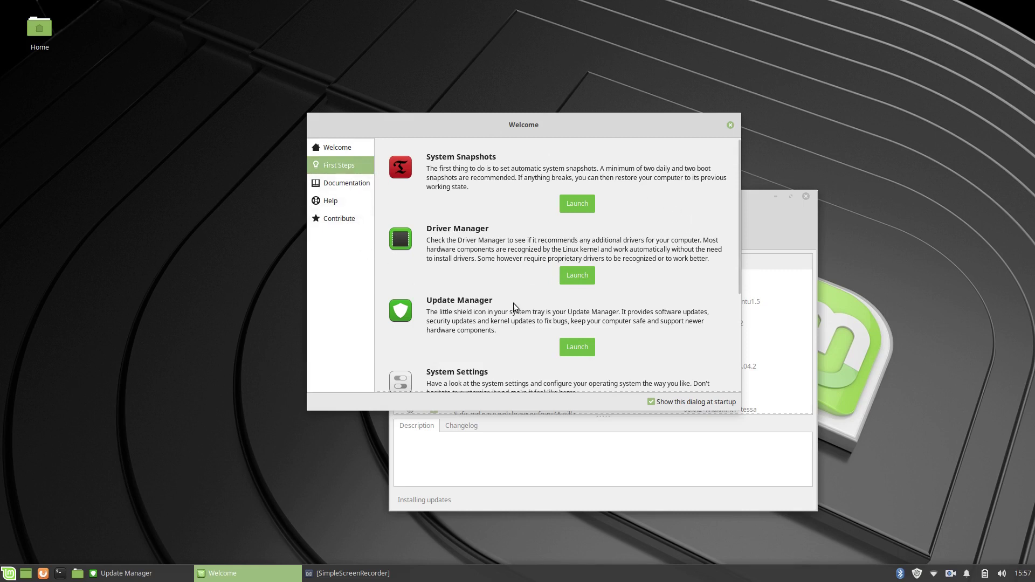
{"action": "scroll", "coordinate": [514, 303], "scroll_direction": "down", "scroll_amount": 1}
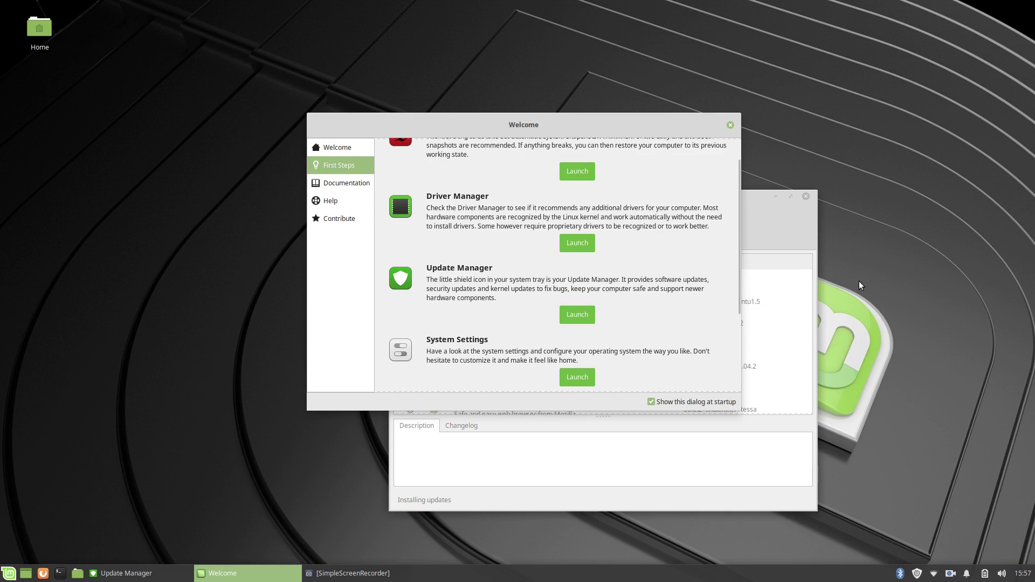
{"action": "scroll", "coordinate": [543, 250], "scroll_direction": "down", "scroll_amount": 1}
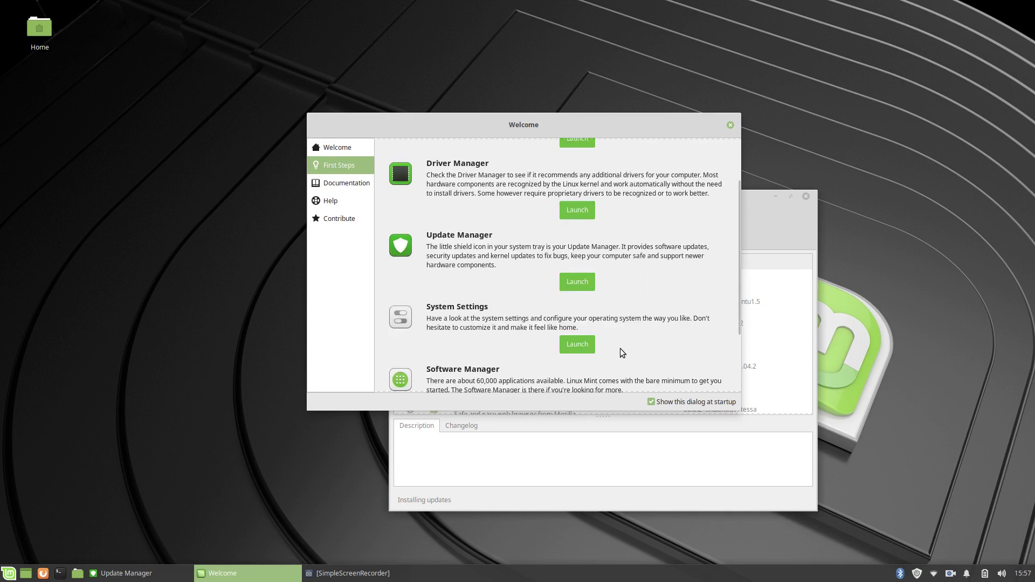
{"action": "scroll", "coordinate": [531, 241], "scroll_direction": "up", "scroll_amount": 1}
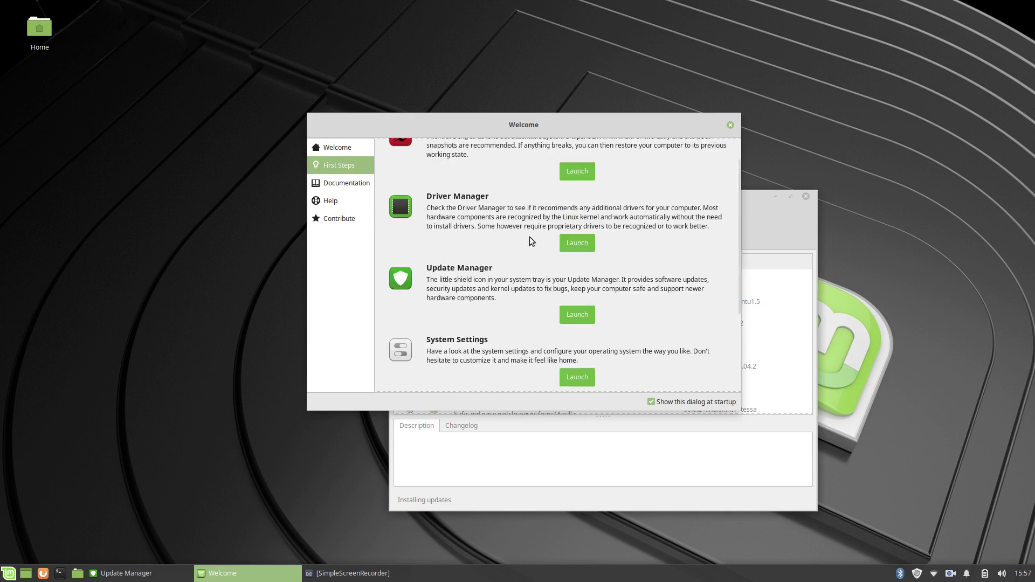
{"action": "scroll", "coordinate": [530, 240], "scroll_direction": "down", "scroll_amount": 2}
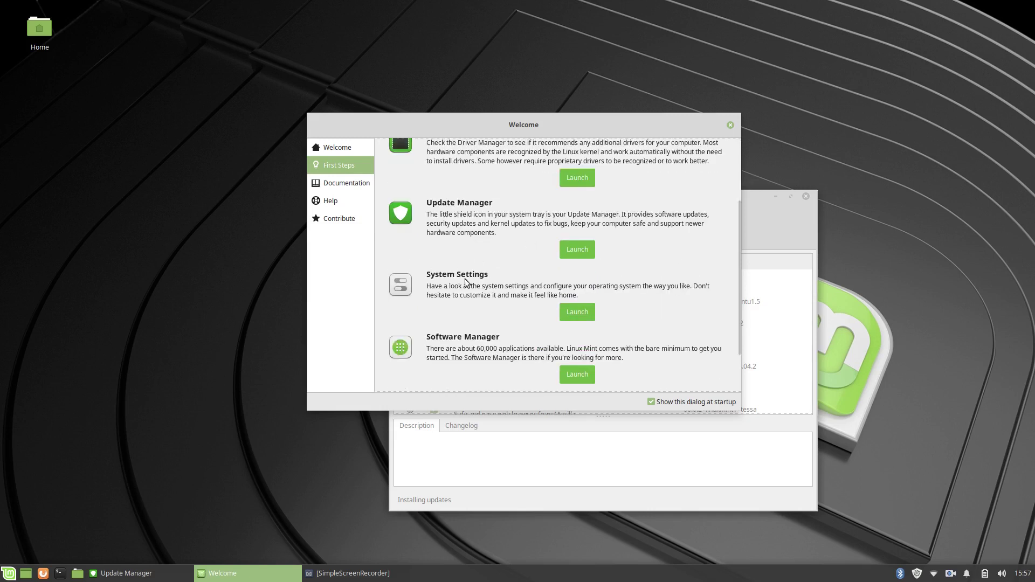
{"action": "left_click", "coordinate": [577, 312]}
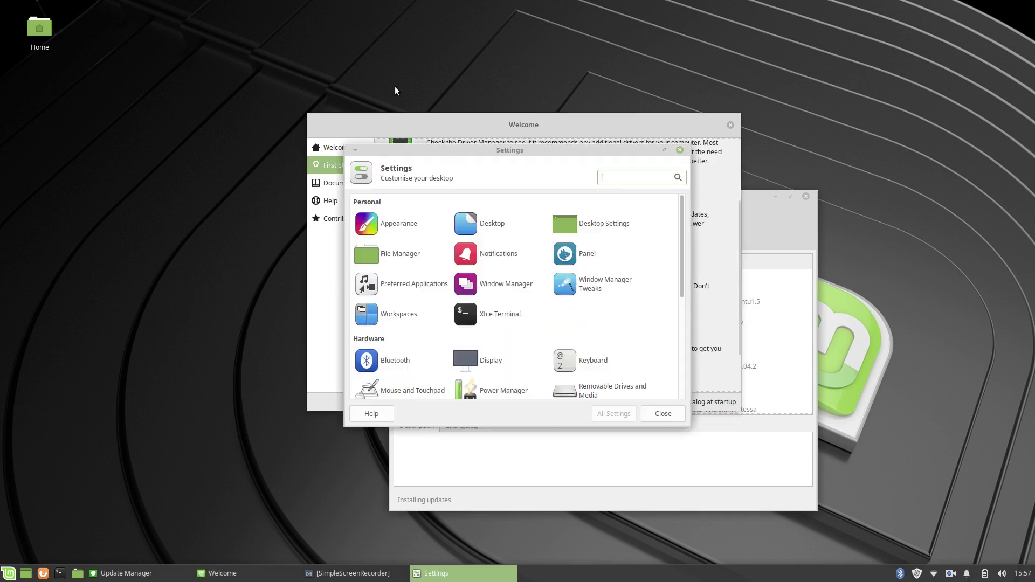
{"action": "left_click_drag", "start_coordinate": [524, 148], "coordinate": [516, 125]}
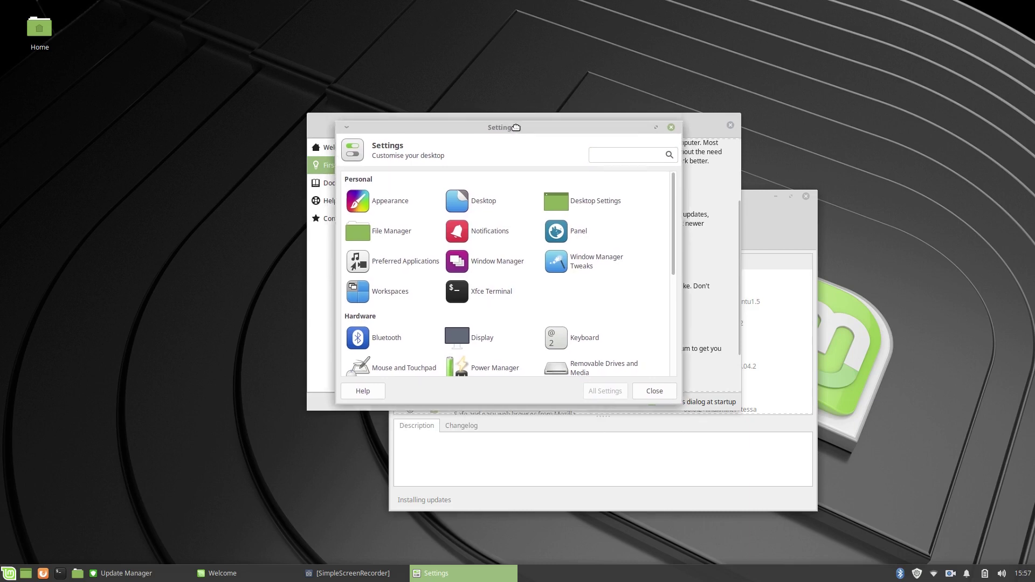
{"action": "left_click", "coordinate": [655, 392]}
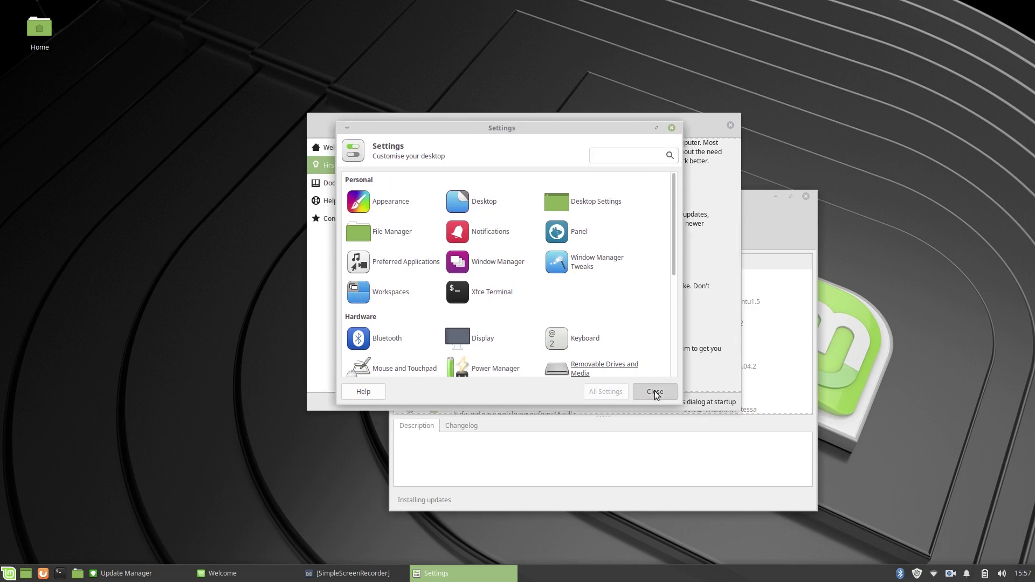
{"action": "scroll", "coordinate": [538, 247], "scroll_direction": "down", "scroll_amount": 1}
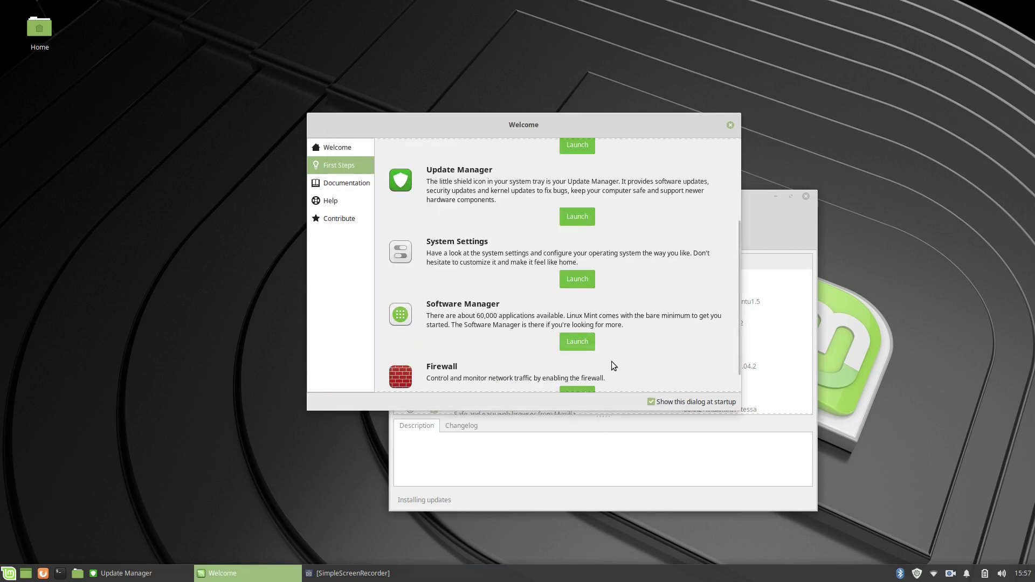
- Browse the Documentation, Help and Contribute sections of the Welcome screen
{"action": "scroll", "coordinate": [485, 235], "scroll_direction": "down", "scroll_amount": 1}
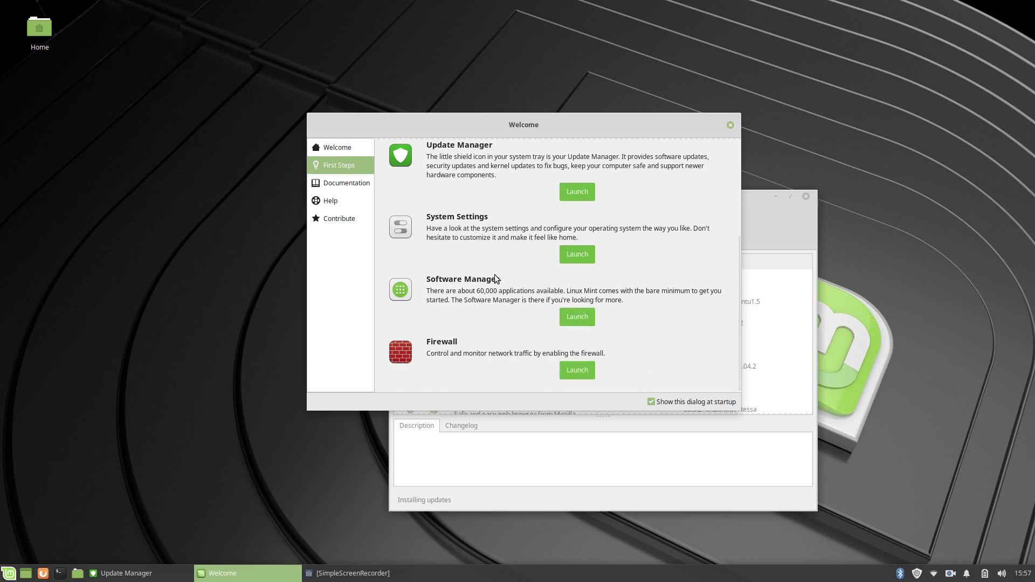
{"action": "left_click", "coordinate": [349, 184]}
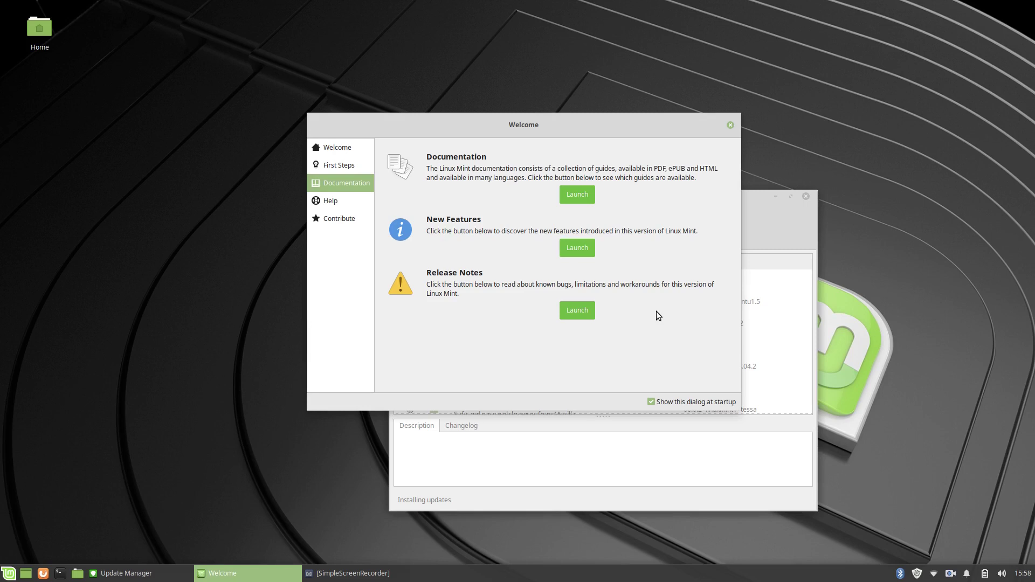
{"action": "left_click", "coordinate": [335, 204]}
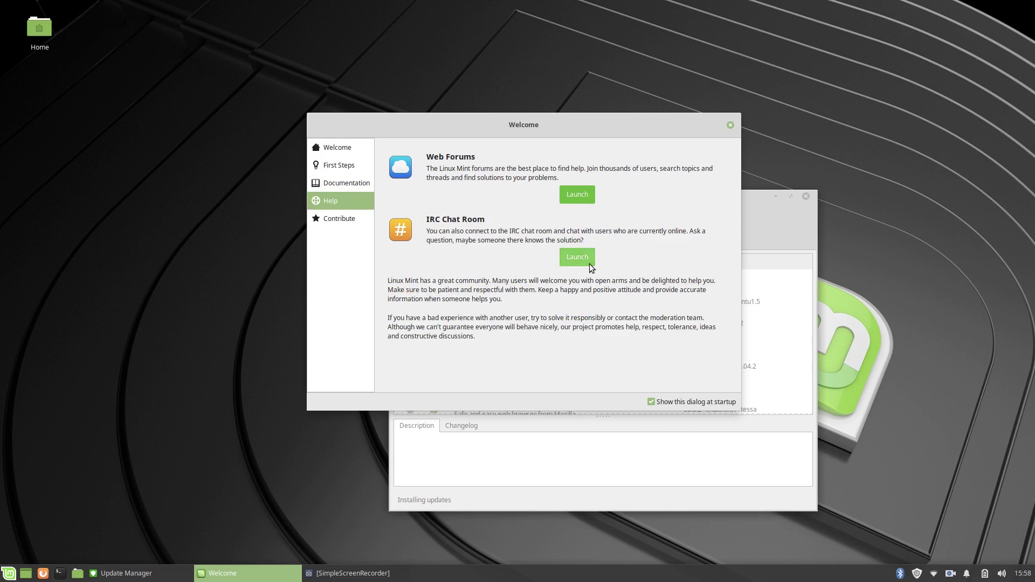
{"action": "left_click", "coordinate": [339, 218]}
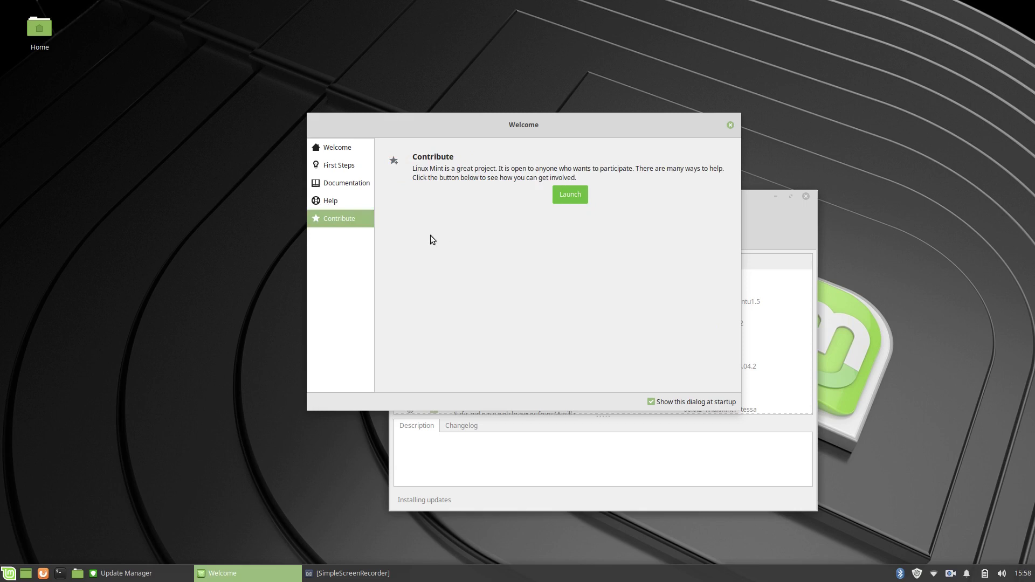
- Untick 'Show this dialog at startup' and close the Welcome window
{"action": "left_click", "coordinate": [334, 201]}
{"action": "left_click", "coordinate": [356, 183]}
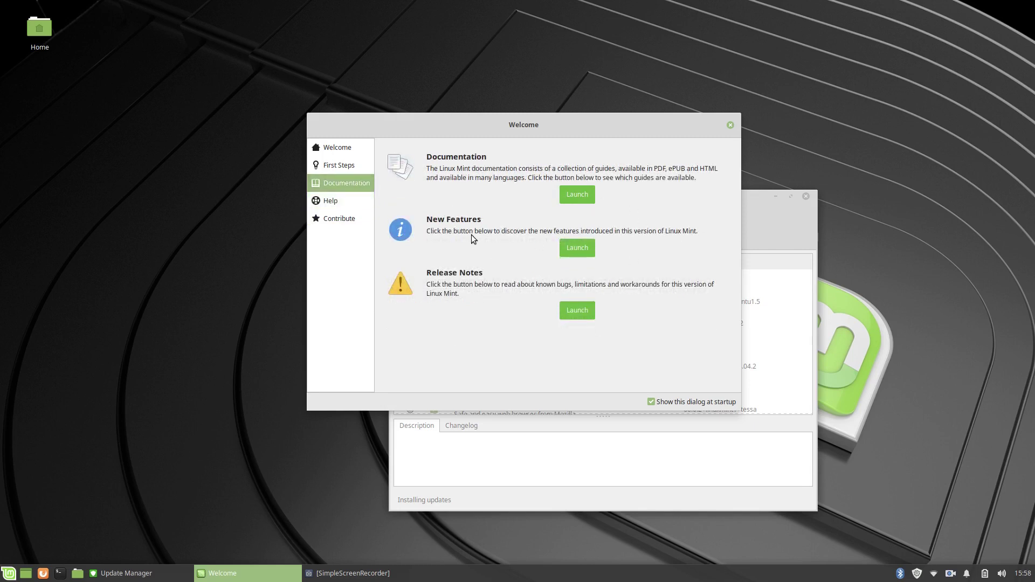
{"action": "left_click", "coordinate": [652, 402]}
{"action": "left_click", "coordinate": [731, 126]}
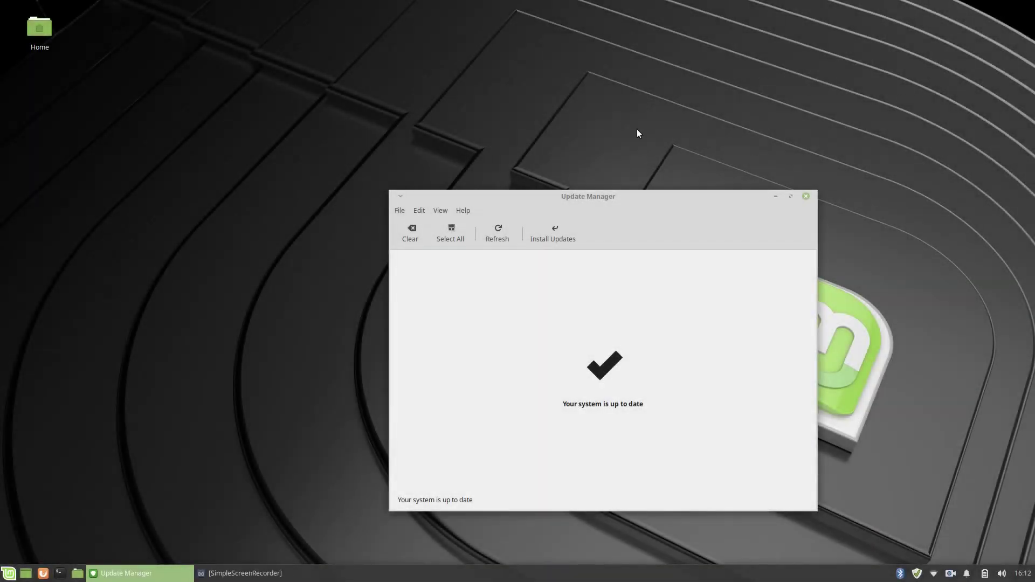
- Move the up-to-date Update Manager window aside and close it
{"action": "left_click_drag", "start_coordinate": [588, 202], "coordinate": [482, 103]}
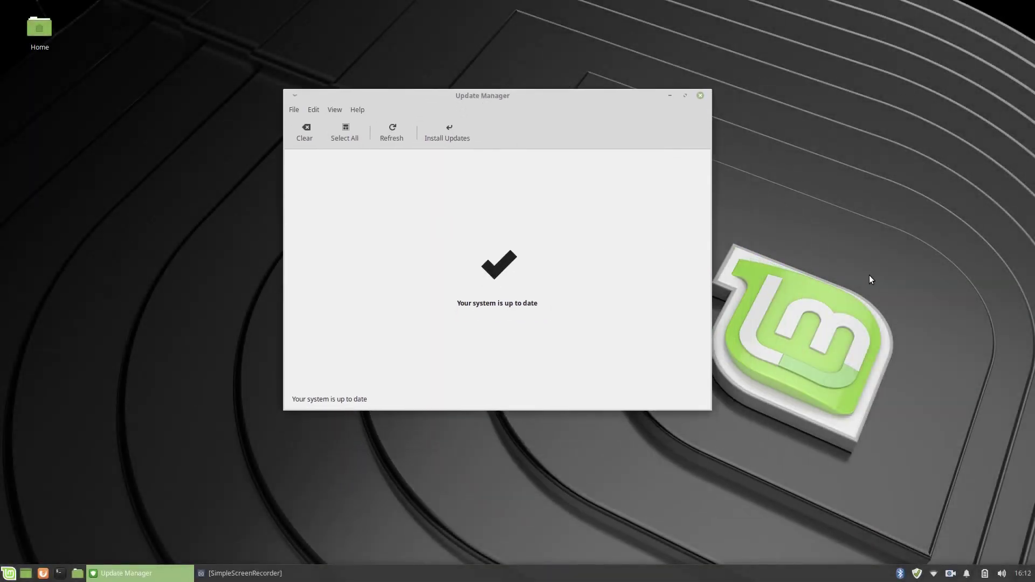
{"action": "left_click", "coordinate": [700, 96]}
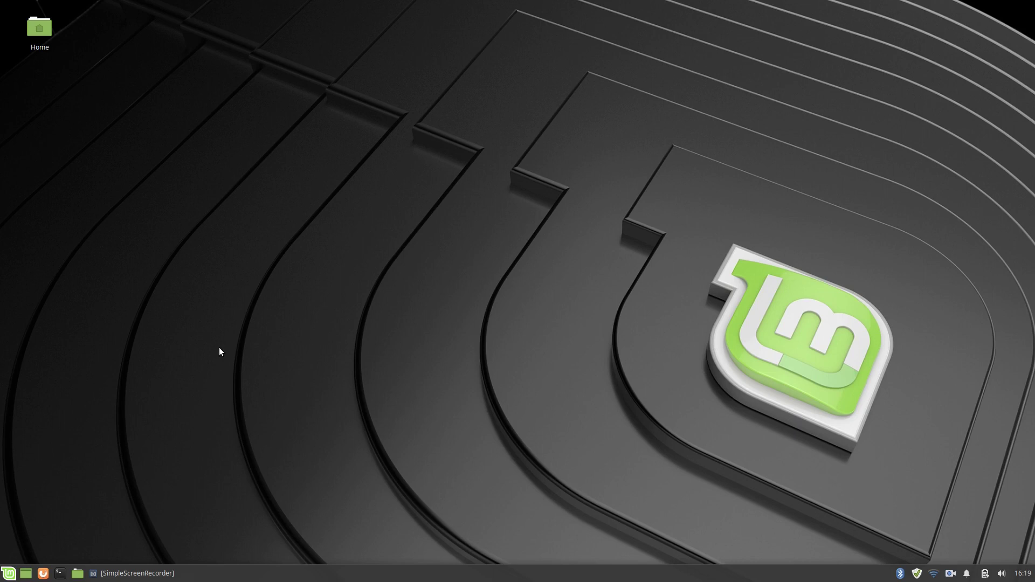
{"action": "left_click", "coordinate": [9, 574]}
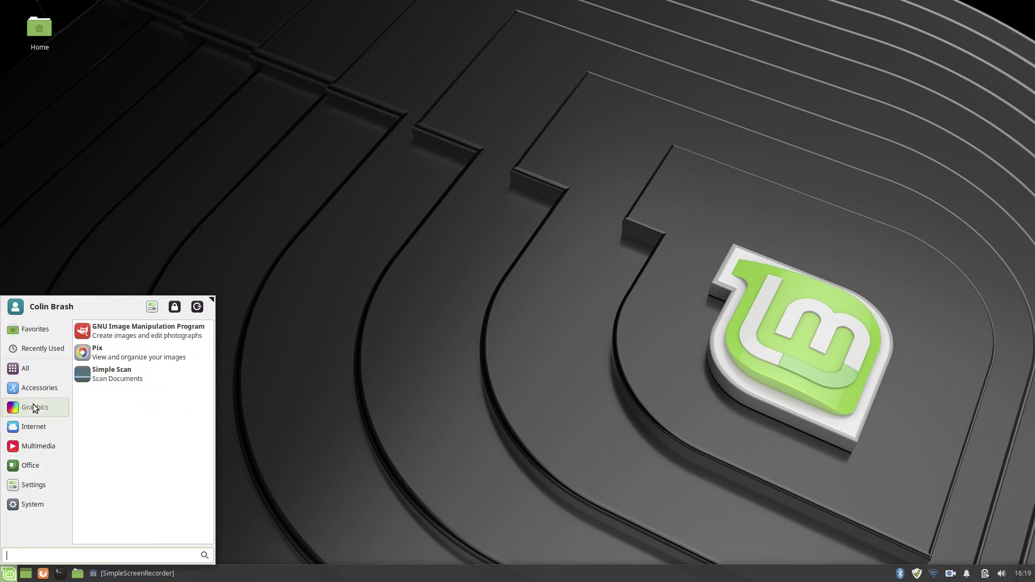
{"action": "mouse_move", "coordinate": [21, 492]}
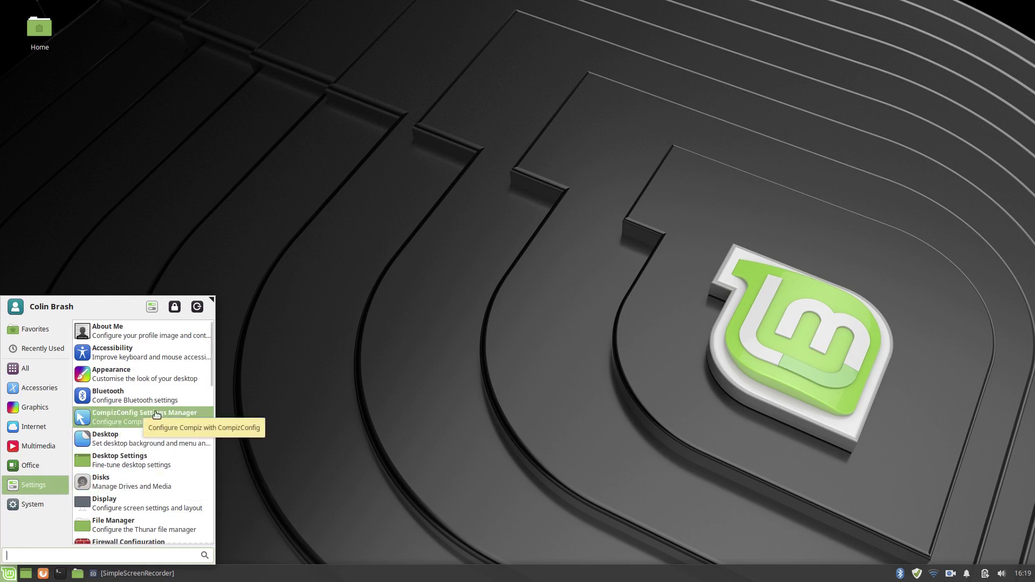
{"action": "left_click", "coordinate": [140, 417]}
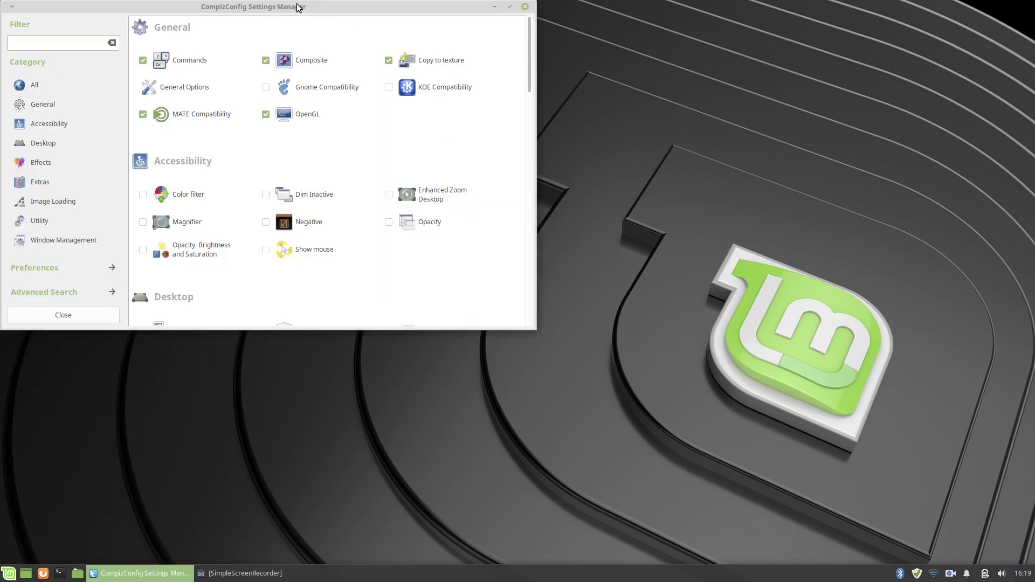
{"action": "left_click_drag", "start_coordinate": [297, 13], "coordinate": [473, 63]}
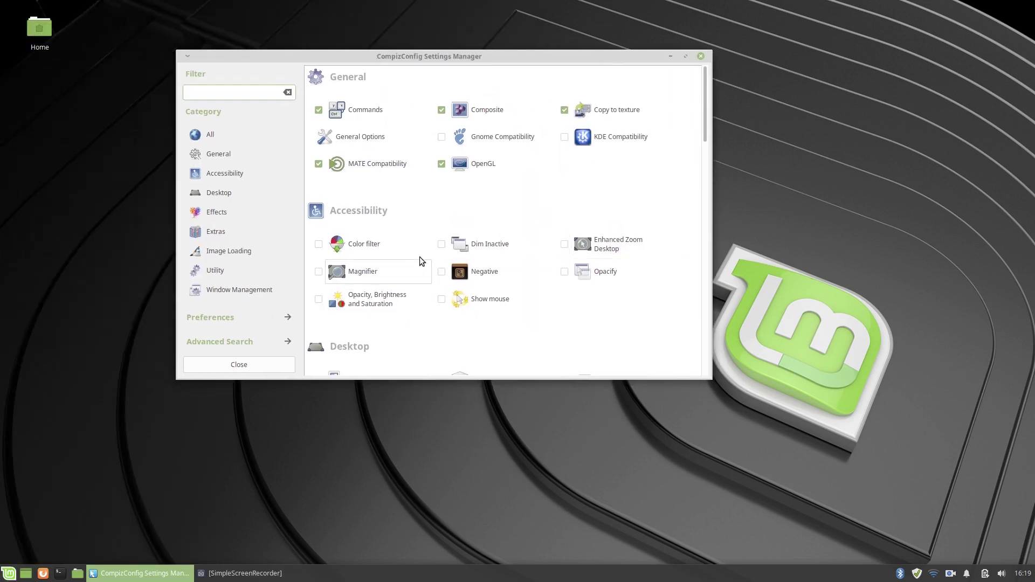
{"action": "scroll", "coordinate": [430, 240], "scroll_direction": "down", "scroll_amount": 1}
{"action": "scroll", "coordinate": [542, 205], "scroll_direction": "down", "scroll_amount": 3}
{"action": "scroll", "coordinate": [542, 204], "scroll_direction": "down", "scroll_amount": 1}
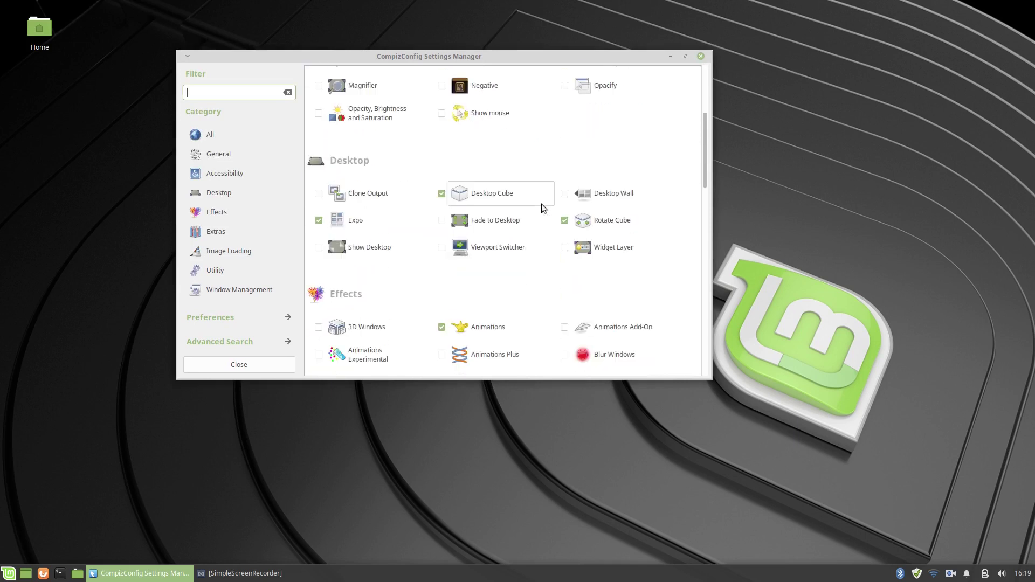
{"action": "scroll", "coordinate": [542, 208], "scroll_direction": "down", "scroll_amount": 3}
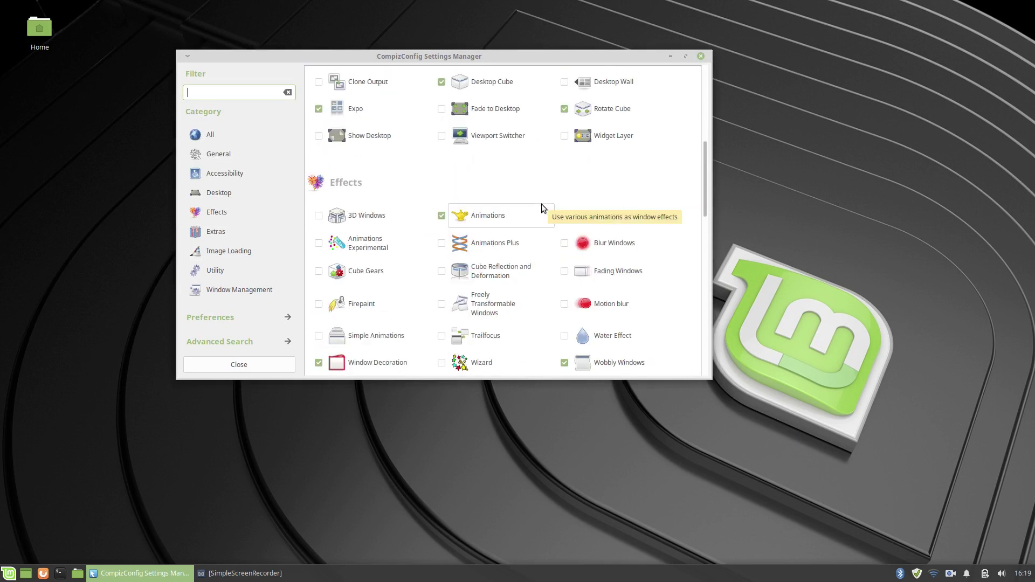
{"action": "scroll", "coordinate": [542, 204], "scroll_direction": "down", "scroll_amount": 2}
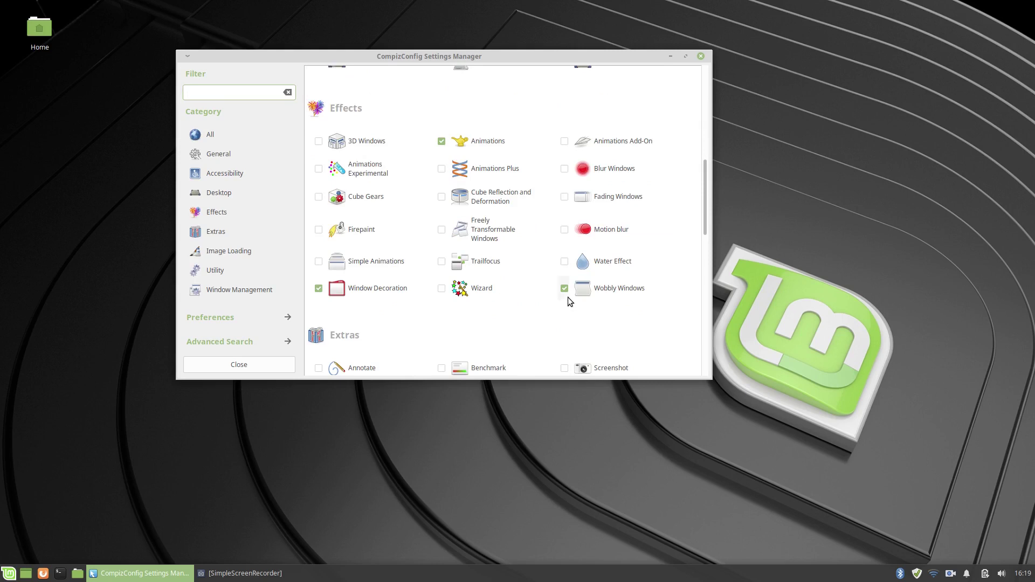
{"action": "mouse_move", "coordinate": [459, 55]}
{"action": "left_mouse_down"}
{"action": "mouse_move", "coordinate": [677, 68]}
{"action": "mouse_move", "coordinate": [564, 54]}
{"action": "mouse_move", "coordinate": [460, 60]}
{"action": "left_mouse_up"}
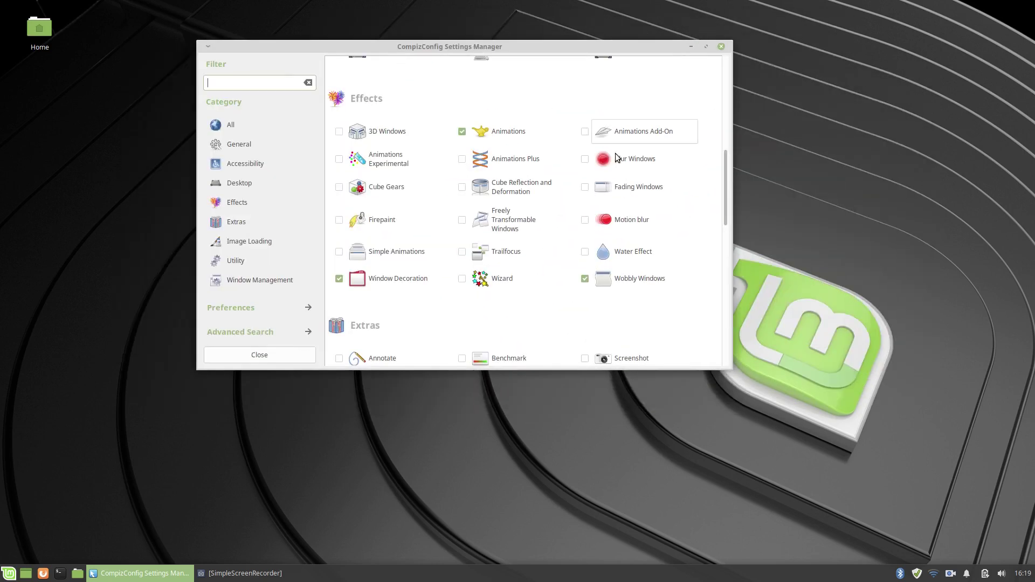
{"action": "left_click", "coordinate": [632, 281]}
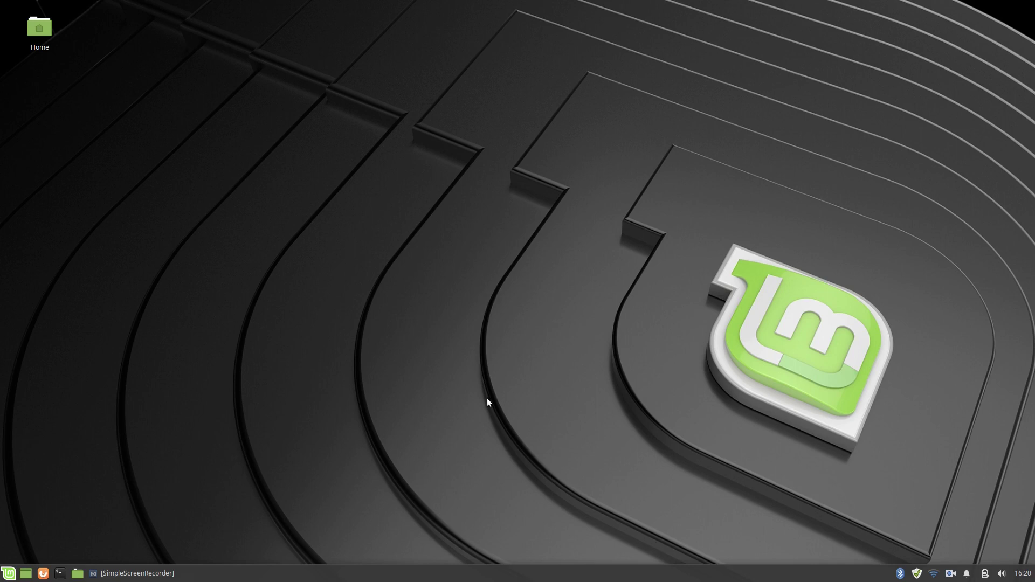
- Add a Launcher item to the right end of the bottom panel via Panel > Add New Items
{"action": "right_click", "coordinate": [450, 579]}
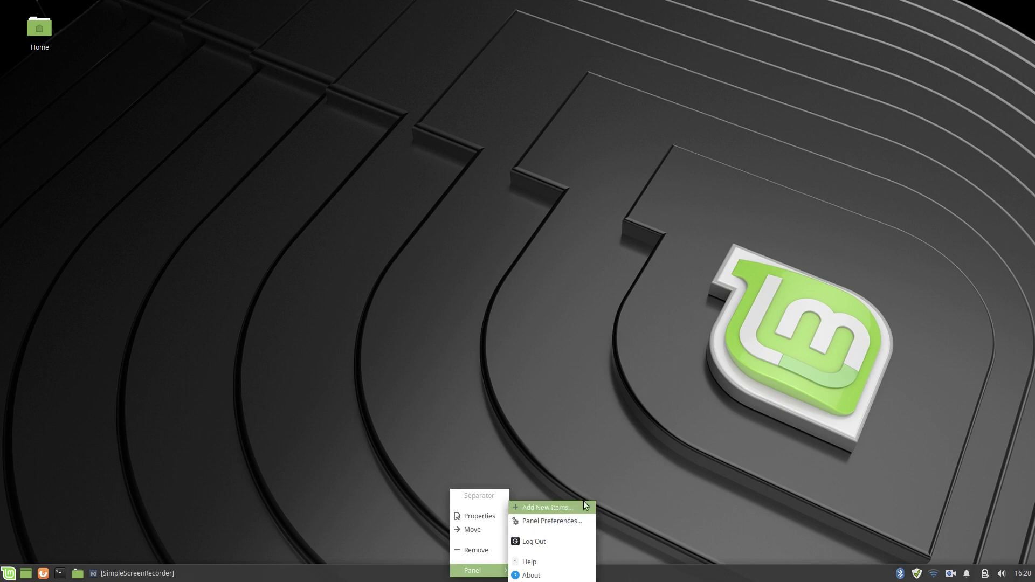
{"action": "left_click", "coordinate": [299, 581]}
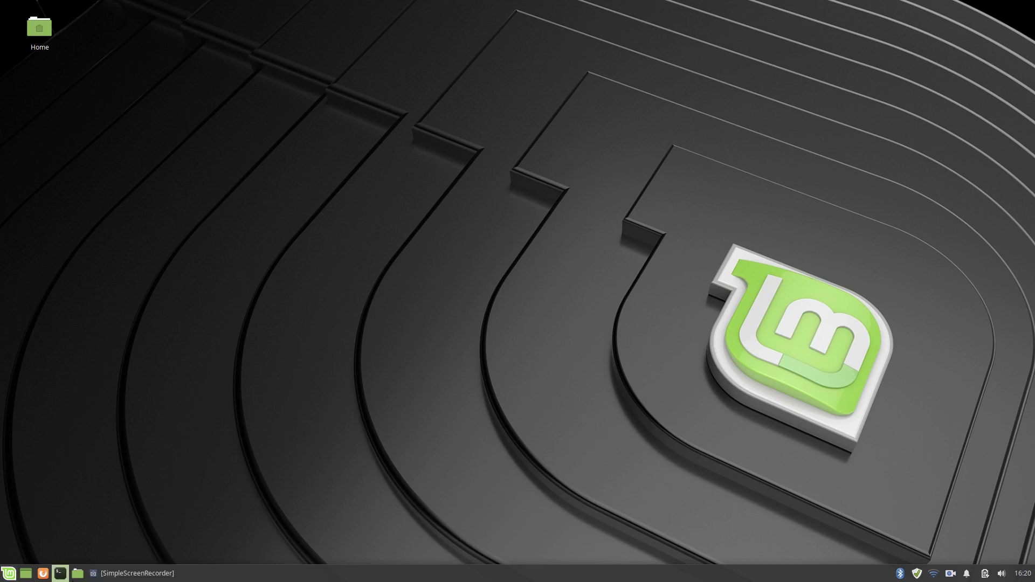
{"action": "right_click", "coordinate": [585, 580]}
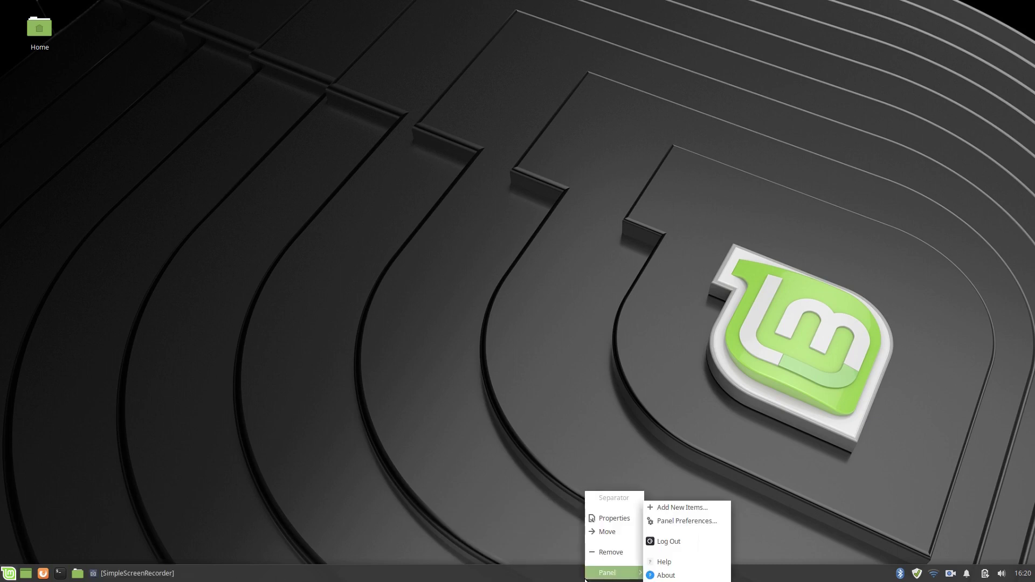
{"action": "left_click", "coordinate": [703, 508]}
{"action": "left_click", "coordinate": [471, 236]}
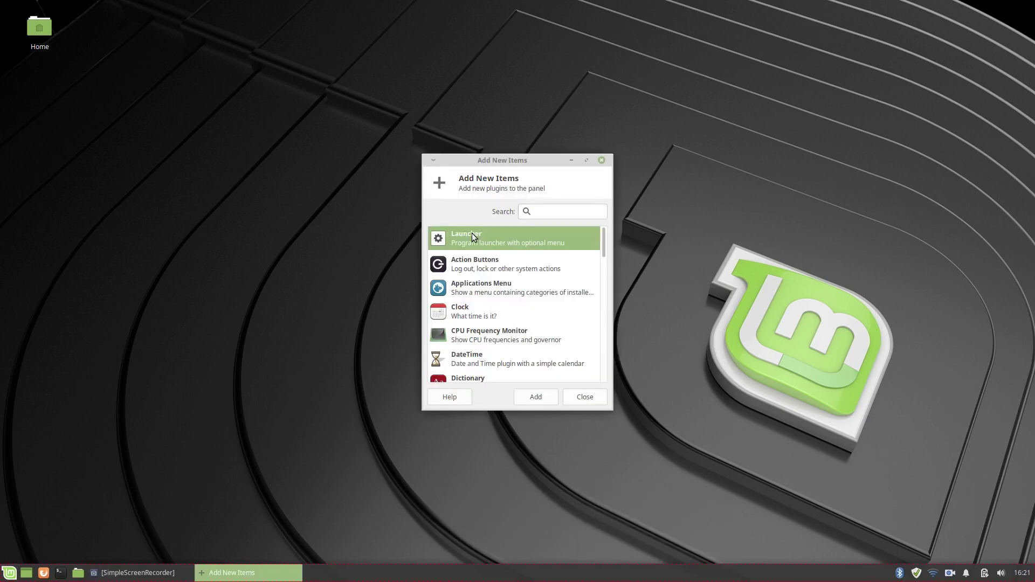
{"action": "left_click", "coordinate": [536, 397]}
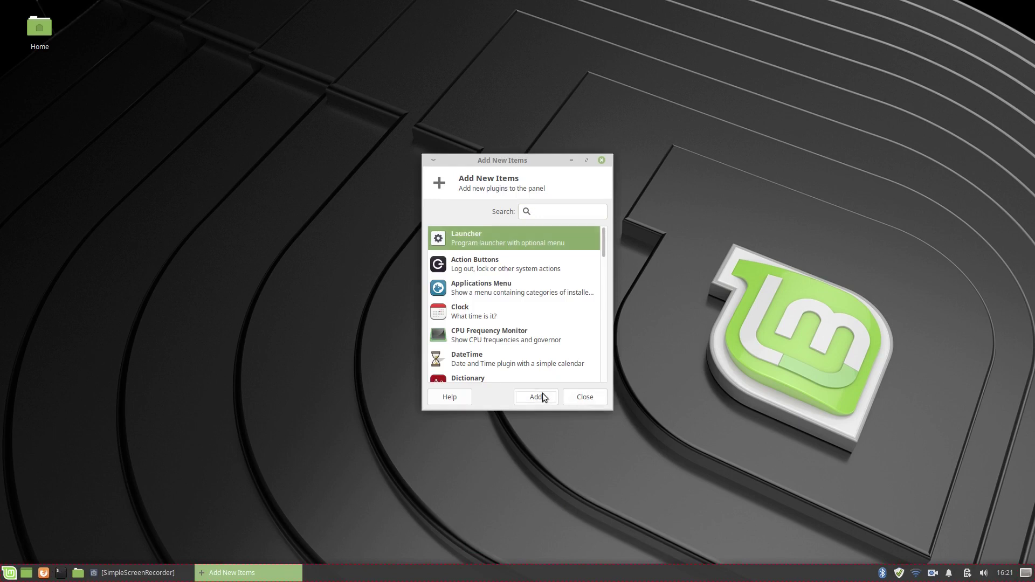
- Add SimpleScreenRecorder to the new launcher through its Properties, searching for 'simp'
{"action": "left_click", "coordinate": [585, 397]}
{"action": "right_click", "coordinate": [1027, 575]}
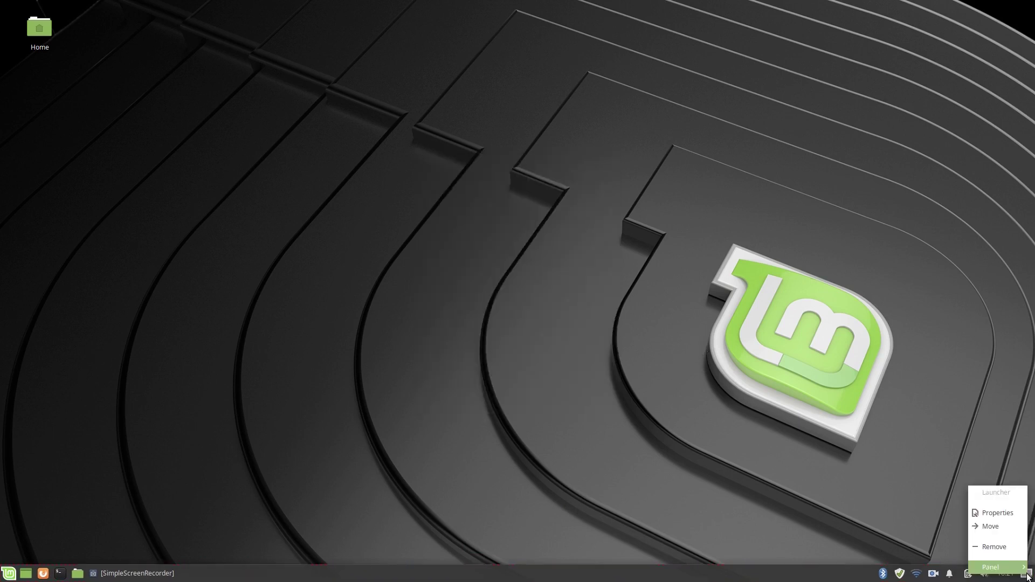
{"action": "left_click", "coordinate": [1000, 511]}
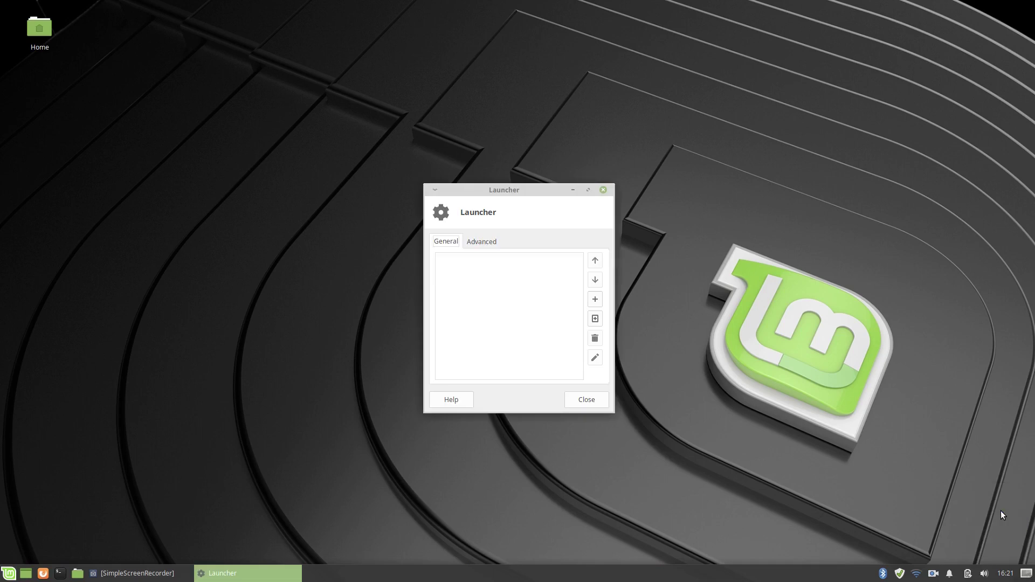
{"action": "left_click", "coordinate": [596, 300]}
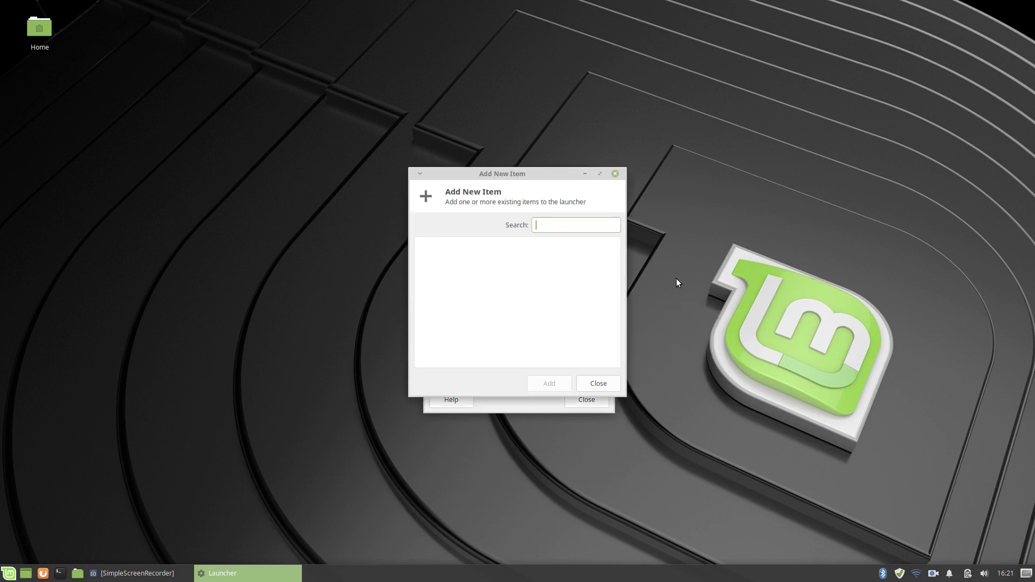
{"action": "type", "text": "simpl"}
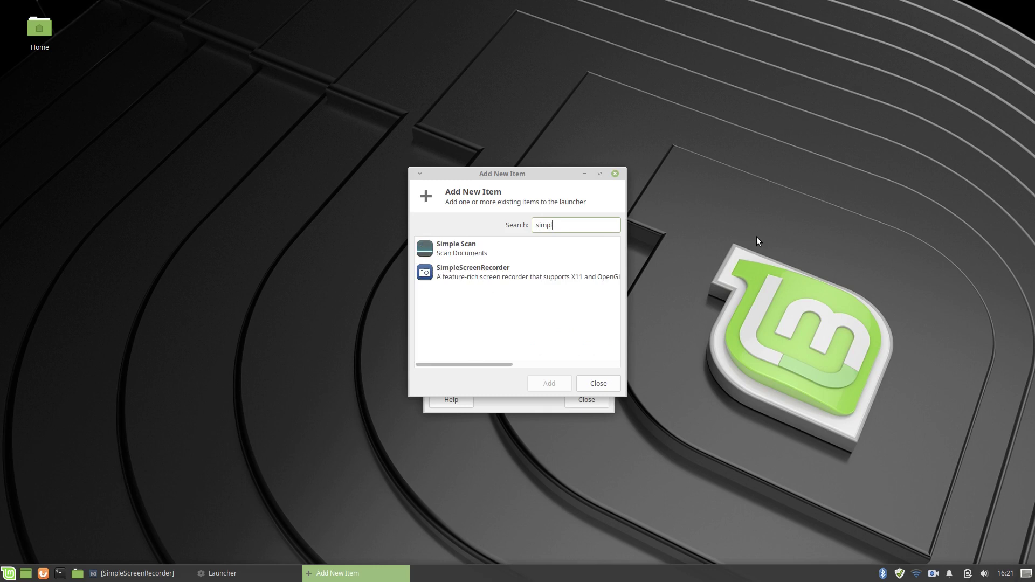
{"action": "left_click", "coordinate": [496, 276]}
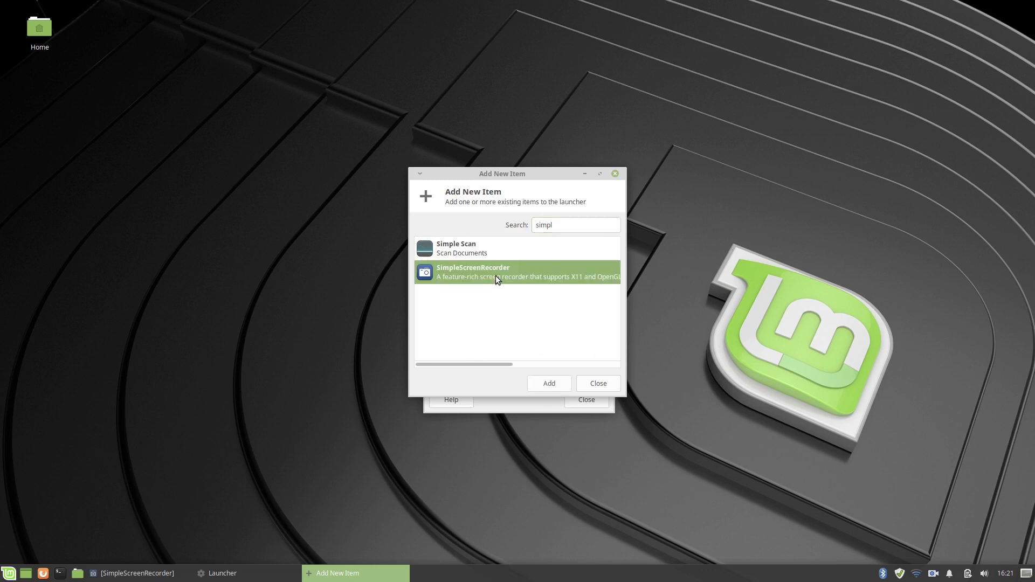
{"action": "left_click", "coordinate": [548, 384]}
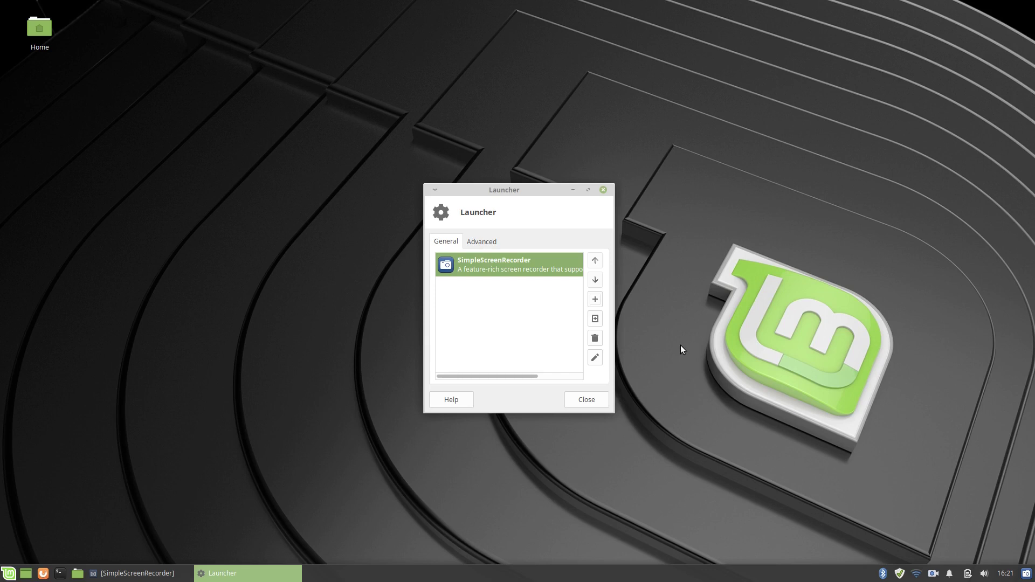
- Add Menu Editor as a second launcher entry, close the properties, and test the launcher
{"action": "left_click", "coordinate": [596, 300]}
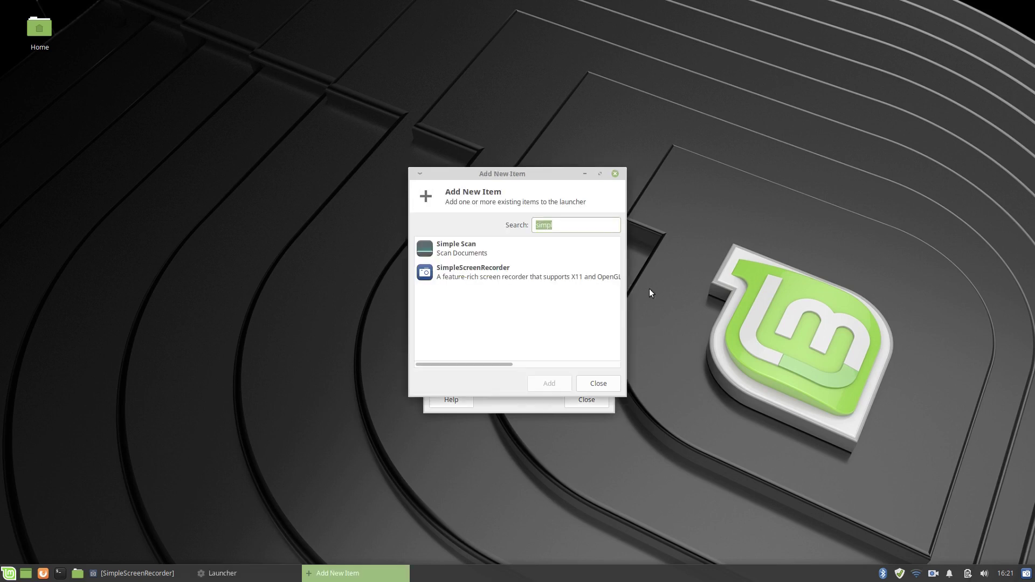
{"action": "key", "text": "BackSpace"}
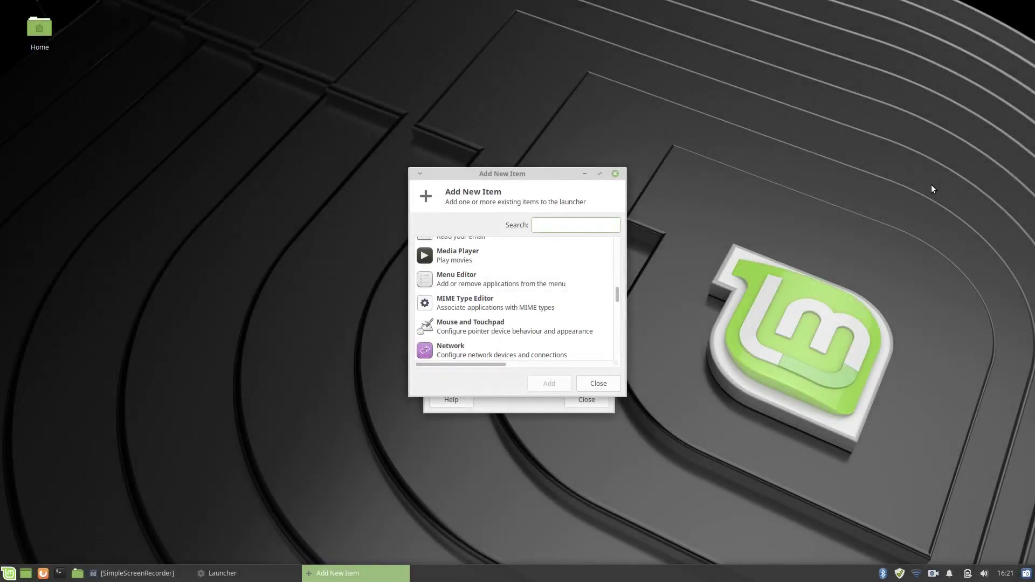
{"action": "left_click", "coordinate": [452, 276]}
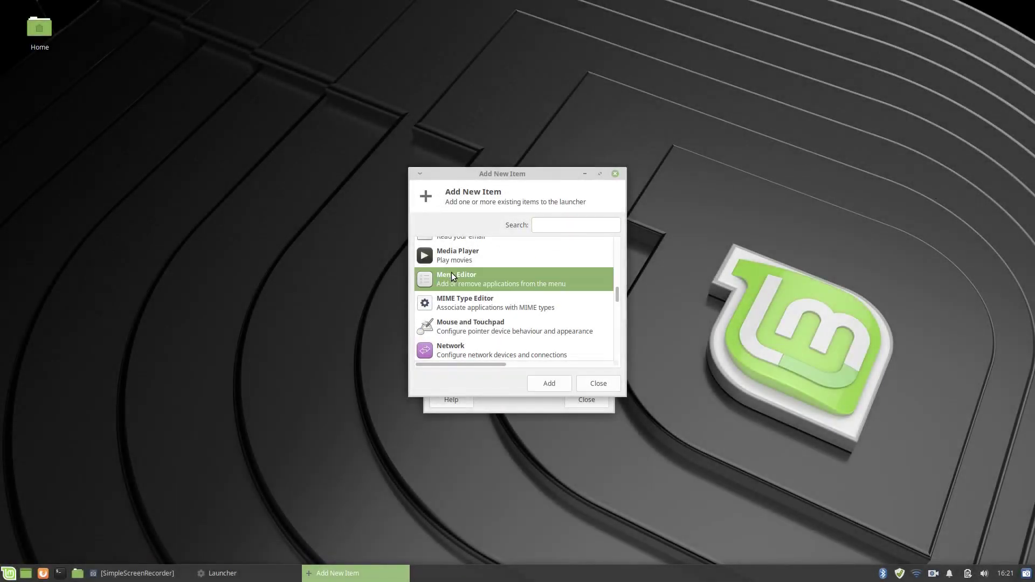
{"action": "left_click", "coordinate": [560, 386]}
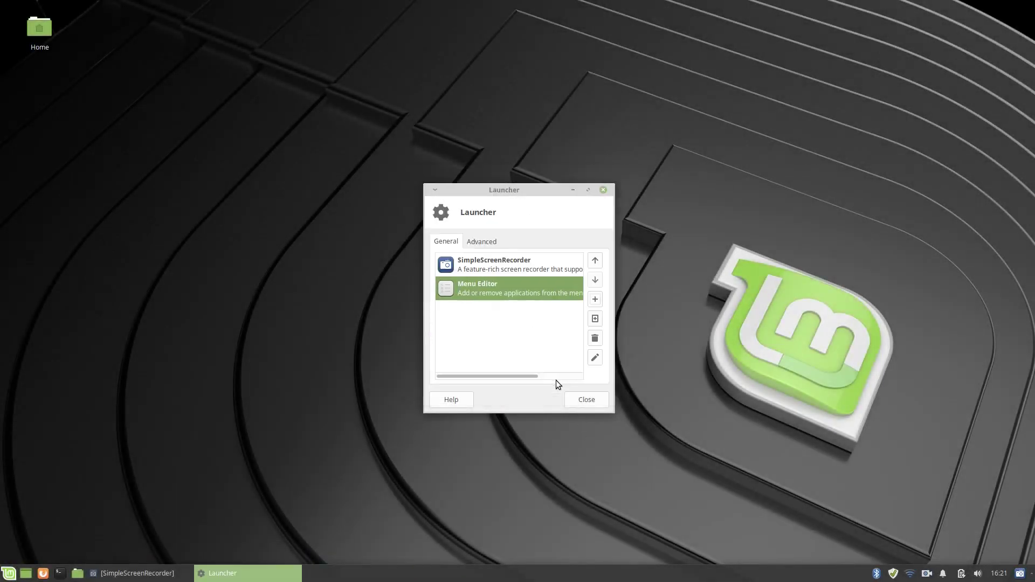
{"action": "left_click", "coordinate": [601, 400]}
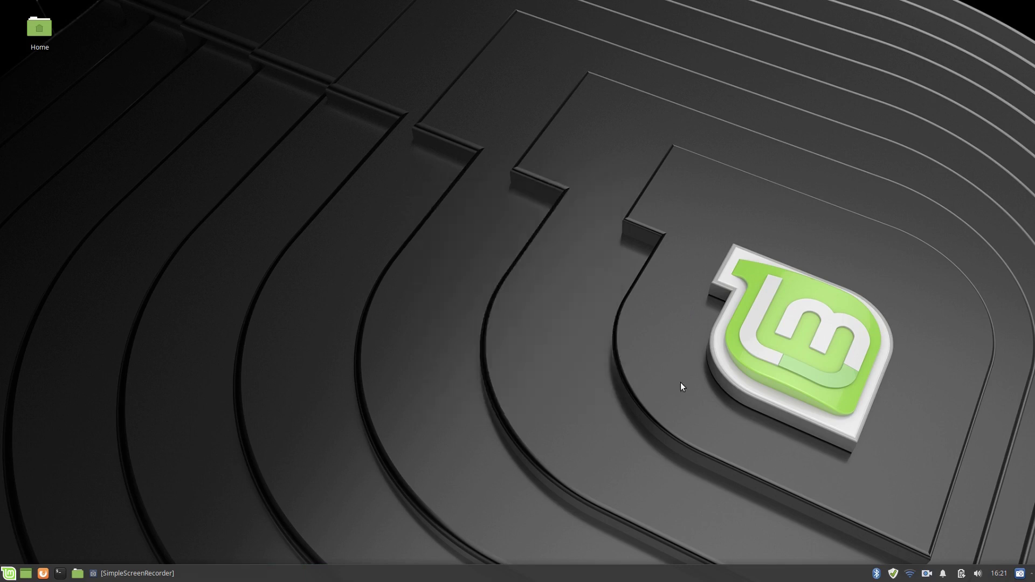
{"action": "left_click", "coordinate": [1031, 577]}
- Delete the Menu Editor entry from the screen-recorder launcher's properties
{"action": "right_click", "coordinate": [1019, 574]}
{"action": "left_click", "coordinate": [986, 514]}
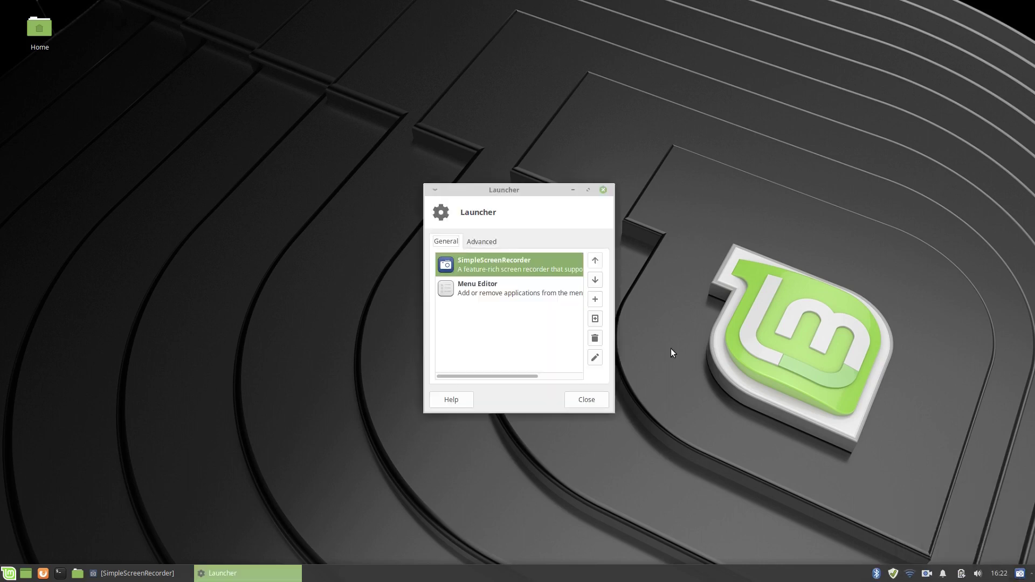
{"action": "left_click", "coordinate": [492, 286]}
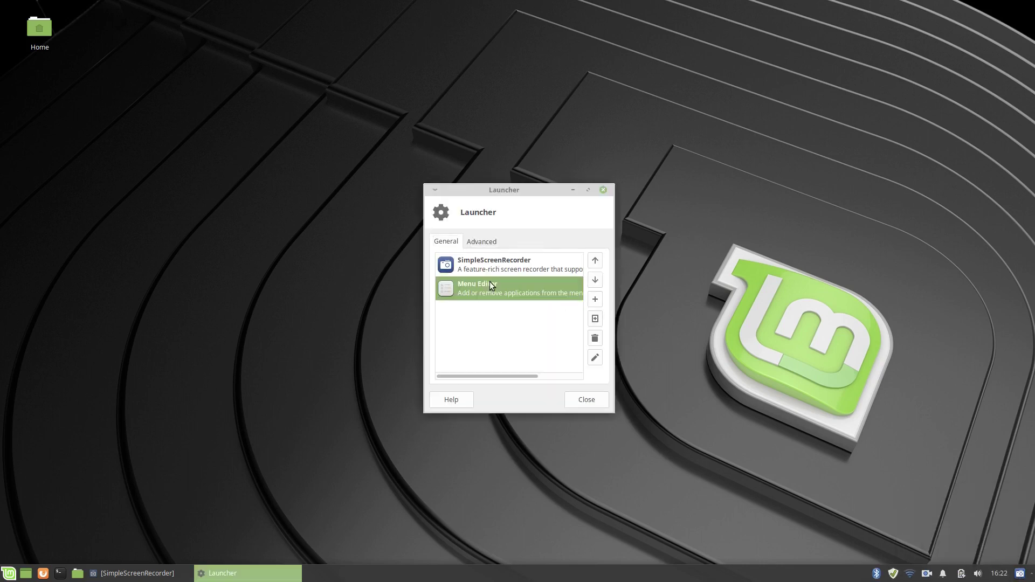
{"action": "left_click", "coordinate": [595, 339]}
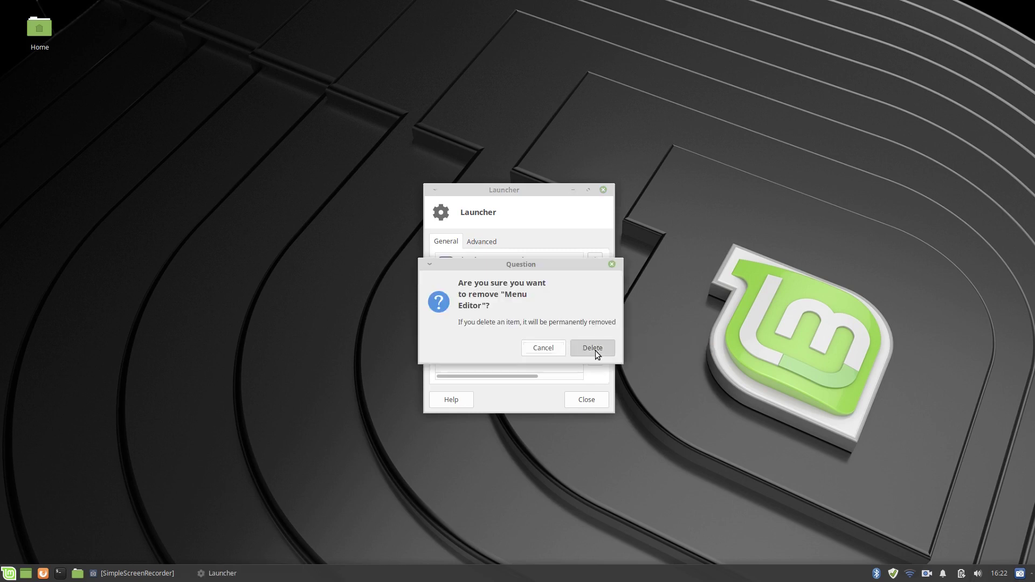
{"action": "left_click", "coordinate": [596, 351]}
{"action": "left_click", "coordinate": [598, 405]}
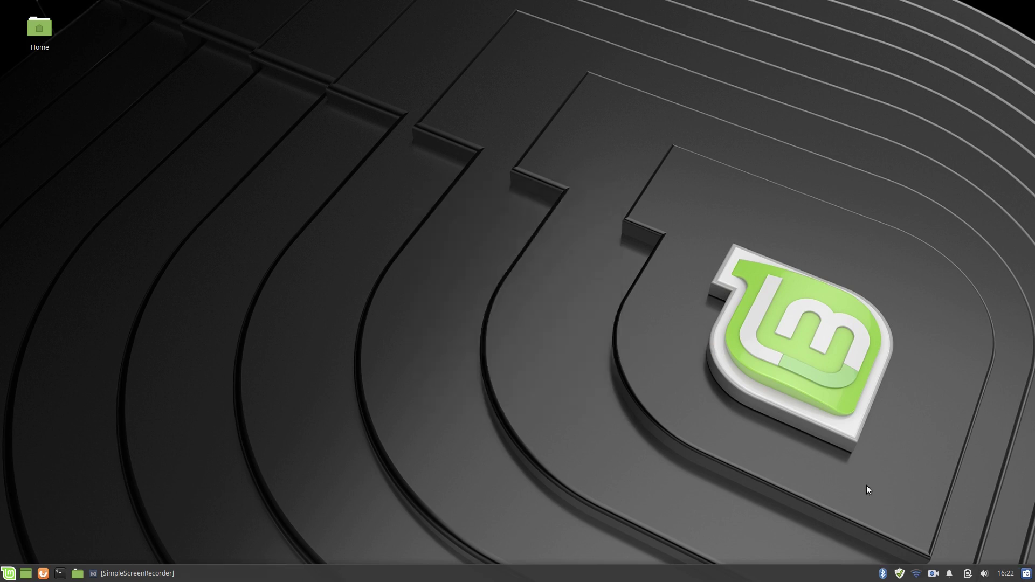
- Move the SimpleScreenRecorder launcher beside the left-hand application launchers and start it from there
{"action": "right_click", "coordinate": [1027, 576]}
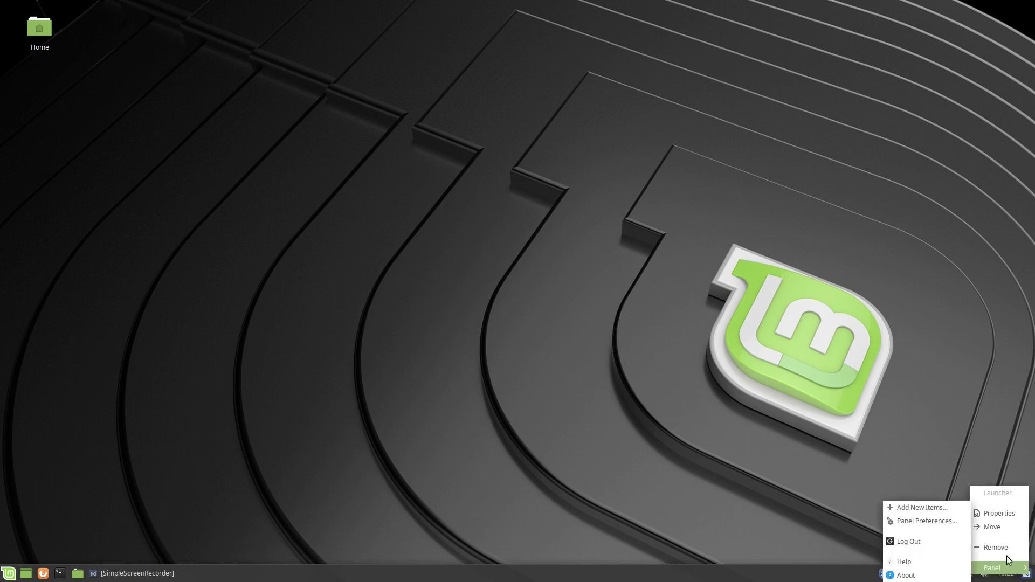
{"action": "left_click", "coordinate": [995, 526]}
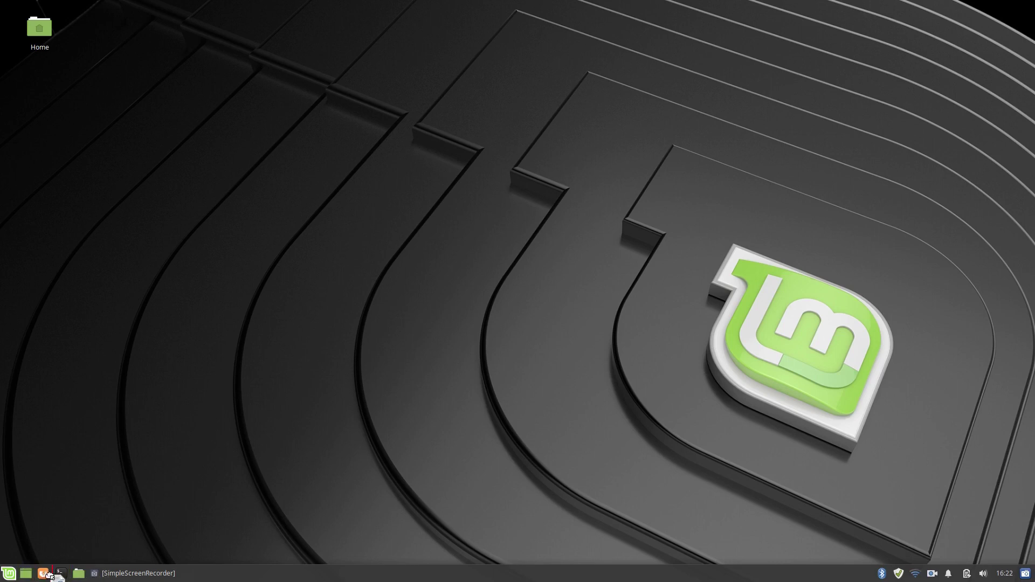
{"action": "left_click", "coordinate": [81, 577]}
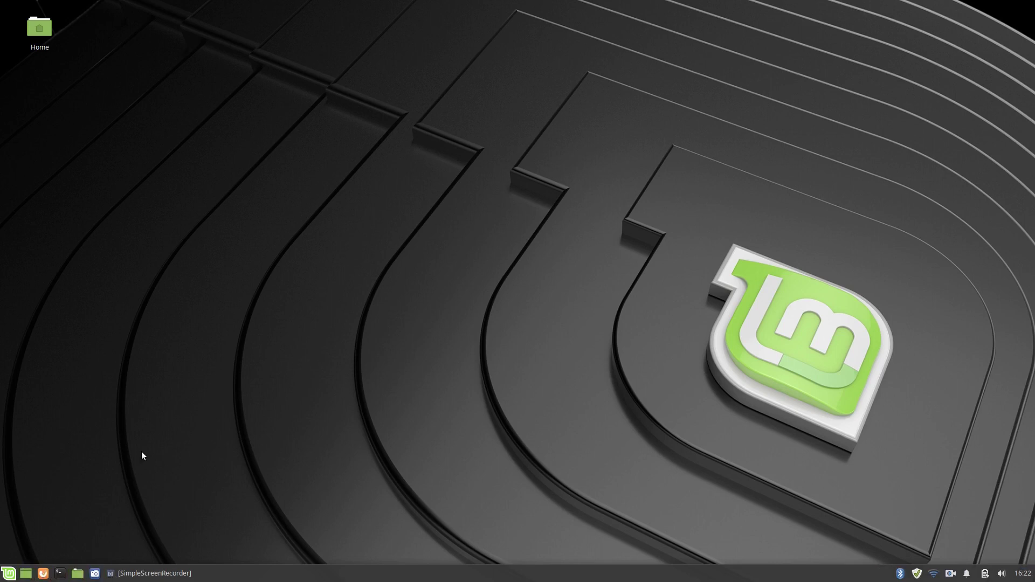
{"action": "left_click", "coordinate": [95, 575]}
- Browse the Graphics, Multimedia and Internet categories in the application menu
{"action": "left_click", "coordinate": [4, 575]}
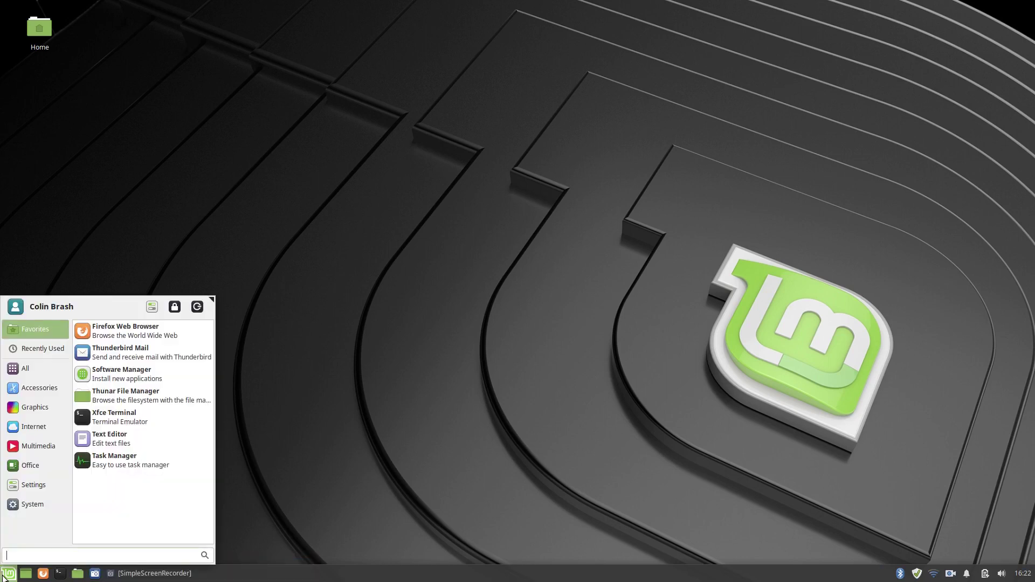
{"action": "left_click", "coordinate": [4, 575]}
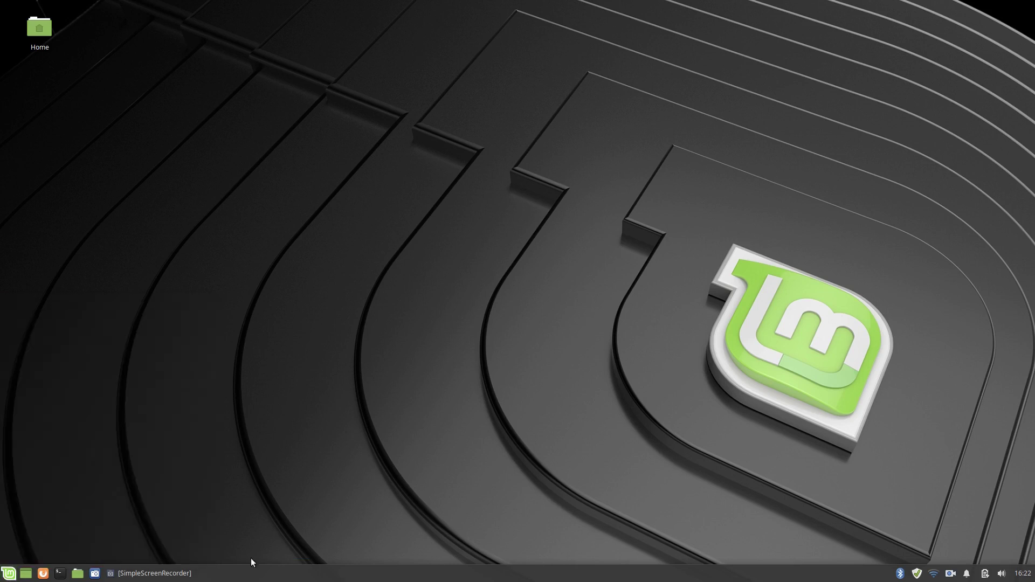
{"action": "left_click", "coordinate": [8, 573]}
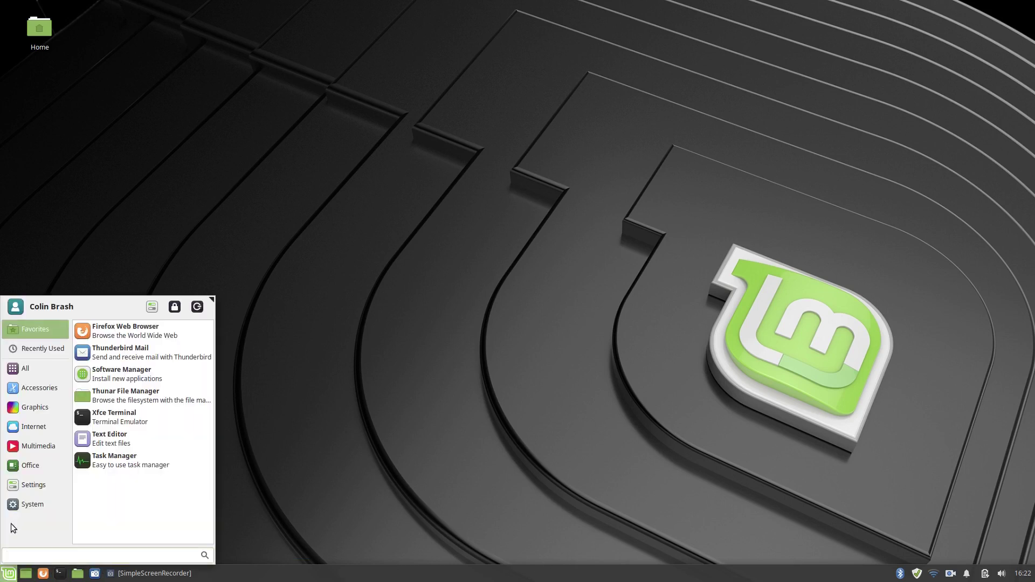
{"action": "left_click", "coordinate": [34, 407]}
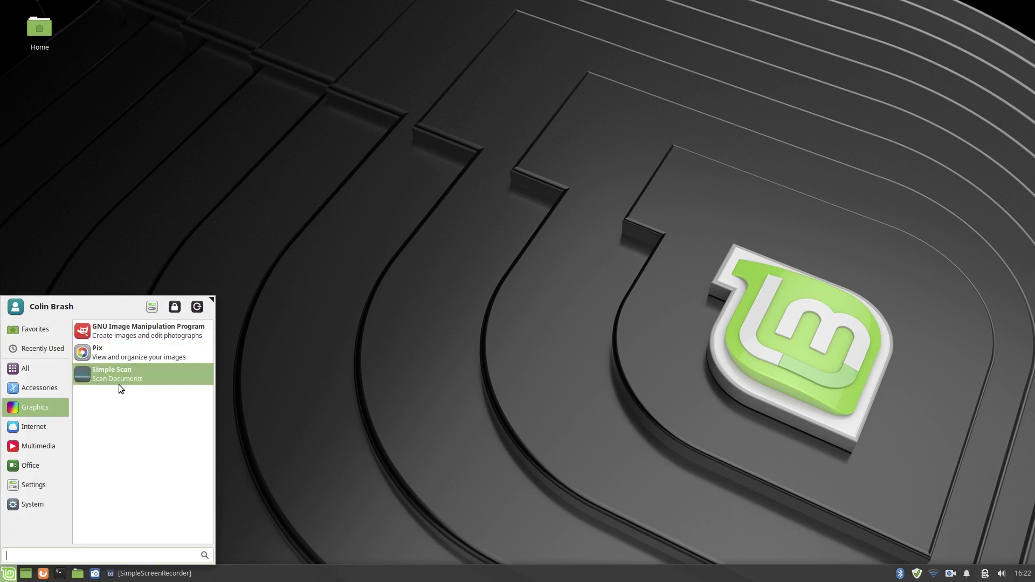
{"action": "left_click", "coordinate": [38, 446]}
{"action": "left_click", "coordinate": [39, 428]}
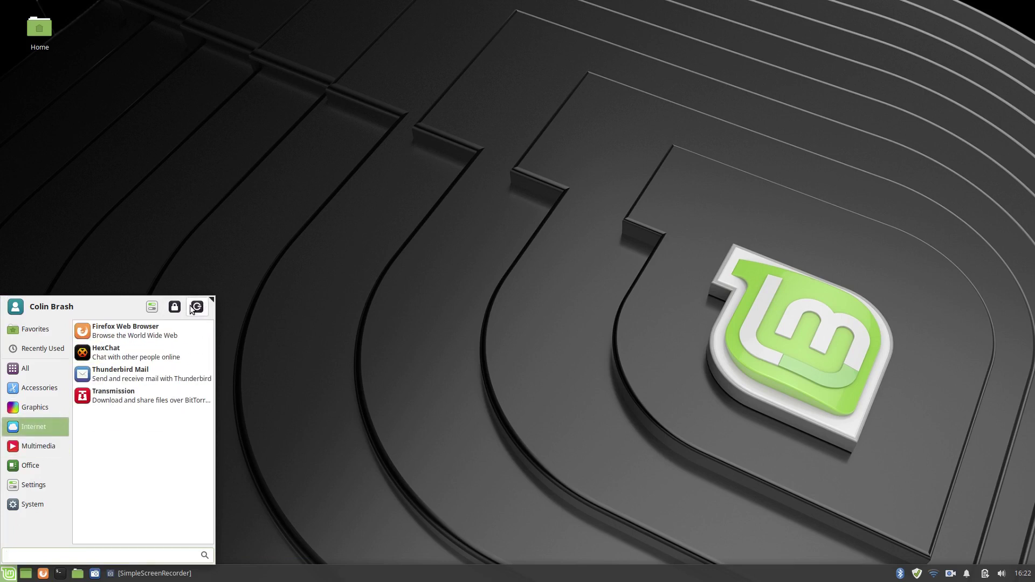
{"action": "left_click", "coordinate": [5, 577]}
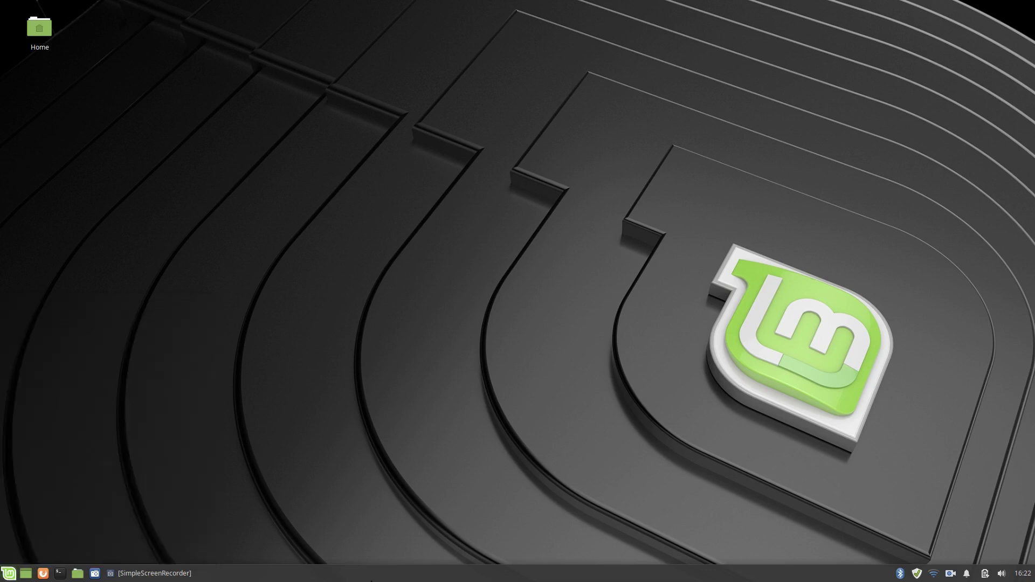
{"action": "right_click", "coordinate": [459, 577]}
- In Panel Preferences, unlock the panel, move it to the top, relock it, and try the menu there
{"action": "mouse_move", "coordinate": [461, 569]}
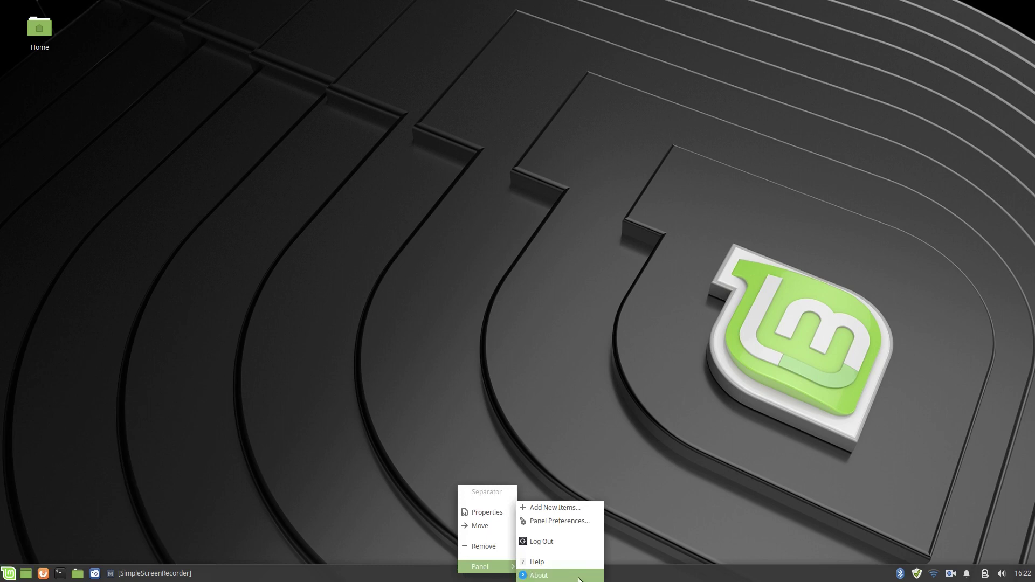
{"action": "left_click", "coordinate": [587, 521]}
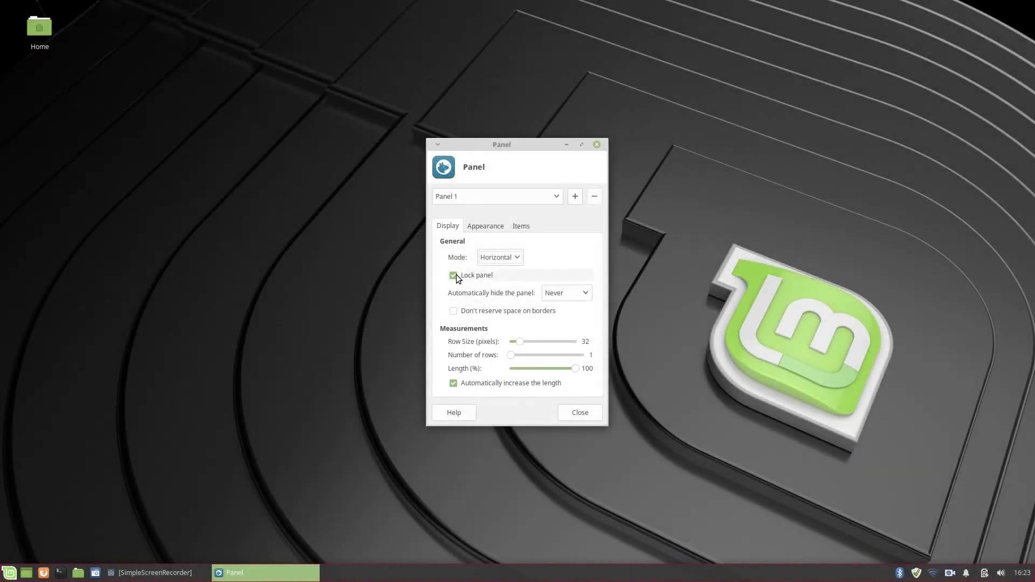
{"action": "left_click", "coordinate": [460, 277]}
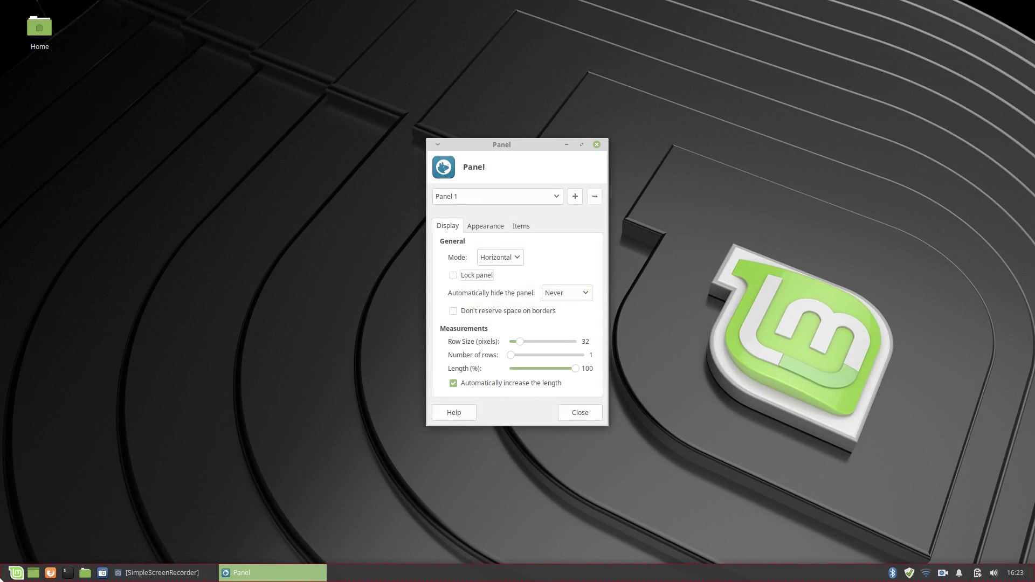
{"action": "left_click_drag", "start_coordinate": [6, 572], "coordinate": [2, 3]}
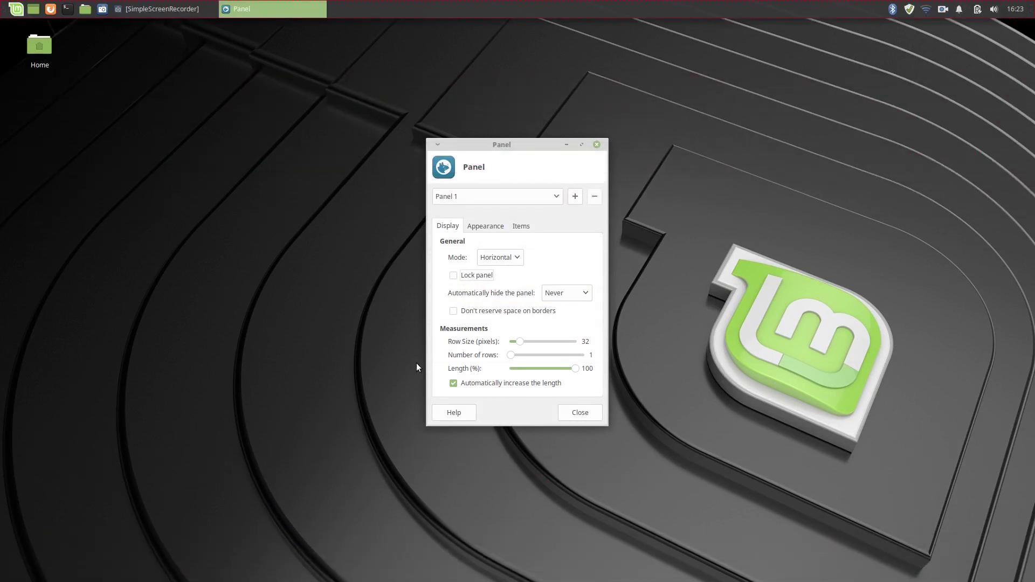
{"action": "left_click", "coordinate": [455, 277]}
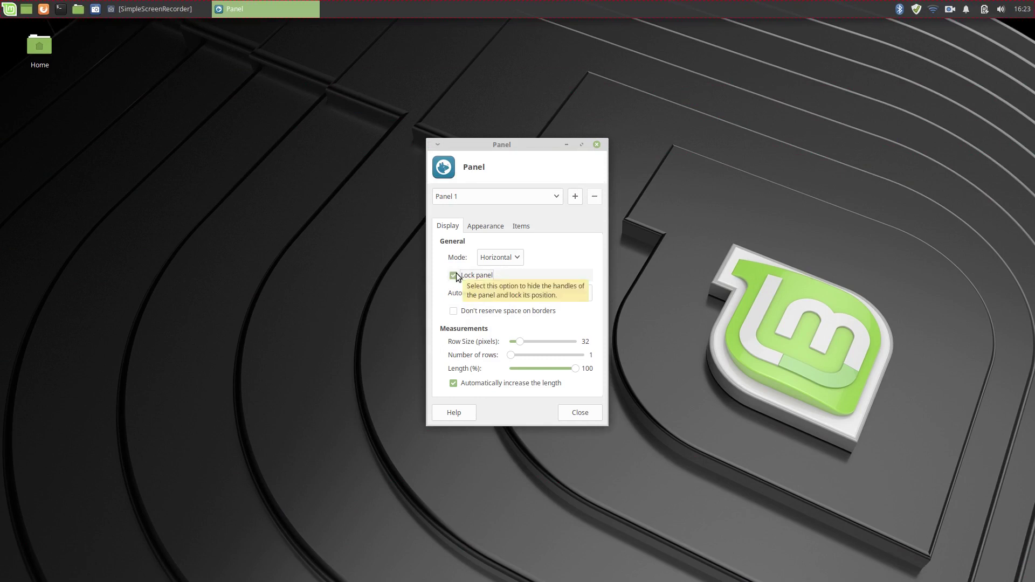
{"action": "left_click", "coordinate": [10, 8]}
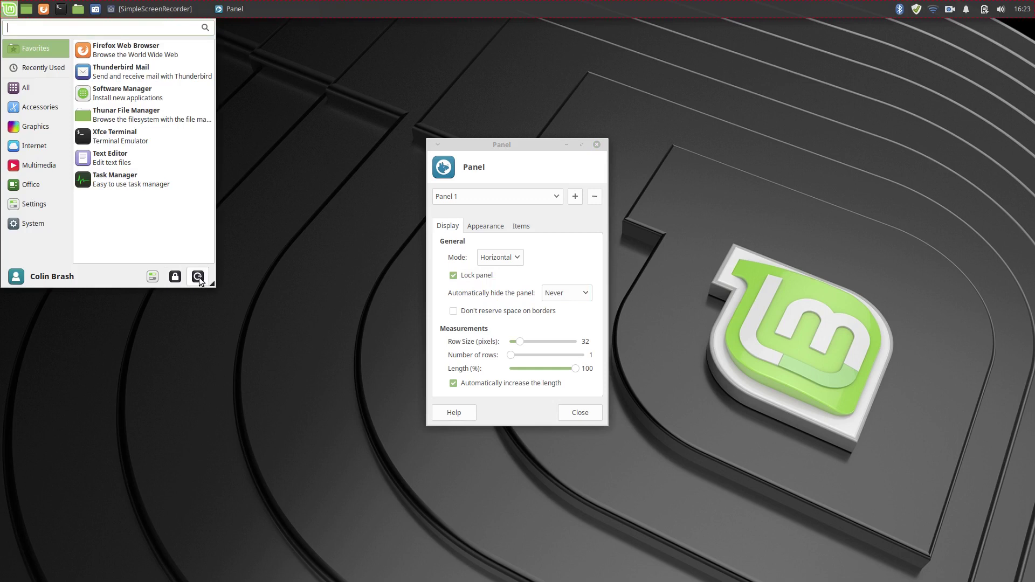
{"action": "left_click", "coordinate": [16, 6]}
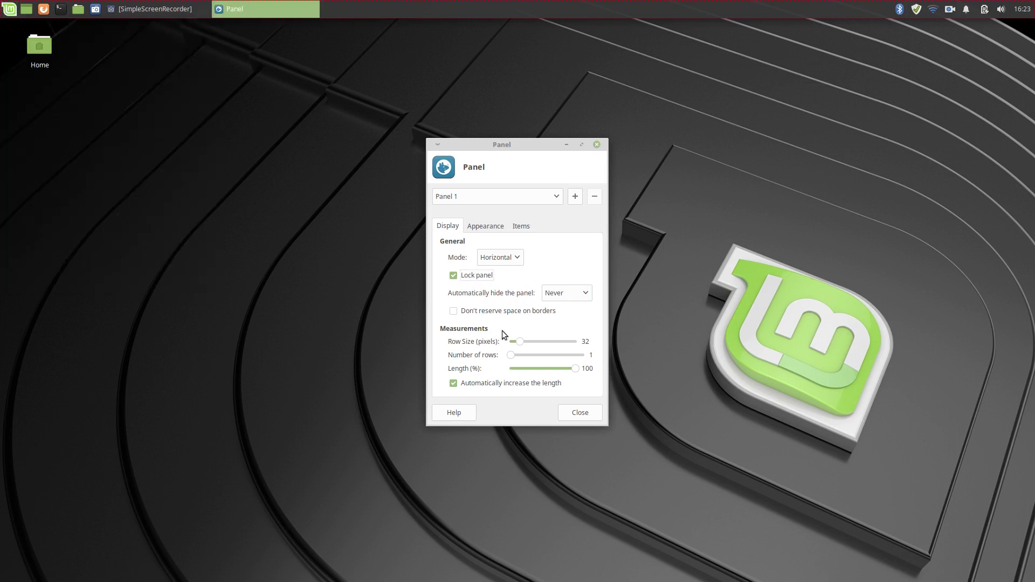
- Unlock the panel, move it back to the bottom, lock it, and close Panel Preferences
{"action": "left_click", "coordinate": [453, 275]}
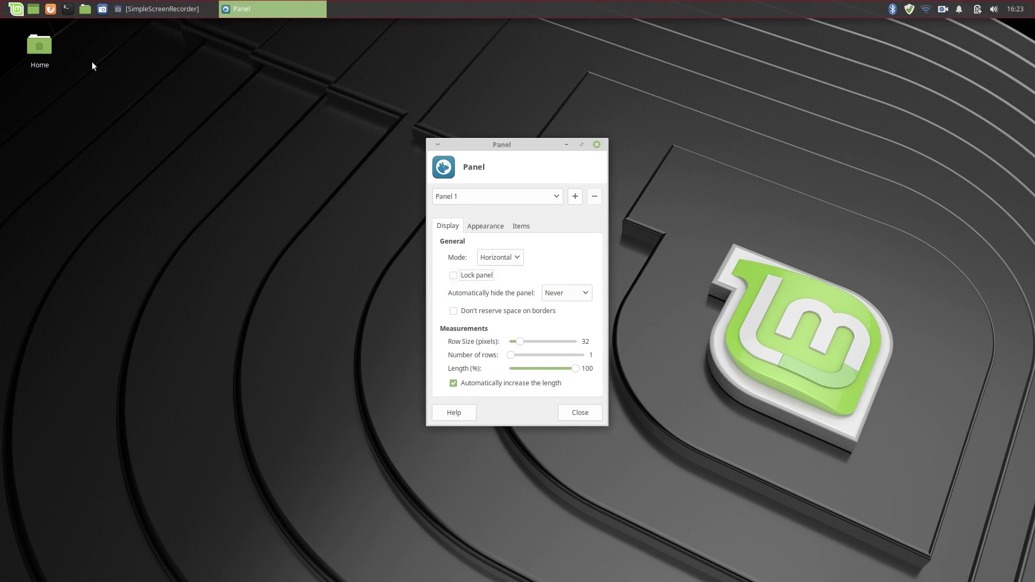
{"action": "left_click_drag", "start_coordinate": [2, 7], "coordinate": [1, 573]}
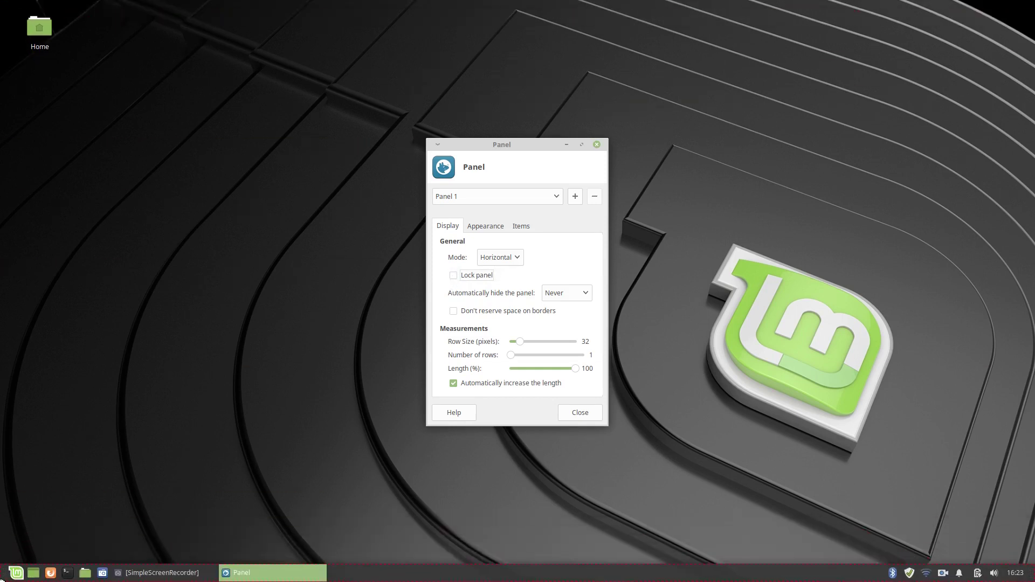
{"action": "left_click", "coordinate": [453, 276]}
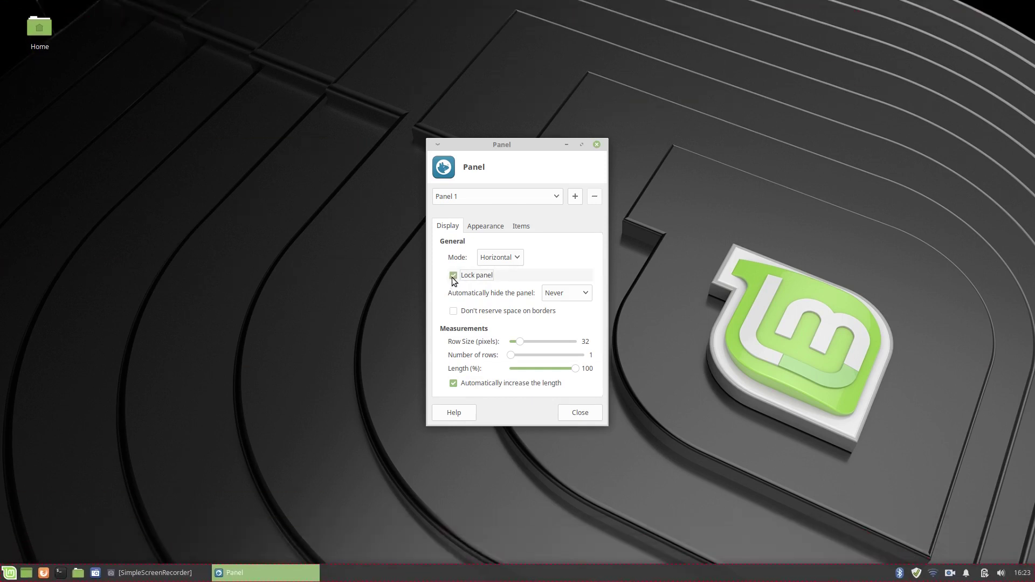
{"action": "left_click", "coordinate": [588, 414]}
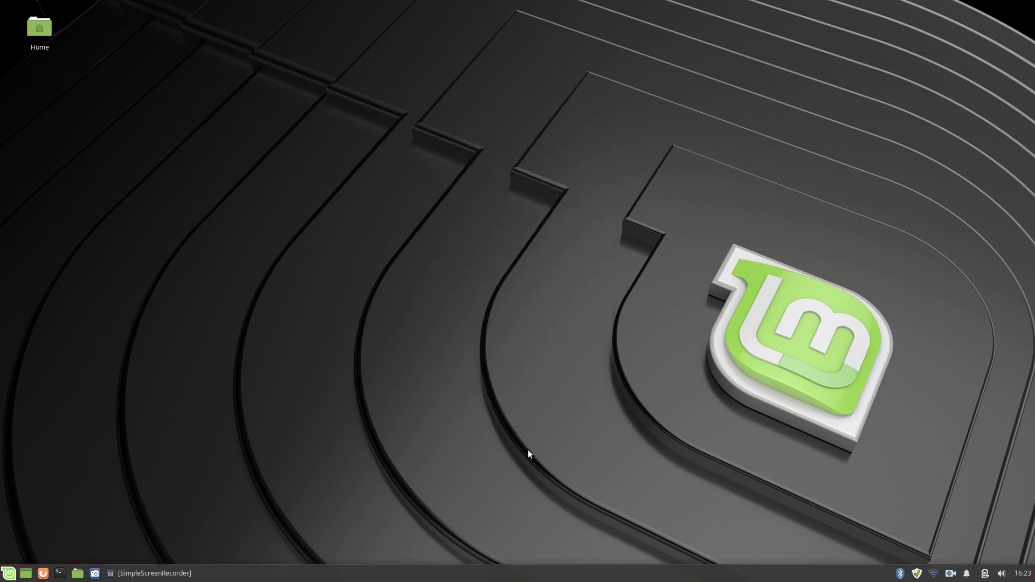
- Open the Whisker Menu properties and preview 'Show menu as hierarchy', then turn it back off
{"action": "right_click", "coordinate": [9, 573]}
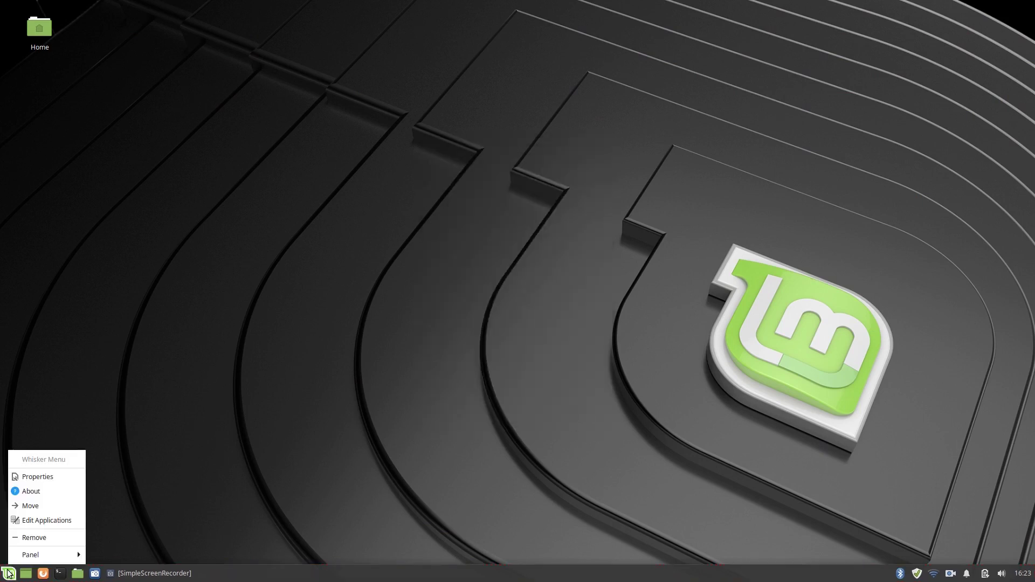
{"action": "left_click", "coordinate": [49, 477]}
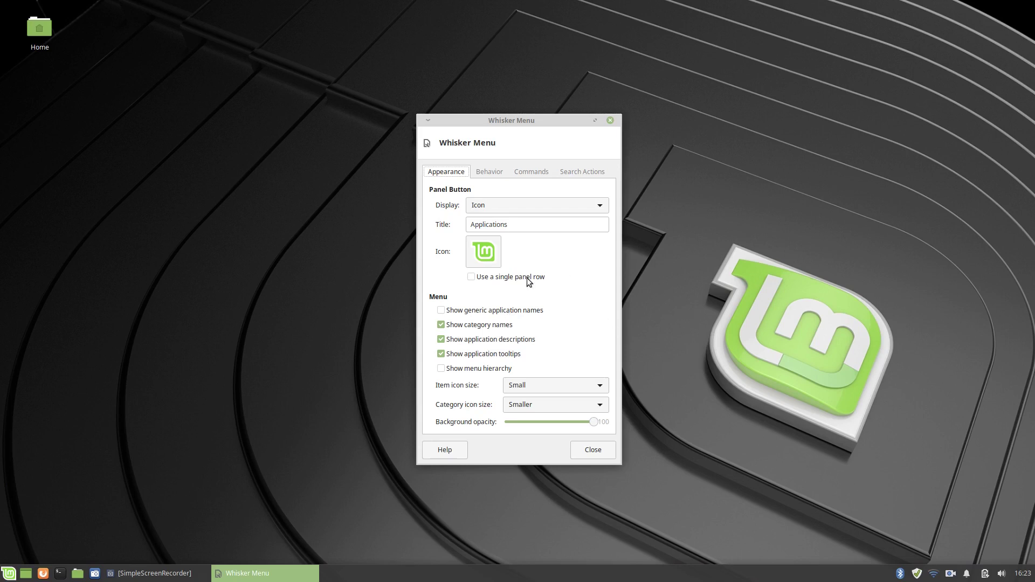
{"action": "left_click", "coordinate": [441, 370]}
{"action": "left_click", "coordinate": [13, 569]}
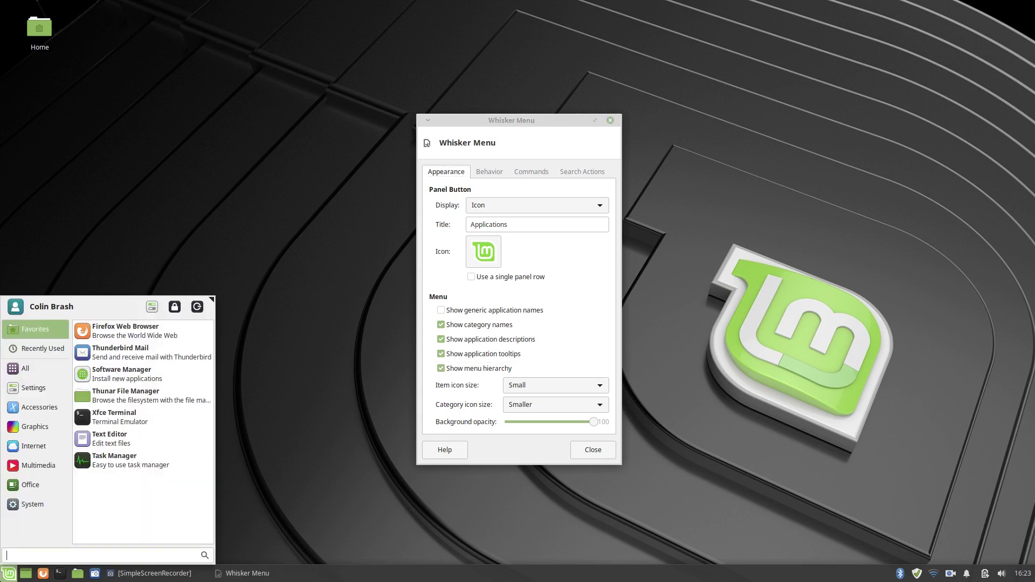
{"action": "left_click", "coordinate": [13, 569]}
{"action": "left_click", "coordinate": [441, 368]}
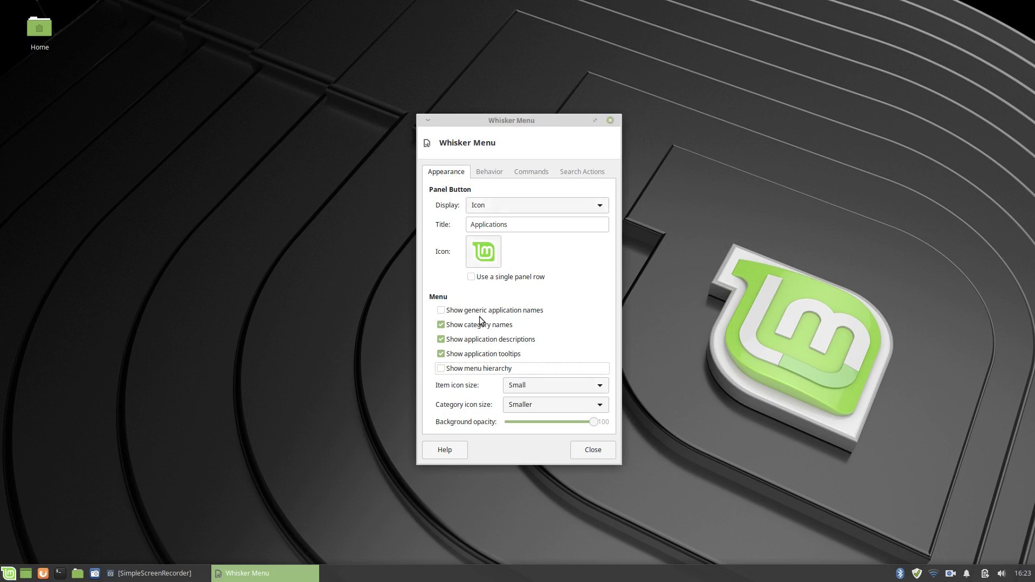
- On Behavior, position commands next to the search entry, untick categories next to panel button, and preview
{"action": "left_click", "coordinate": [490, 173]}
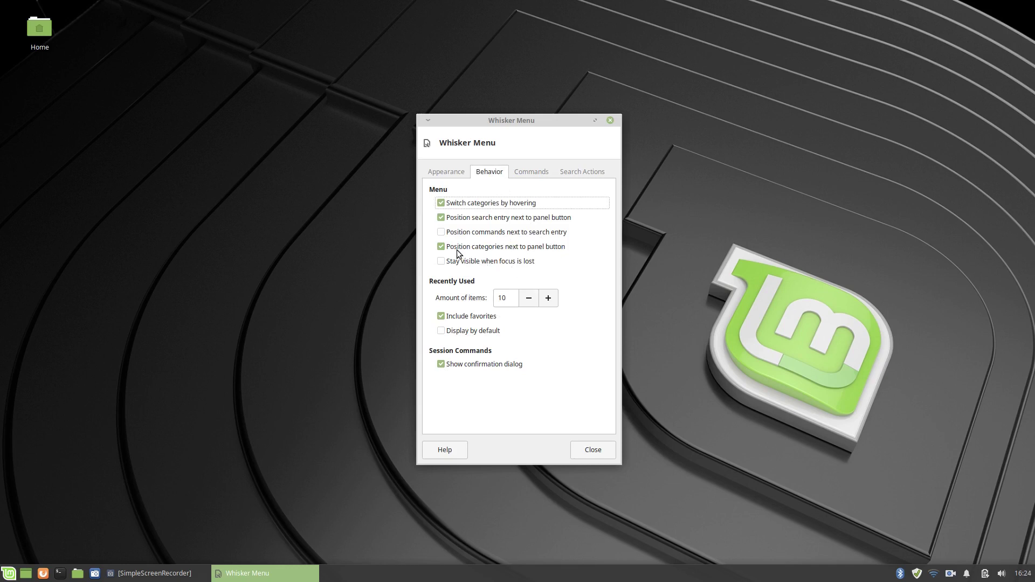
{"action": "left_click", "coordinate": [441, 233]}
{"action": "left_click", "coordinate": [10, 575]}
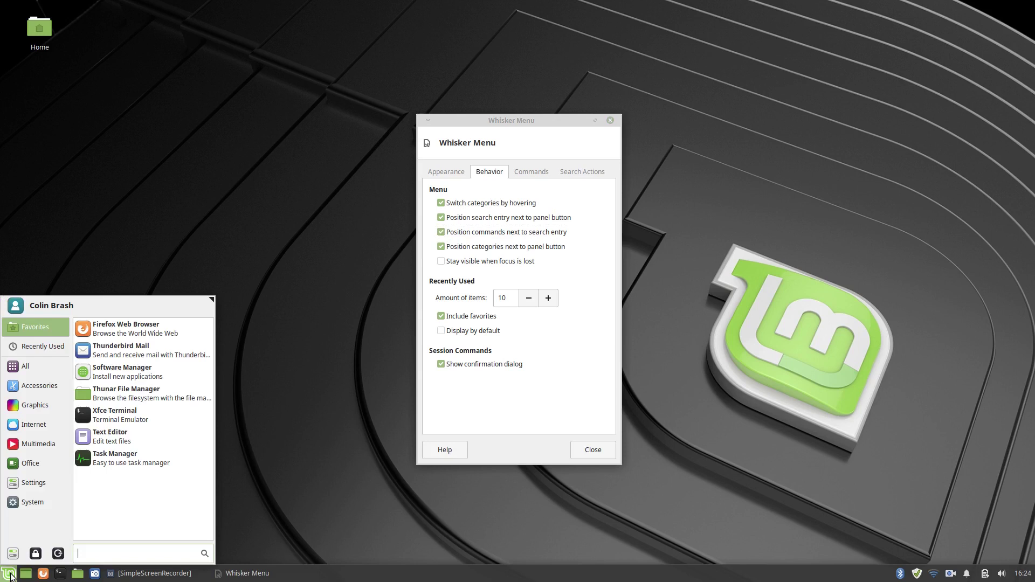
{"action": "left_click", "coordinate": [10, 575]}
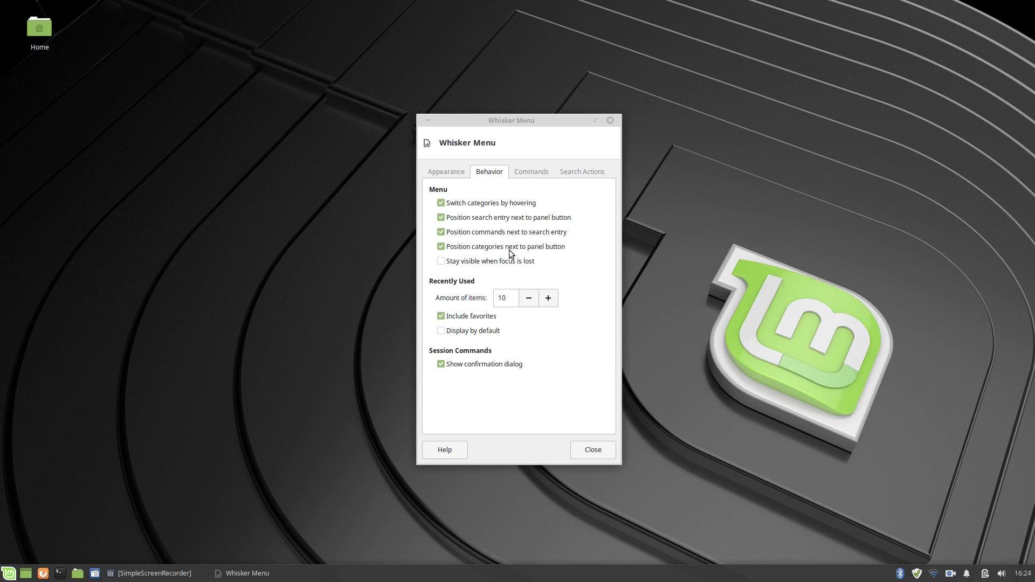
{"action": "left_click", "coordinate": [447, 248]}
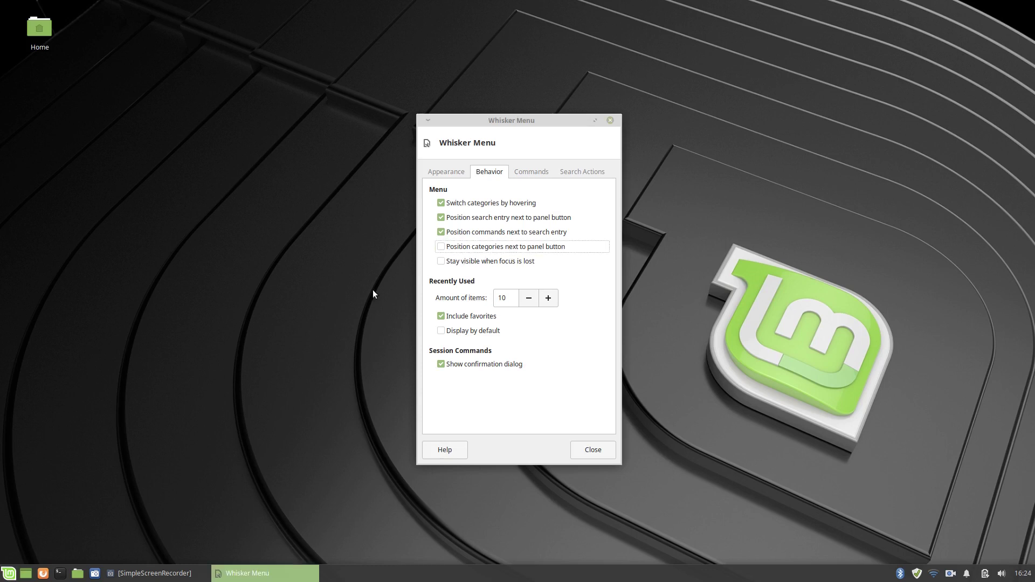
{"action": "left_click", "coordinate": [10, 575]}
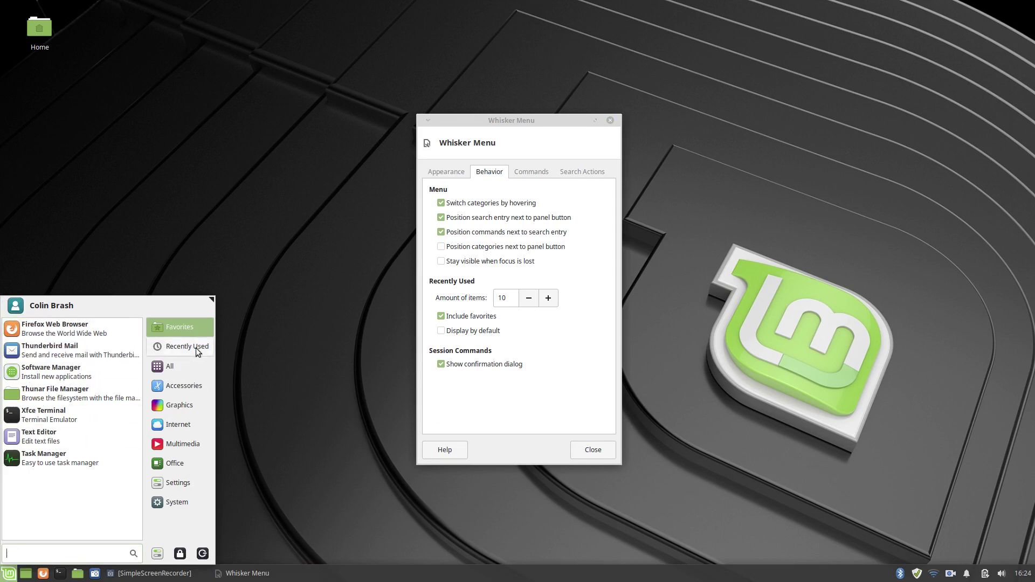
{"action": "key", "text": "Escape"}
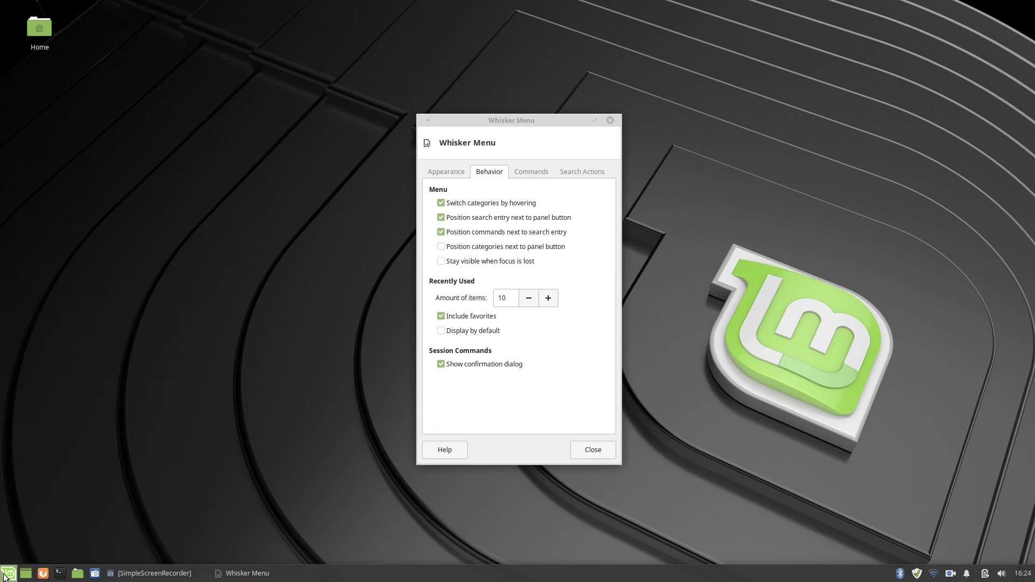
- Re-enable 'Position categories next to panel button' and check the menu layout repeatedly
{"action": "left_click", "coordinate": [441, 247]}
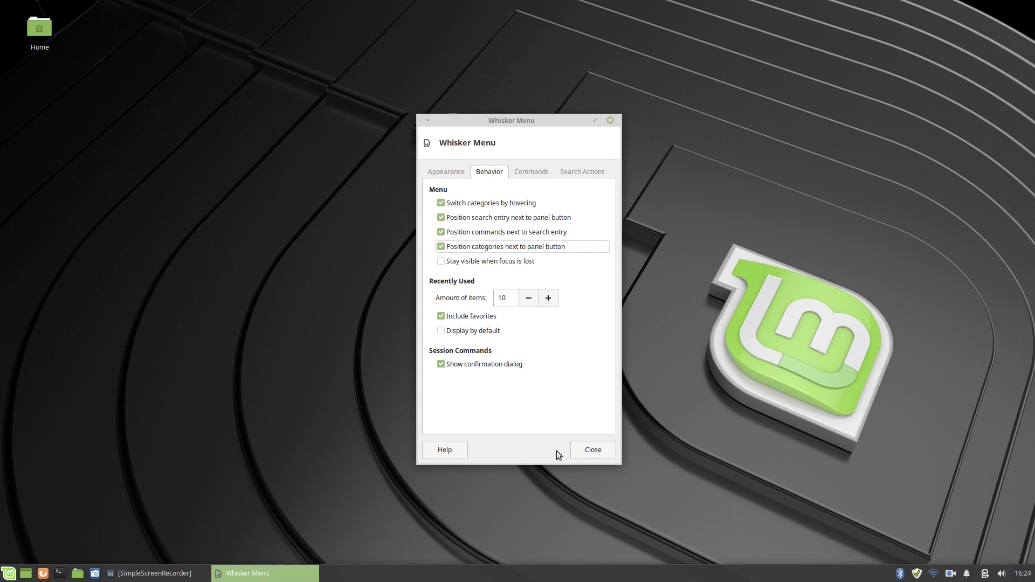
{"action": "left_click", "coordinate": [8, 573]}
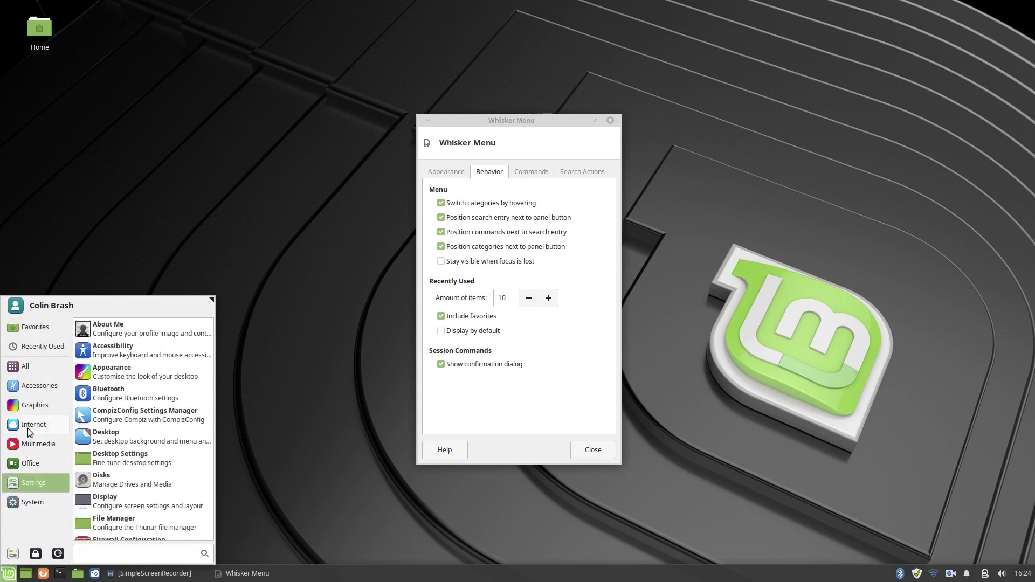
{"action": "left_click", "coordinate": [10, 574]}
{"action": "left_click", "coordinate": [11, 574]}
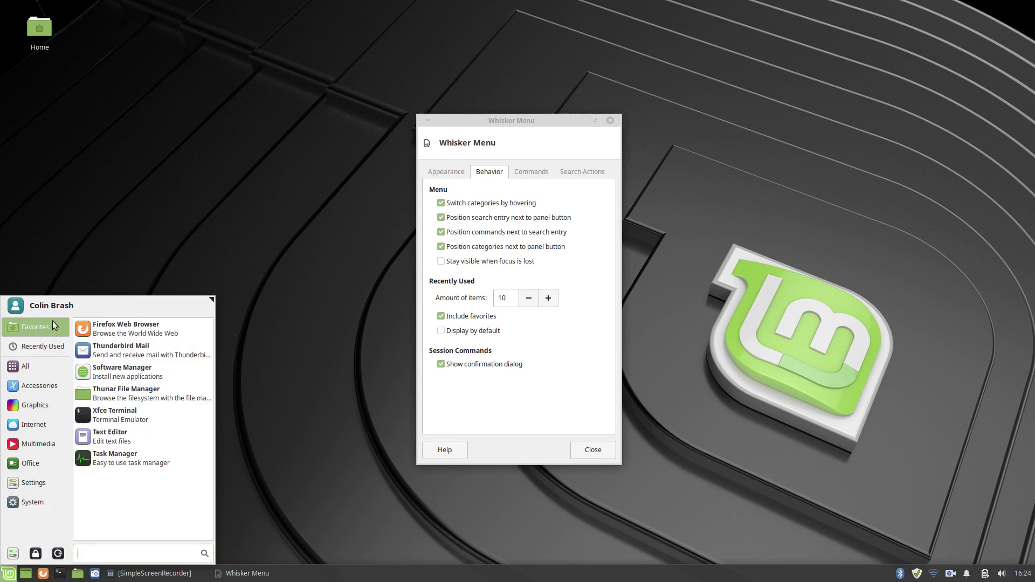
{"action": "left_click", "coordinate": [6, 575]}
{"action": "left_click", "coordinate": [6, 575]}
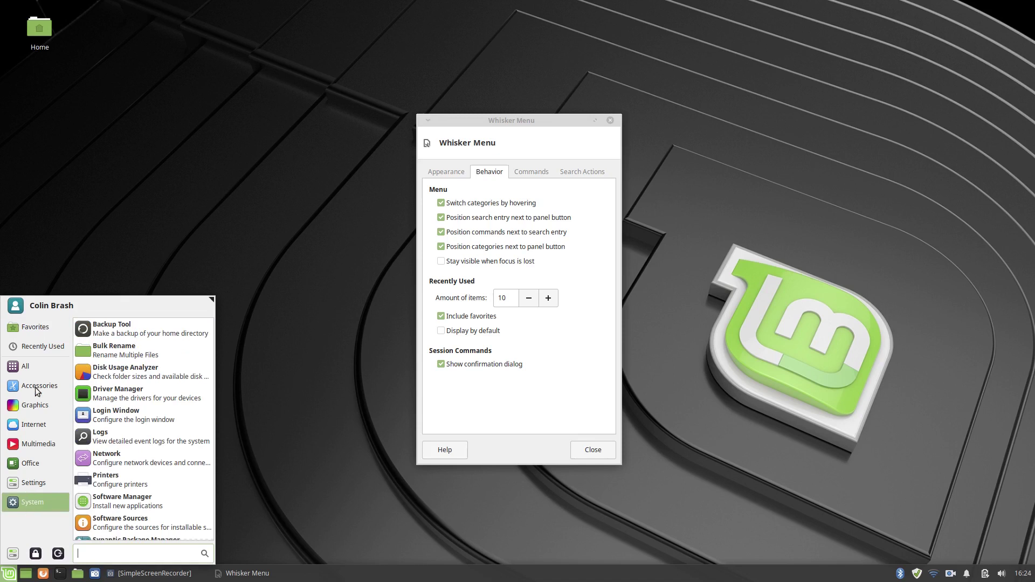
{"action": "left_click", "coordinate": [6, 575]}
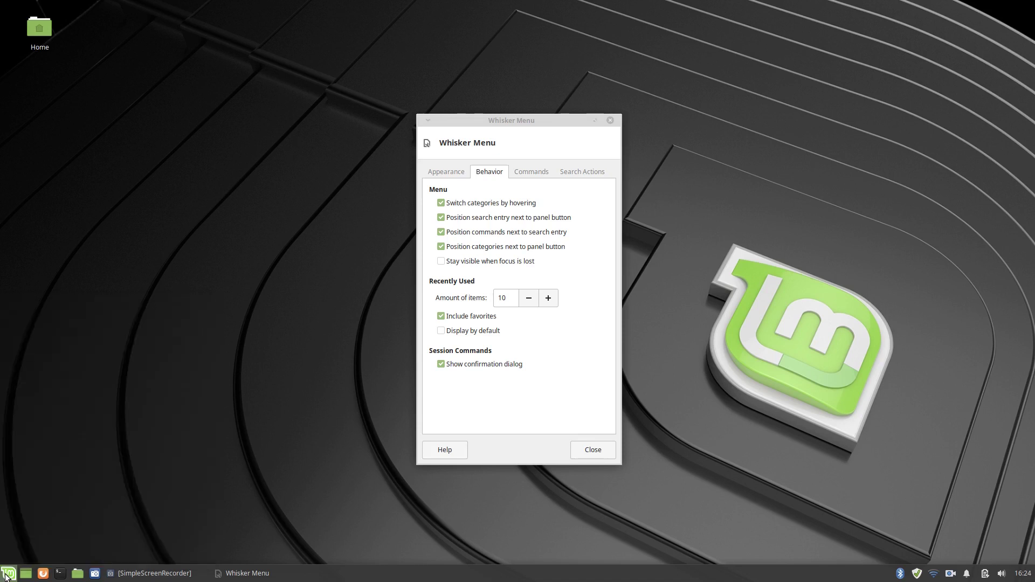
{"action": "left_click", "coordinate": [5, 575]}
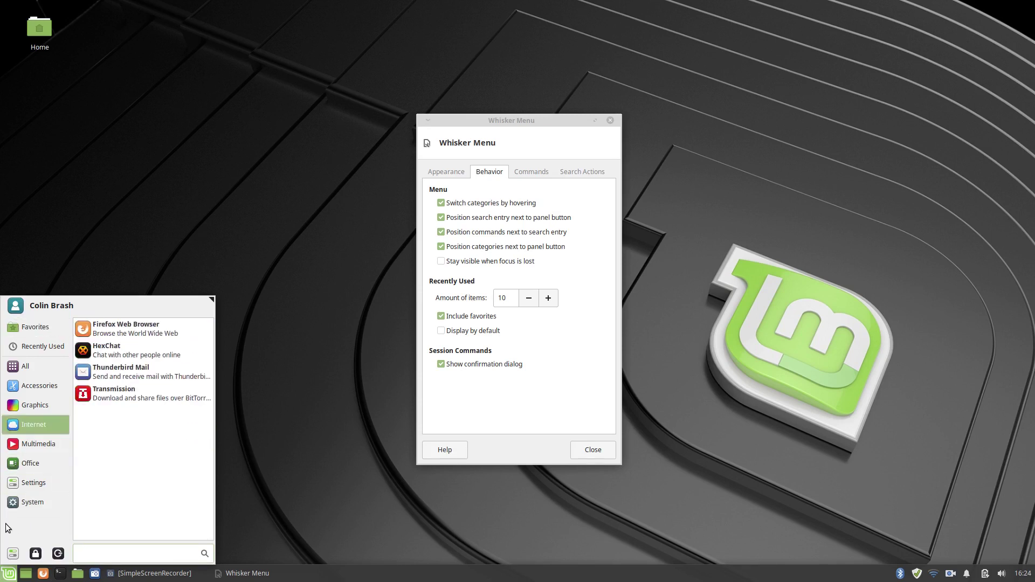
{"action": "left_click", "coordinate": [9, 576]}
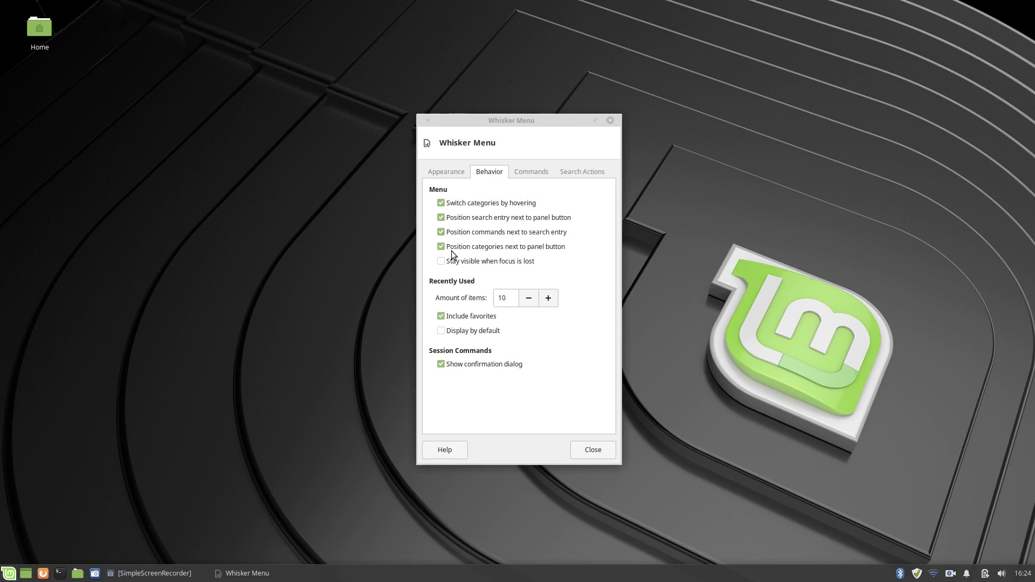
- Retest the commands and categories position options, leaving both enabled, then close the menu settings
{"action": "left_click", "coordinate": [442, 232]}
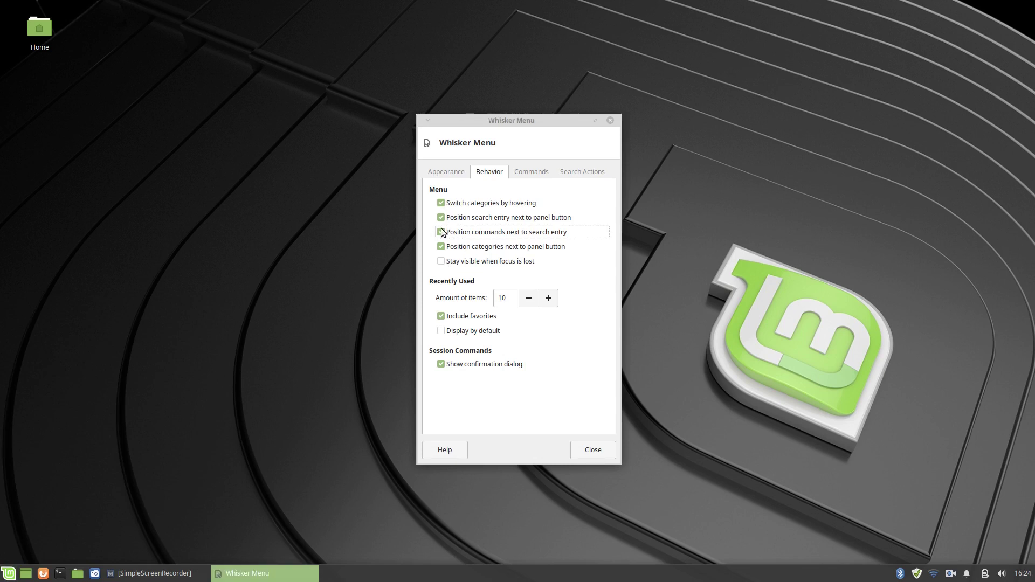
{"action": "left_click", "coordinate": [442, 232]}
{"action": "left_click", "coordinate": [442, 247]}
{"action": "left_click", "coordinate": [8, 573]}
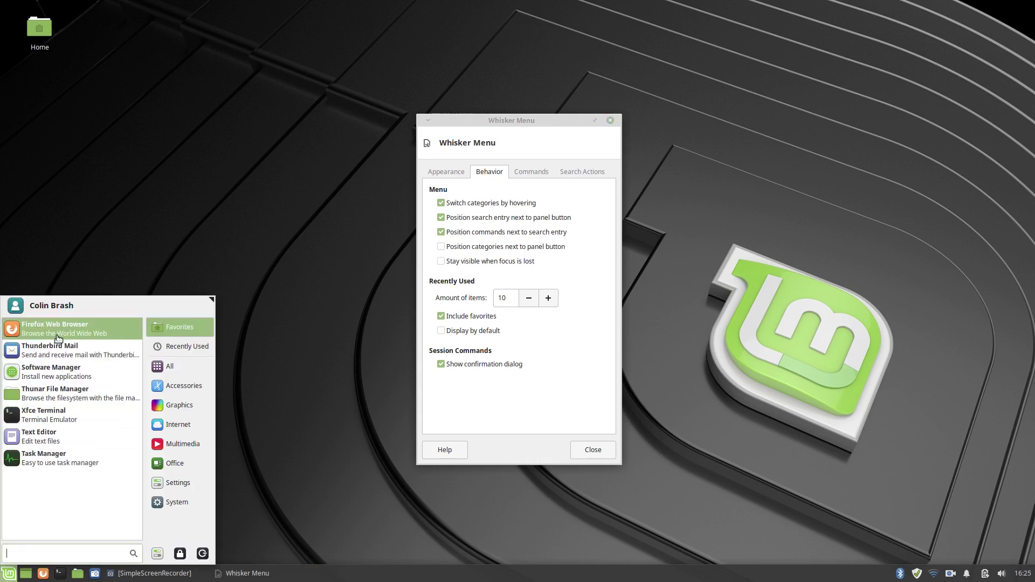
{"action": "mouse_move", "coordinate": [183, 385]}
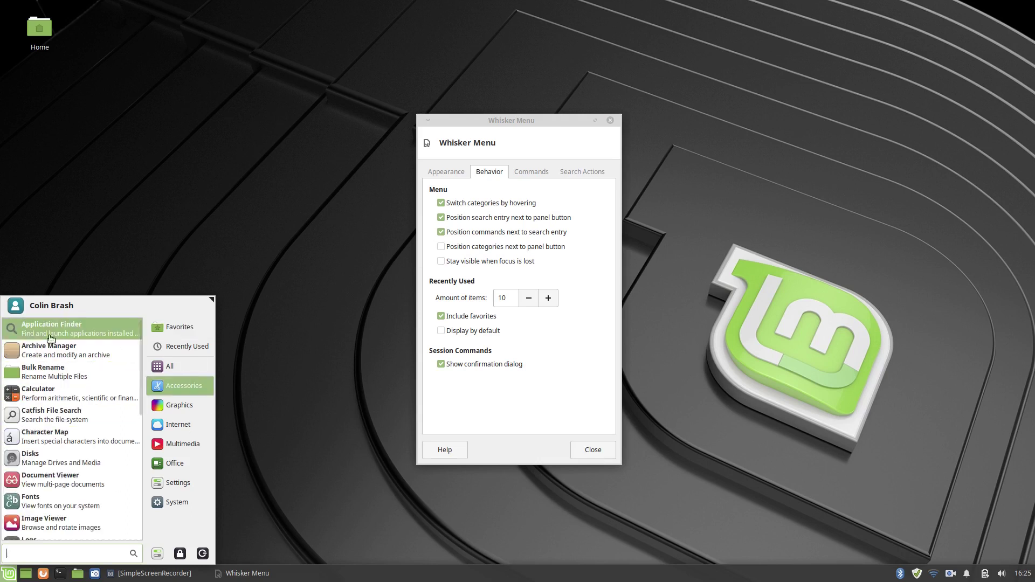
{"action": "left_click", "coordinate": [2, 576]}
{"action": "left_click", "coordinate": [2, 576]}
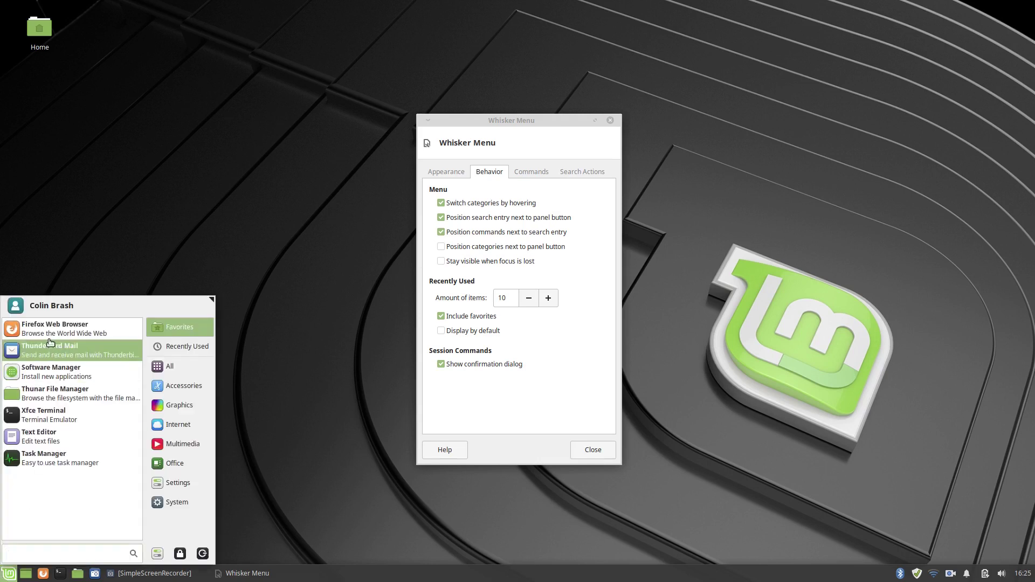
{"action": "left_click", "coordinate": [2, 576]}
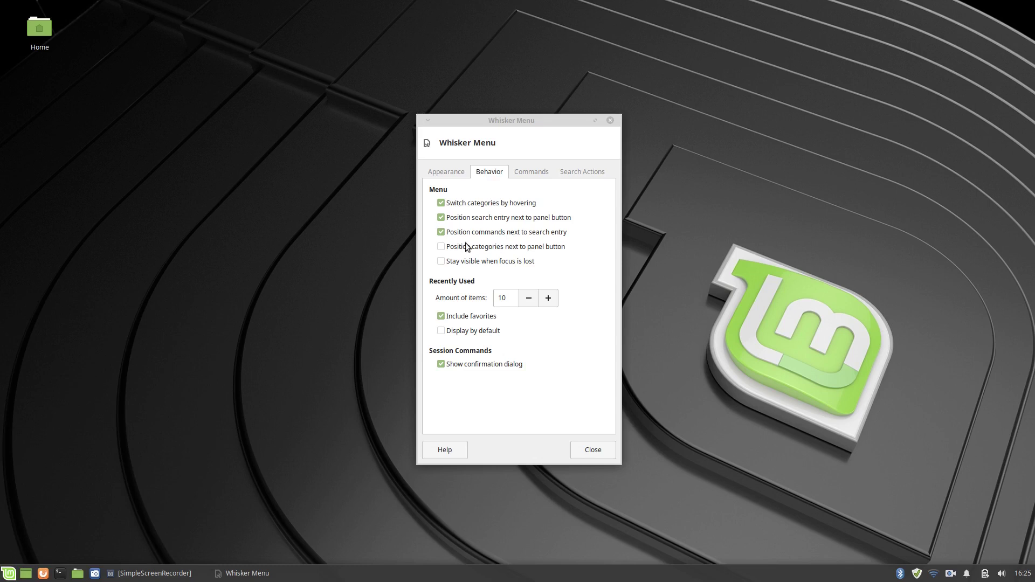
{"action": "left_click", "coordinate": [441, 247]}
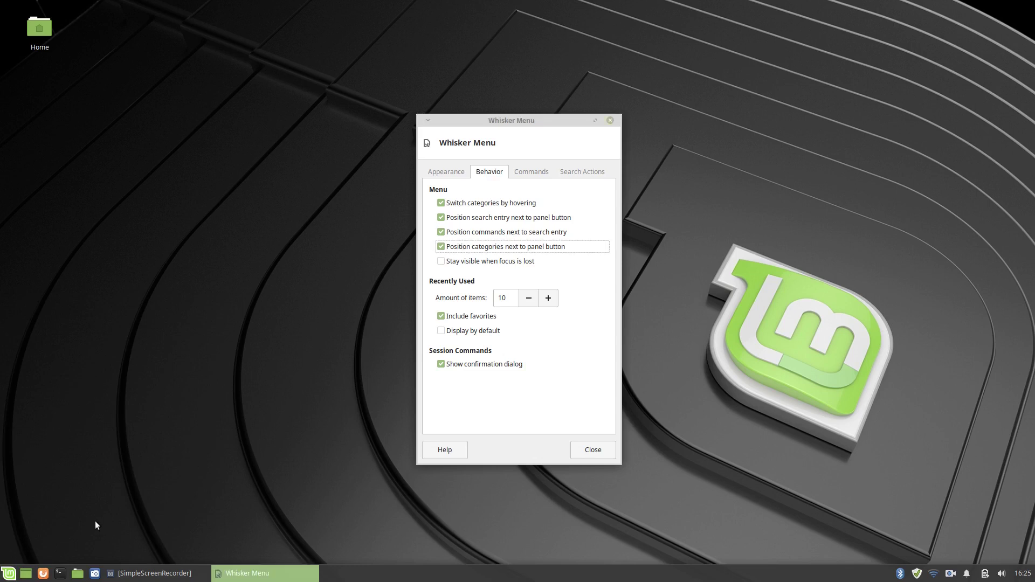
{"action": "left_click", "coordinate": [12, 570]}
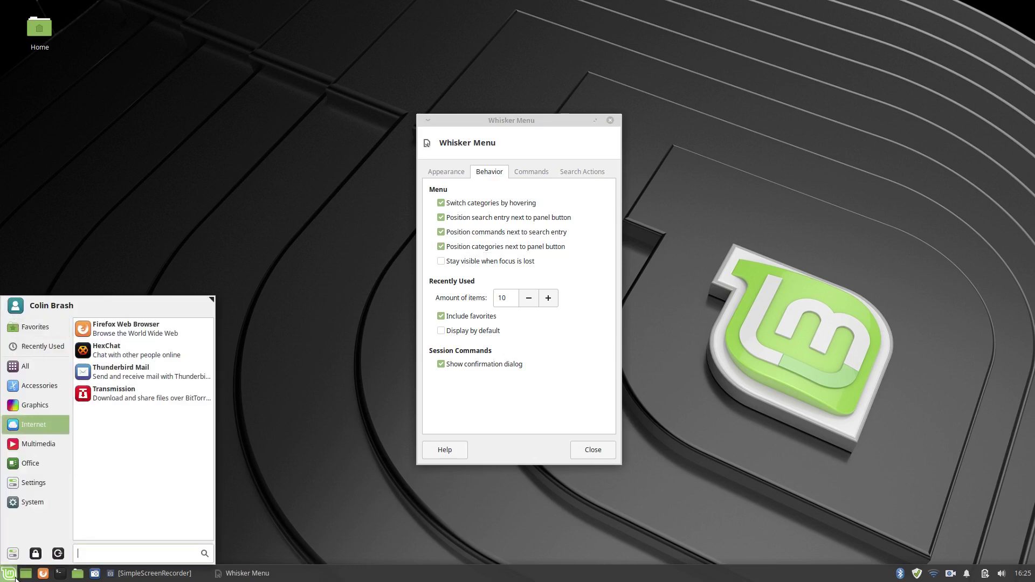
{"action": "left_click", "coordinate": [15, 576]}
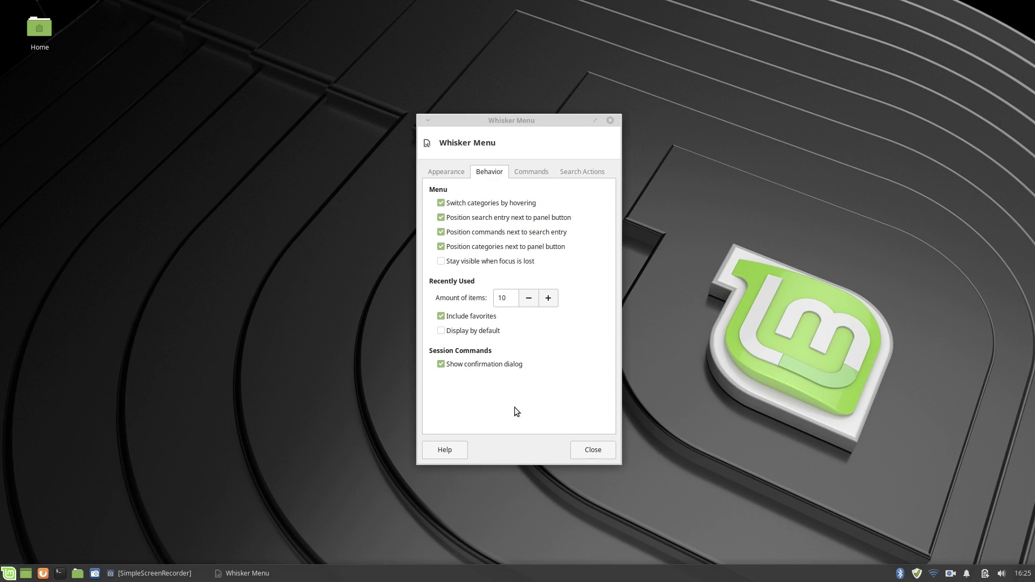
{"action": "left_click", "coordinate": [592, 451]}
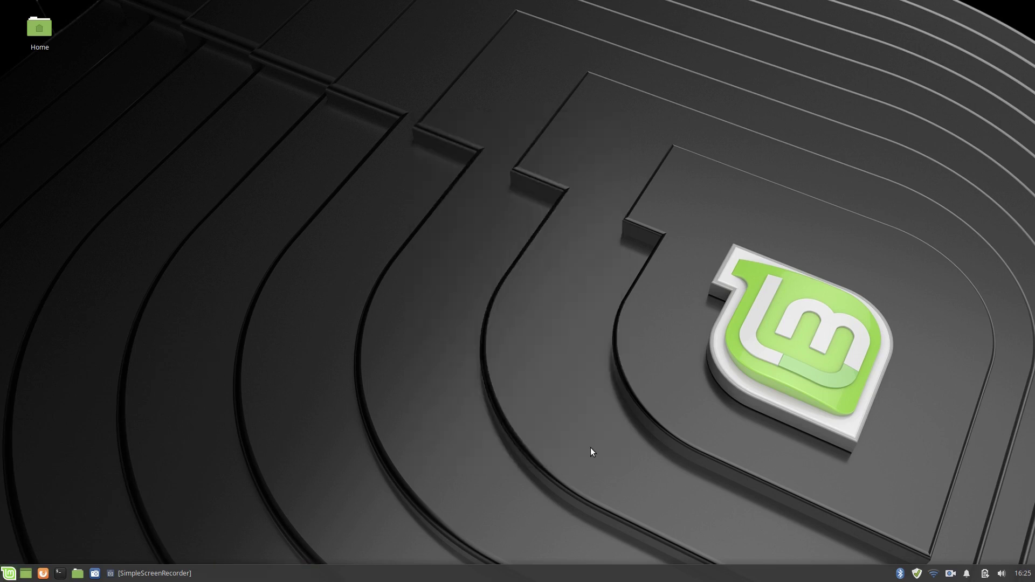
- Launch Settings Manager from the menu's Settings category, maximize it, and open Appearance
{"action": "left_click", "coordinate": [5, 574]}
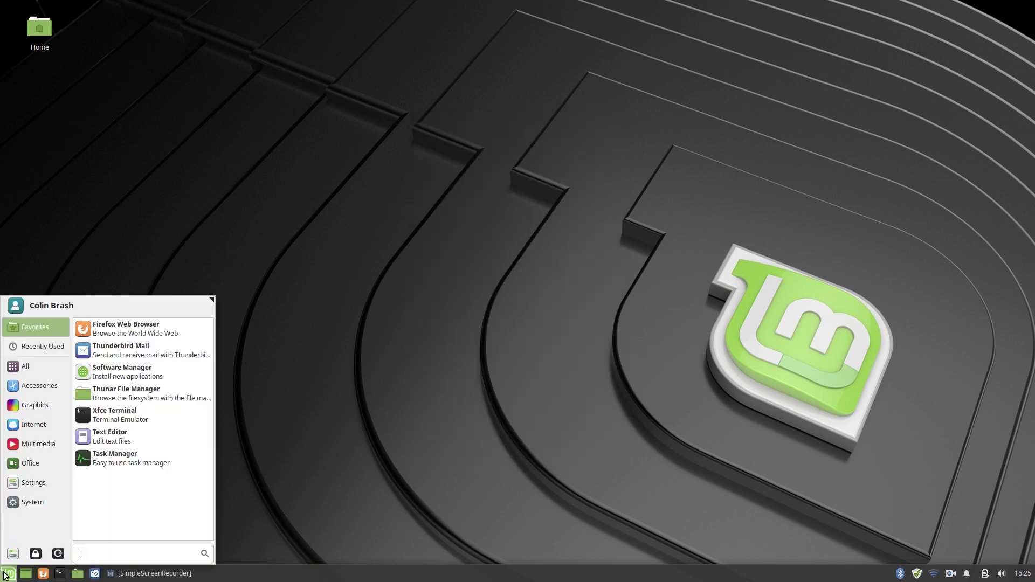
{"action": "left_click", "coordinate": [21, 487]}
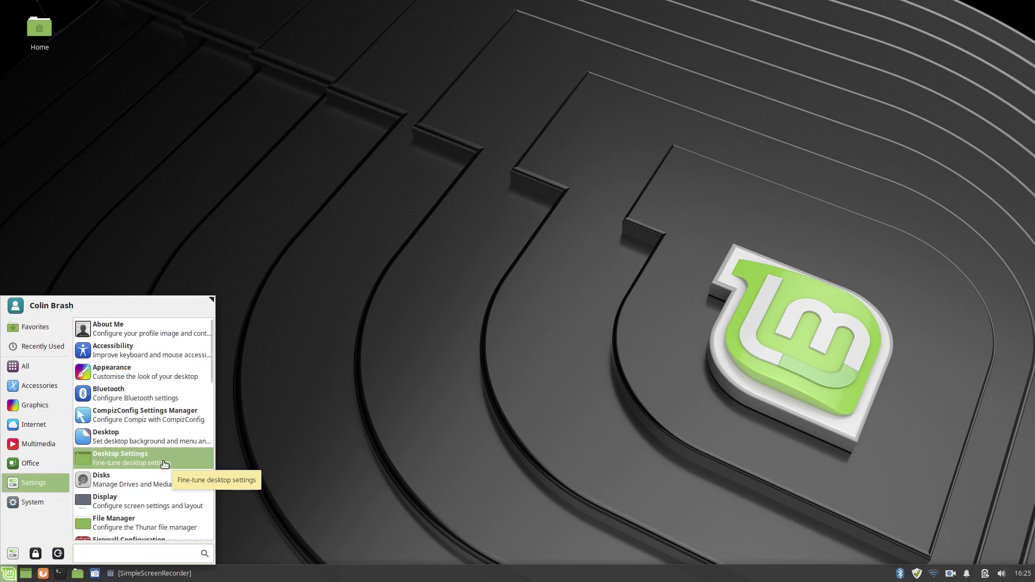
{"action": "scroll", "coordinate": [164, 464], "scroll_direction": "down", "scroll_amount": 10}
{"action": "scroll", "coordinate": [166, 465], "scroll_direction": "up", "scroll_amount": 3}
{"action": "scroll", "coordinate": [166, 465], "scroll_direction": "down", "scroll_amount": 3}
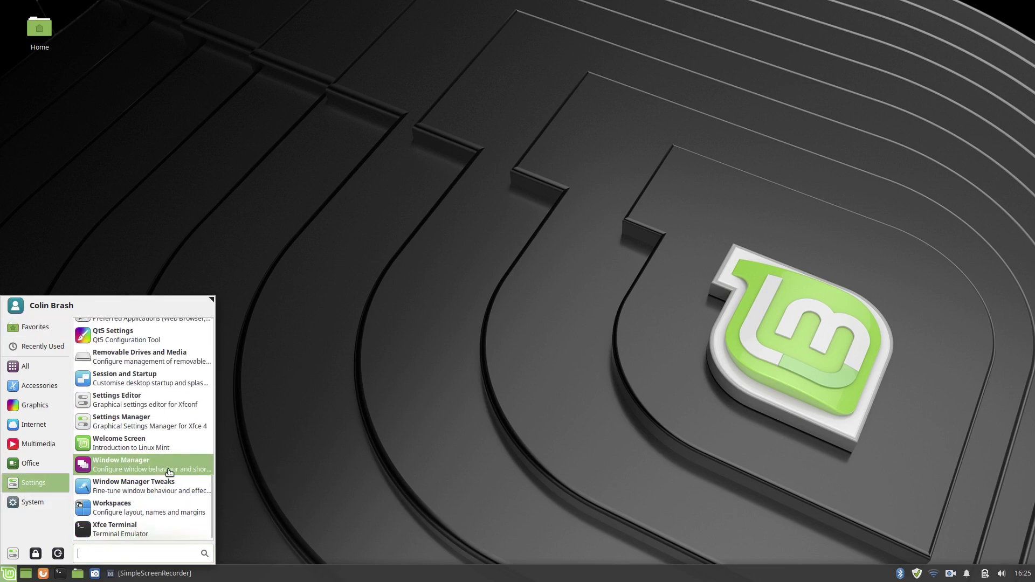
{"action": "left_click", "coordinate": [140, 423]}
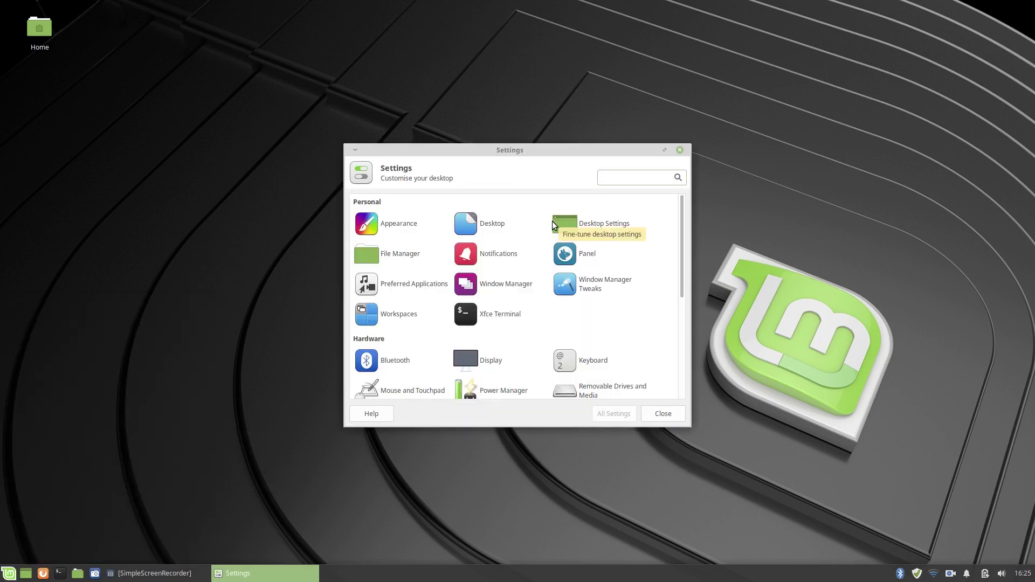
{"action": "double_click", "coordinate": [531, 146]}
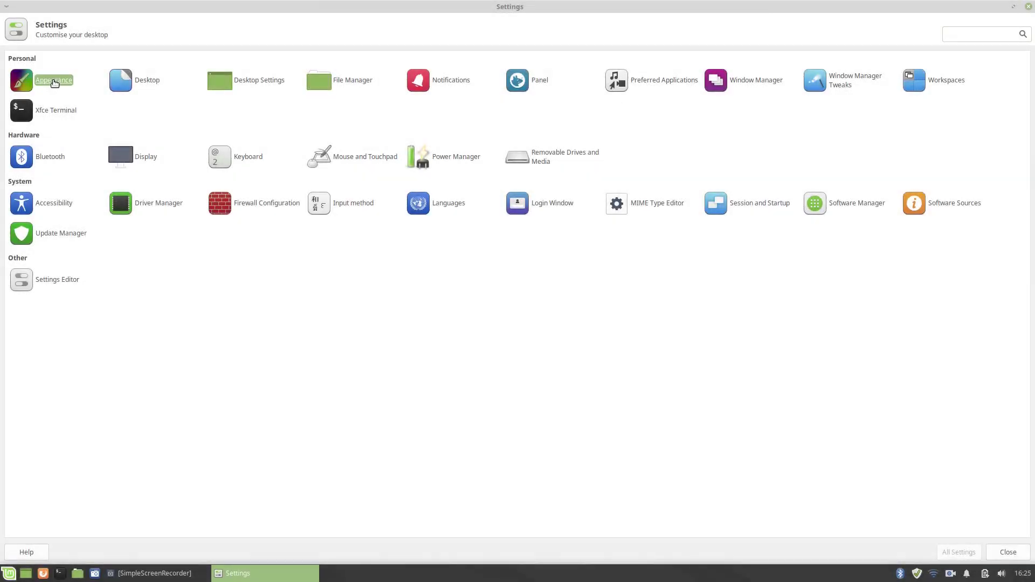
{"action": "left_click", "coordinate": [54, 81]}
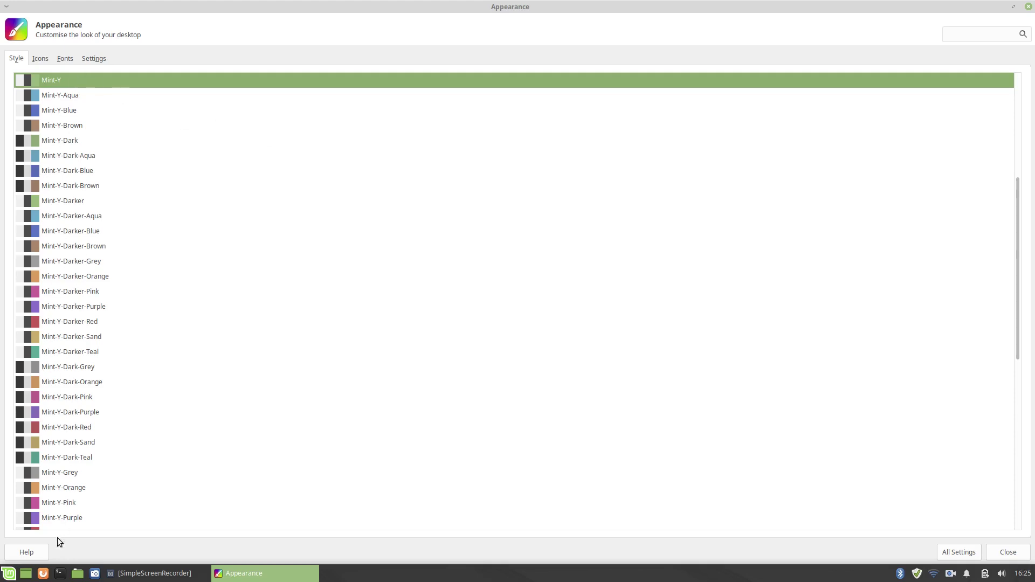
- Scroll through the icon themes, return to Style leaving Mint-Y unchanged, and close Appearance
{"action": "scroll", "coordinate": [57, 292], "scroll_direction": "down", "scroll_amount": 5}
{"action": "scroll", "coordinate": [63, 293], "scroll_direction": "up", "scroll_amount": 10}
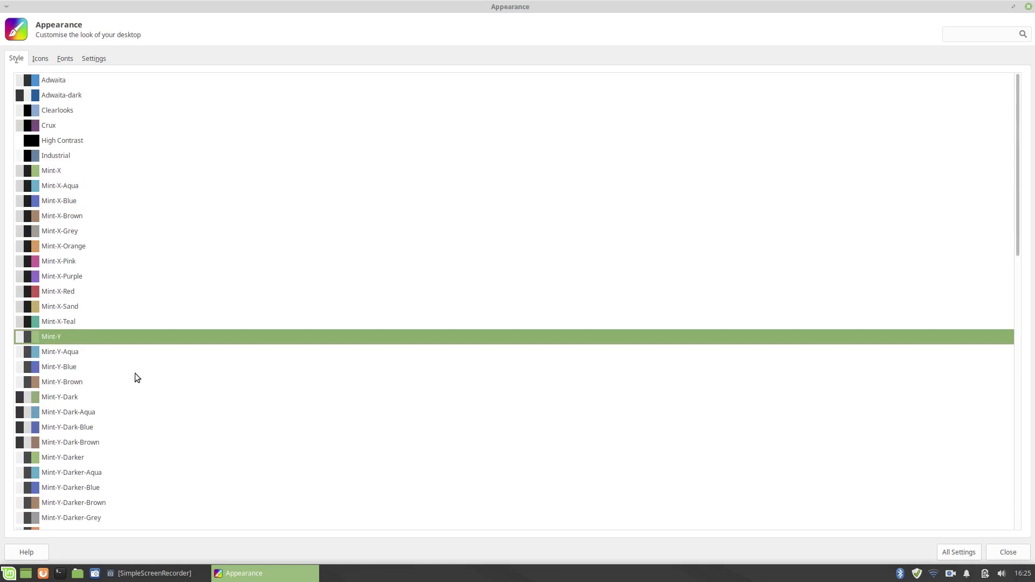
{"action": "left_click", "coordinate": [38, 58]}
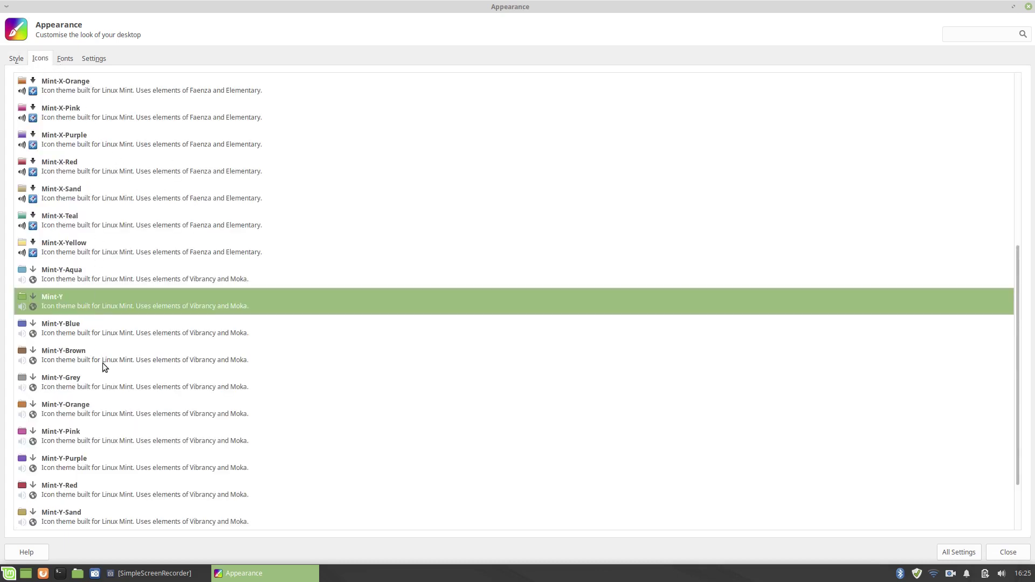
{"action": "scroll", "coordinate": [102, 364], "scroll_direction": "up", "scroll_amount": 5}
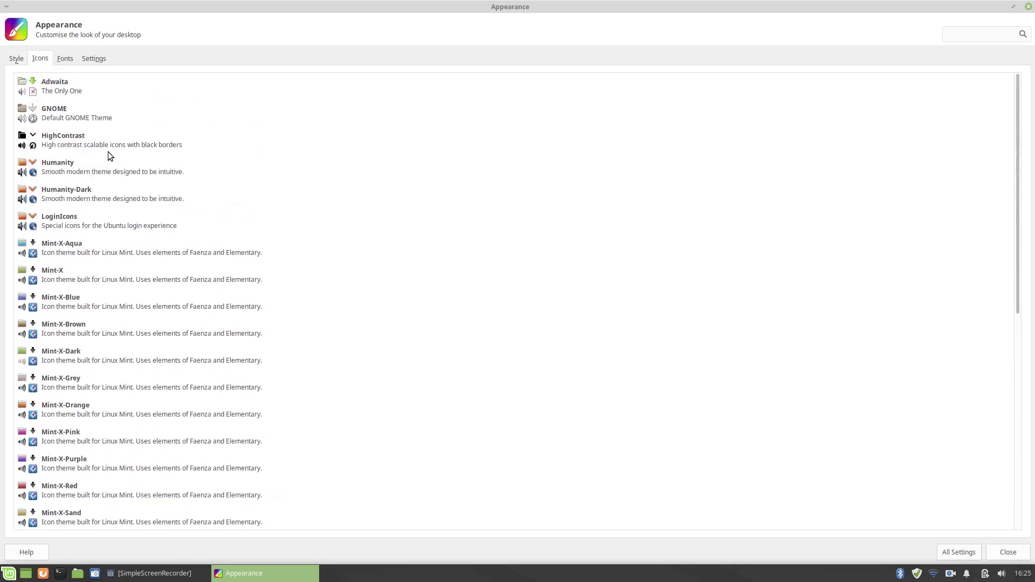
{"action": "scroll", "coordinate": [110, 157], "scroll_direction": "down", "scroll_amount": 5}
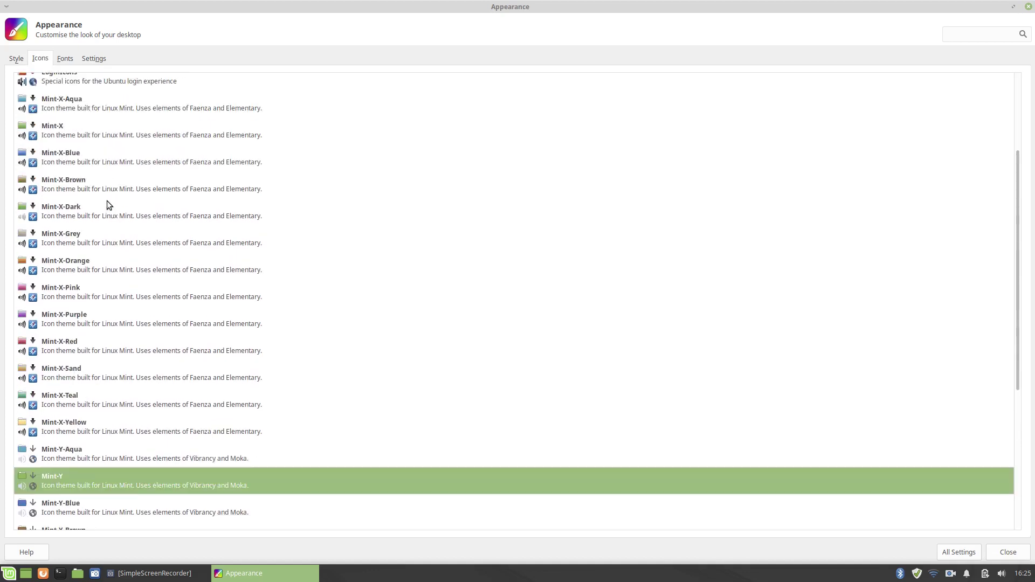
{"action": "scroll", "coordinate": [107, 213], "scroll_direction": "down", "scroll_amount": 1}
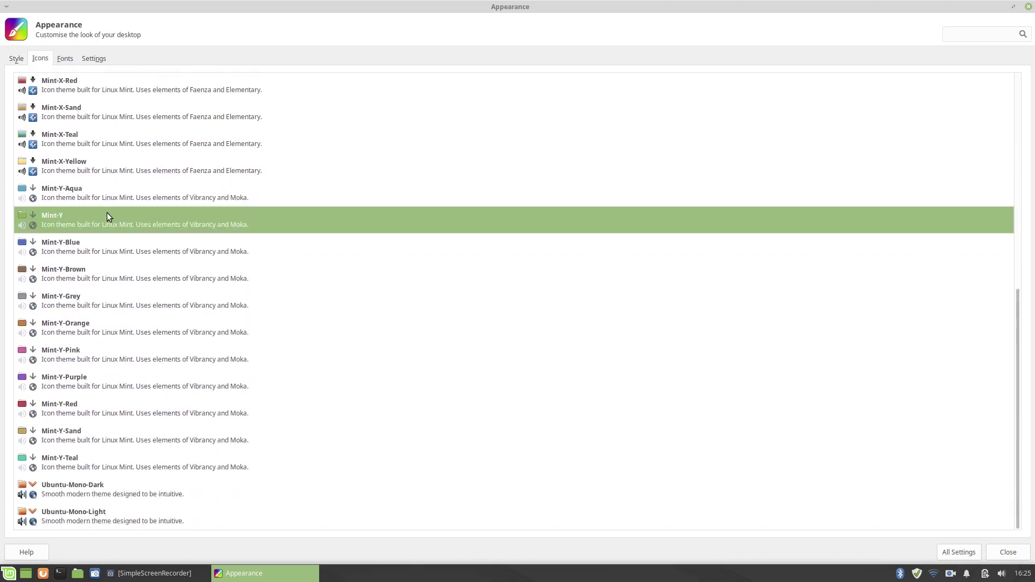
{"action": "scroll", "coordinate": [107, 213], "scroll_direction": "up", "scroll_amount": 6}
{"action": "left_click", "coordinate": [16, 60]}
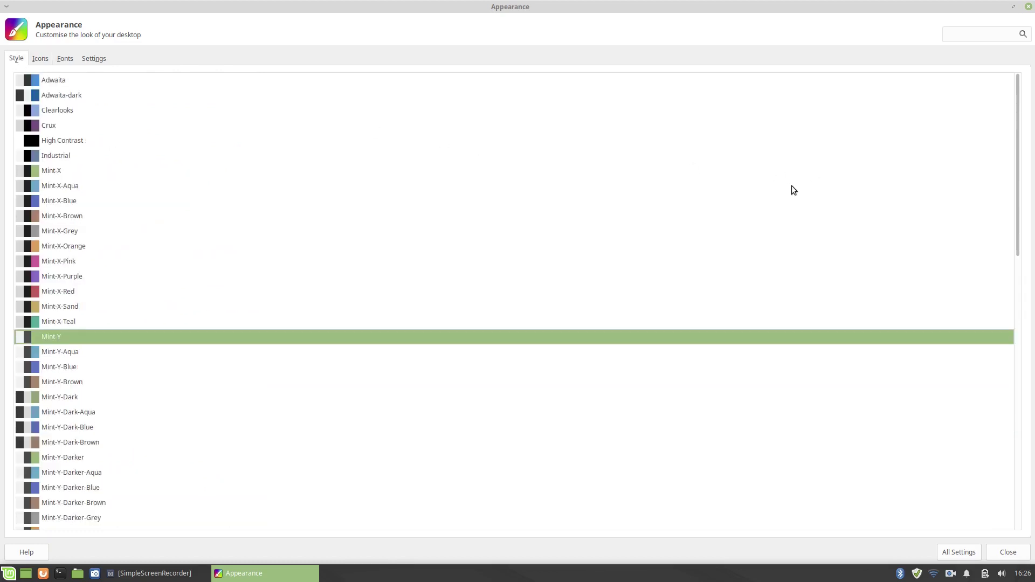
{"action": "left_click", "coordinate": [1028, 7]}
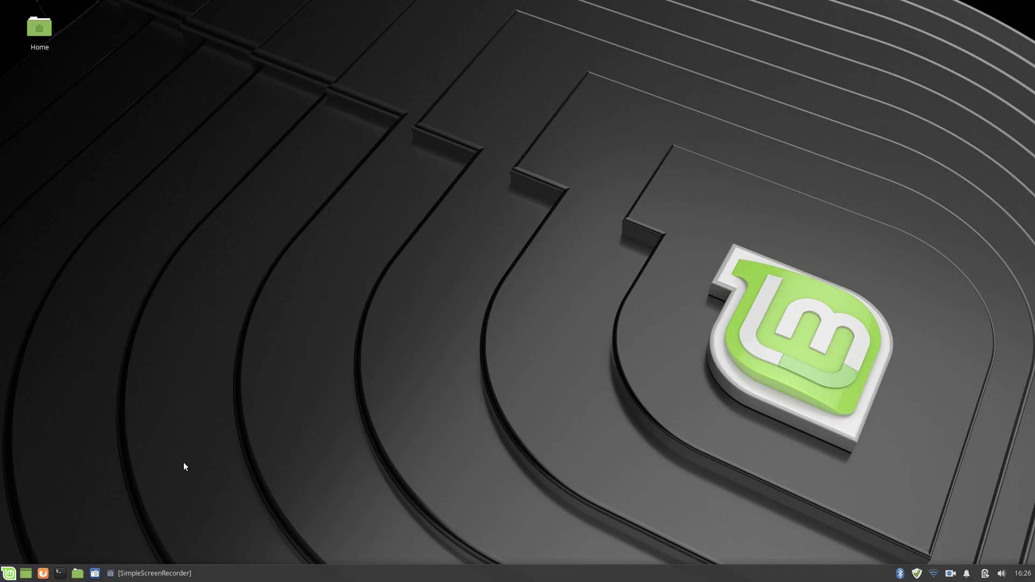
- Add Settings Manager to the Whisker menu favourites from the Settings category
{"action": "left_click", "coordinate": [9, 573]}
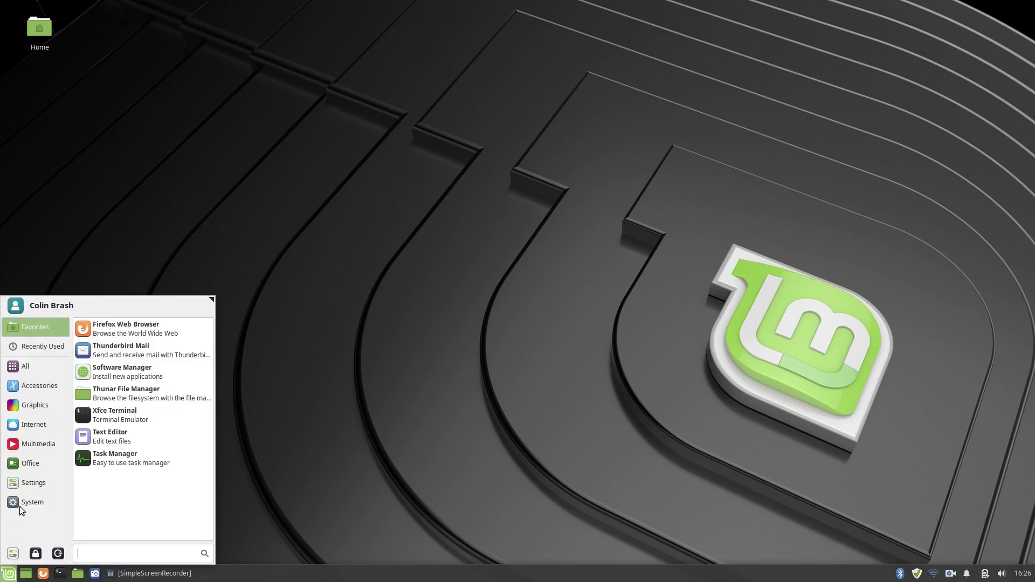
{"action": "mouse_move", "coordinate": [29, 484]}
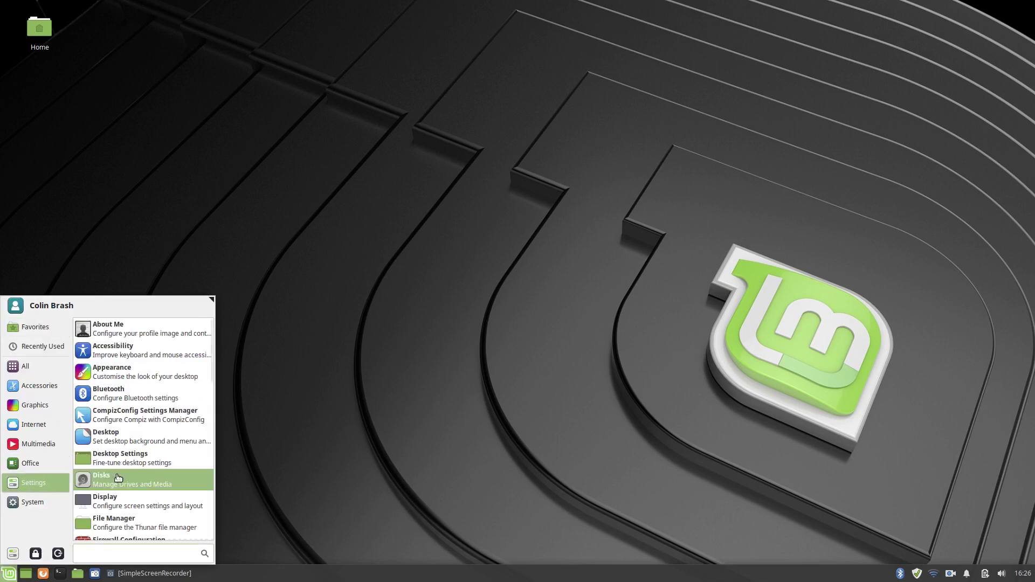
{"action": "scroll", "coordinate": [136, 501], "scroll_direction": "down", "scroll_amount": 10}
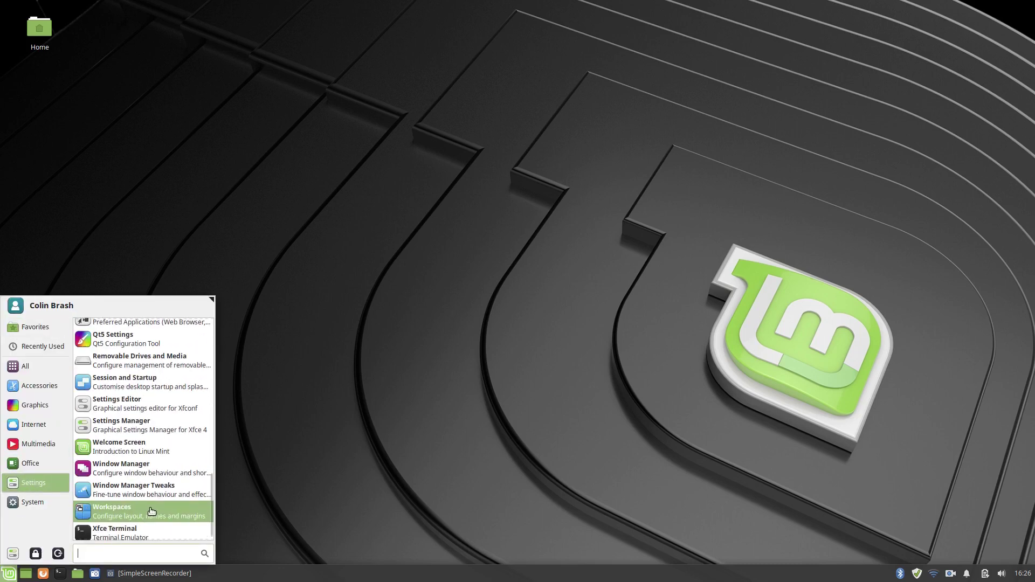
{"action": "right_click", "coordinate": [138, 418]}
{"action": "left_click", "coordinate": [178, 446]}
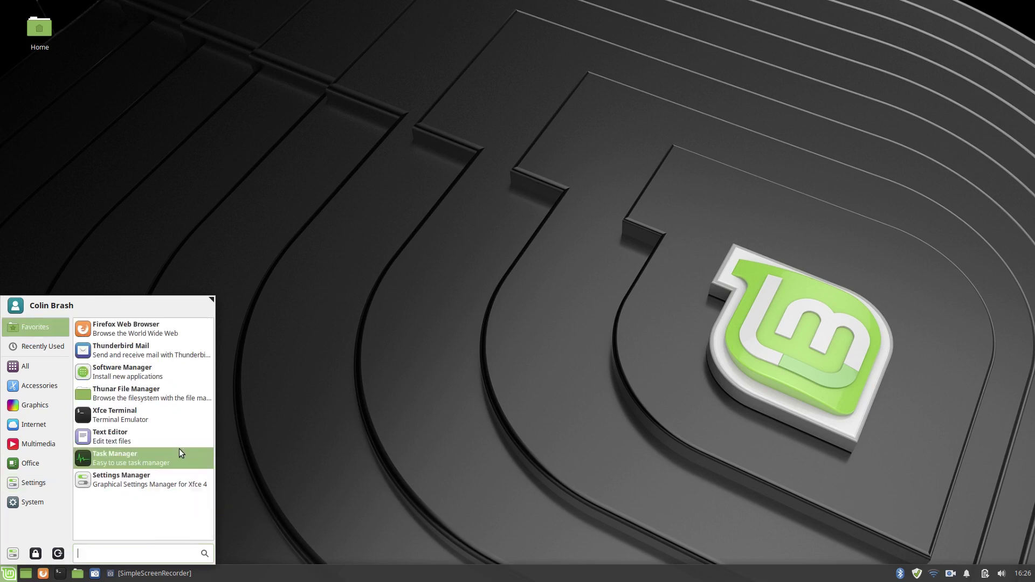
- Launch Settings Manager maximized, glance at the Desktop wallpaper settings, and return to All Settings
{"action": "left_click", "coordinate": [143, 482]}
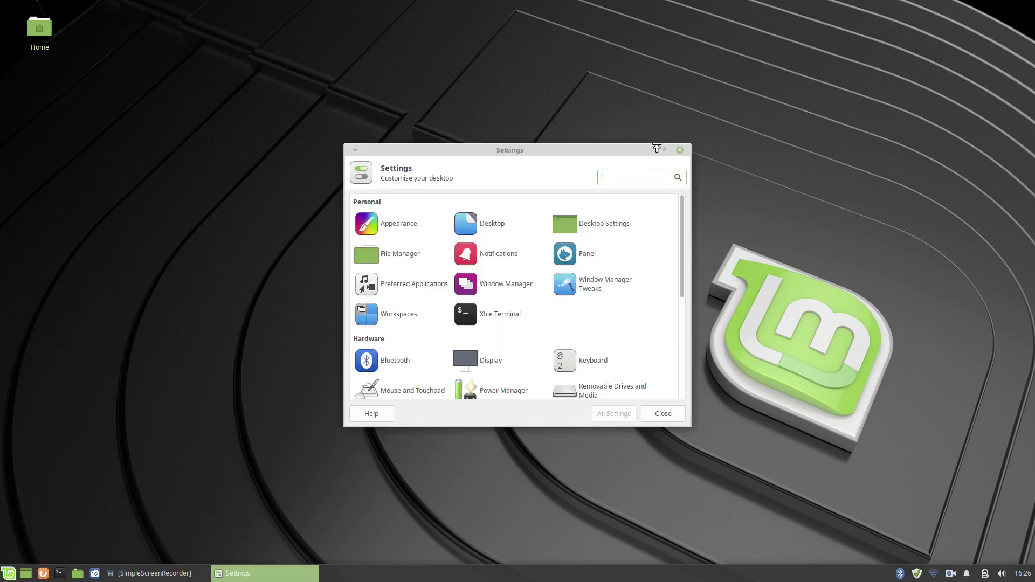
{"action": "double_click", "coordinate": [535, 150]}
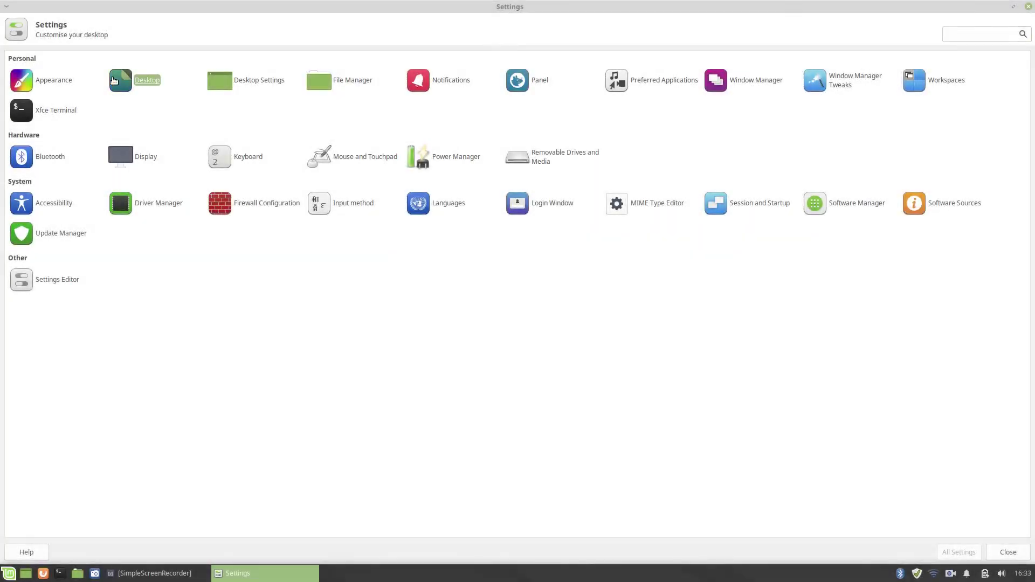
{"action": "left_click", "coordinate": [113, 81]}
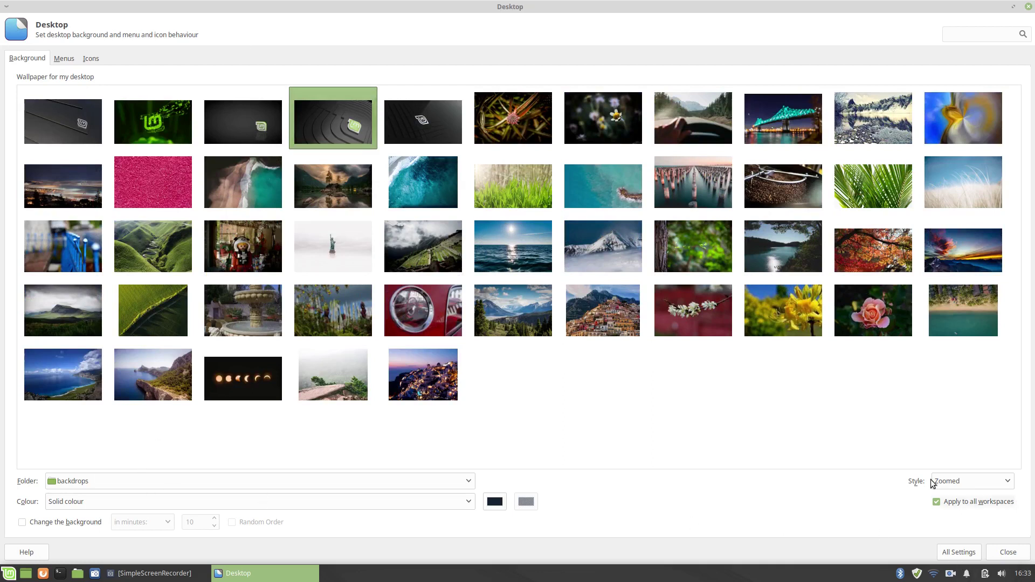
{"action": "left_click", "coordinate": [957, 552]}
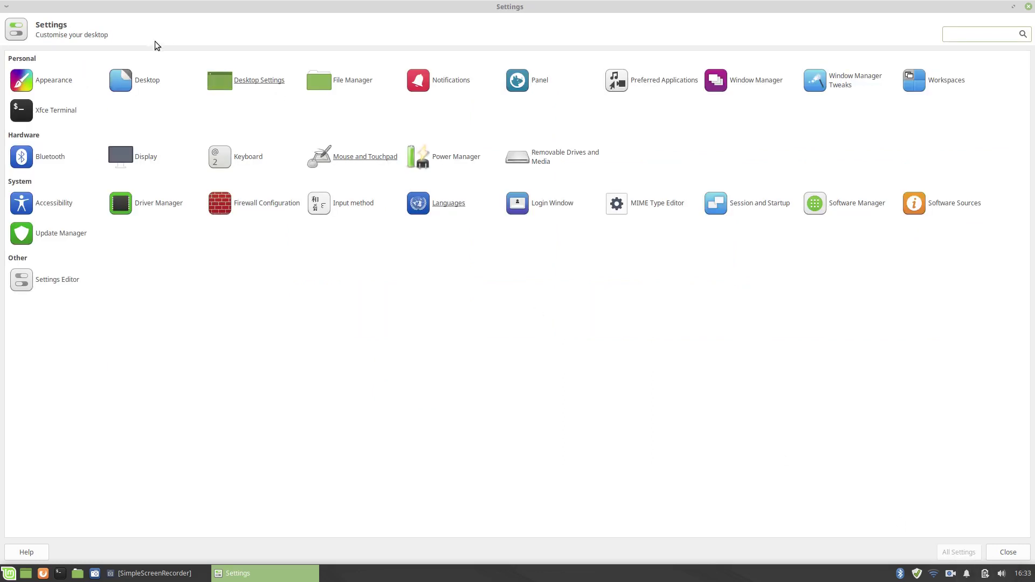
- Pick Compiz instead of Xfwm4 + Compositing as the window manager in Desktop Settings, then close it
{"action": "left_click", "coordinate": [258, 84]}
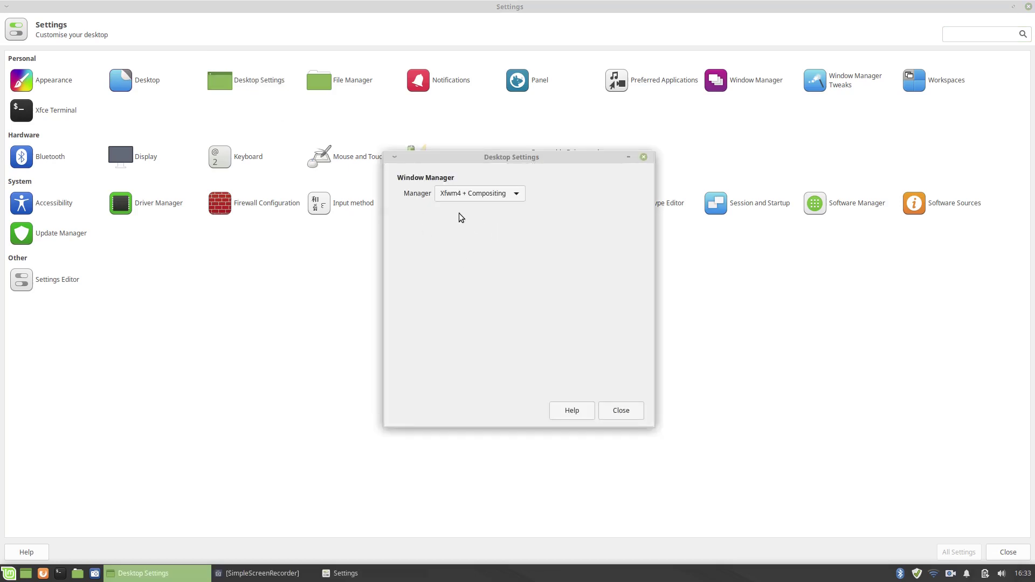
{"action": "left_click", "coordinate": [511, 200]}
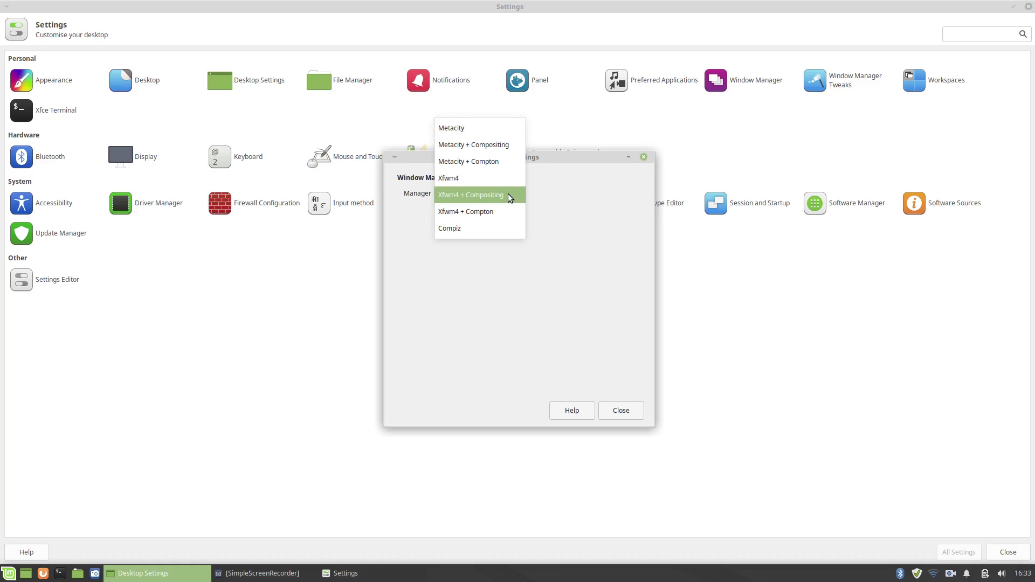
{"action": "left_click", "coordinate": [616, 215]}
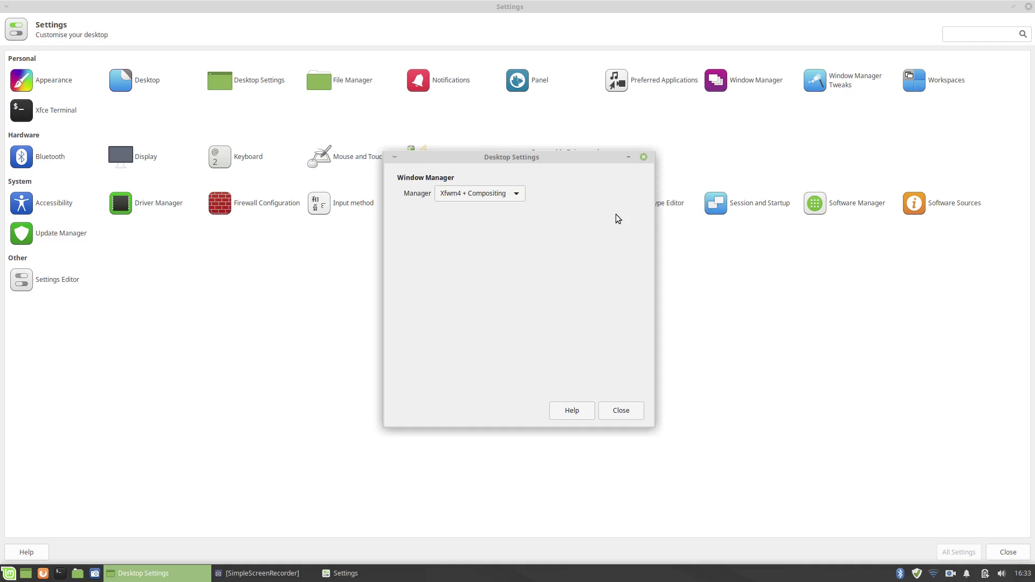
{"action": "left_click", "coordinate": [515, 194]}
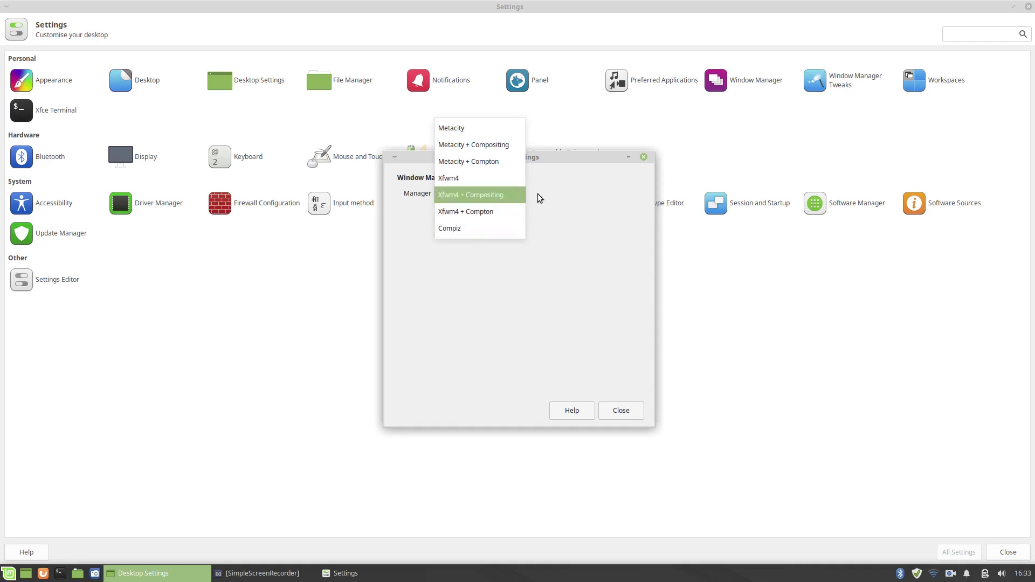
{"action": "left_click", "coordinate": [540, 198]}
{"action": "left_click", "coordinate": [513, 192]}
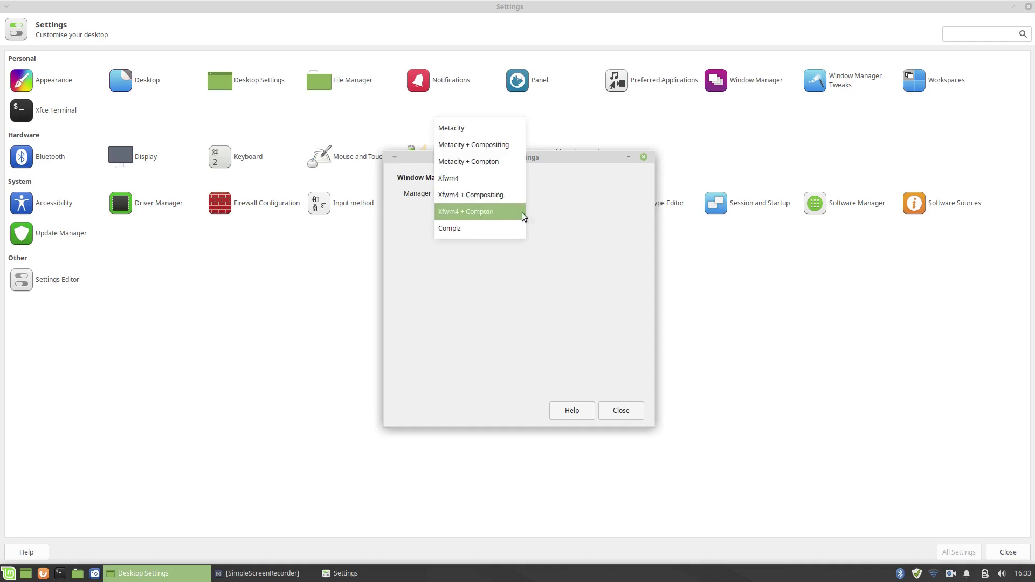
{"action": "left_click", "coordinate": [463, 230]}
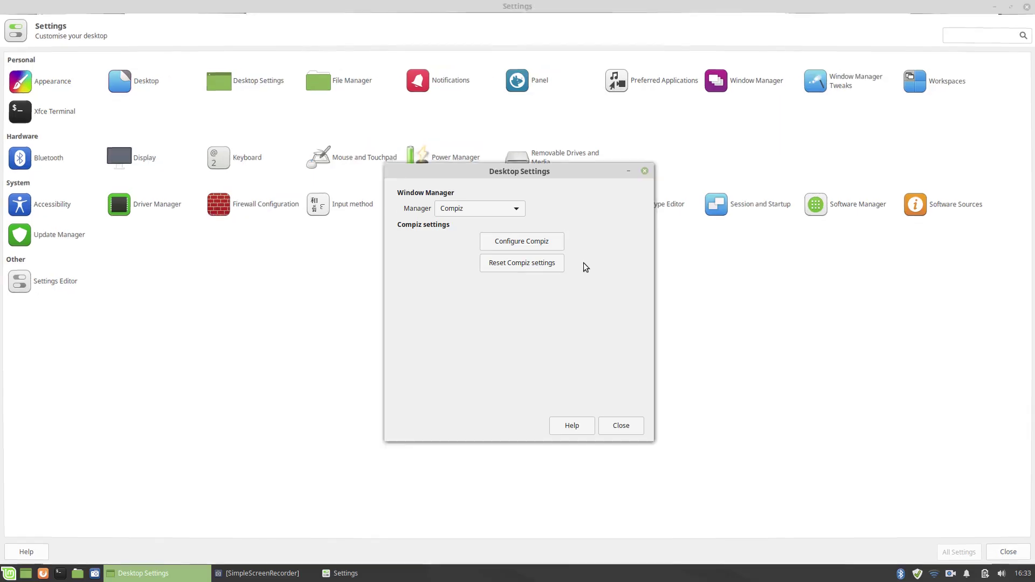
{"action": "left_click", "coordinate": [634, 428]}
{"action": "left_click_drag", "start_coordinate": [531, 14], "coordinate": [459, 3]}
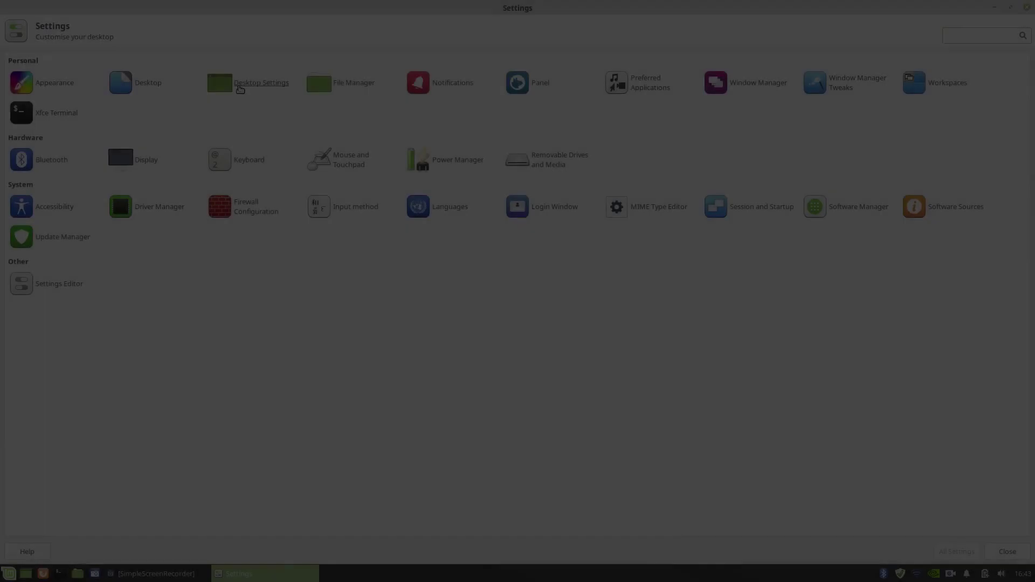
{"action": "left_click", "coordinate": [350, 83]}
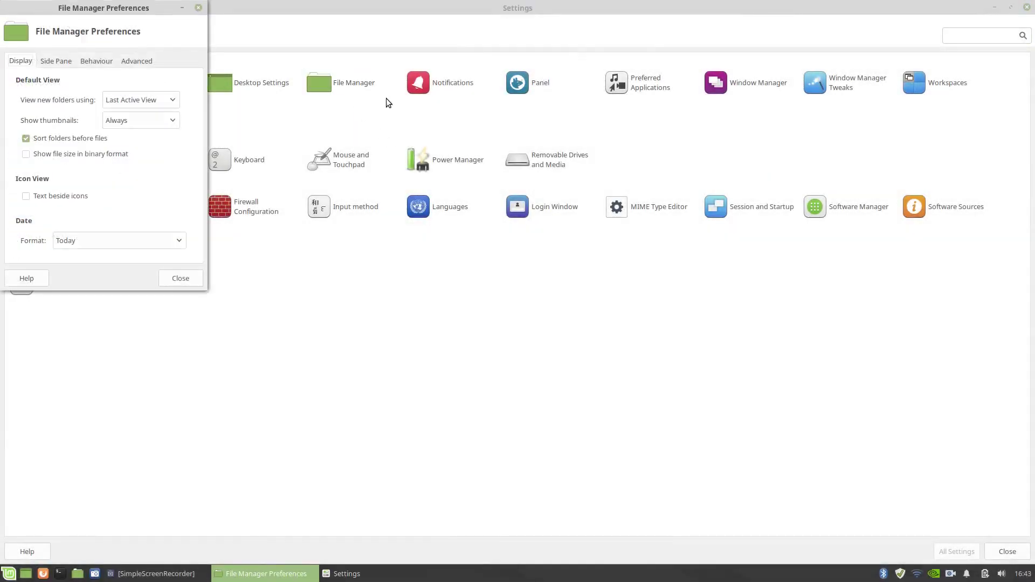
{"action": "left_click", "coordinate": [62, 61]}
{"action": "left_click", "coordinate": [94, 63]}
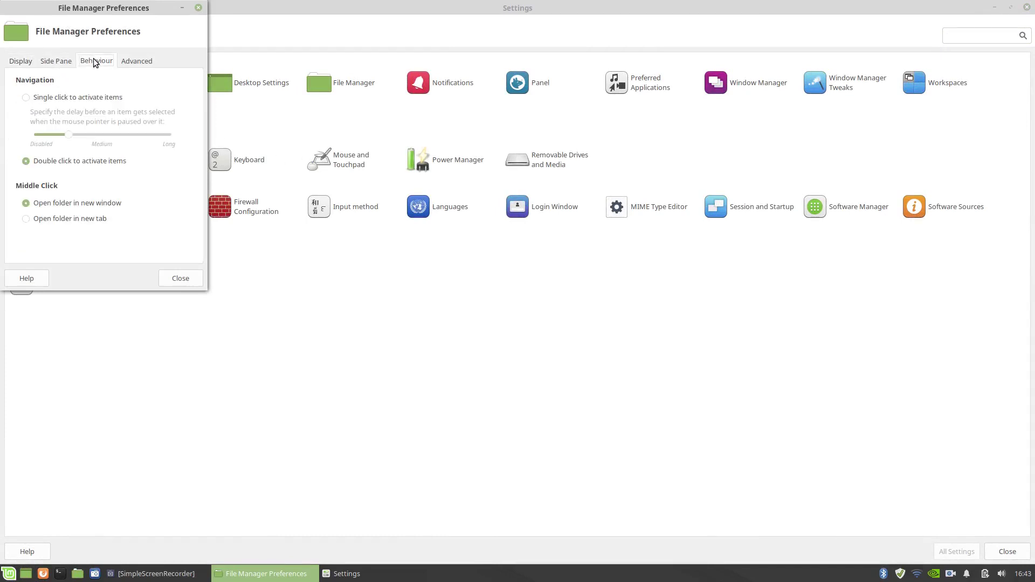
{"action": "left_click", "coordinate": [137, 60]}
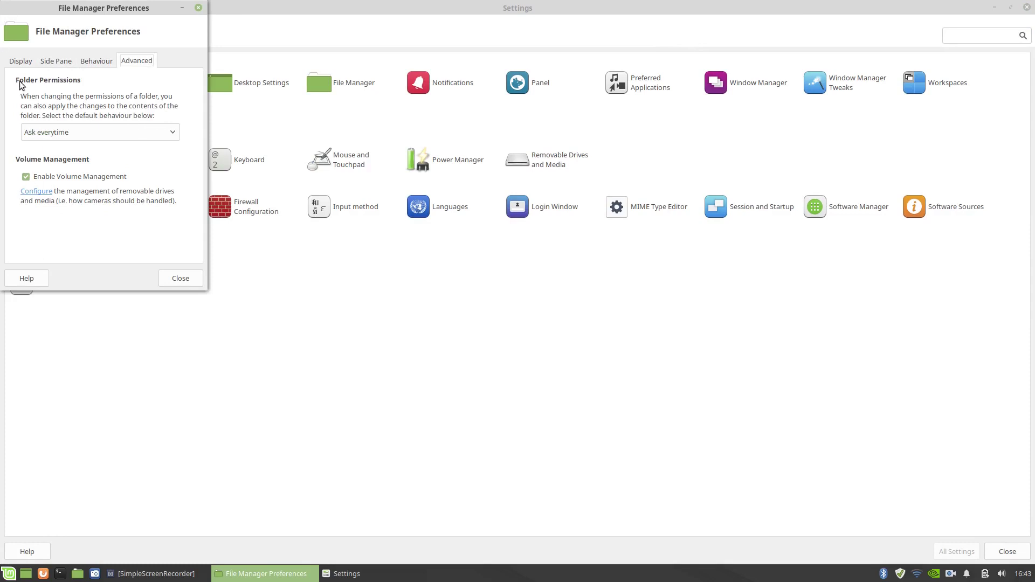
{"action": "left_click", "coordinate": [16, 62]}
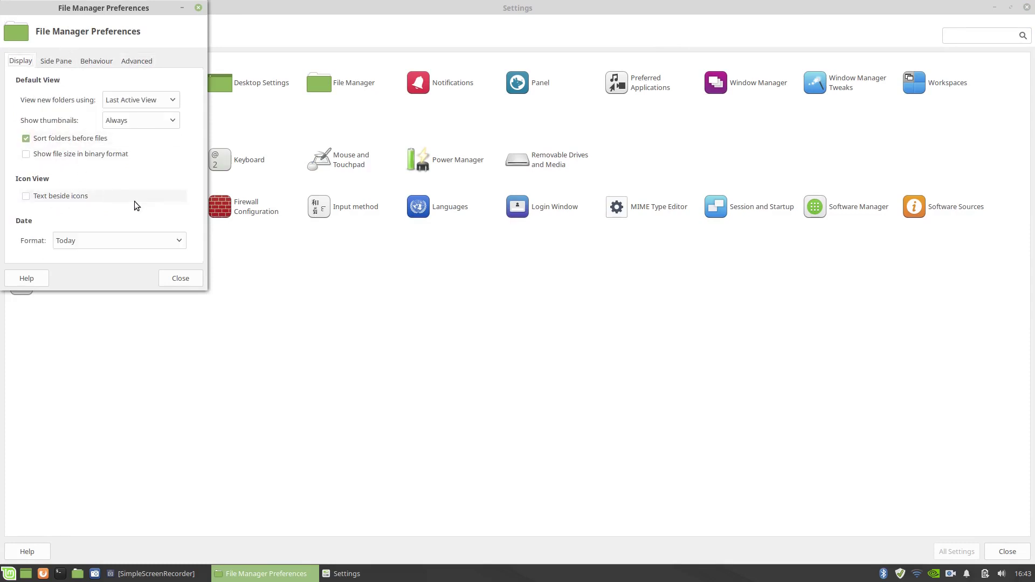
{"action": "left_click", "coordinate": [177, 278]}
{"action": "left_click", "coordinate": [77, 574]}
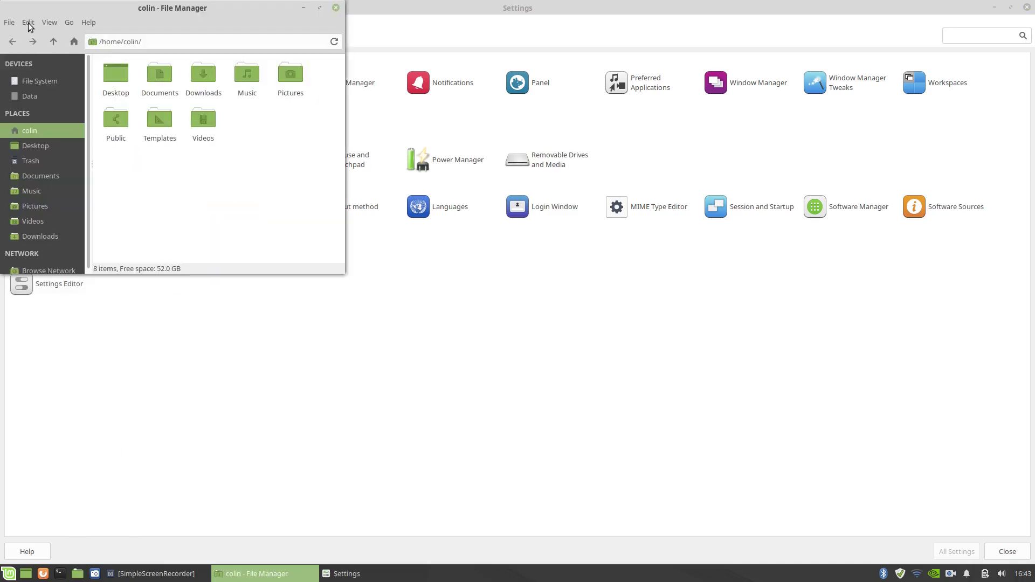
{"action": "left_click", "coordinate": [28, 23]}
{"action": "left_click", "coordinate": [54, 233]}
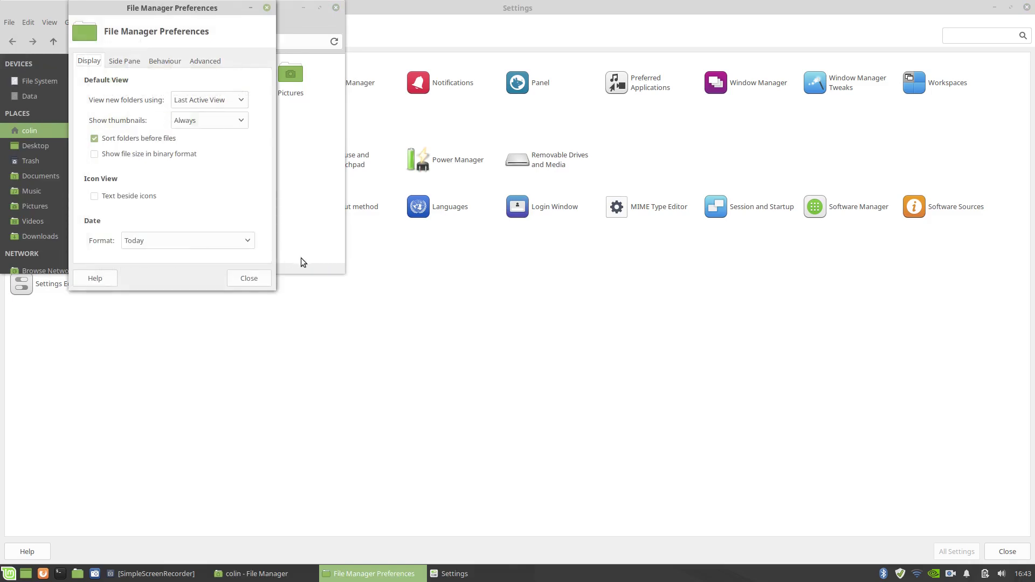
{"action": "left_click", "coordinate": [248, 280]}
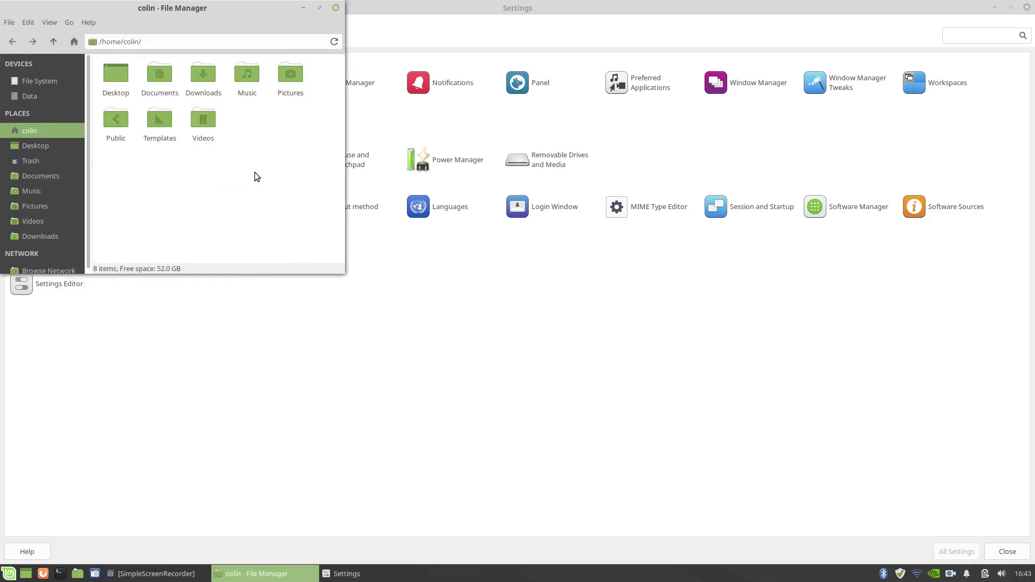
{"action": "left_click", "coordinate": [334, 8]}
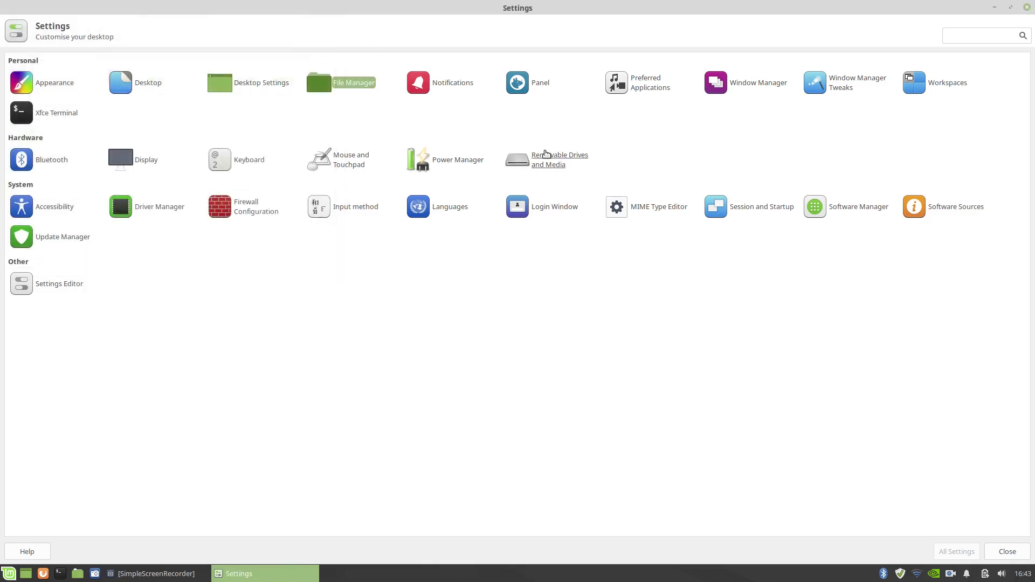
- Browse the Notifications Applications and Log tabs, keep the Default theme, and return to All Settings
{"action": "left_click", "coordinate": [484, 112]}
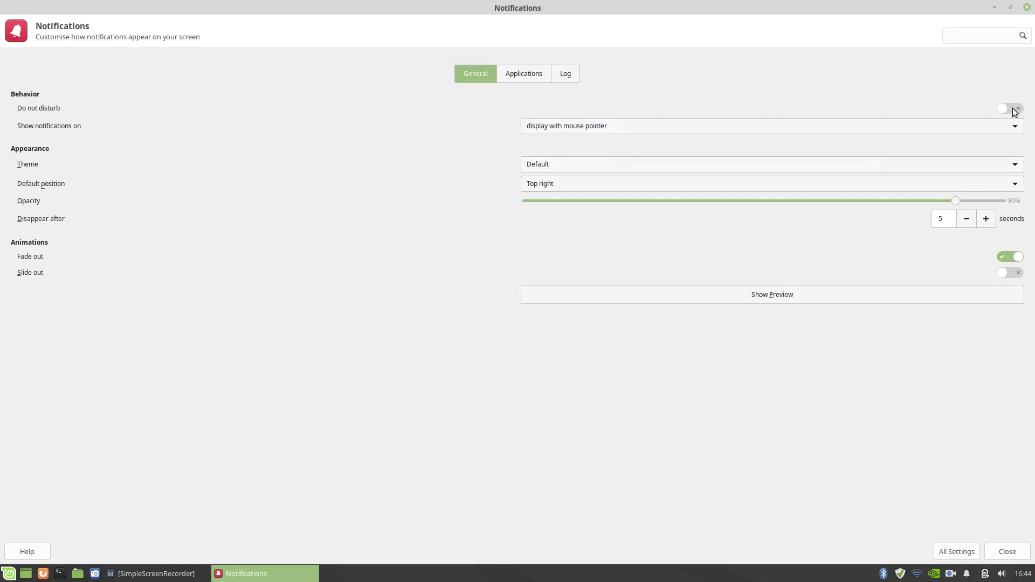
{"action": "left_click", "coordinate": [520, 73]}
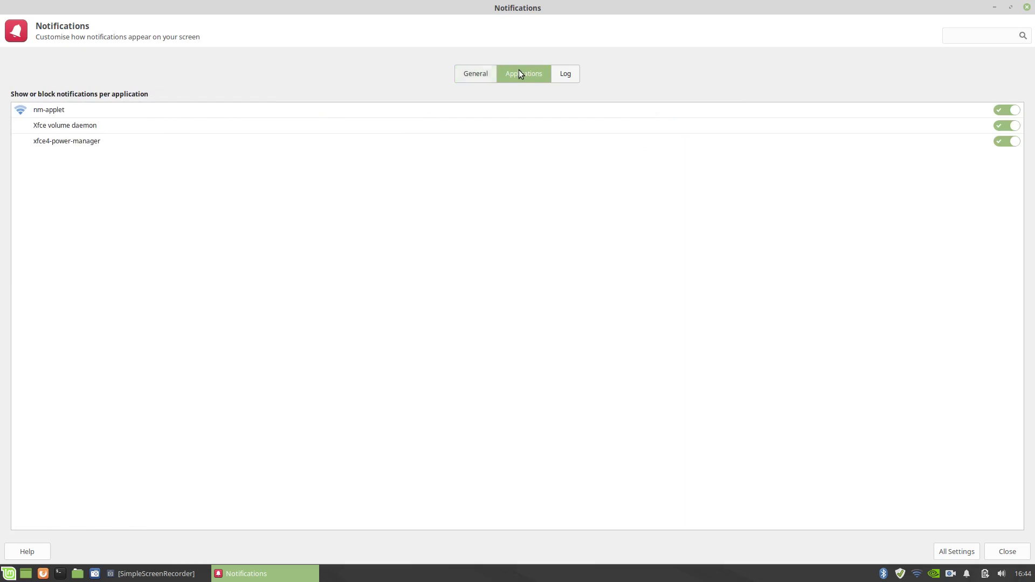
{"action": "left_click", "coordinate": [573, 76]}
{"action": "left_click", "coordinate": [477, 78]}
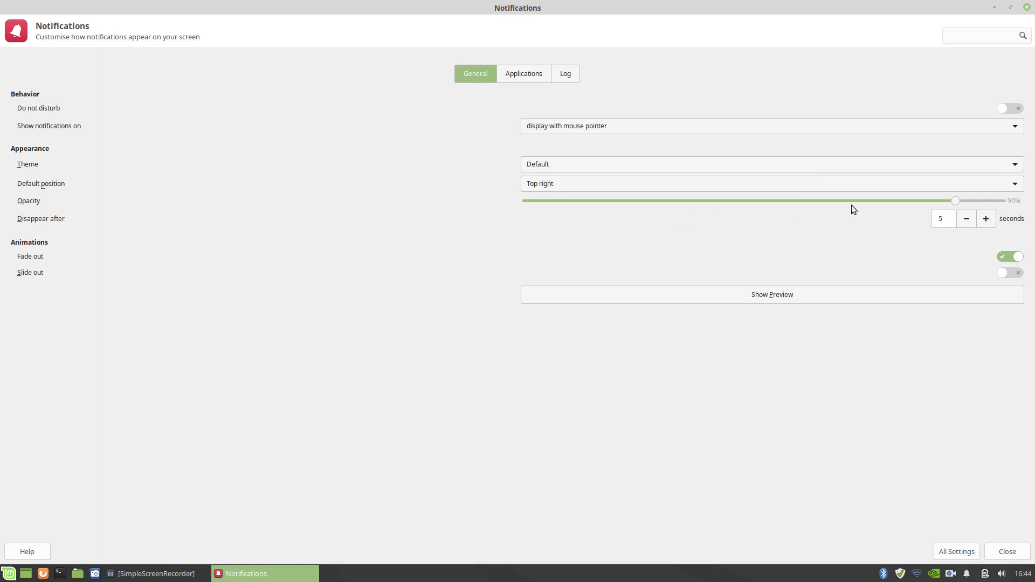
{"action": "left_click", "coordinate": [551, 163]}
{"action": "left_click", "coordinate": [551, 164]}
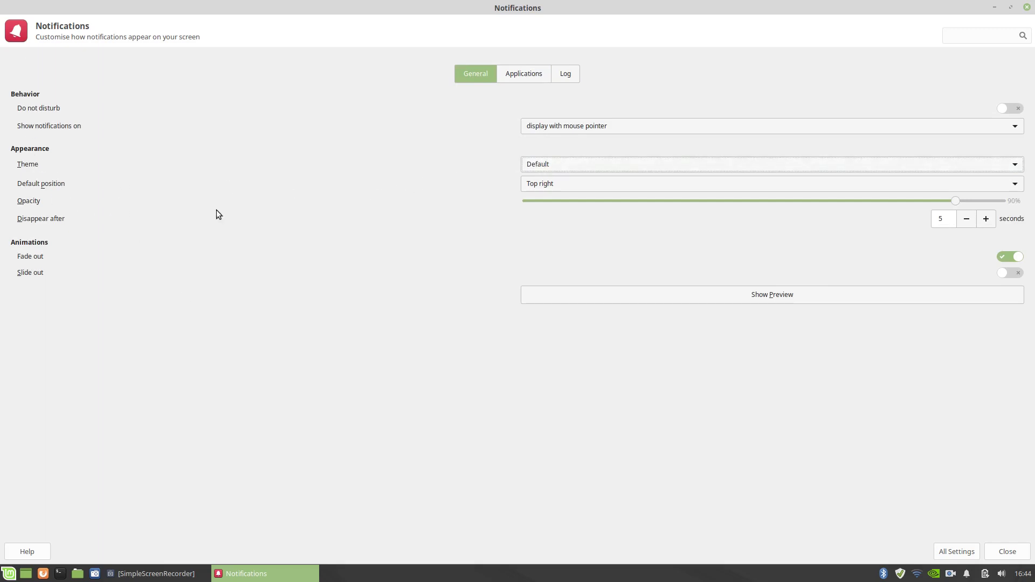
{"action": "left_click", "coordinate": [943, 551]}
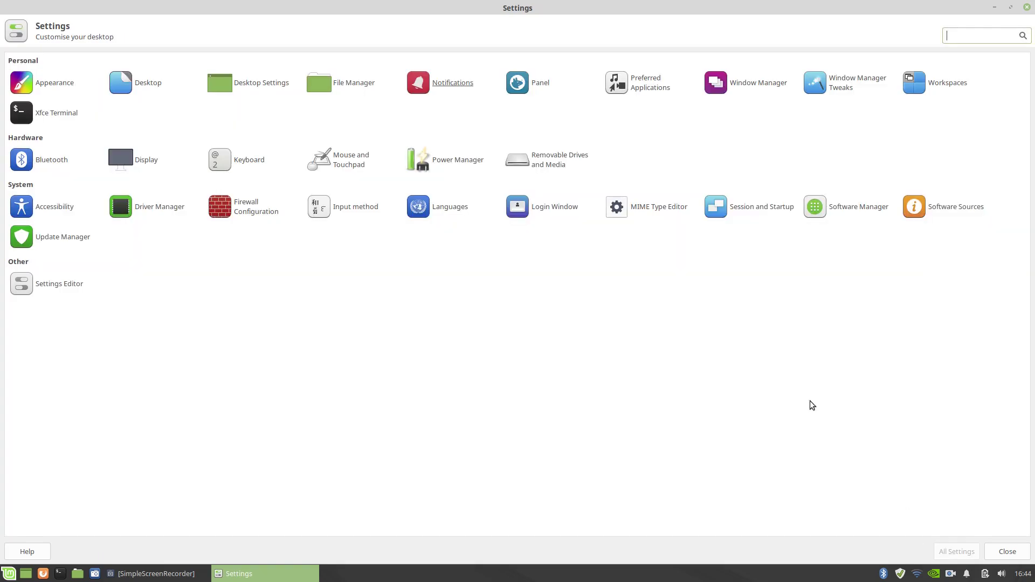
{"action": "left_click", "coordinate": [523, 84]}
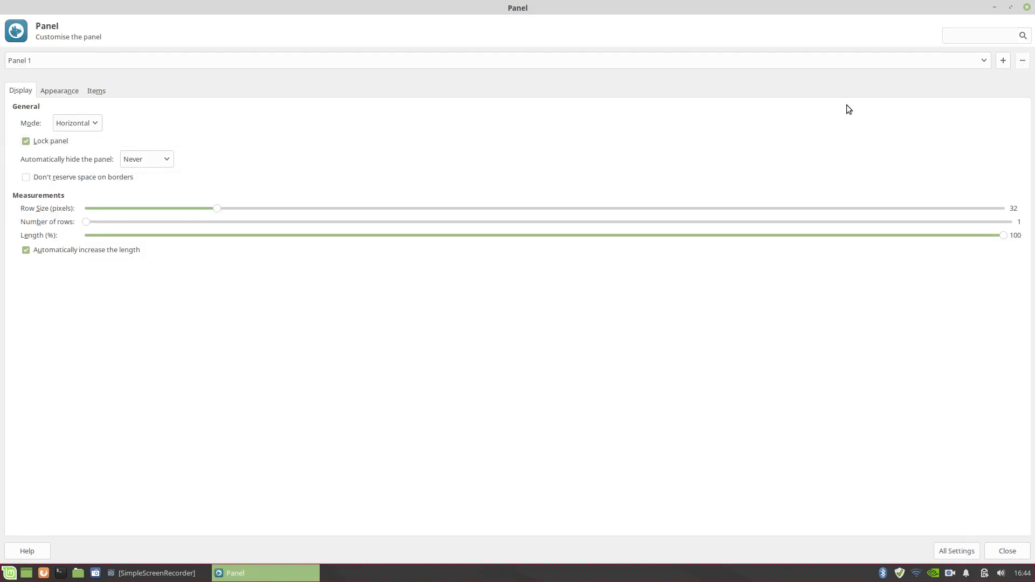
{"action": "left_click", "coordinate": [944, 551]}
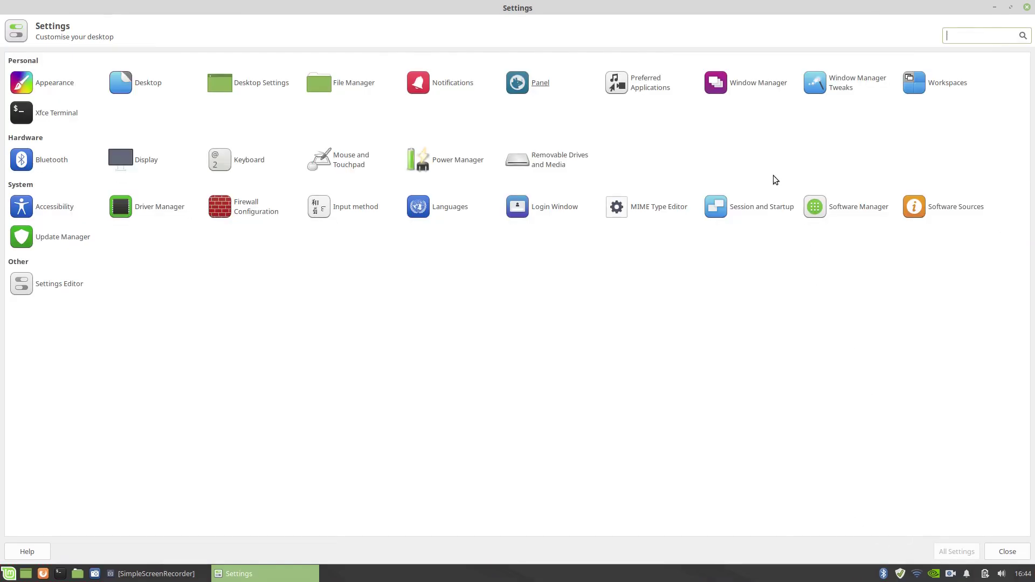
{"action": "left_click", "coordinate": [632, 81]}
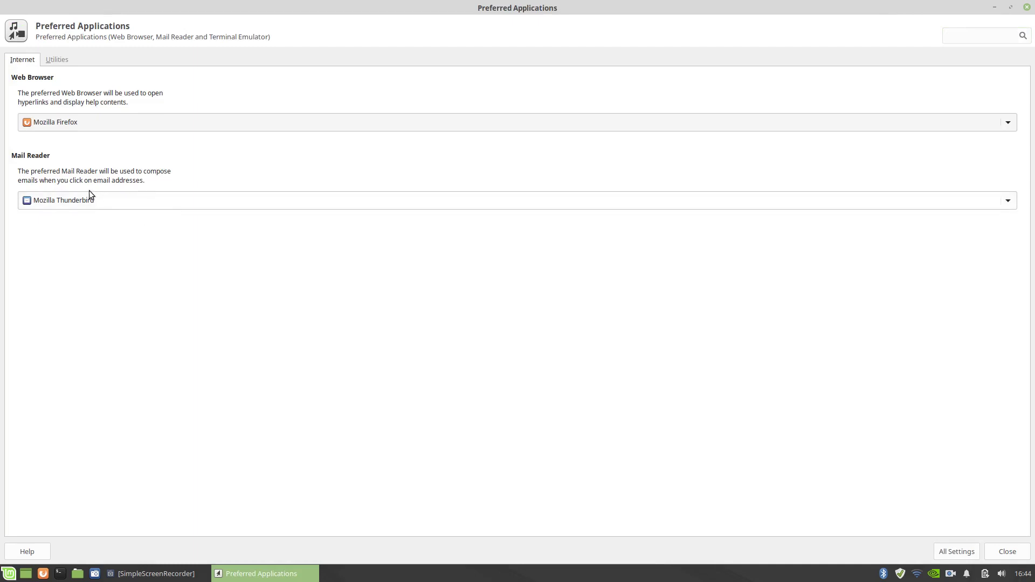
{"action": "left_click", "coordinate": [57, 59]}
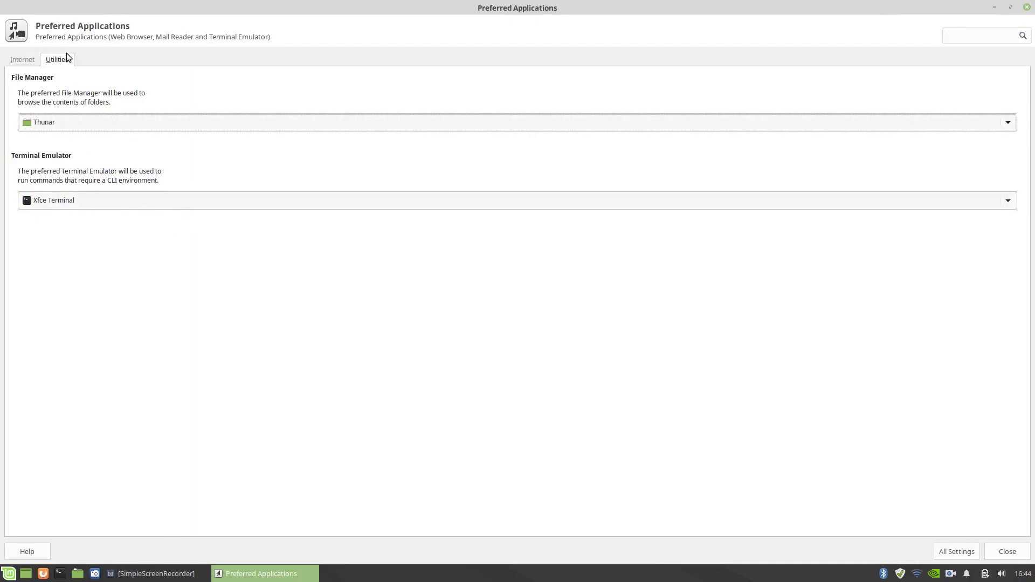
{"action": "left_click", "coordinate": [958, 557]}
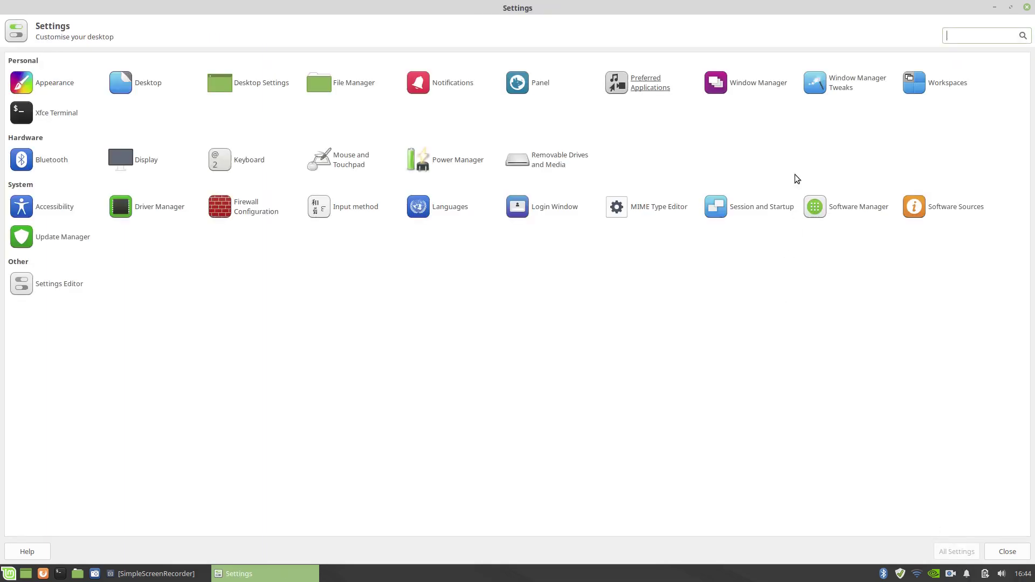
{"action": "left_click", "coordinate": [752, 83]}
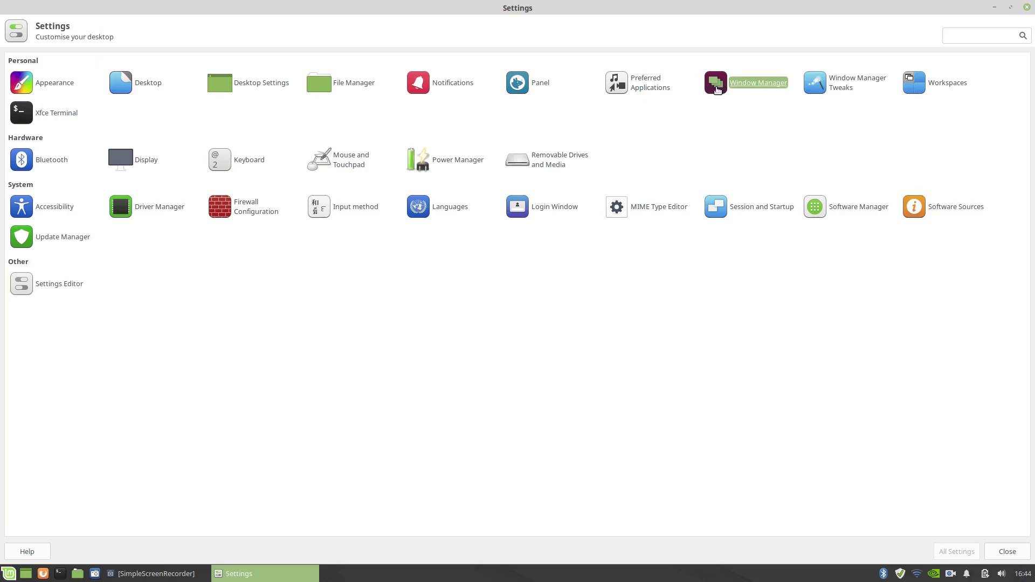
- Confirm Compiz in Desktop Settings, then bring up Workspaces showing the single Workspace 1
{"action": "left_click", "coordinate": [852, 83]}
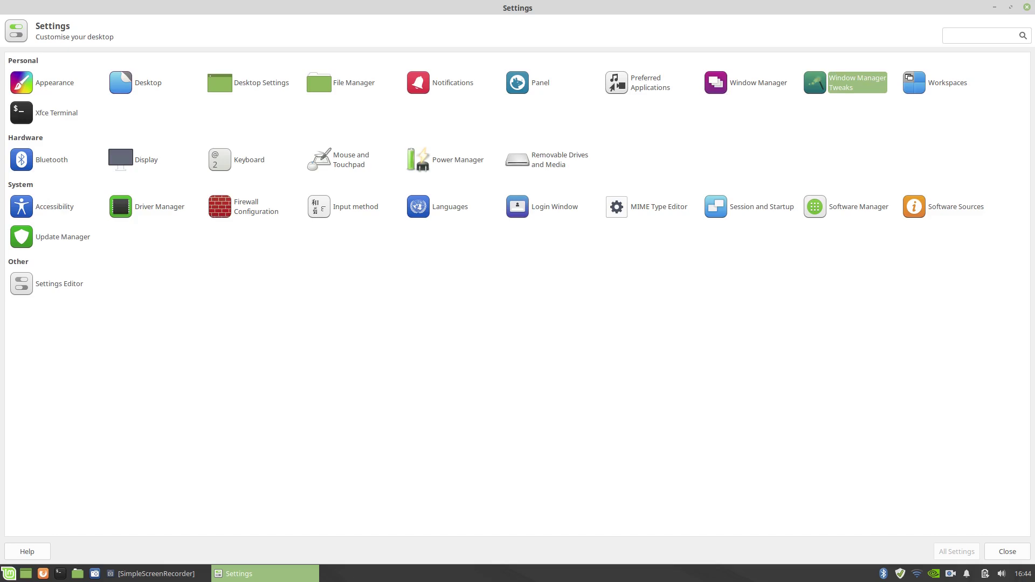
{"action": "left_click", "coordinate": [243, 87]}
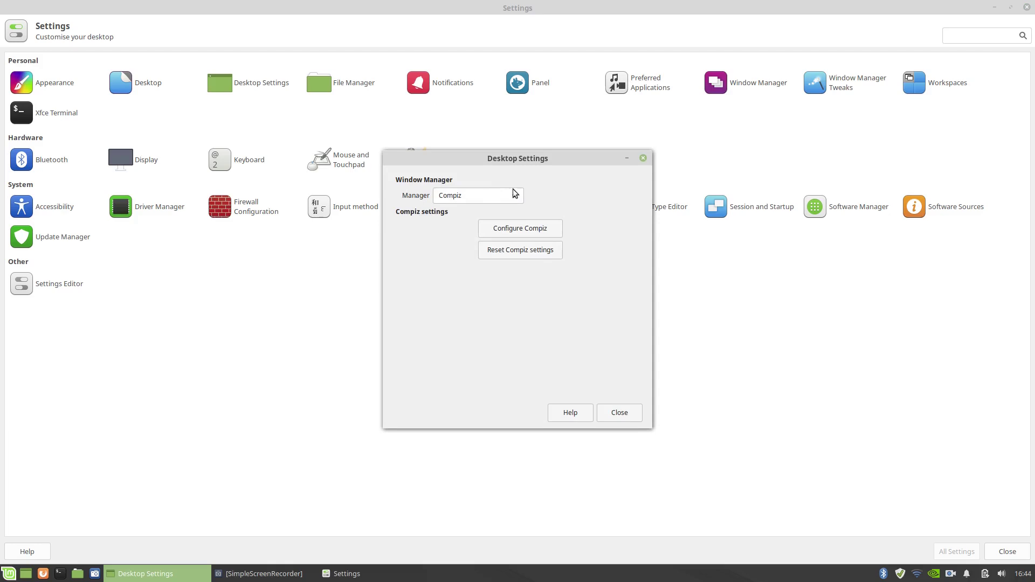
{"action": "left_click", "coordinate": [630, 418]}
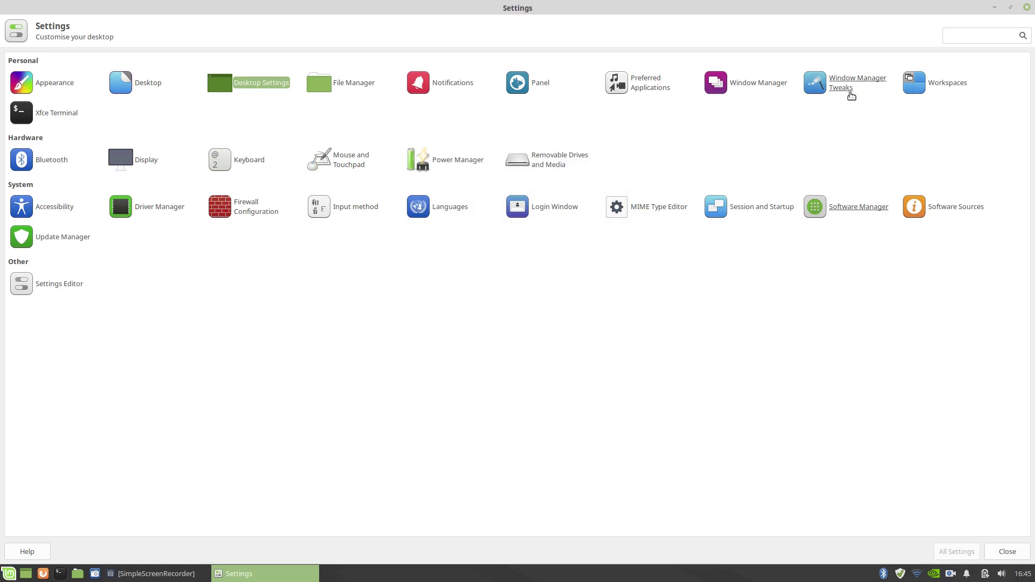
{"action": "left_click", "coordinate": [914, 83]}
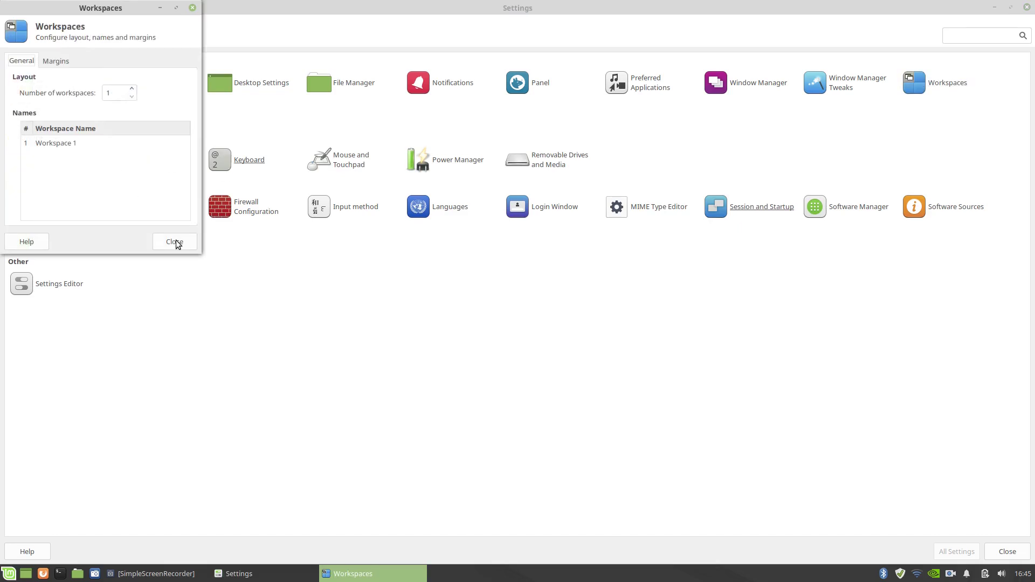
- Open and close the Workspaces settings repeatedly, leaving only the bare Mint desktop visible
{"action": "left_click", "coordinate": [176, 242]}
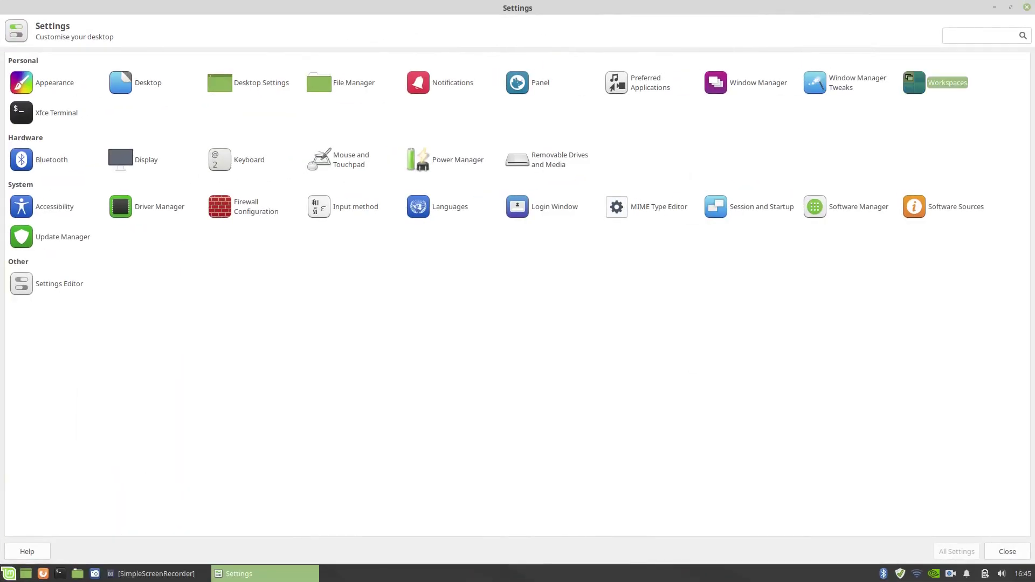
{"action": "left_click", "coordinate": [946, 84]}
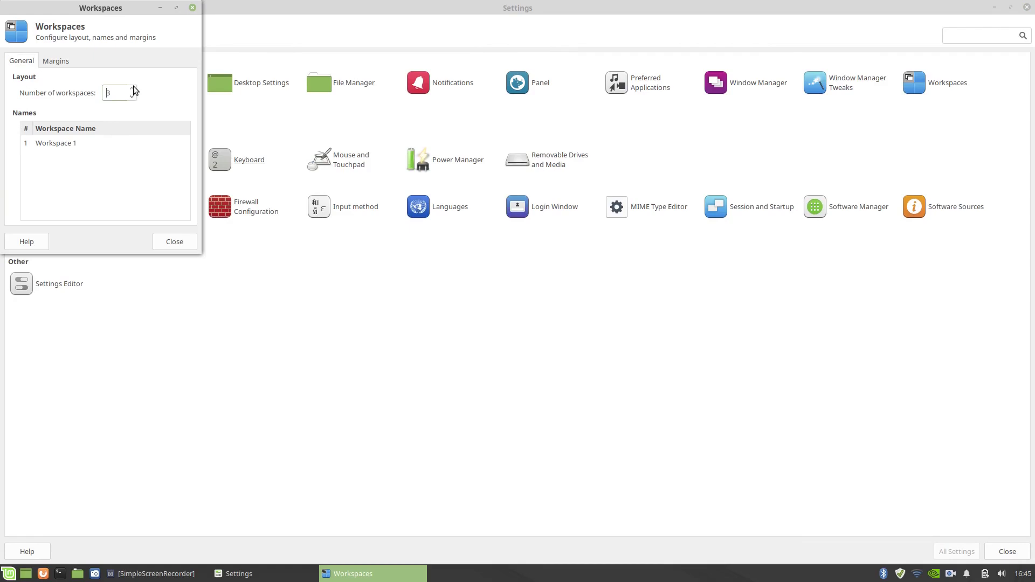
{"action": "left_click", "coordinate": [173, 241]}
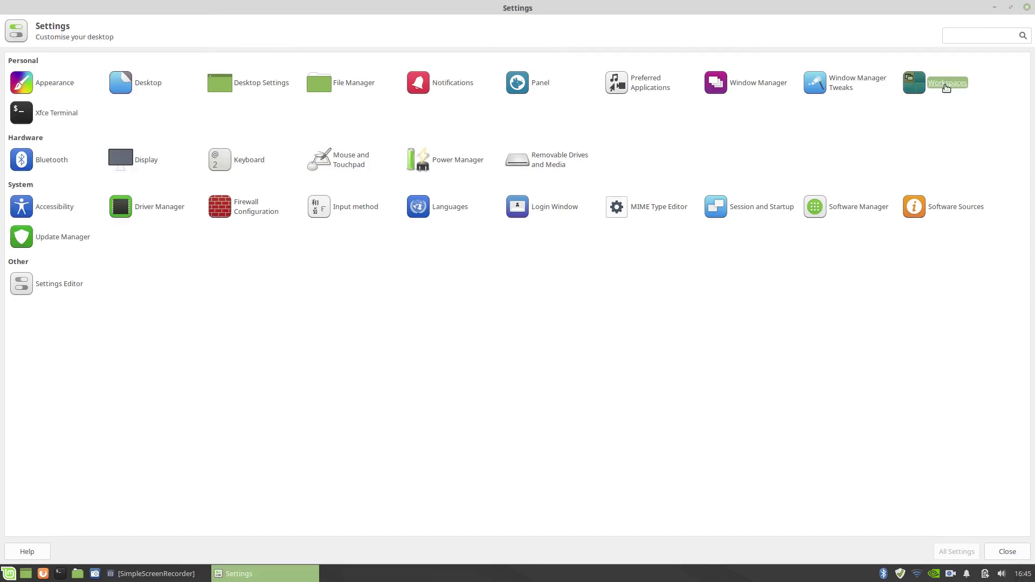
{"action": "left_click", "coordinate": [946, 87]}
{"action": "left_click", "coordinate": [168, 241]}
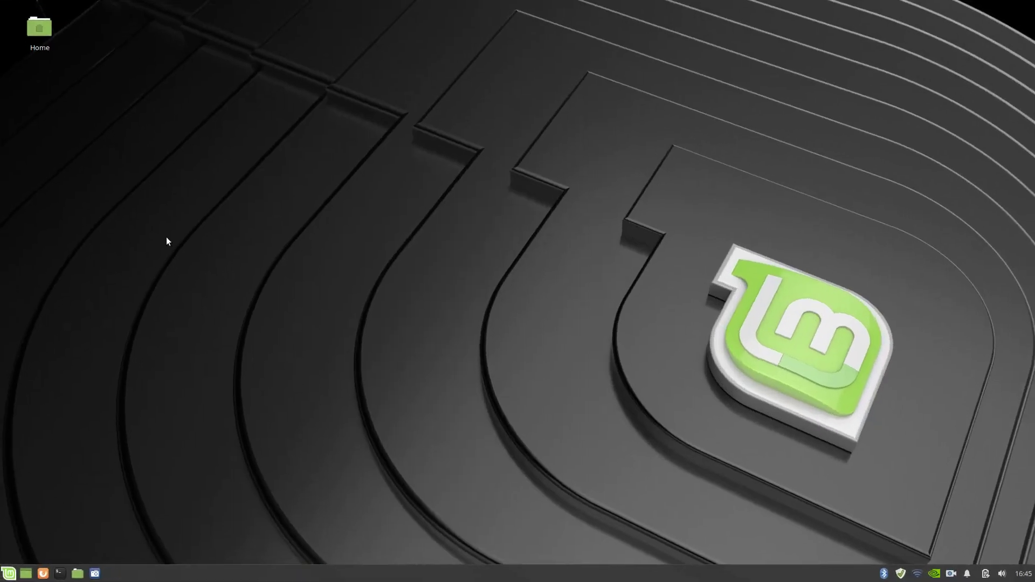
- Rotate the Compiz cube back to the Settings workspace and open the Xfce Terminal preferences
{"action": "key", "text": "ctrl+alt+Left"}
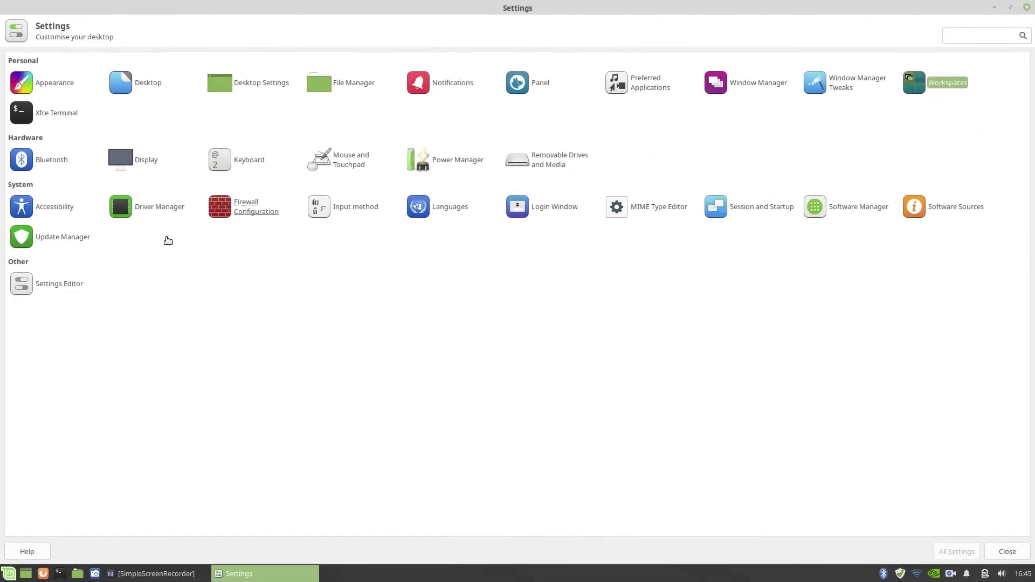
{"action": "key", "text": "ctrl+alt+Right"}
{"action": "key", "text": "ctrl+alt+Left"}
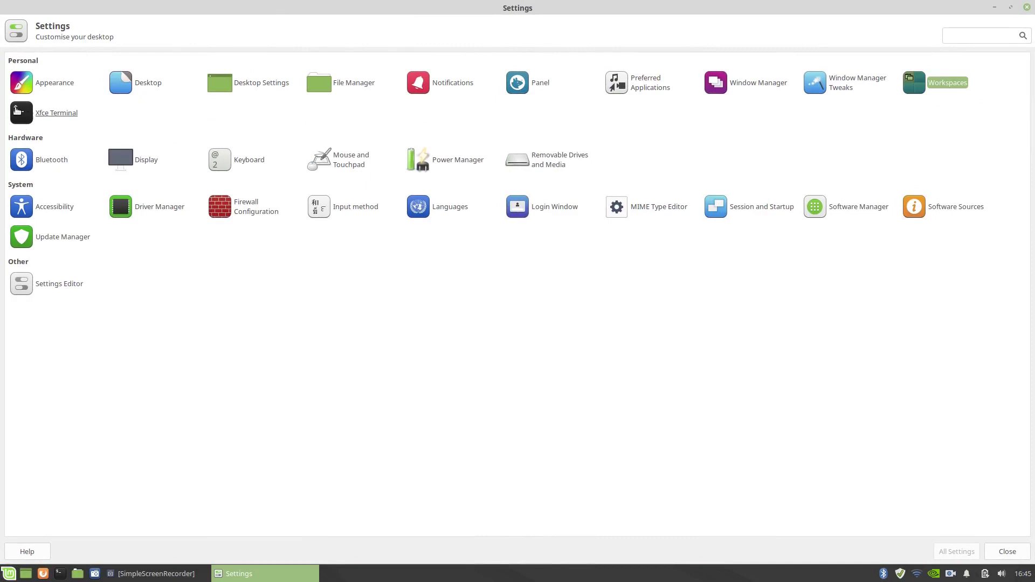
{"action": "key", "text": "Right"}
{"action": "key", "text": "Return"}
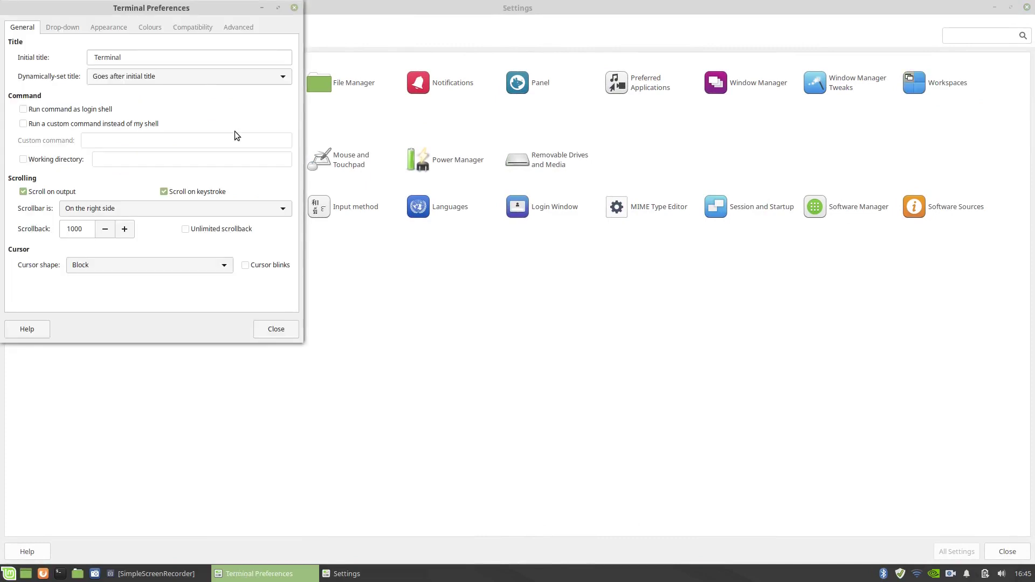
- Review the Drop-down, Appearance, Colours, Compatibility and Advanced tabs, then close Terminal Preferences
{"action": "left_click", "coordinate": [56, 28]}
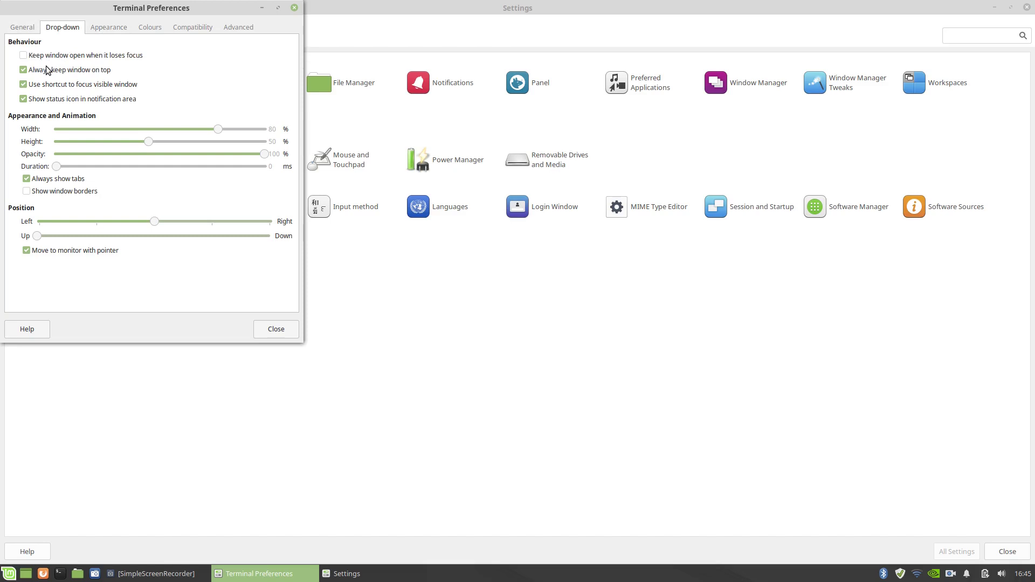
{"action": "left_click", "coordinate": [132, 32]}
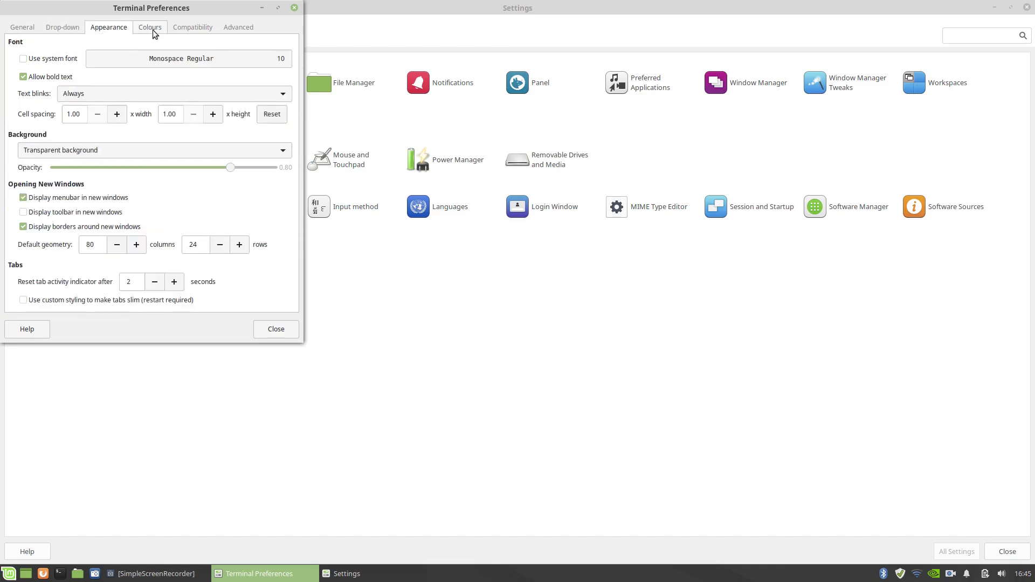
{"action": "left_click", "coordinate": [153, 29]}
{"action": "left_click", "coordinate": [209, 30]}
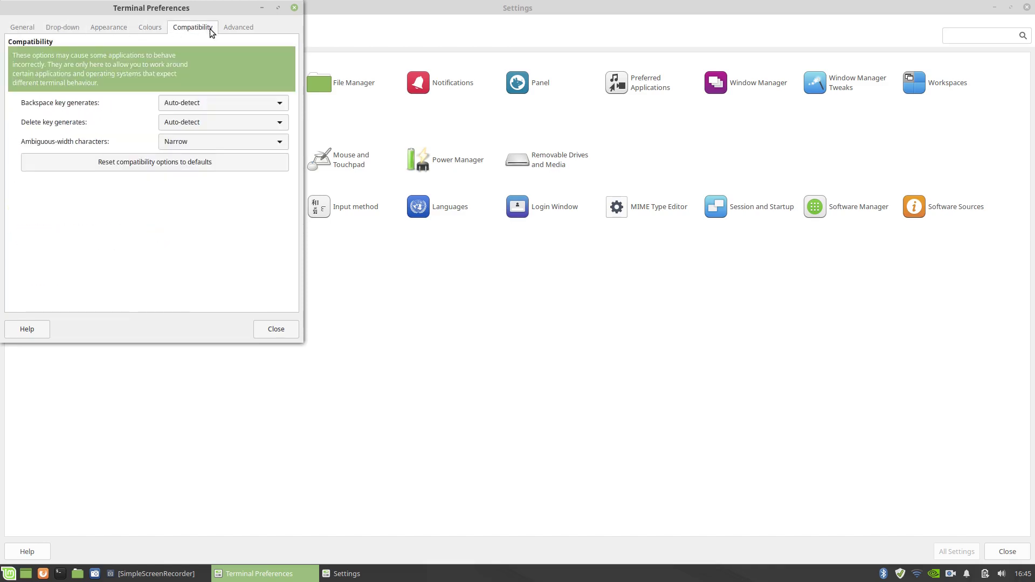
{"action": "left_click", "coordinate": [249, 28]}
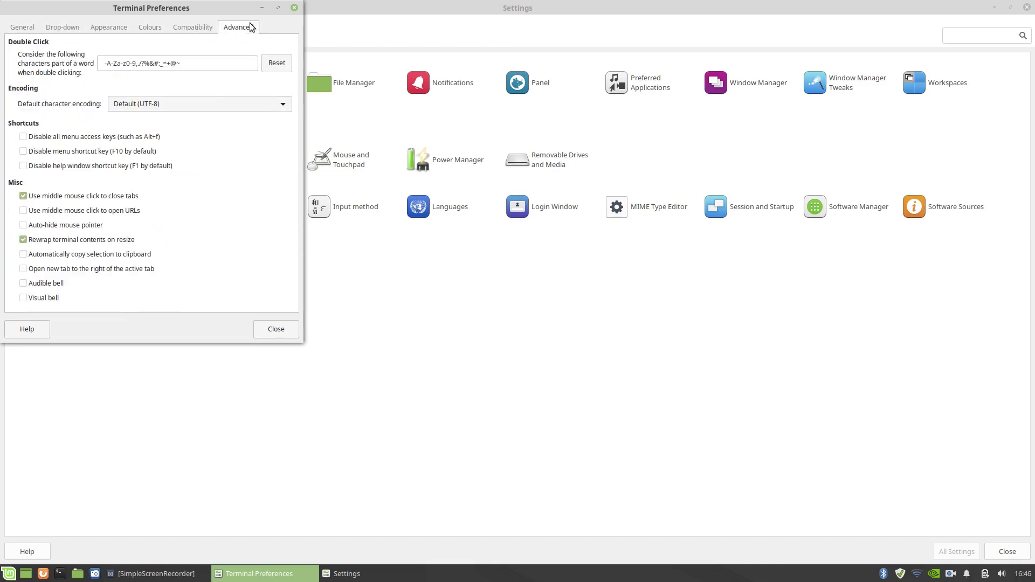
{"action": "left_click", "coordinate": [21, 29]}
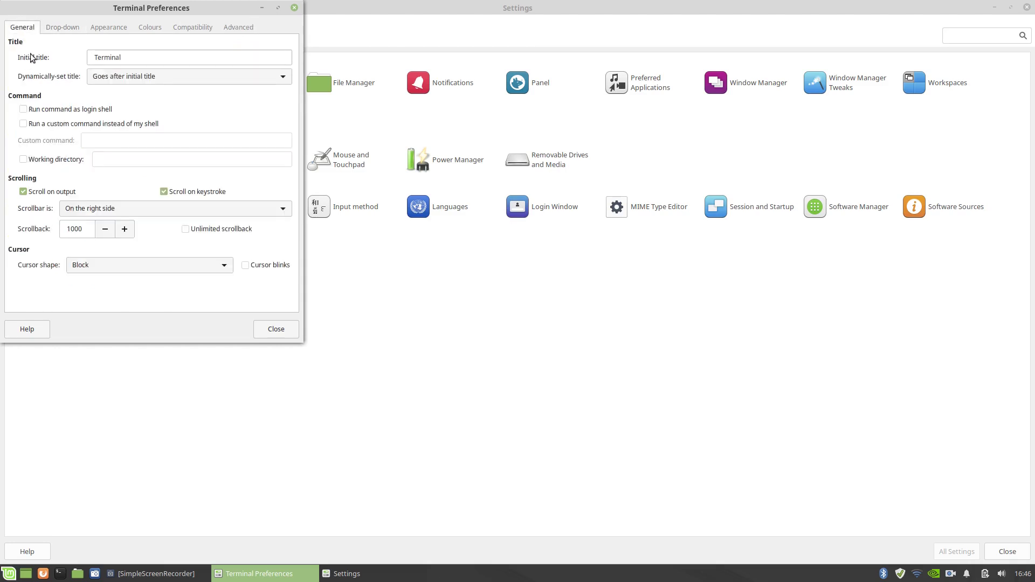
{"action": "left_click", "coordinate": [274, 330]}
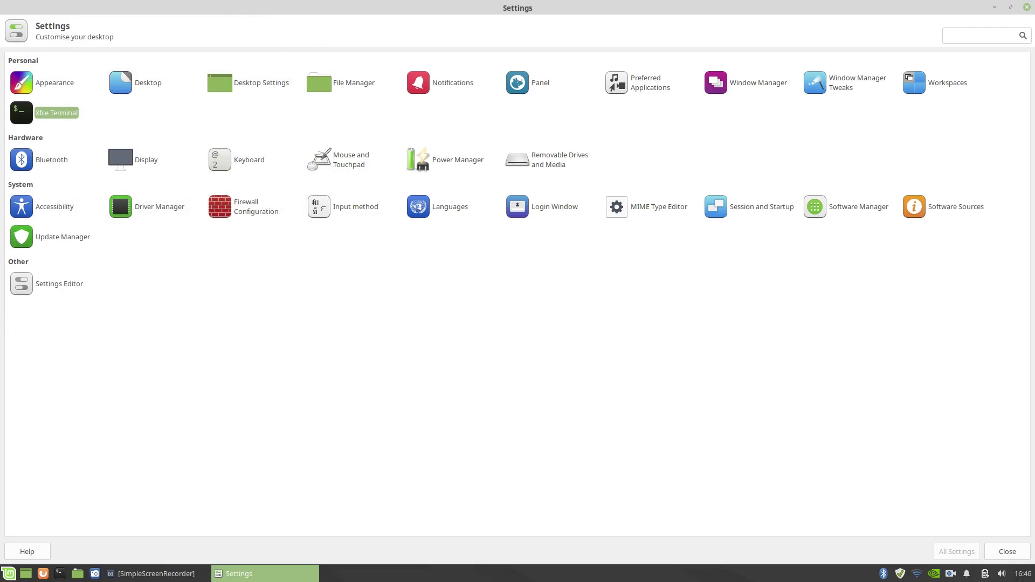
{"action": "left_click", "coordinate": [124, 154]}
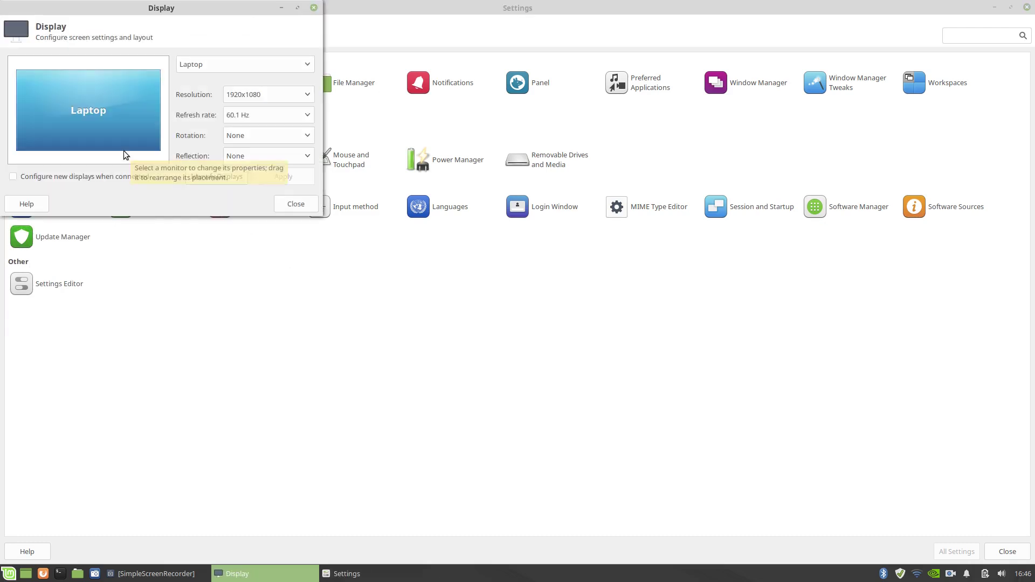
{"action": "left_click", "coordinate": [296, 204]}
{"action": "left_click", "coordinate": [32, 159]}
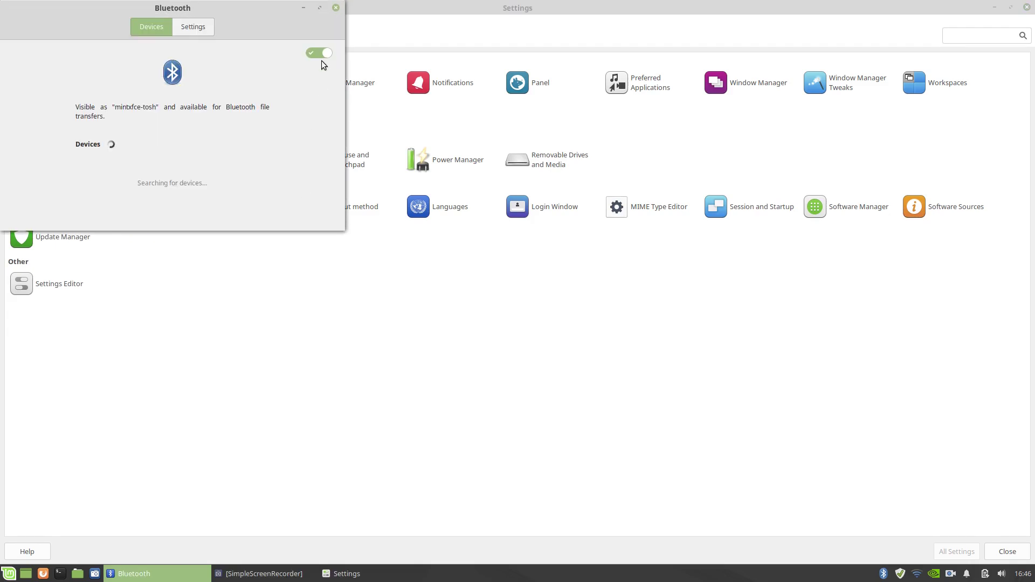
{"action": "left_click", "coordinate": [335, 7]}
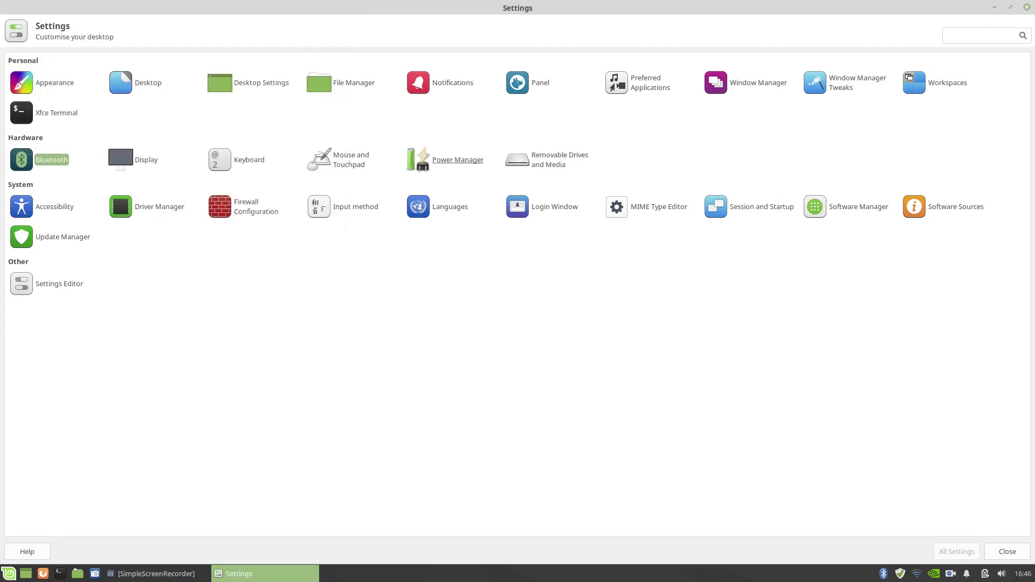
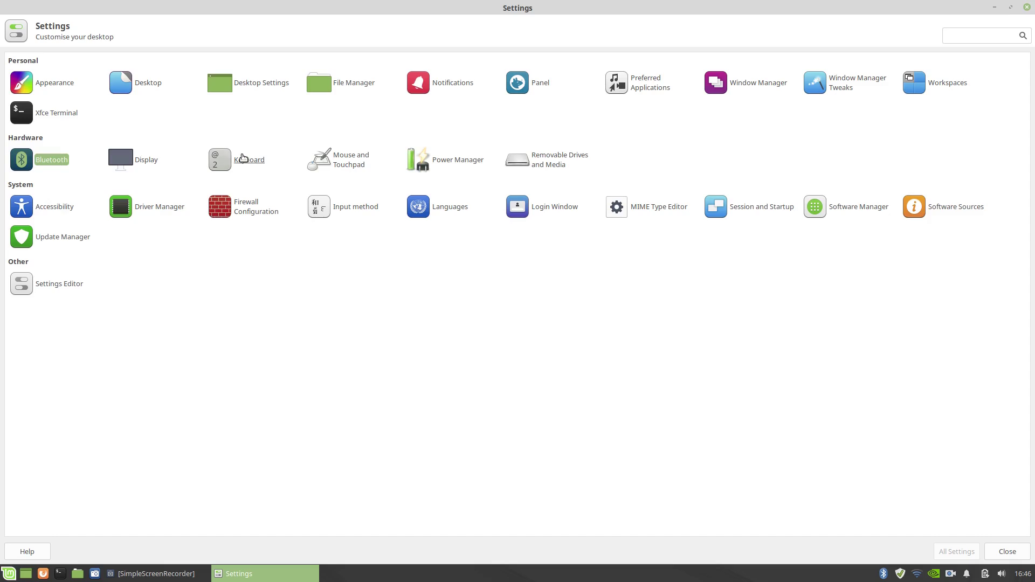
- Review the Keyboard application shortcuts and the Mouse and Touchpad pages, closing each window
{"action": "left_click", "coordinate": [224, 160]}
{"action": "left_click", "coordinate": [83, 62]}
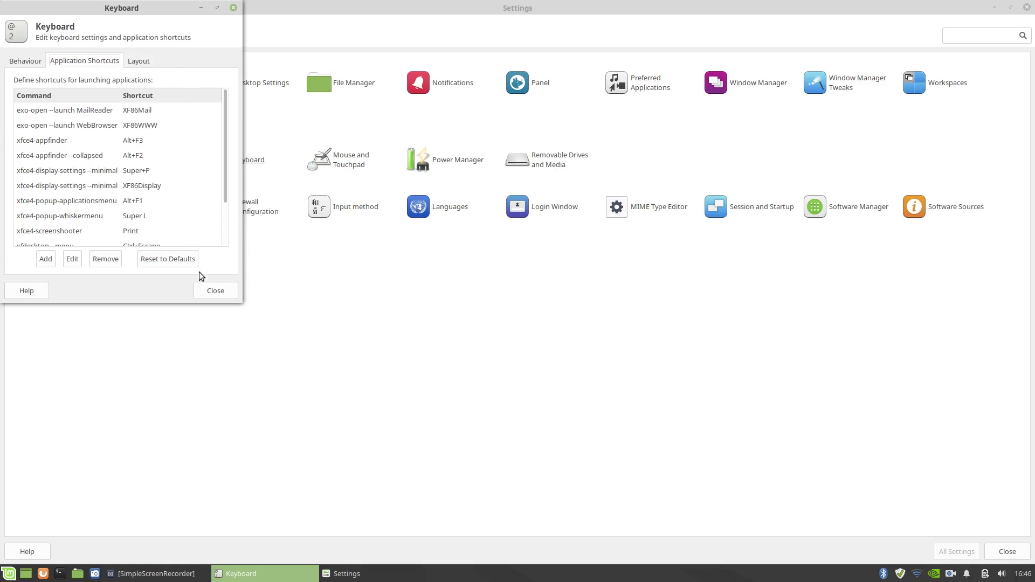
{"action": "left_click", "coordinate": [215, 290]}
{"action": "left_click", "coordinate": [348, 164]}
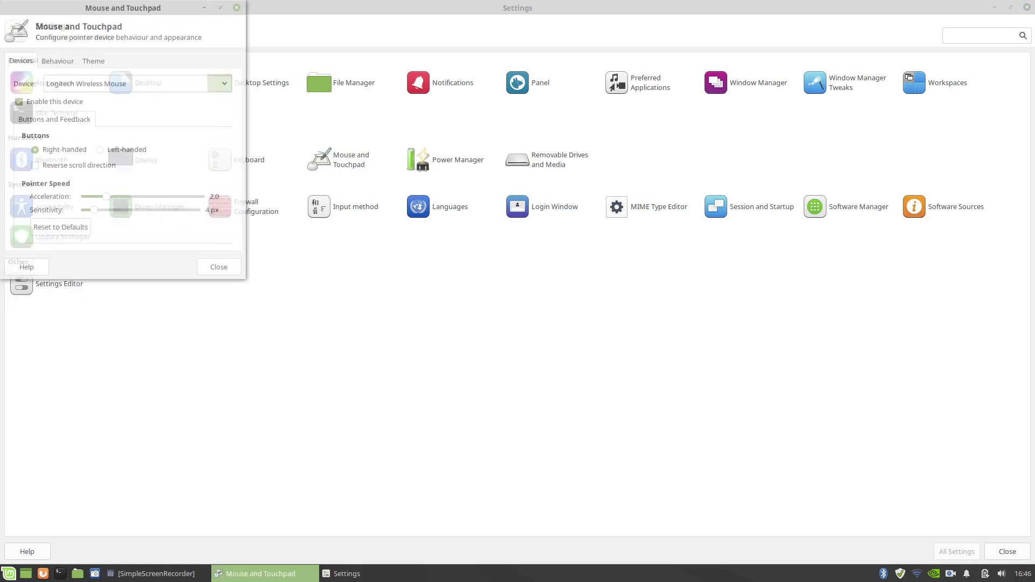
{"action": "left_click", "coordinate": [57, 61]}
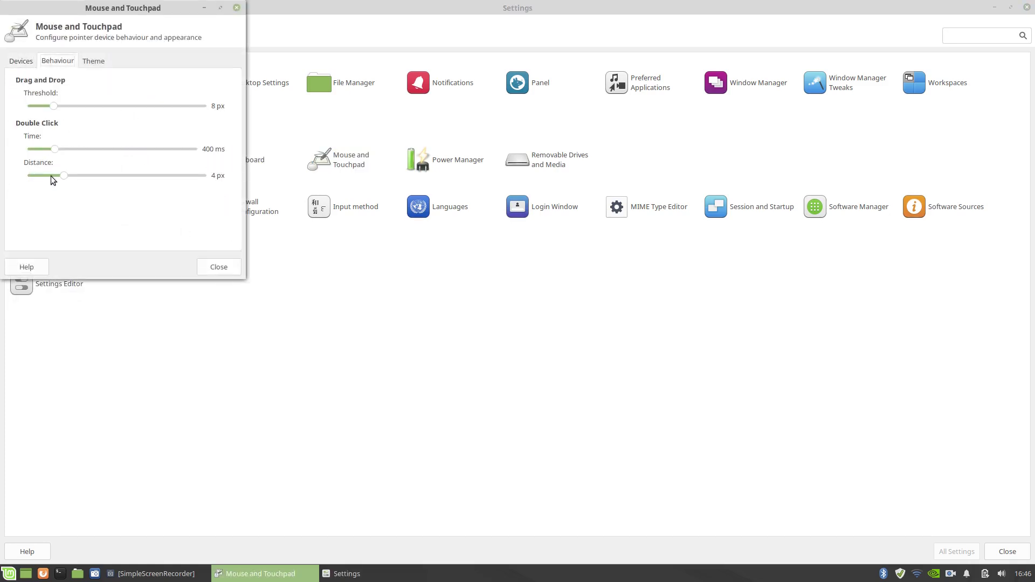
{"action": "left_click", "coordinate": [30, 60]}
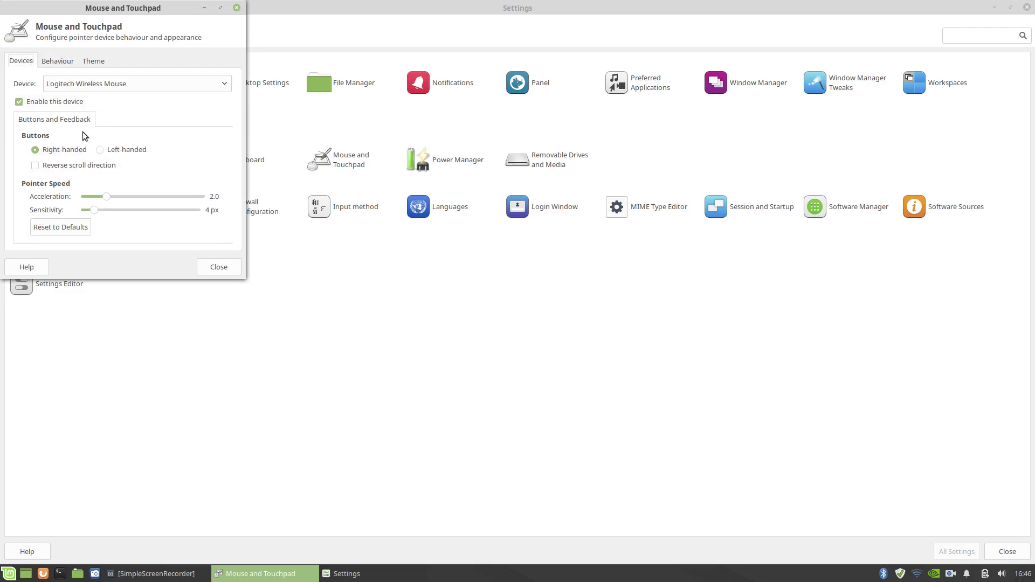
{"action": "left_click", "coordinate": [100, 61]}
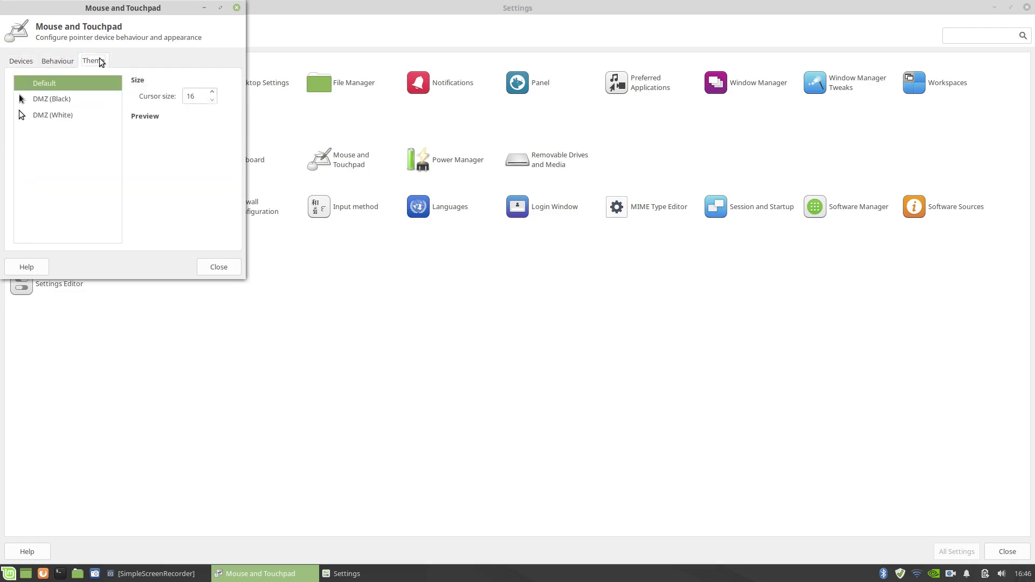
{"action": "left_click", "coordinate": [219, 267]}
- Open and close the Power Manager, Removable Drives and Accessibility settings
{"action": "left_click", "coordinate": [448, 162]}
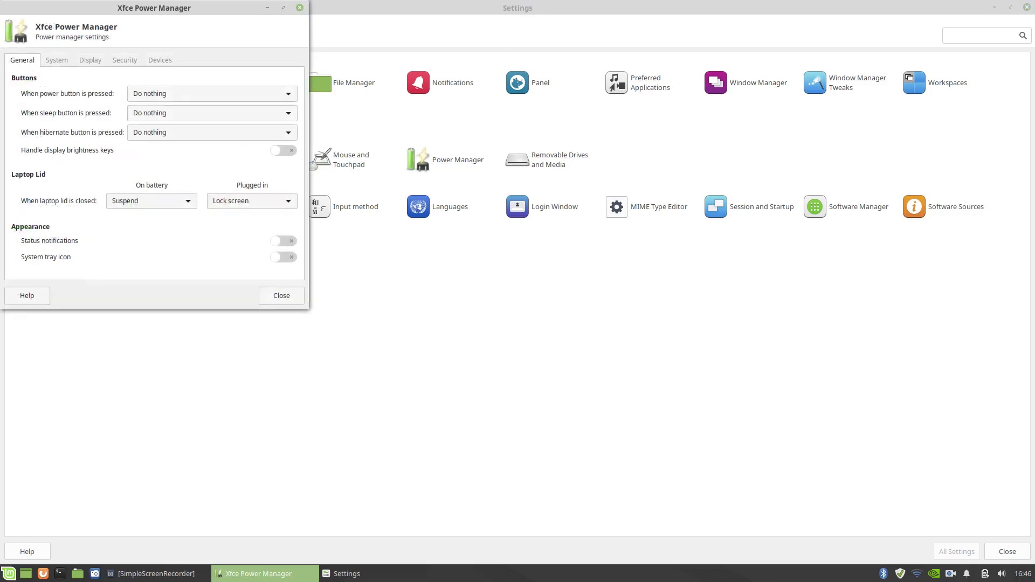
{"action": "left_click", "coordinate": [287, 296]}
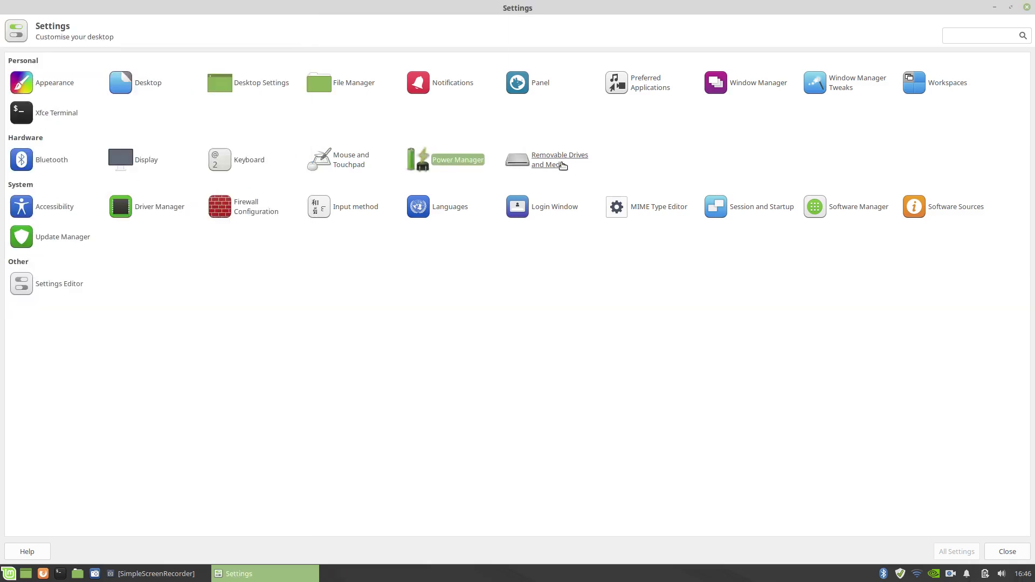
{"action": "left_click", "coordinate": [544, 160]}
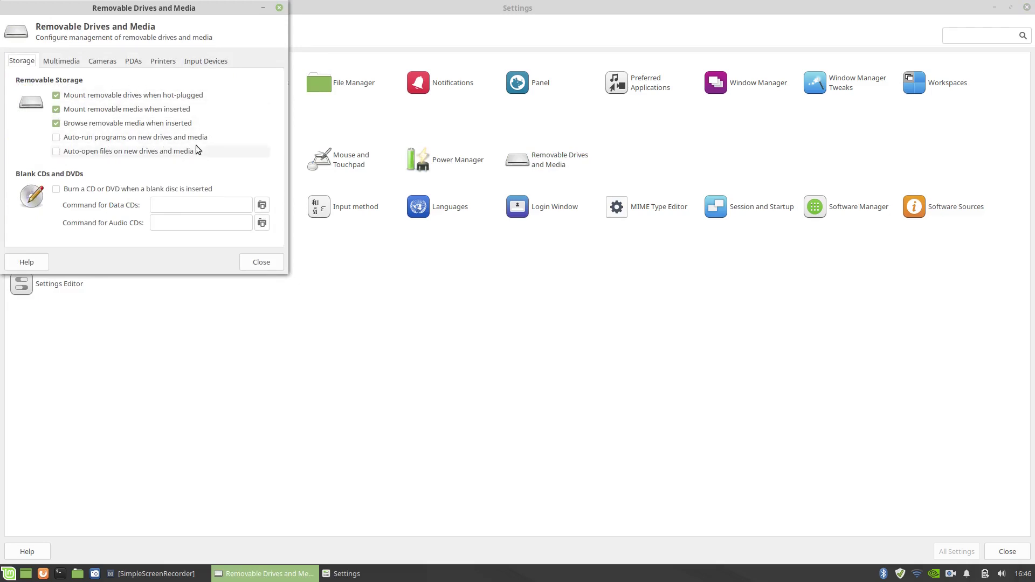
{"action": "left_click", "coordinate": [254, 263]}
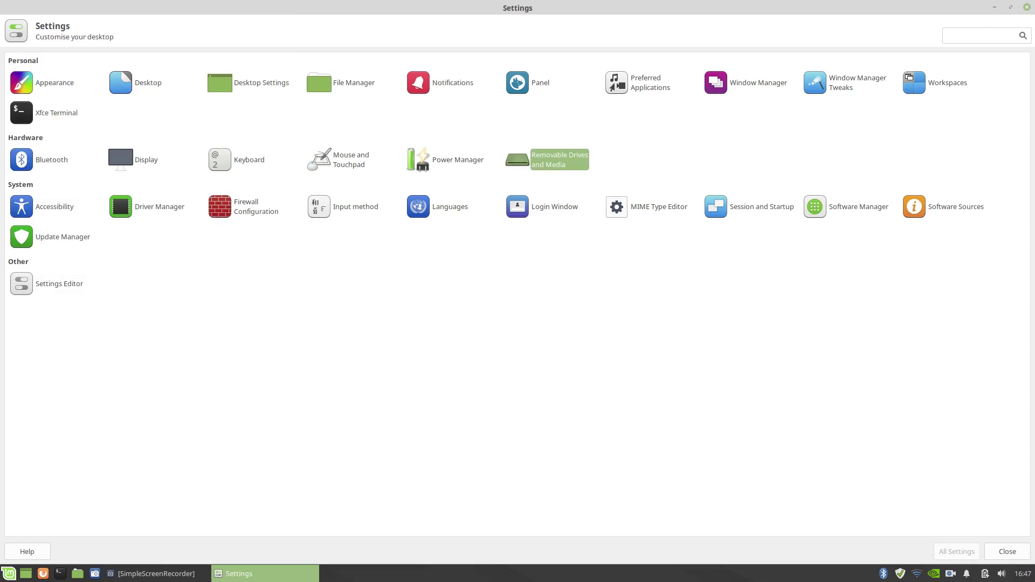
{"action": "left_click", "coordinate": [46, 207]}
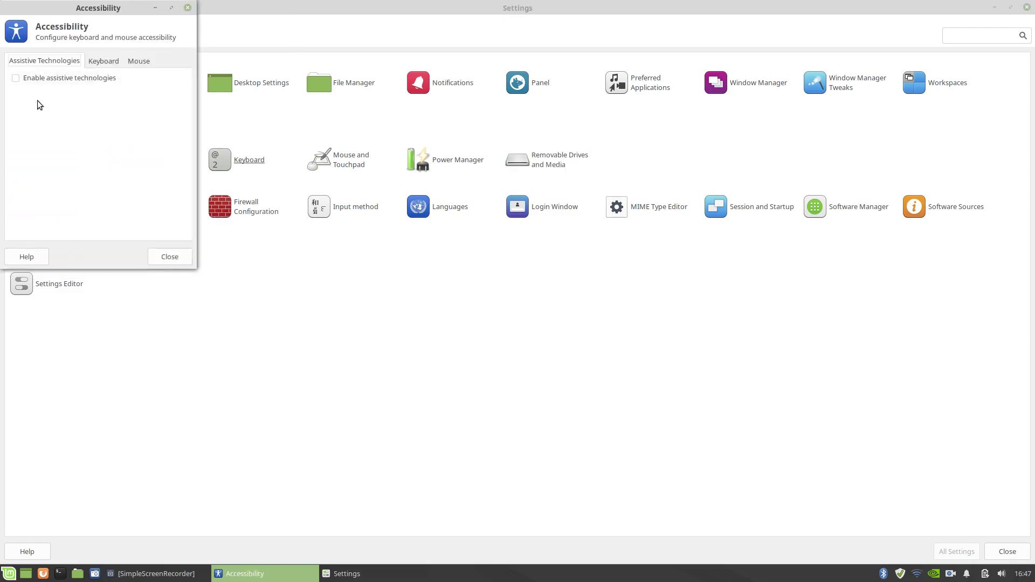
{"action": "left_click", "coordinate": [169, 257]}
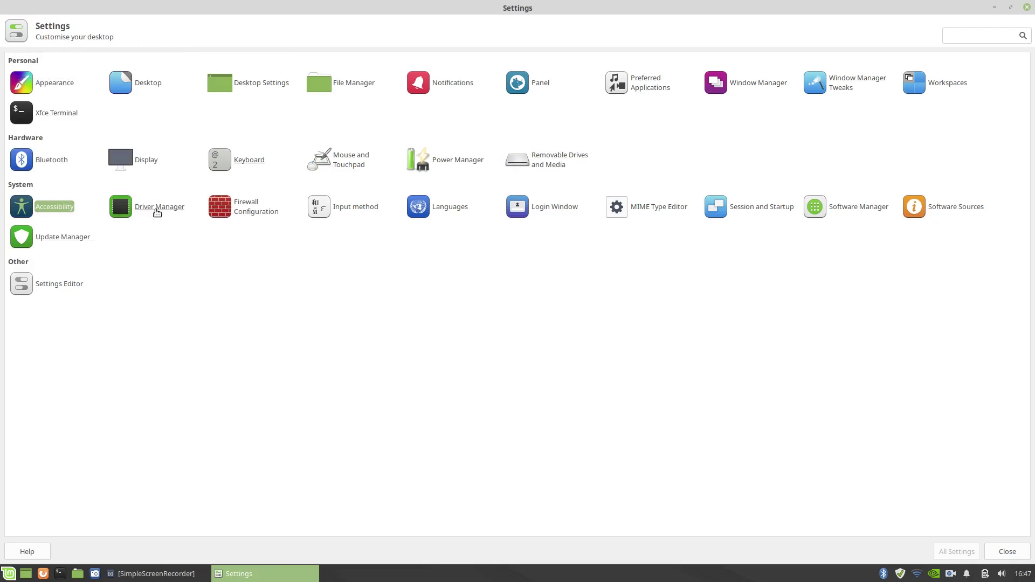
- Authenticate in Firewall Configuration, switch the firewall Status on, then open Input Method settings
{"action": "left_click", "coordinate": [245, 207]}
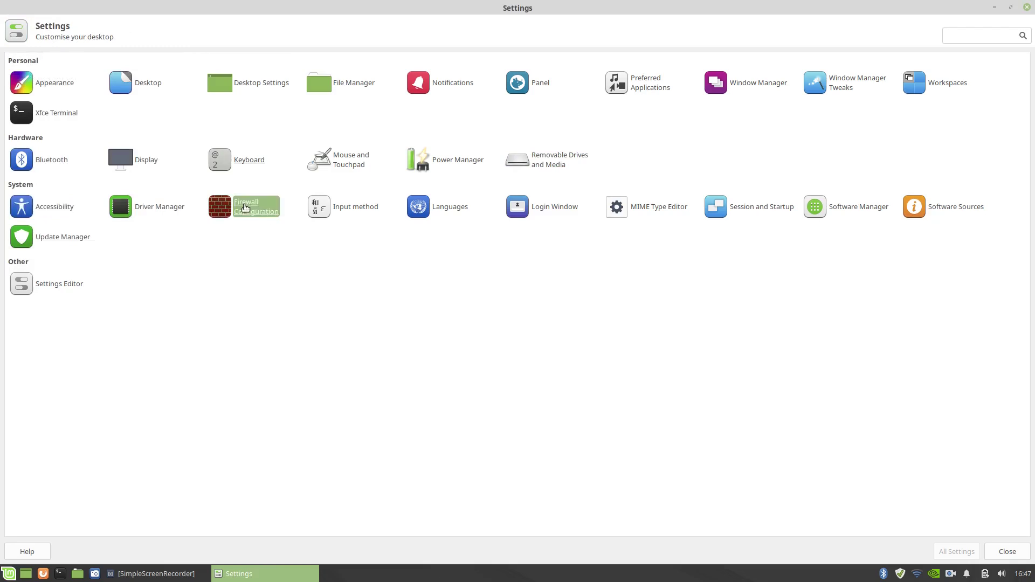
{"action": "type", "text": "********"}
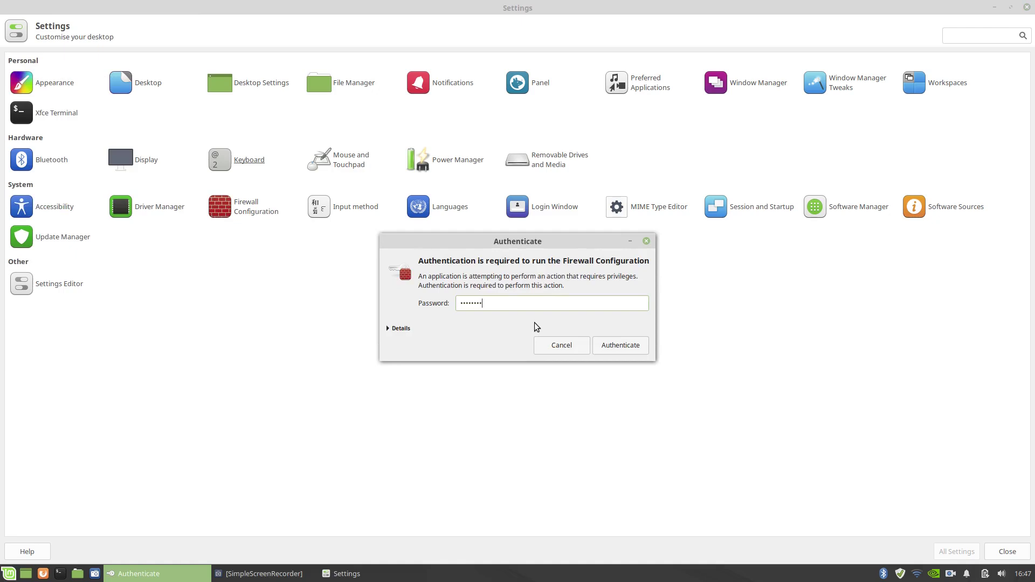
{"action": "key", "text": "Return"}
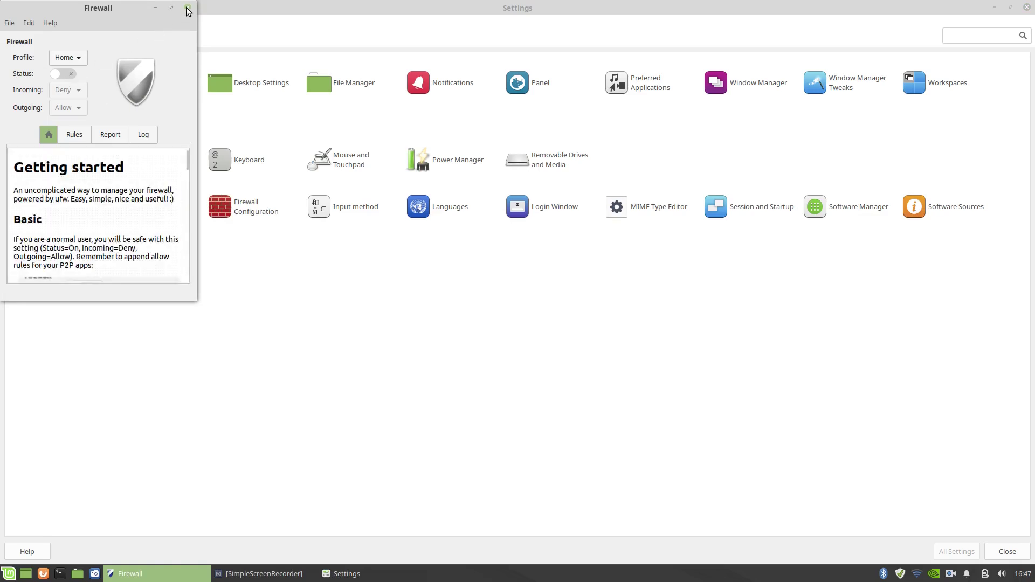
{"action": "left_click", "coordinate": [70, 75]}
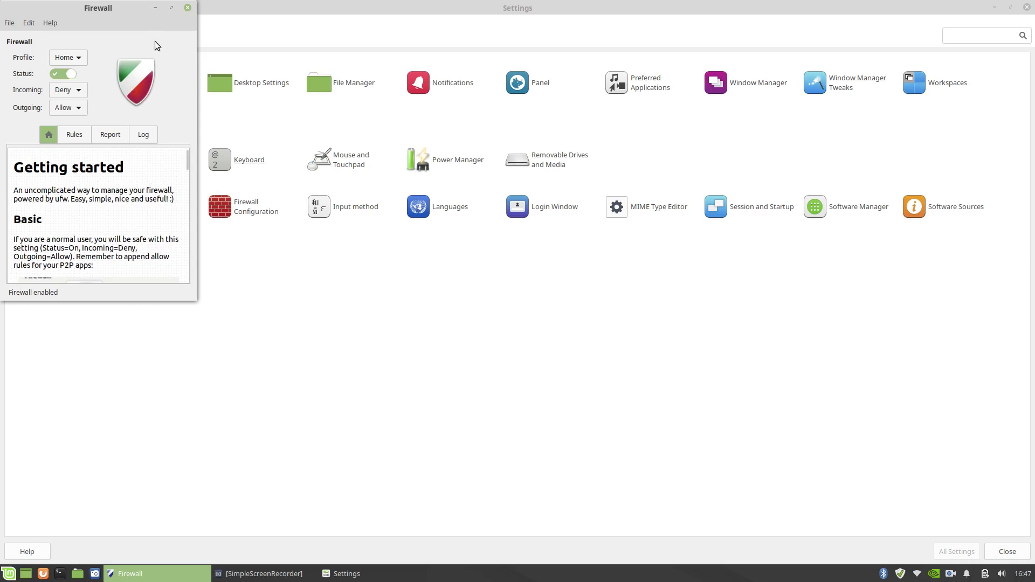
{"action": "left_click", "coordinate": [188, 8]}
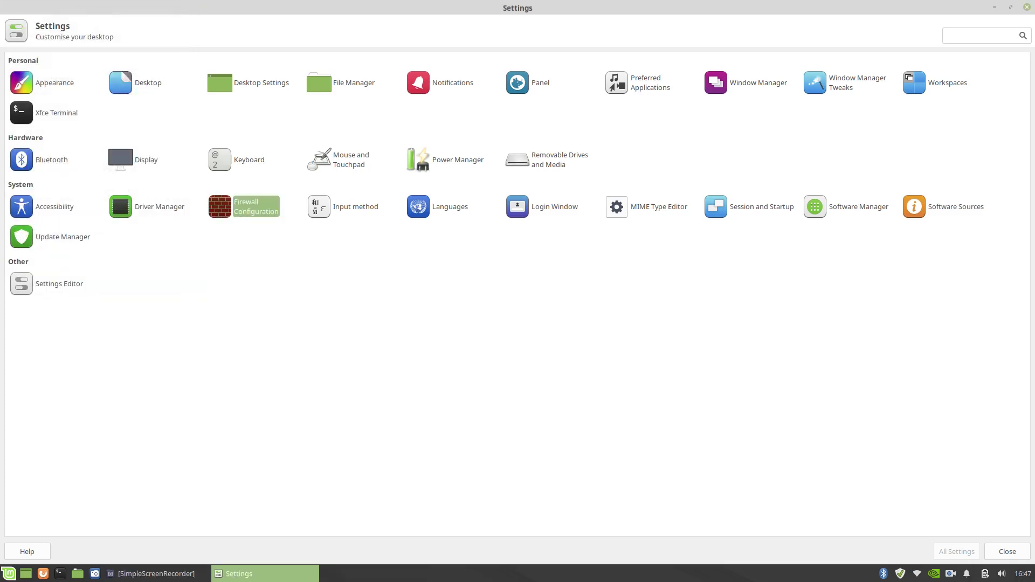
{"action": "left_click", "coordinate": [353, 209]}
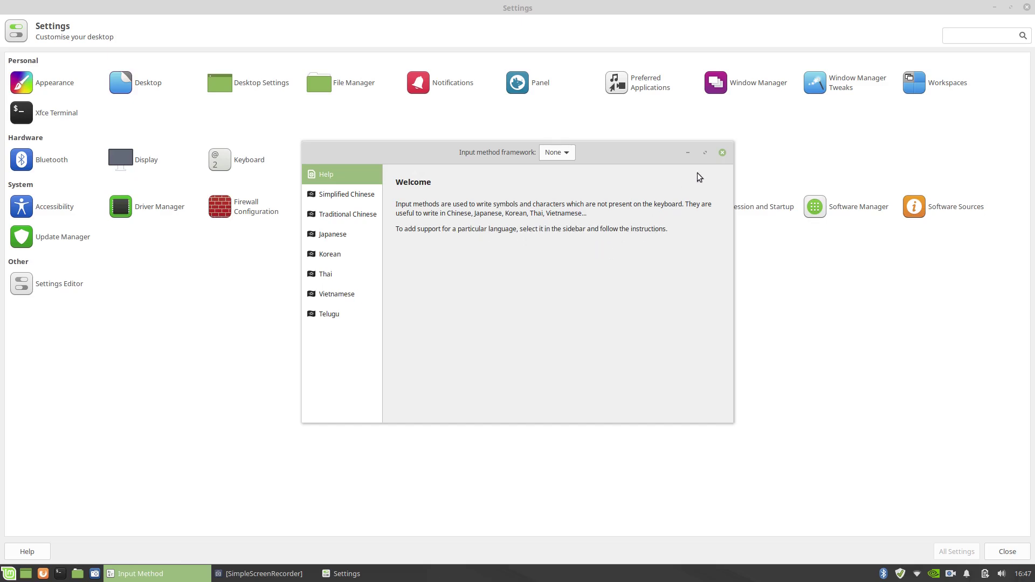
{"action": "left_click", "coordinate": [722, 153]}
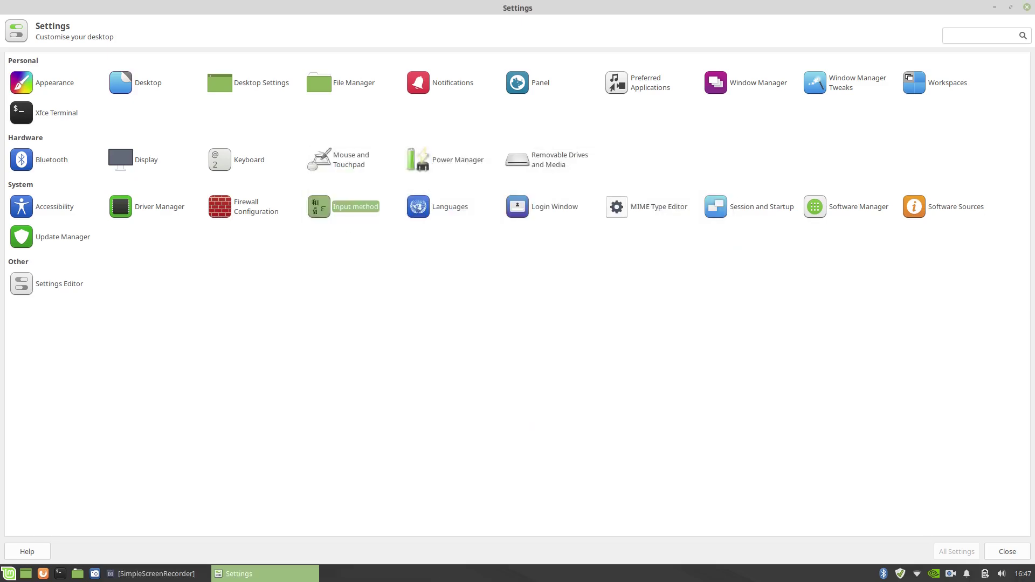
{"action": "left_click", "coordinate": [450, 207]}
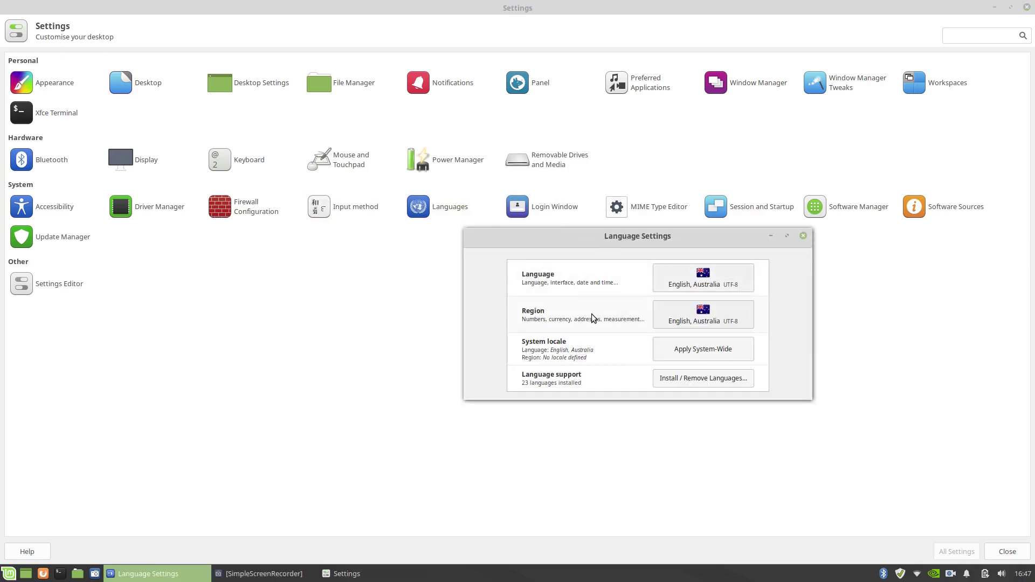
{"action": "left_click", "coordinate": [804, 236]}
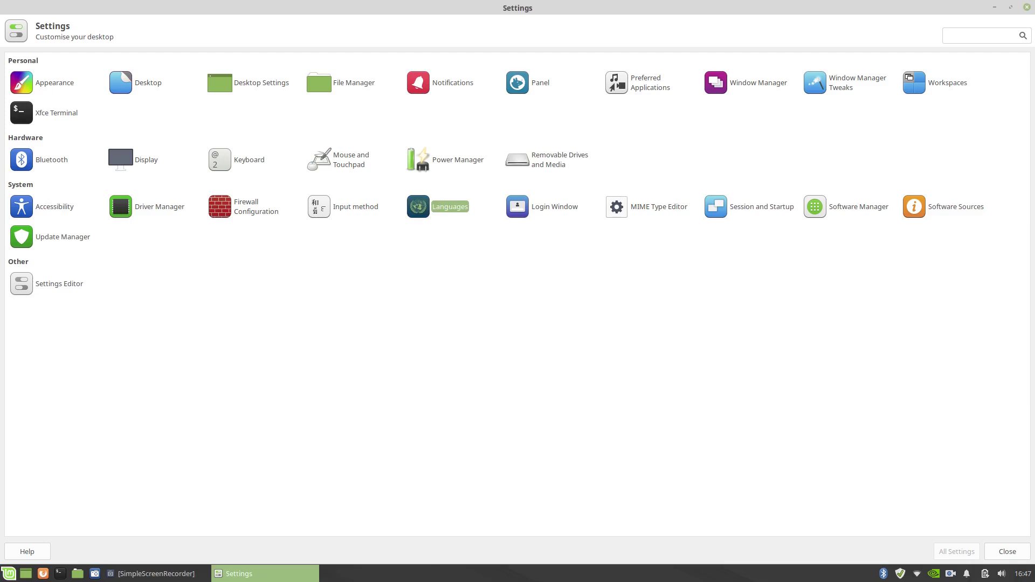
{"action": "left_click", "coordinate": [555, 206]}
{"action": "type", "text": "•••••••"}
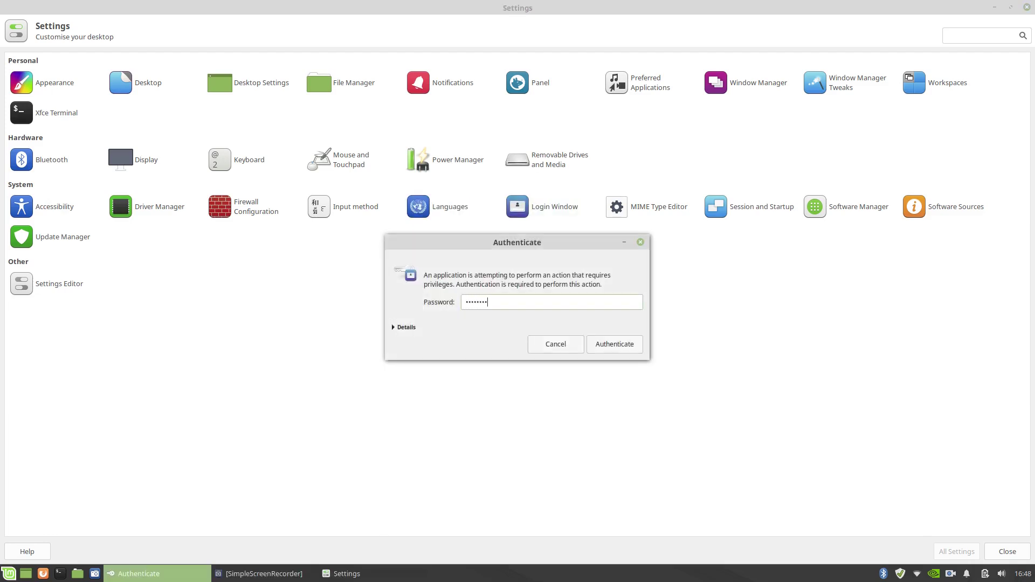
{"action": "key", "text": "Return"}
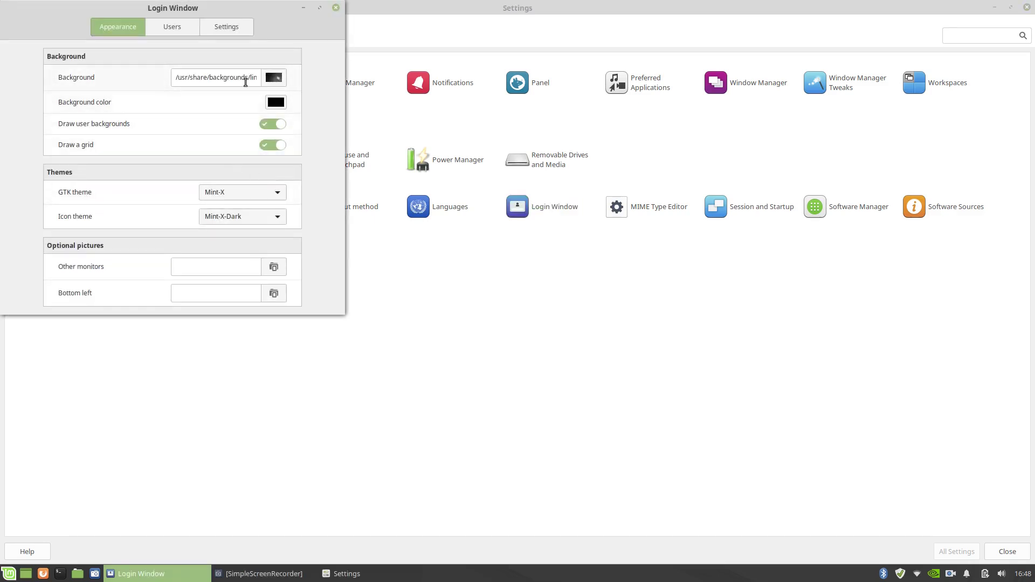
{"action": "left_click", "coordinate": [179, 30]}
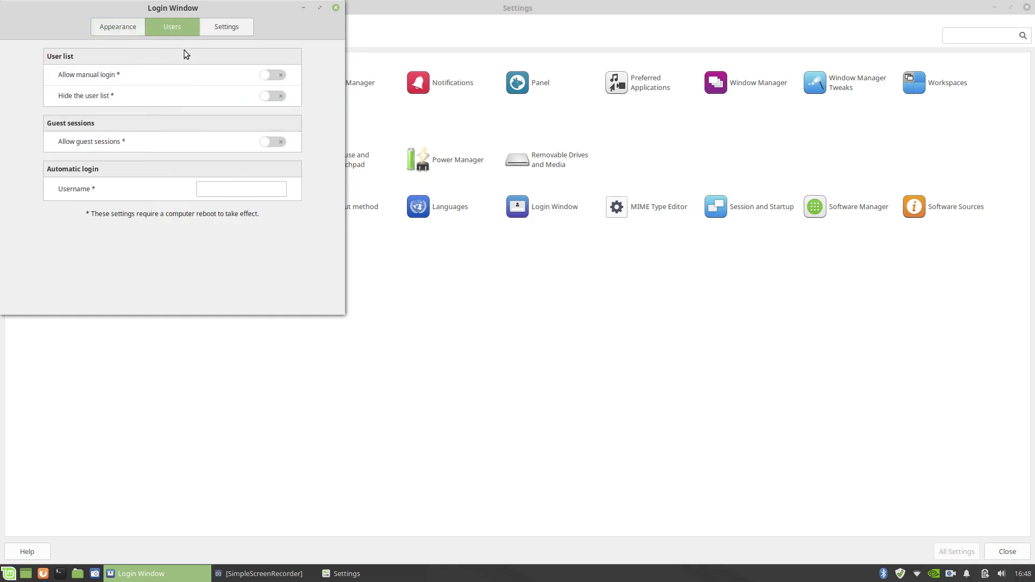
{"action": "left_click", "coordinate": [223, 30]}
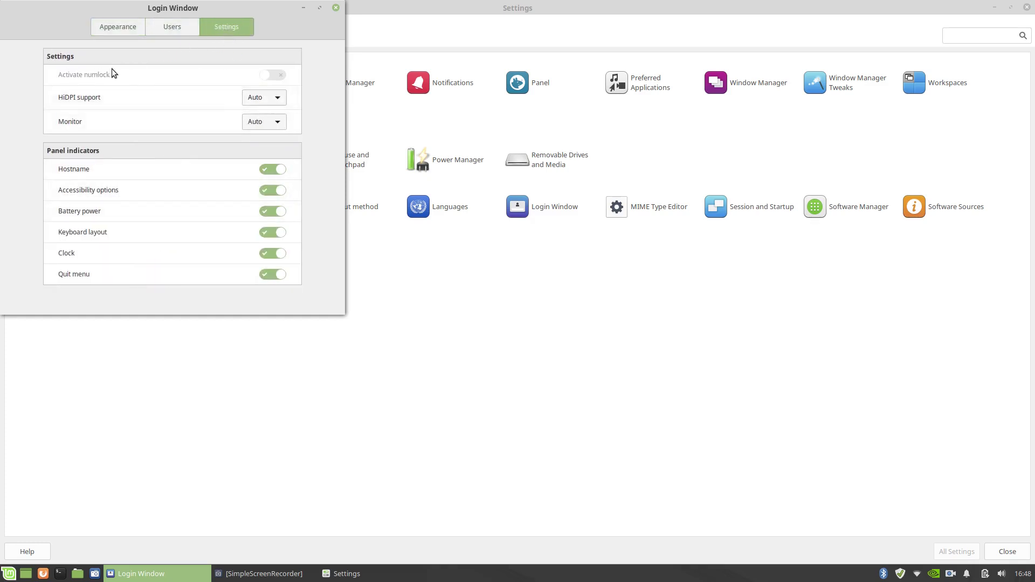
{"action": "left_click", "coordinate": [111, 28]}
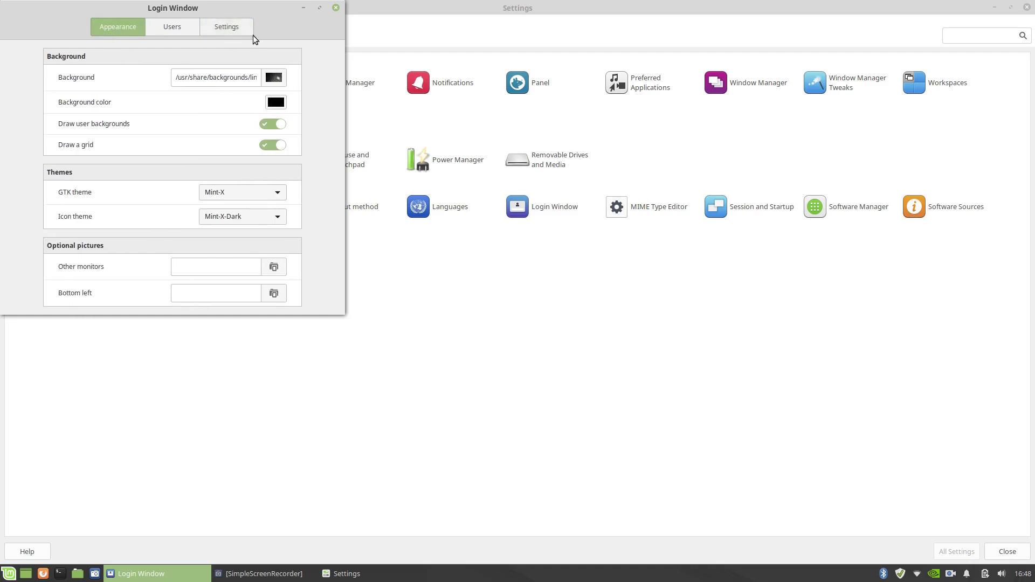
{"action": "left_click", "coordinate": [336, 8]}
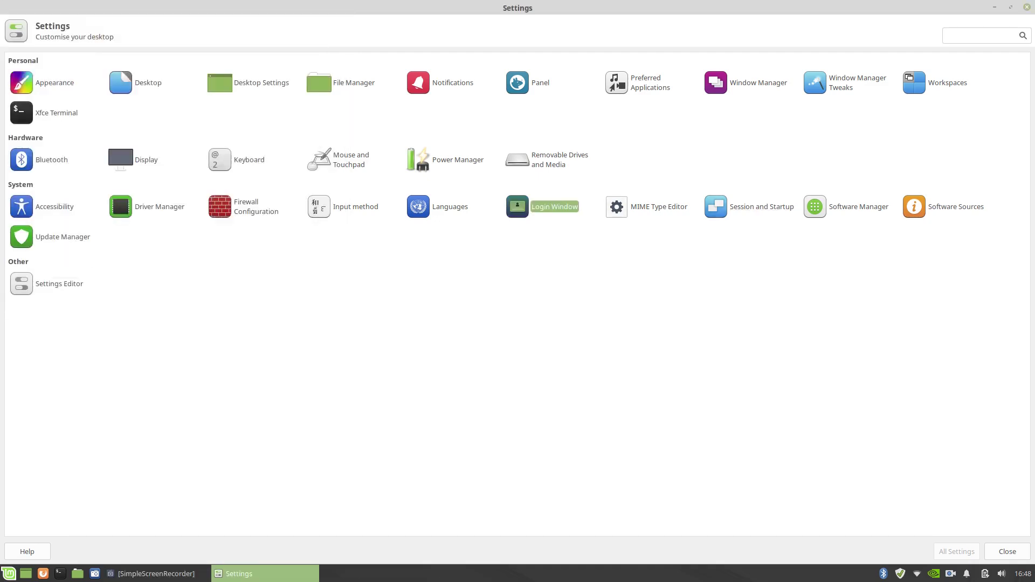
{"action": "left_click", "coordinate": [649, 207]}
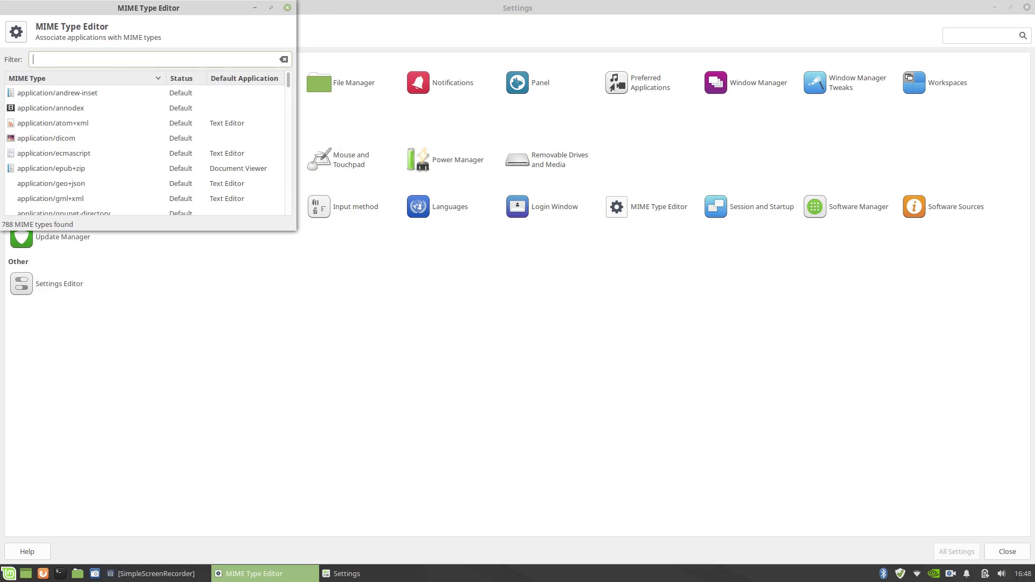
- Close the MIME type editor and review the Application Autostart list in Session and Startup
{"action": "left_click", "coordinate": [288, 8]}
{"action": "left_click", "coordinate": [761, 207]}
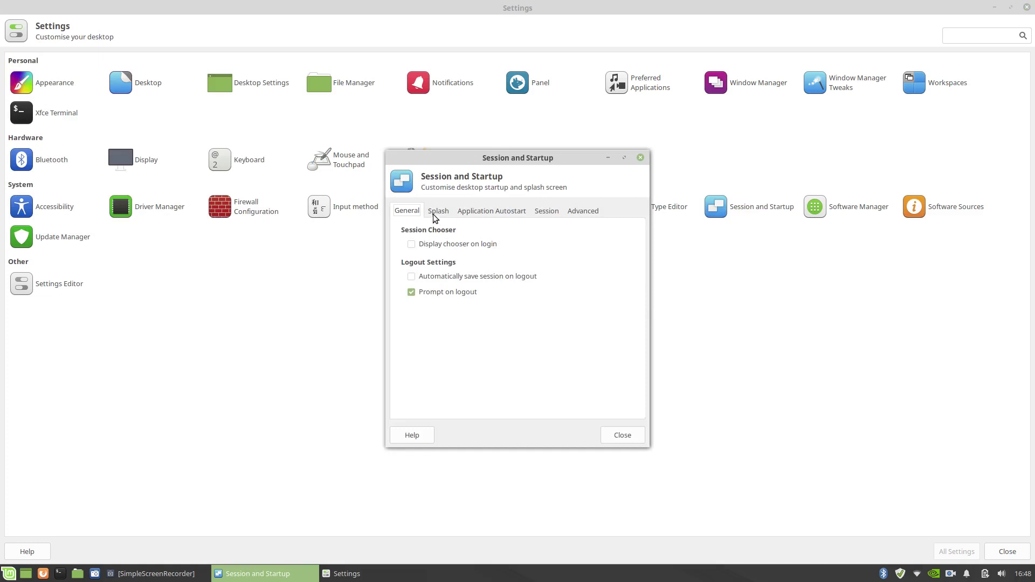
{"action": "left_click", "coordinate": [481, 214]}
{"action": "scroll", "coordinate": [483, 337], "scroll_direction": "down", "scroll_amount": 10}
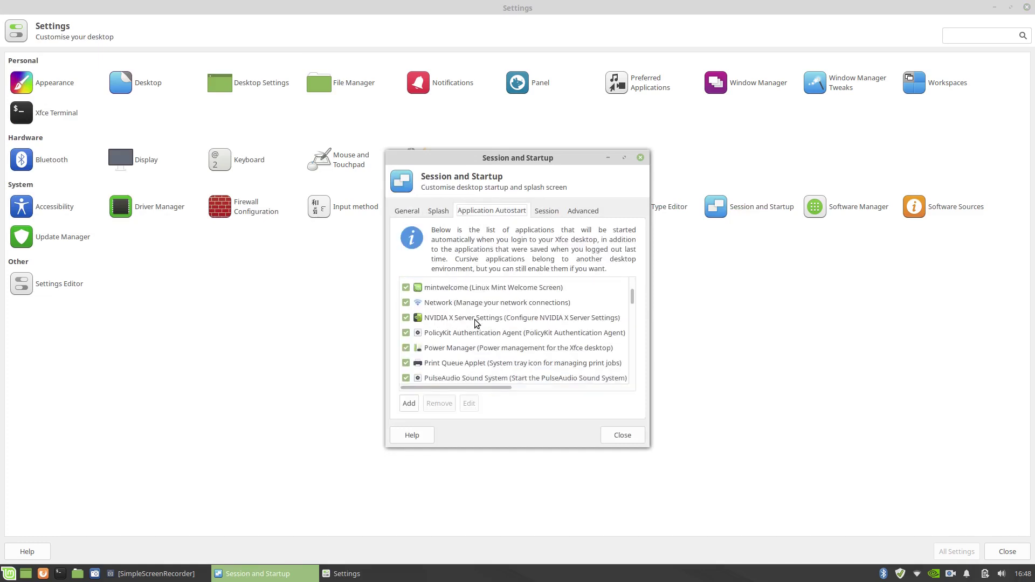
{"action": "scroll", "coordinate": [473, 319], "scroll_direction": "down", "scroll_amount": 5}
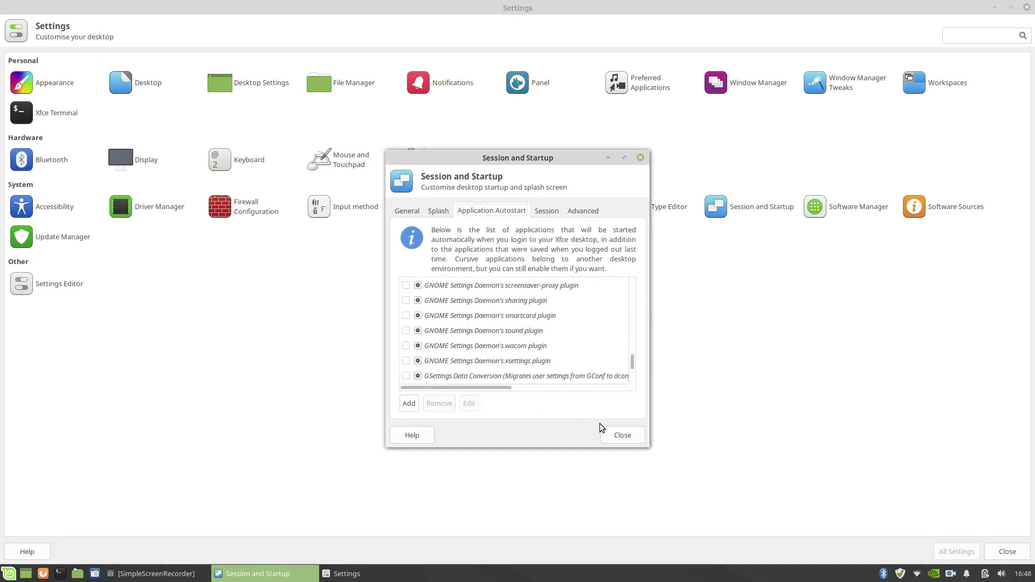
{"action": "left_click", "coordinate": [631, 437]}
- Authenticate into Software Sources, view its Maintenance page, and close it
{"action": "left_click", "coordinate": [943, 207]}
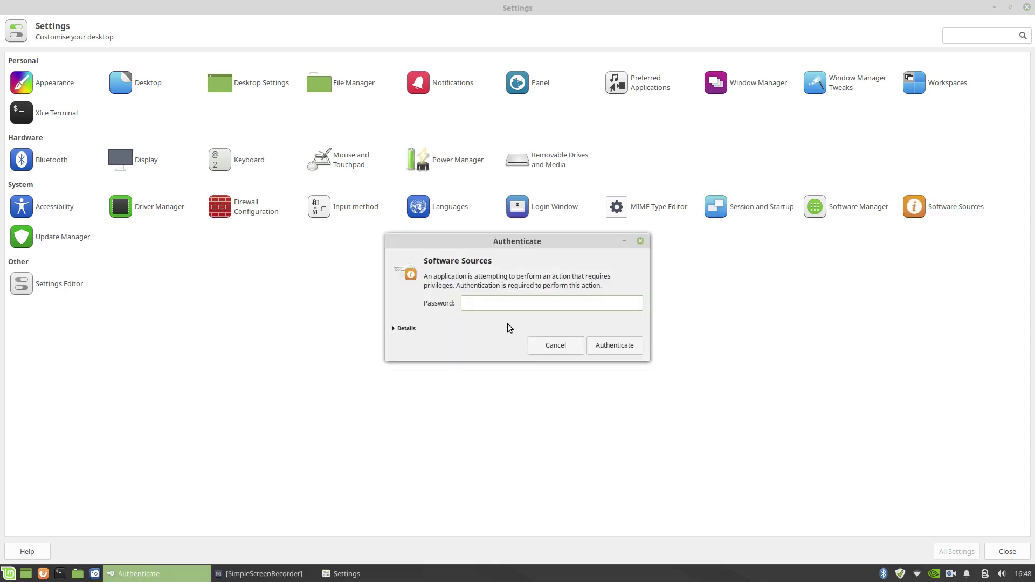
{"action": "type", "text": "••••••"}
{"action": "key", "text": "Return"}
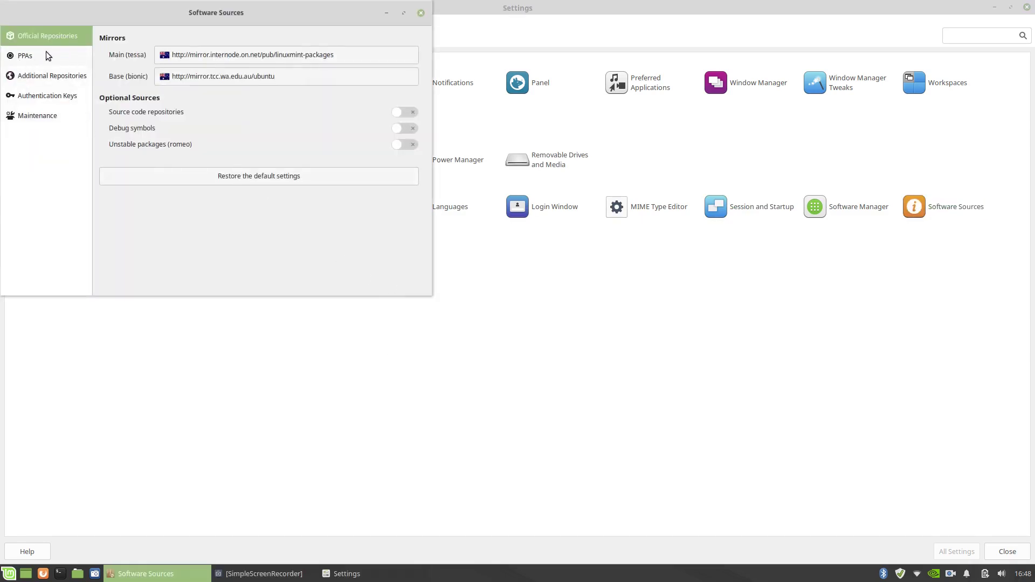
{"action": "left_click", "coordinate": [26, 116]}
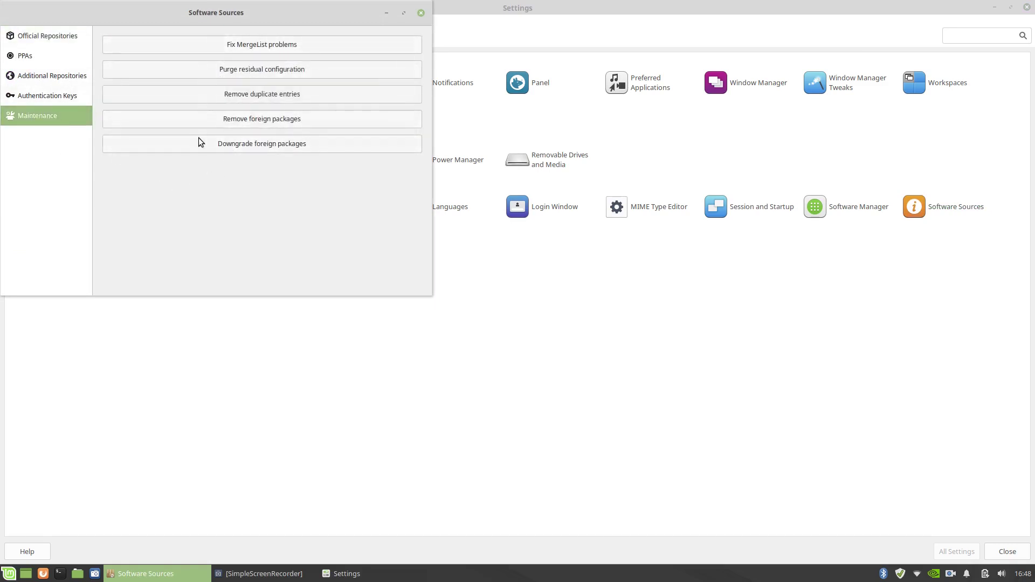
{"action": "left_click", "coordinate": [422, 13]}
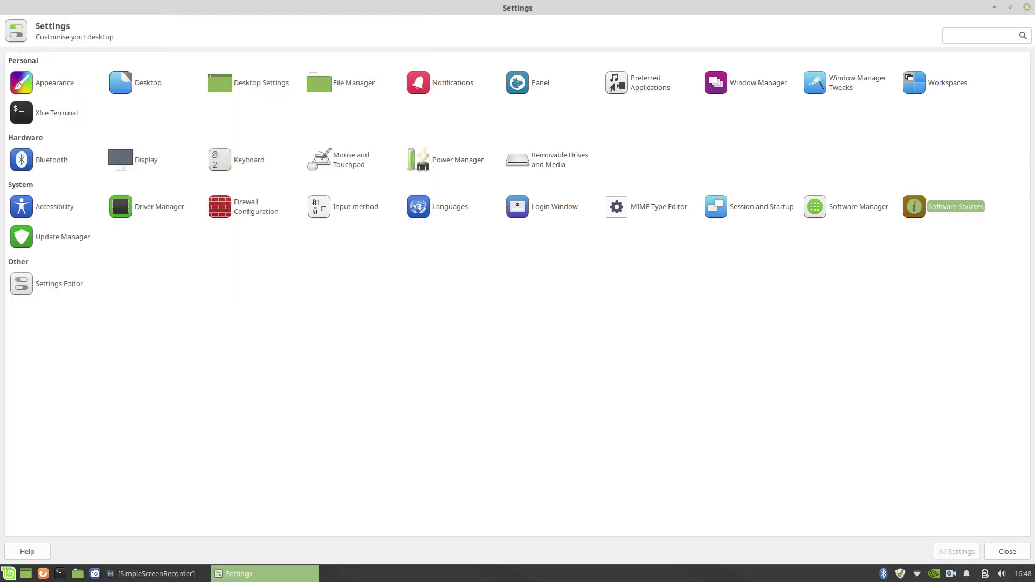
- Close the Settings window and open the home folder in the file manager
{"action": "left_click", "coordinate": [52, 285]}
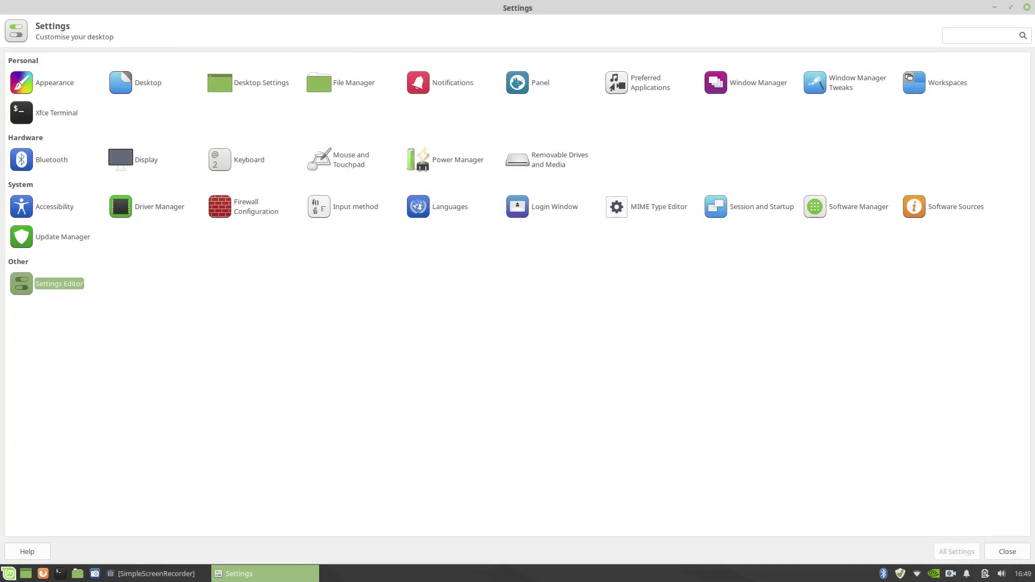
{"action": "left_click", "coordinate": [1027, 7]}
{"action": "left_click", "coordinate": [77, 574]}
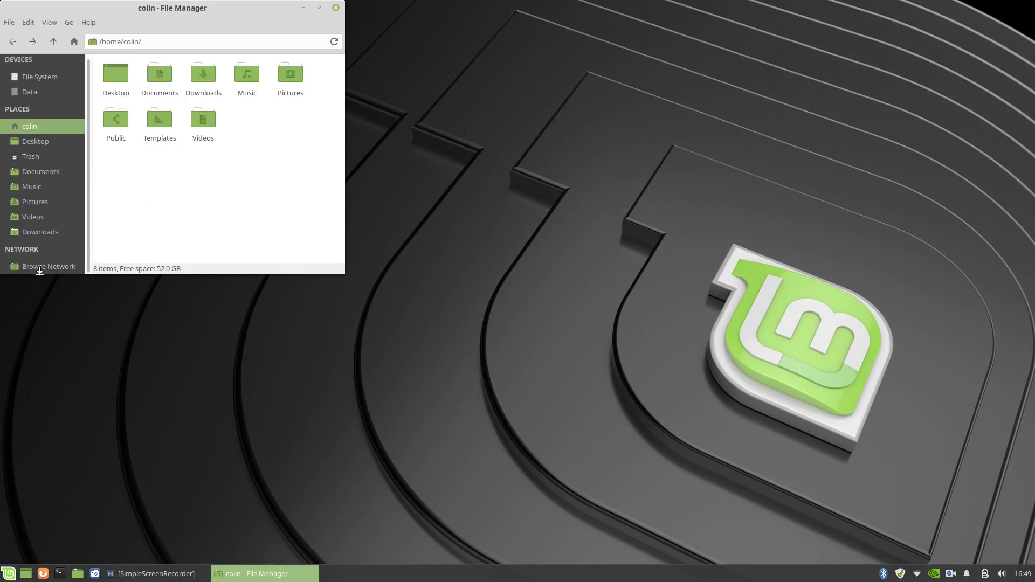
- Try opening the FRITZ-NAS share under Browse Network, dismiss the connection-refused error, and close Thunar
{"action": "left_click", "coordinate": [69, 266]}
{"action": "left_click", "coordinate": [128, 75]}
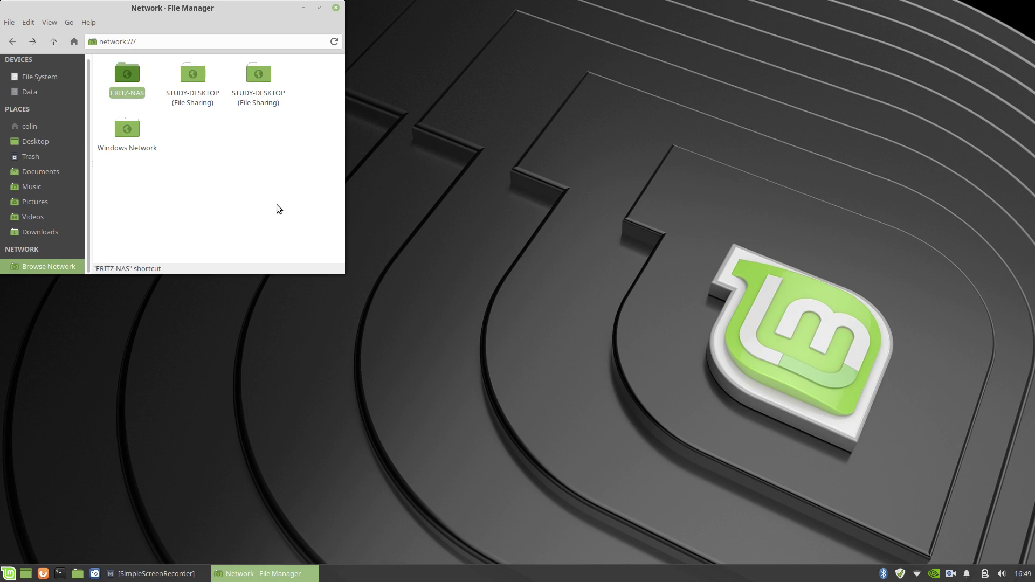
{"action": "double_click", "coordinate": [139, 80]}
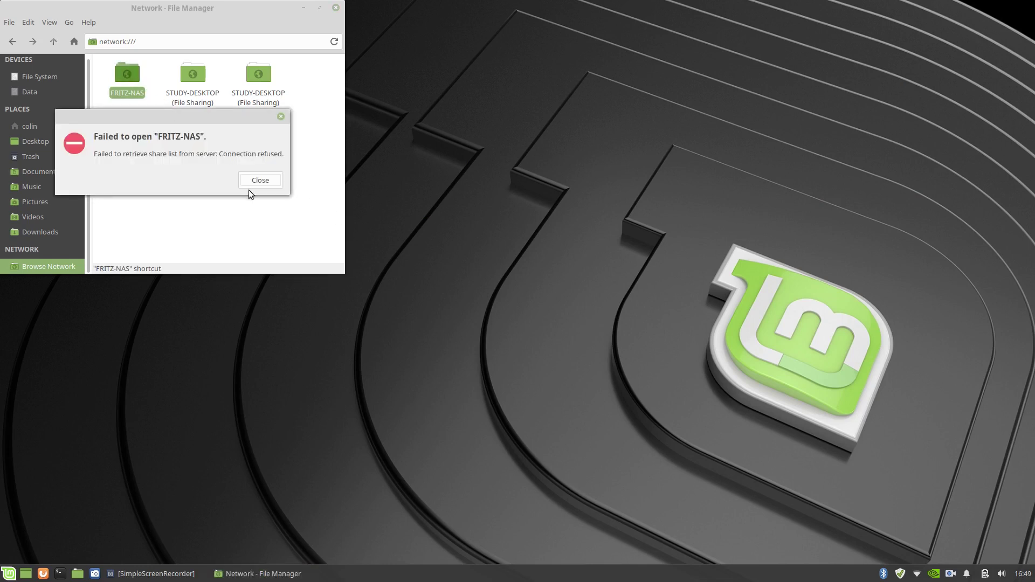
{"action": "left_click", "coordinate": [261, 181]}
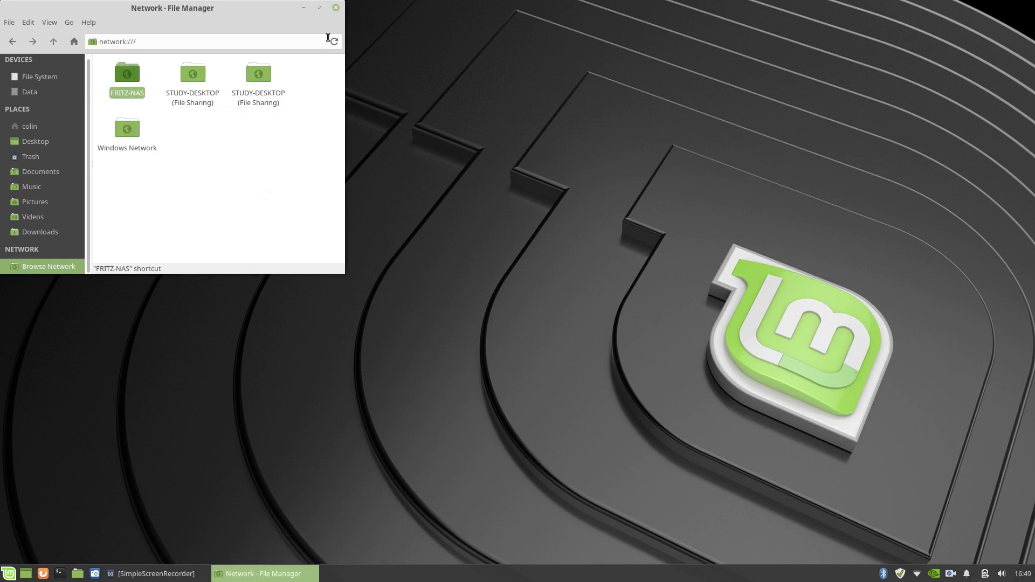
{"action": "left_click", "coordinate": [334, 8]}
{"action": "left_click", "coordinate": [9, 573]}
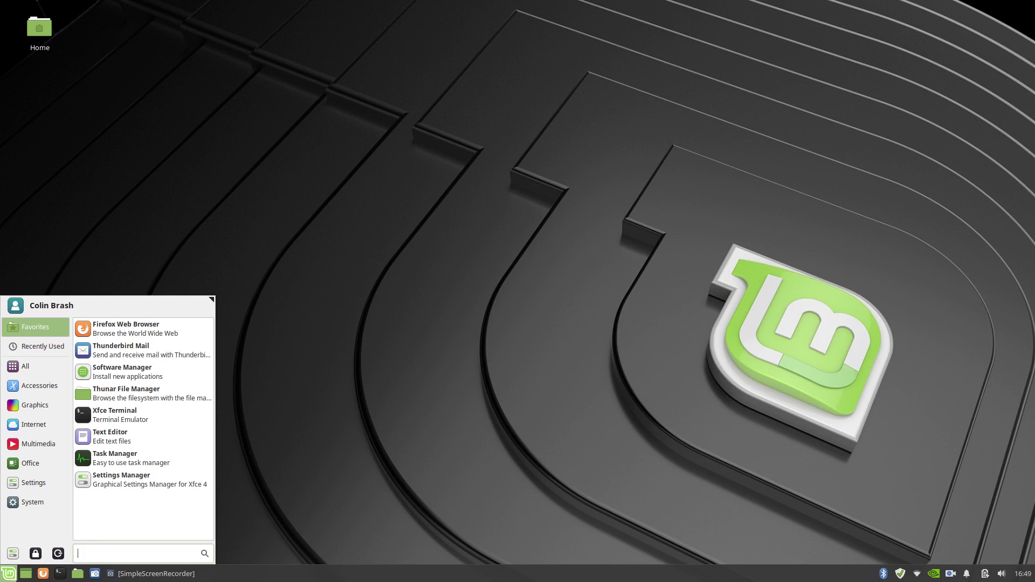
- Launch Firewall Configuration via a 'fire' menu search, authenticate, and turn the Status off
{"action": "type", "text": "fire"}
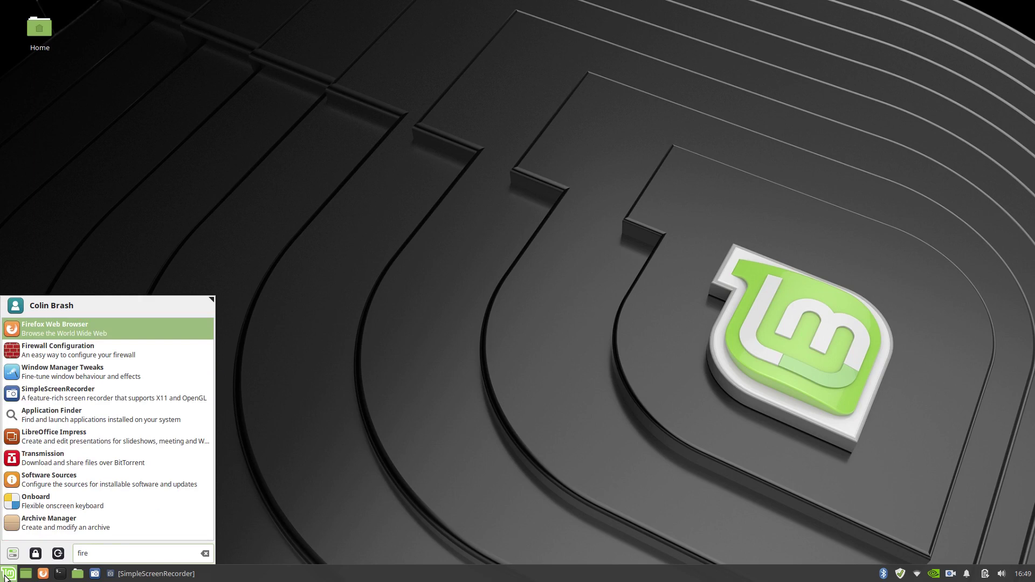
{"action": "key", "text": "Down"}
{"action": "key", "text": "Return"}
{"action": "type", "text": "*******"}
{"action": "key", "text": "Return"}
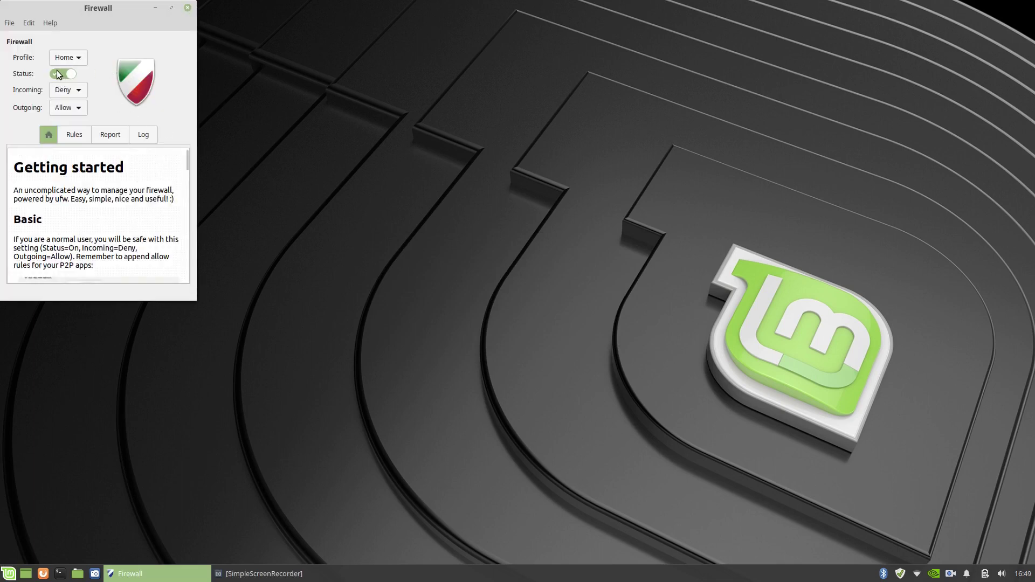
{"action": "left_click", "coordinate": [57, 74]}
{"action": "left_click", "coordinate": [188, 9]}
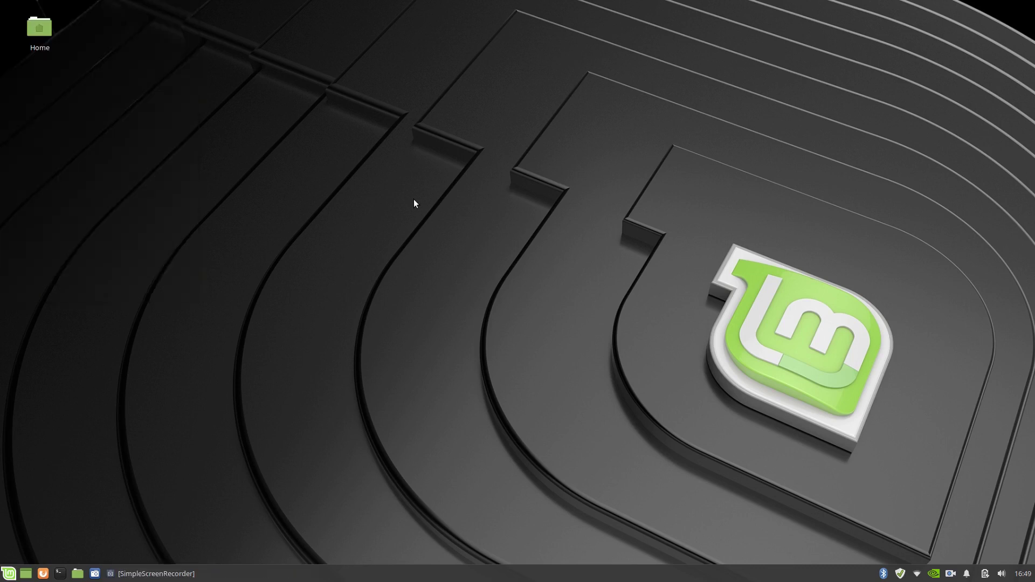
{"action": "left_click", "coordinate": [77, 573]}
{"action": "scroll", "coordinate": [40, 185], "scroll_direction": "down", "scroll_amount": 1}
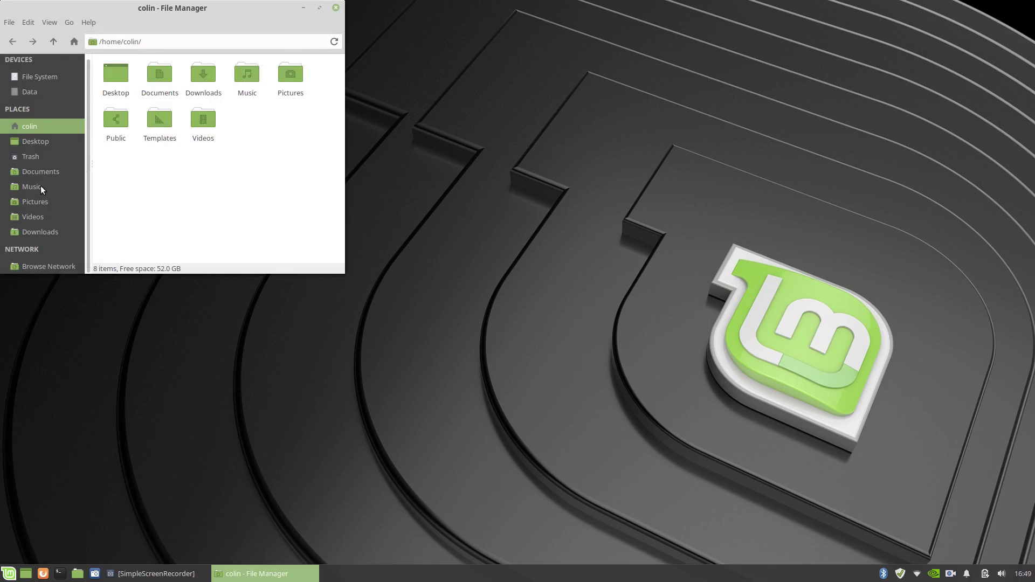
{"action": "left_click", "coordinate": [38, 264]}
{"action": "left_click", "coordinate": [127, 74]}
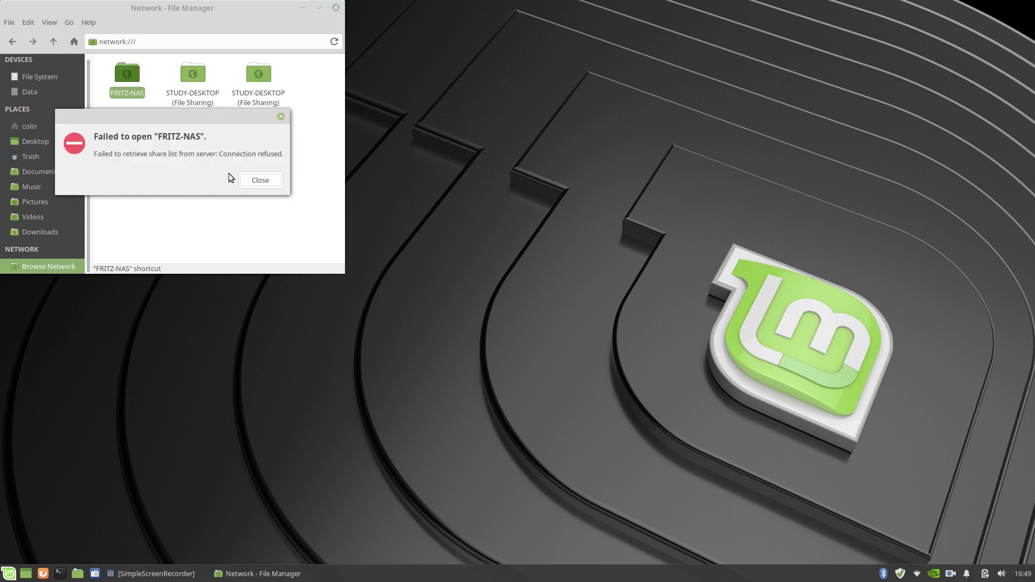
{"action": "left_click", "coordinate": [255, 180]}
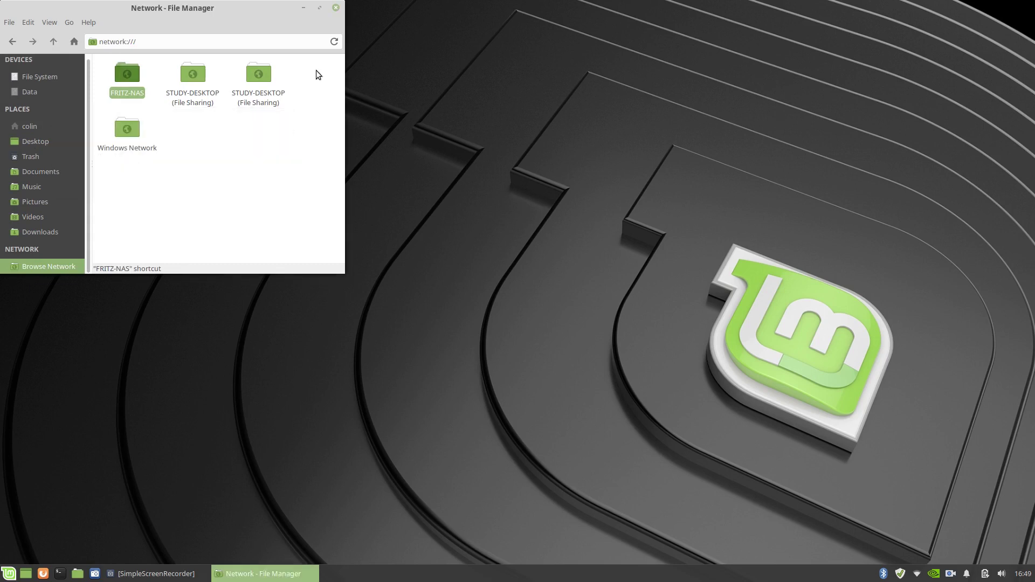
{"action": "left_click", "coordinate": [335, 7]}
{"action": "left_click", "coordinate": [9, 574]}
{"action": "left_click", "coordinate": [9, 574]}
{"action": "left_click", "coordinate": [78, 575]}
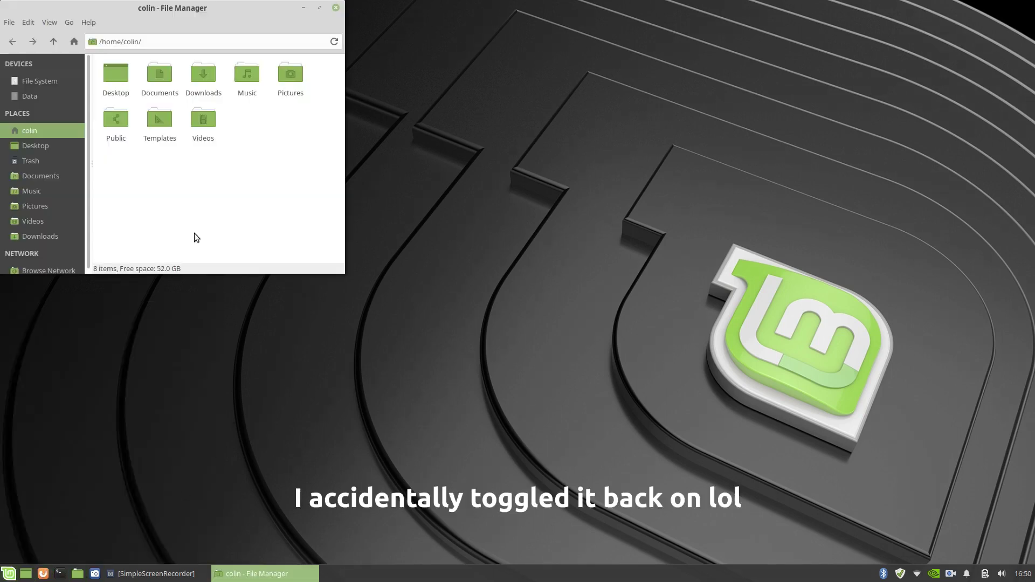
{"action": "left_click", "coordinate": [32, 271]}
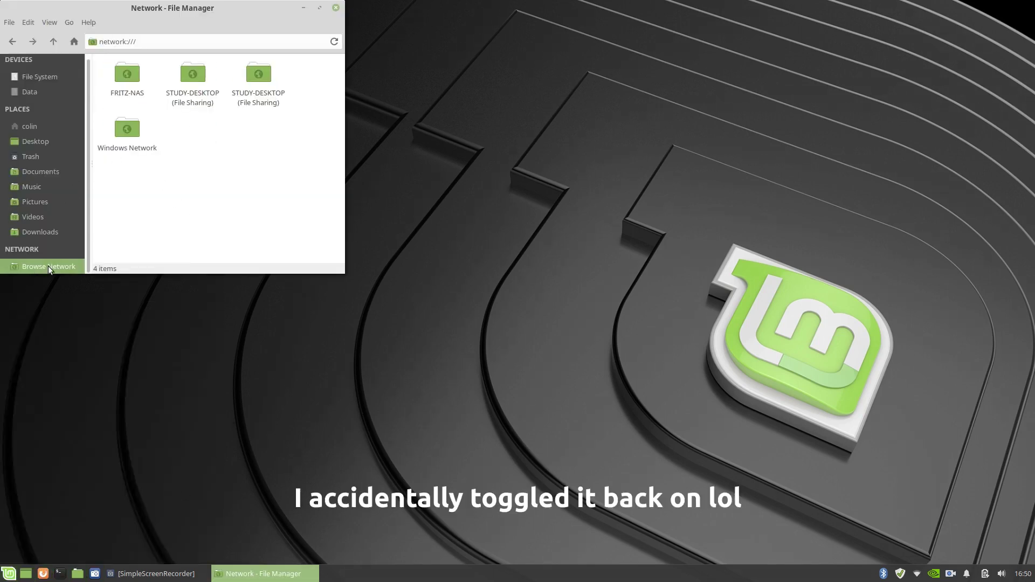
{"action": "left_click", "coordinate": [130, 82]}
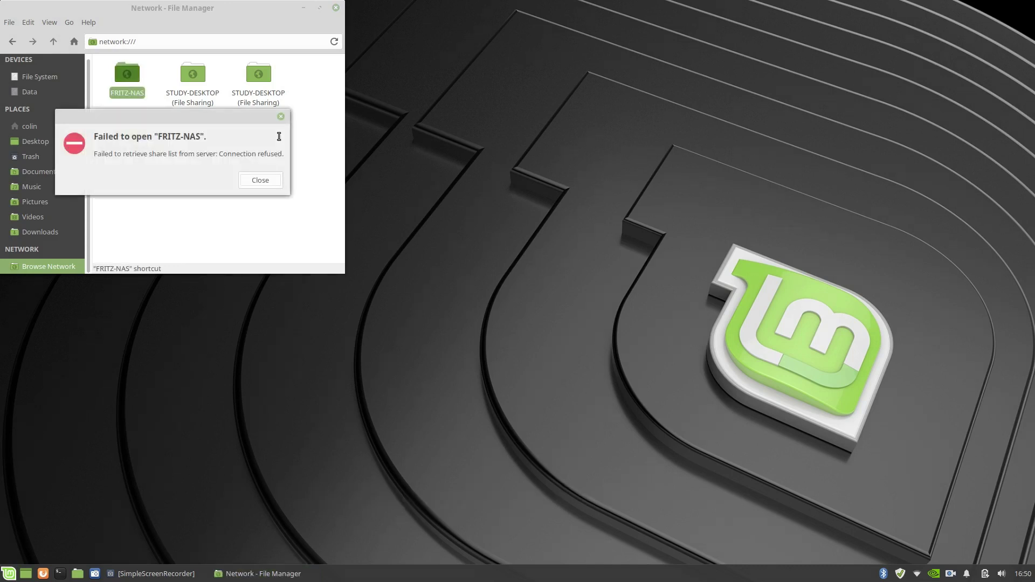
{"action": "left_click", "coordinate": [261, 181]}
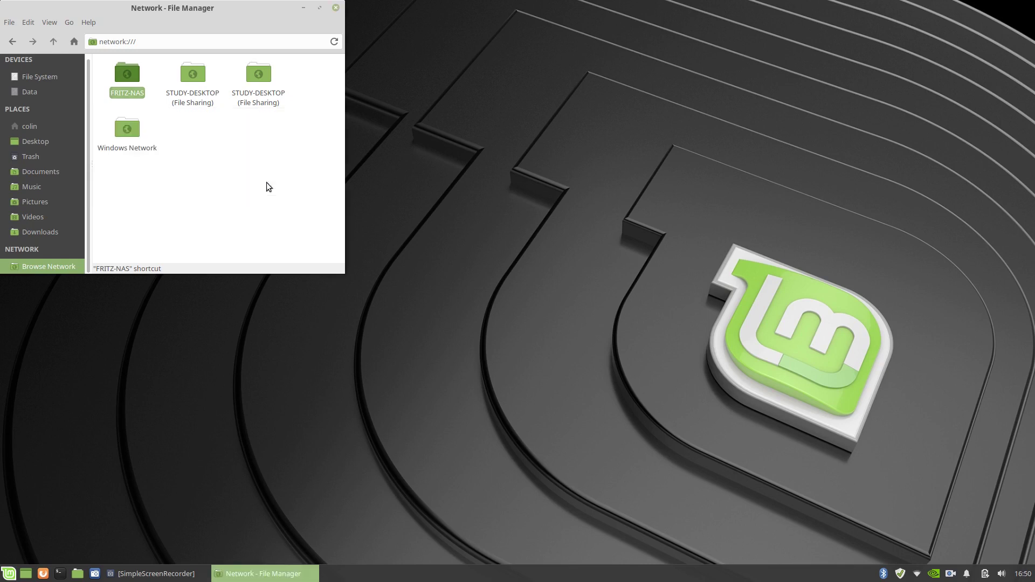
{"action": "left_click", "coordinate": [335, 8]}
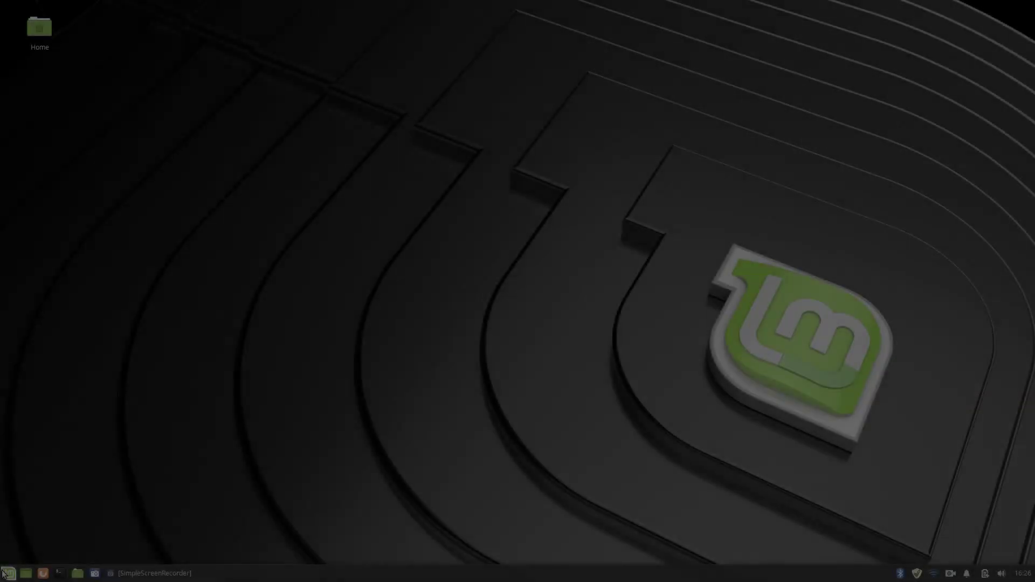
{"action": "left_click", "coordinate": [3, 574]}
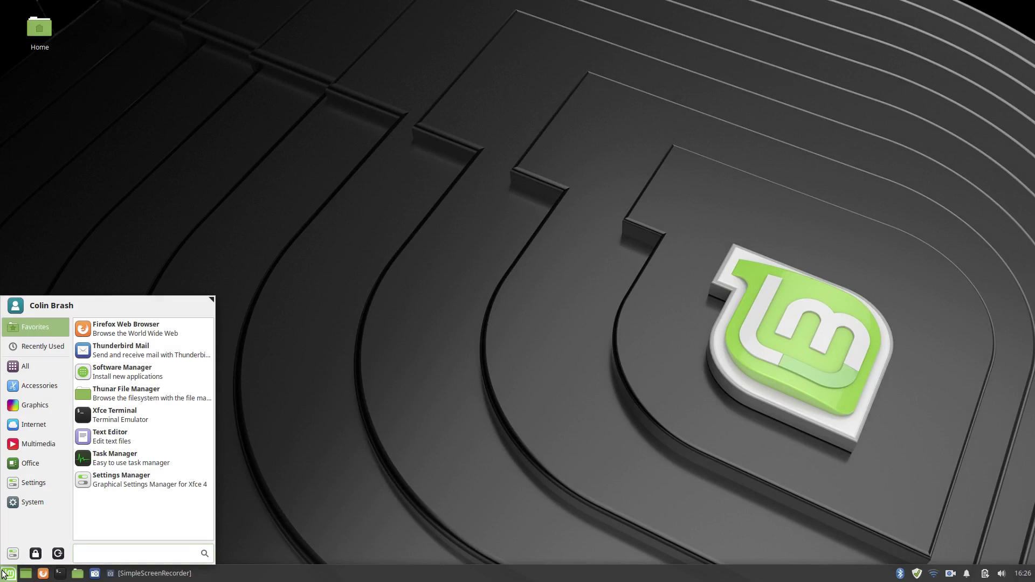
{"action": "left_click", "coordinate": [25, 360]}
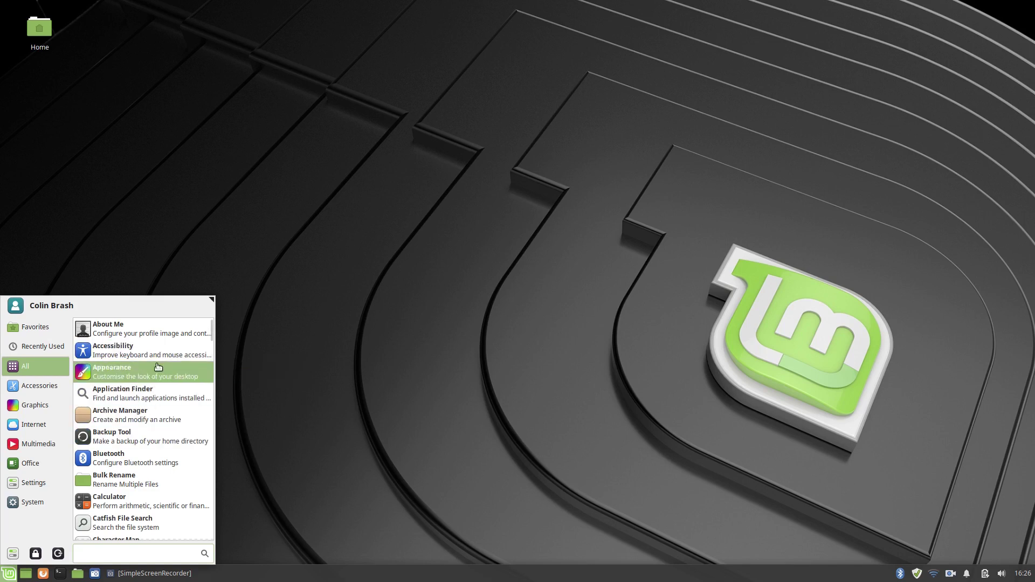
{"action": "scroll", "coordinate": [167, 363], "scroll_direction": "down", "scroll_amount": 2}
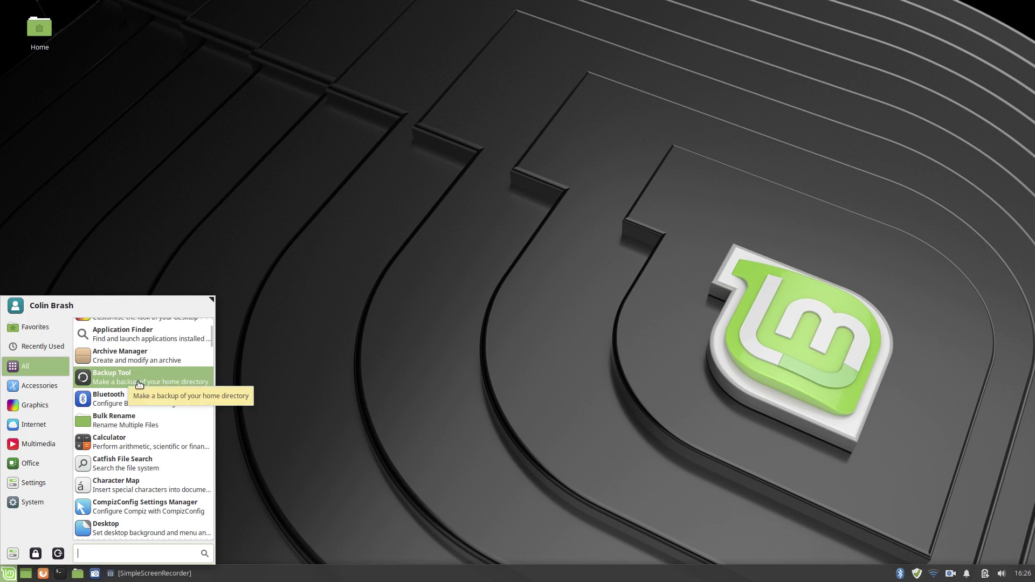
{"action": "left_click", "coordinate": [610, 153]}
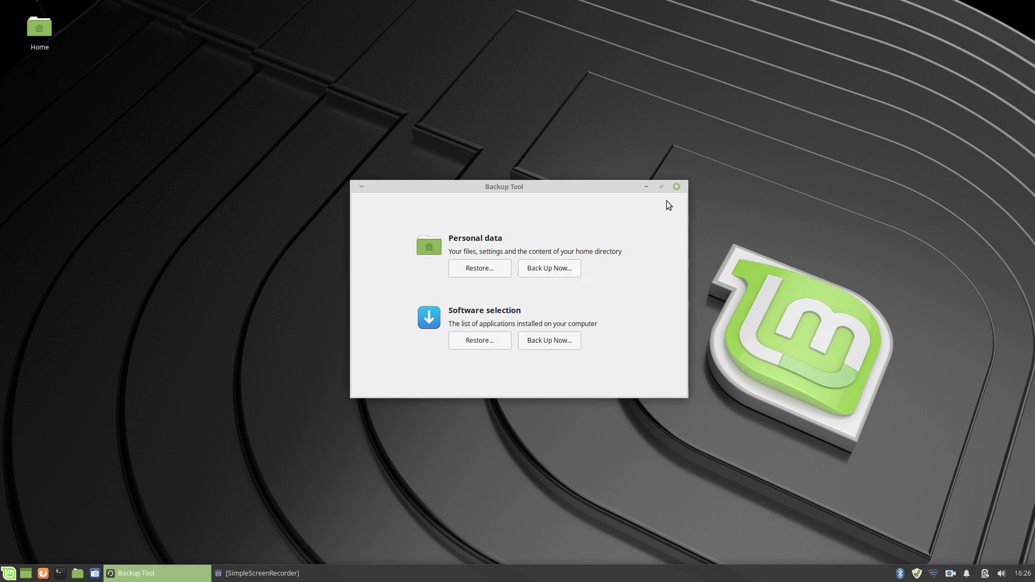
{"action": "left_click", "coordinate": [676, 186]}
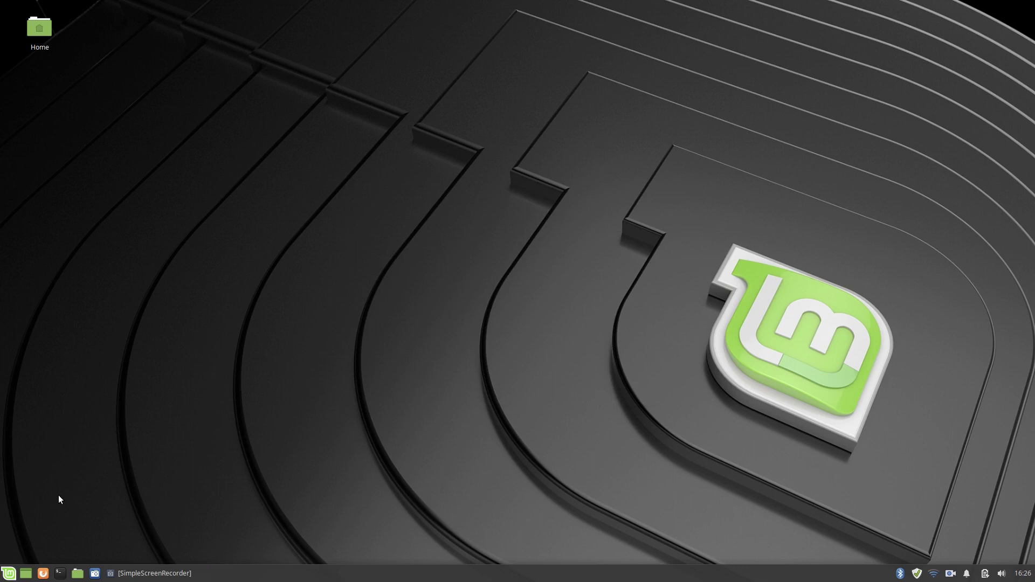
- Open the Whisker Menu's All category and scroll through every installed application
{"action": "left_click", "coordinate": [5, 576]}
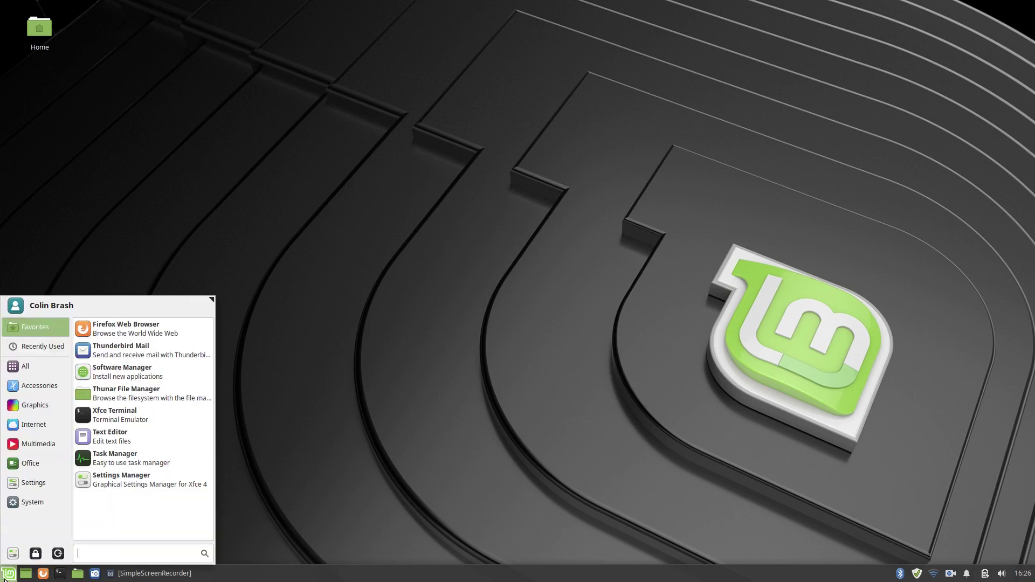
{"action": "left_click", "coordinate": [25, 366]}
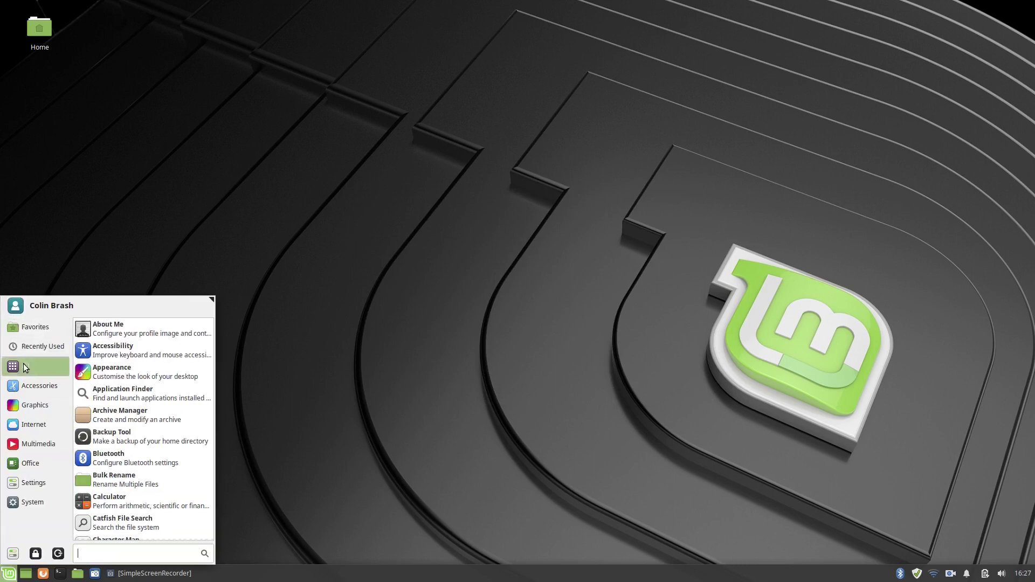
{"action": "scroll", "coordinate": [153, 400], "scroll_direction": "down", "scroll_amount": 1}
{"action": "scroll", "coordinate": [153, 400], "scroll_direction": "down", "scroll_amount": 2}
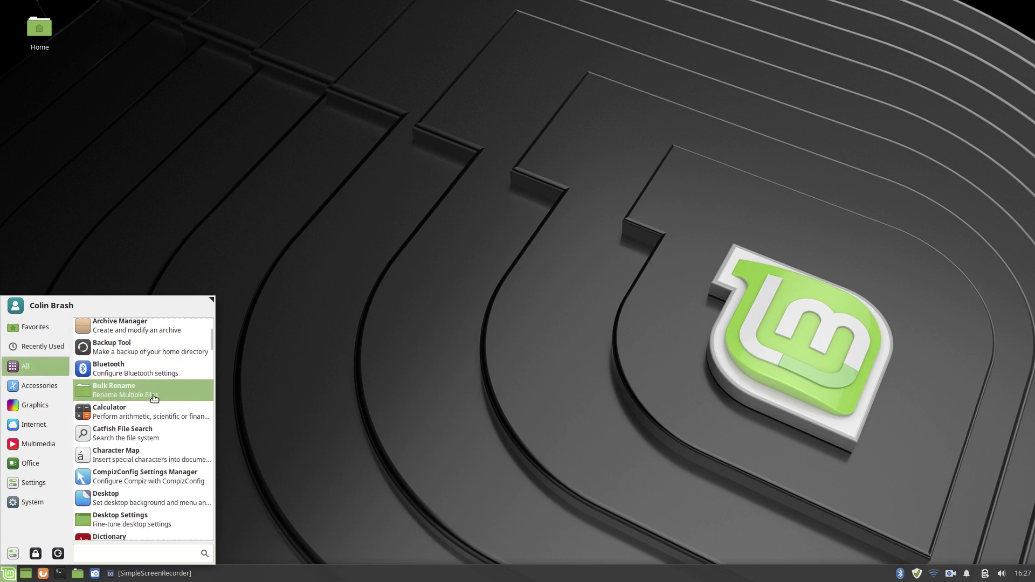
{"action": "scroll", "coordinate": [159, 384], "scroll_direction": "down", "scroll_amount": 1}
{"action": "scroll", "coordinate": [158, 381], "scroll_direction": "down", "scroll_amount": 1}
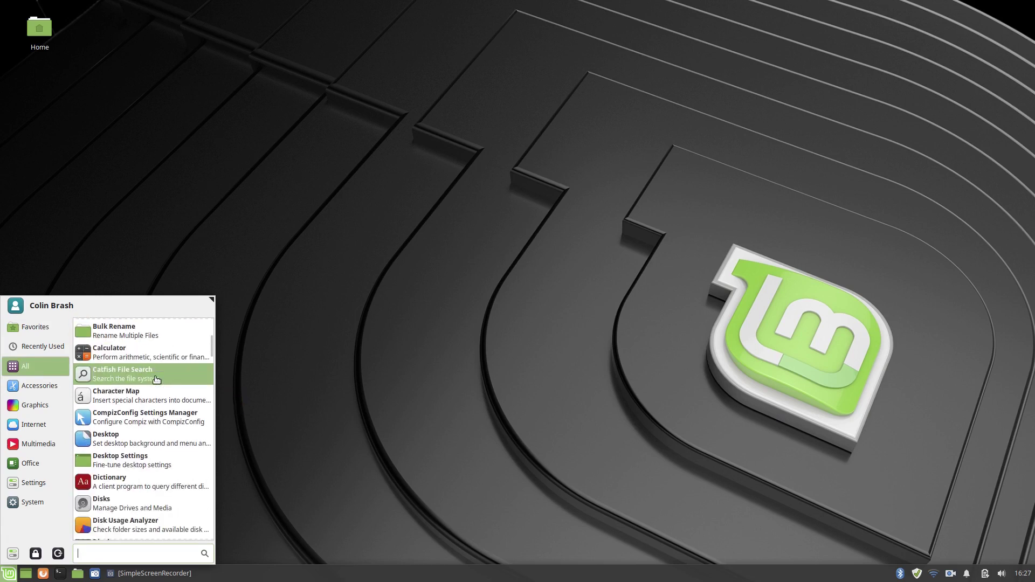
{"action": "scroll", "coordinate": [156, 380], "scroll_direction": "down", "scroll_amount": 1}
{"action": "scroll", "coordinate": [156, 380], "scroll_direction": "down", "scroll_amount": 3}
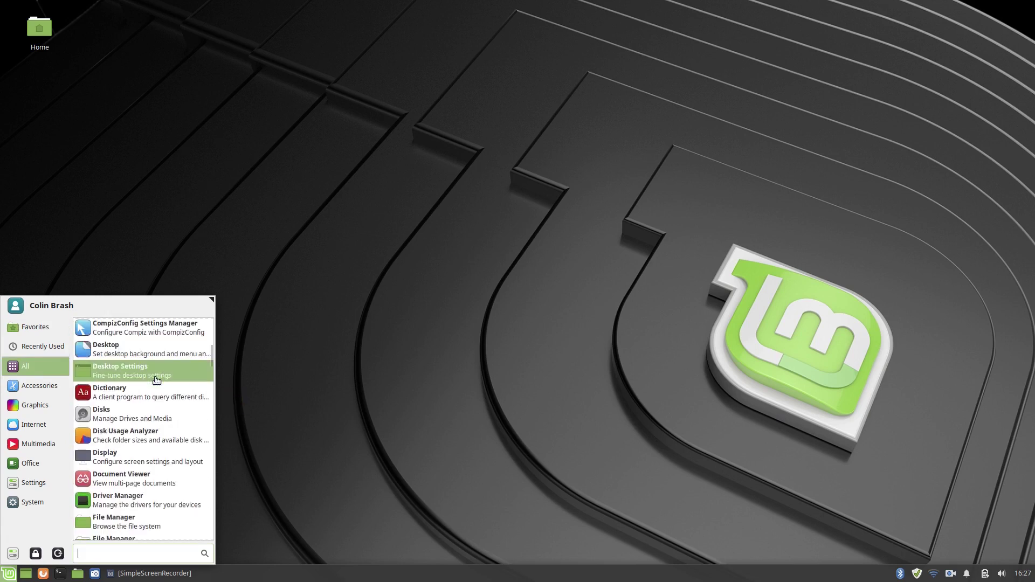
{"action": "scroll", "coordinate": [157, 380], "scroll_direction": "down", "scroll_amount": 3}
{"action": "scroll", "coordinate": [157, 380], "scroll_direction": "down", "scroll_amount": 3}
{"action": "scroll", "coordinate": [156, 380], "scroll_direction": "down", "scroll_amount": 4}
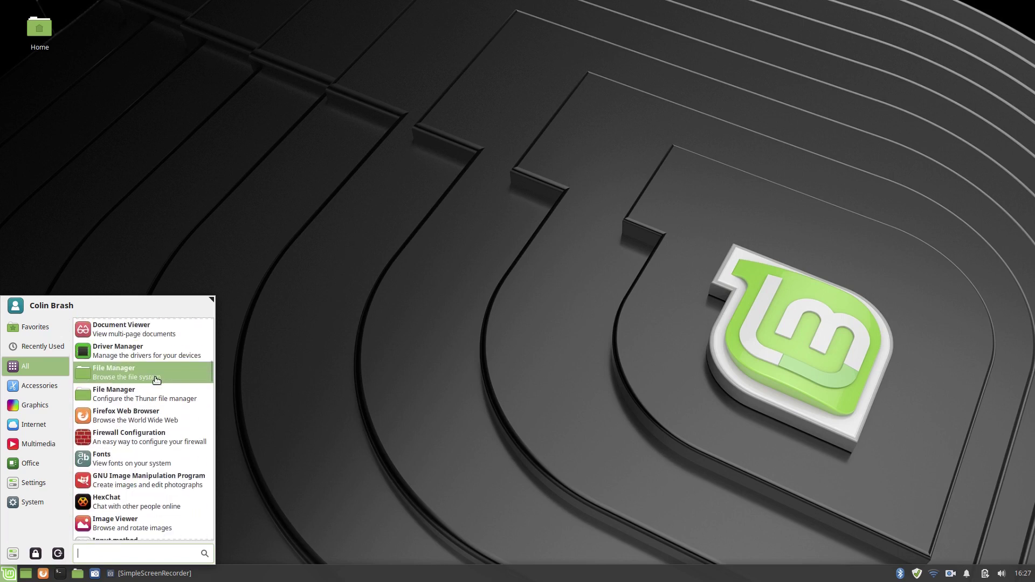
{"action": "scroll", "coordinate": [156, 380], "scroll_direction": "down", "scroll_amount": 5}
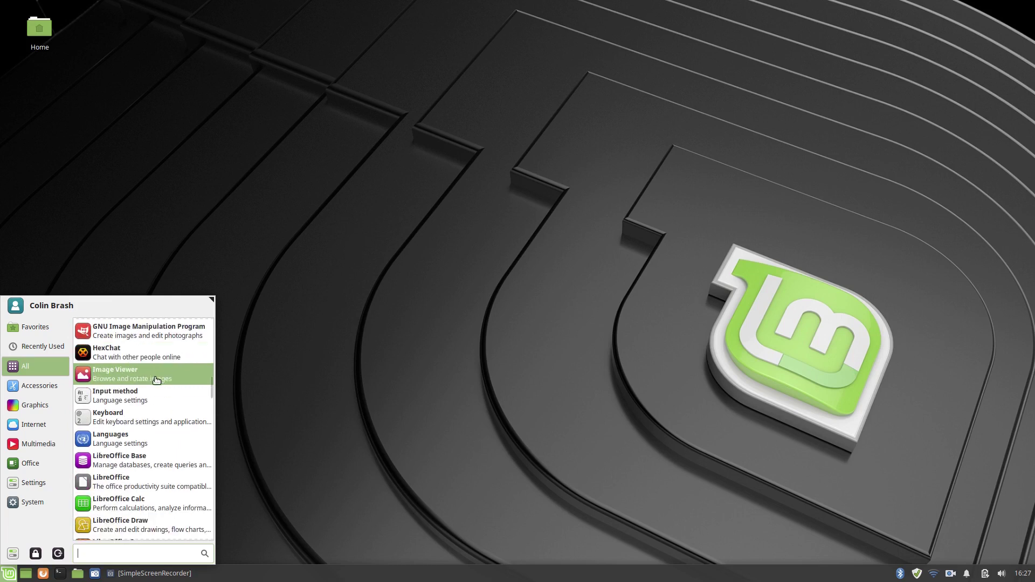
{"action": "scroll", "coordinate": [157, 380], "scroll_direction": "down", "scroll_amount": 6}
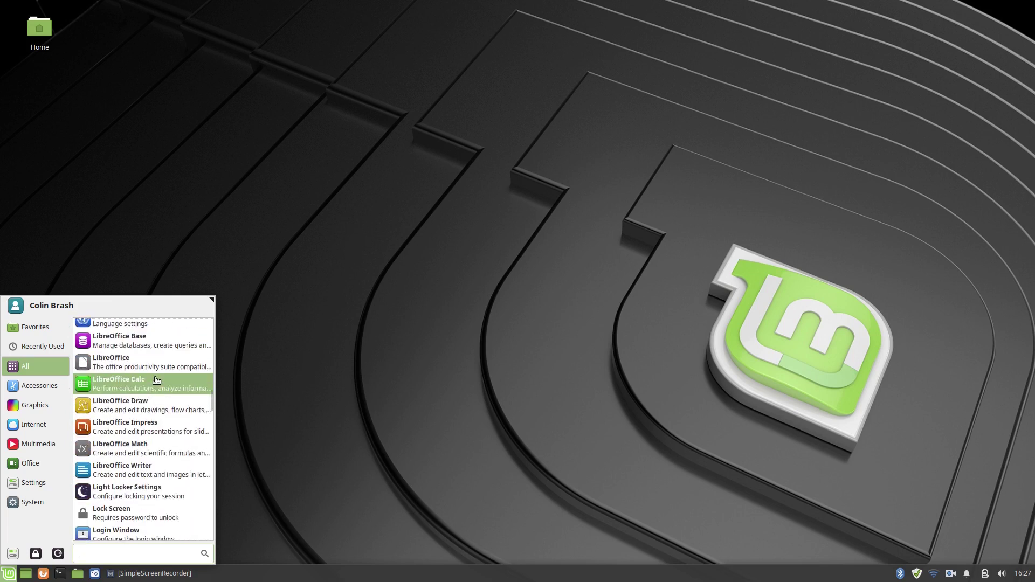
{"action": "scroll", "coordinate": [157, 380], "scroll_direction": "down", "scroll_amount": 6}
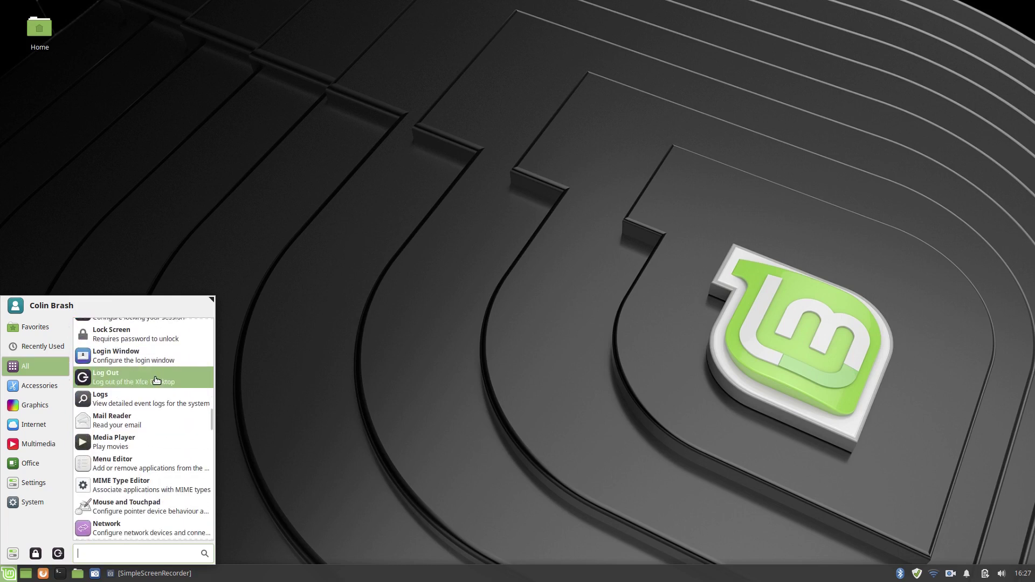
{"action": "scroll", "coordinate": [156, 380], "scroll_direction": "down", "scroll_amount": 7}
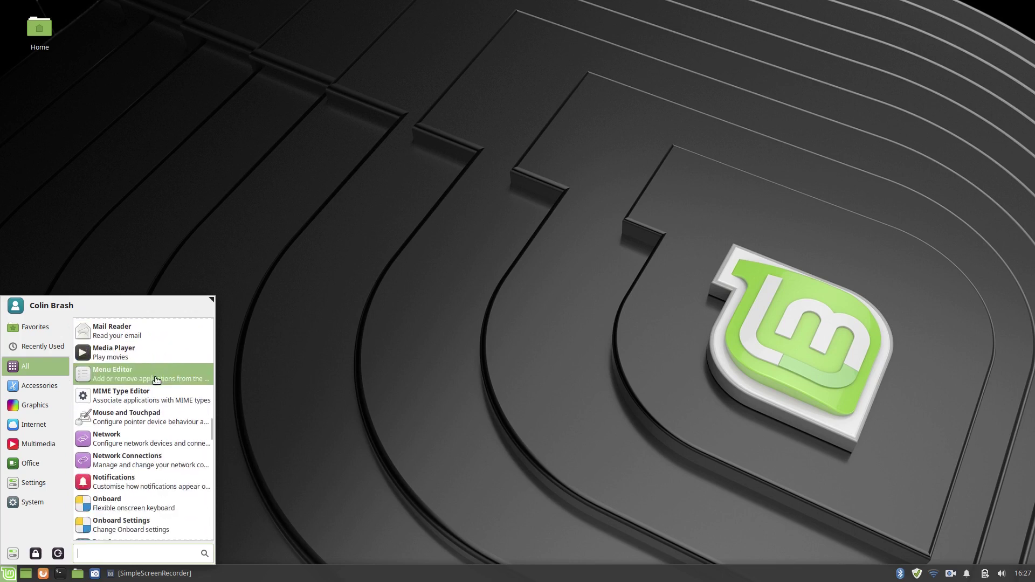
{"action": "scroll", "coordinate": [156, 380], "scroll_direction": "down", "scroll_amount": 7}
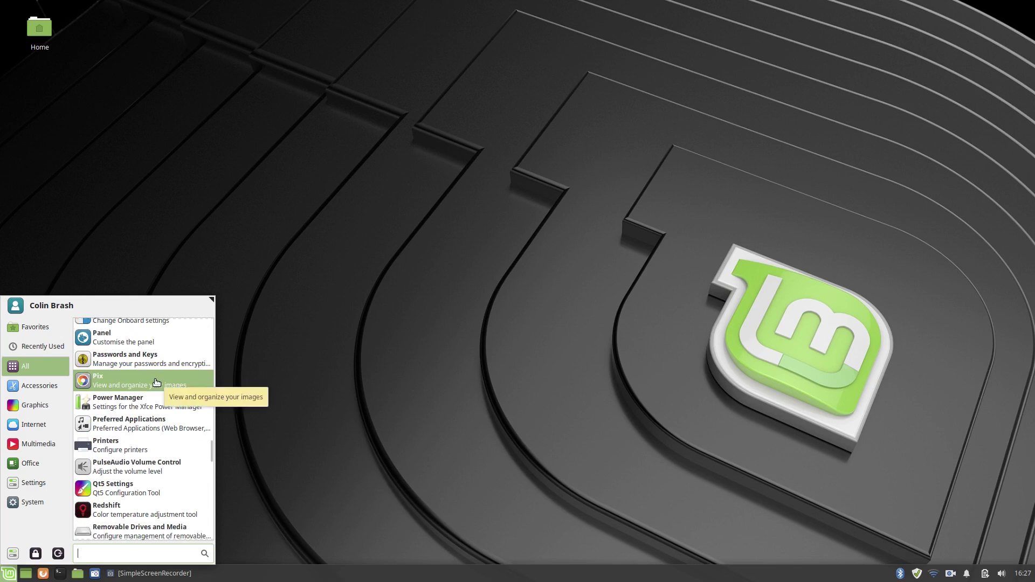
{"action": "scroll", "coordinate": [157, 381], "scroll_direction": "down", "scroll_amount": 1}
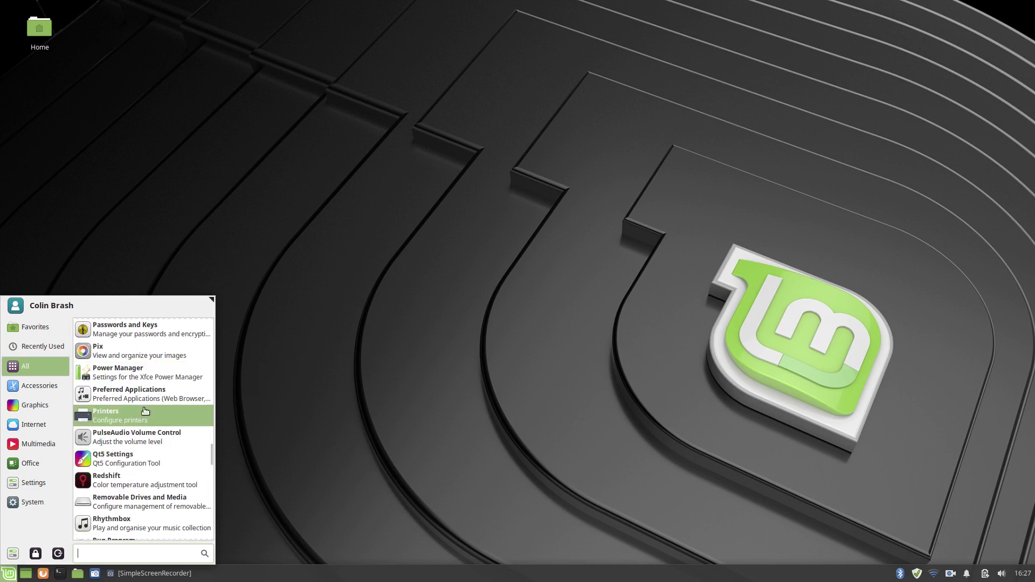
{"action": "scroll", "coordinate": [145, 411], "scroll_direction": "down", "scroll_amount": 2}
{"action": "scroll", "coordinate": [146, 411], "scroll_direction": "down", "scroll_amount": 3}
{"action": "scroll", "coordinate": [145, 411], "scroll_direction": "down", "scroll_amount": 4}
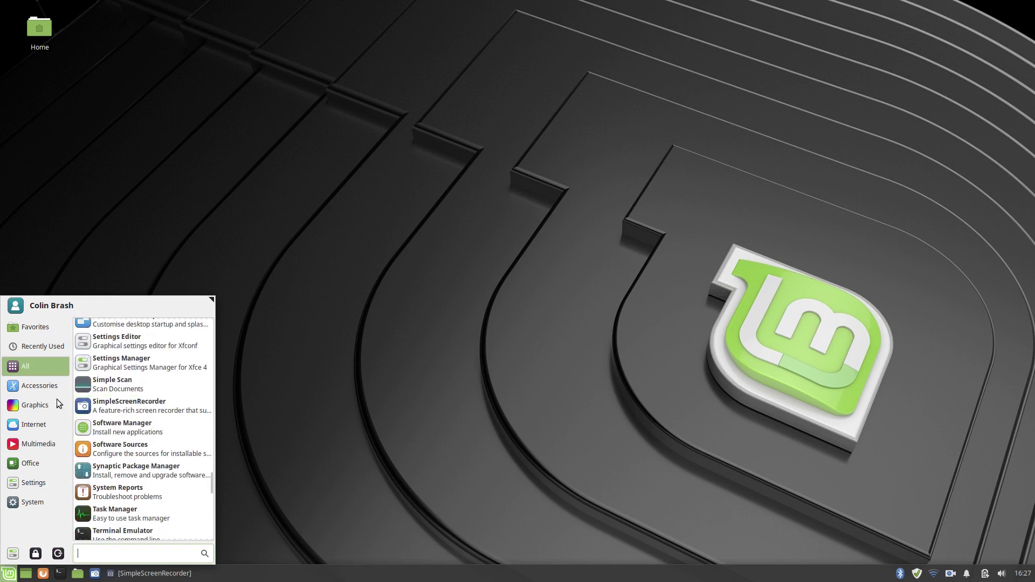
{"action": "scroll", "coordinate": [151, 384], "scroll_direction": "down", "scroll_amount": 1}
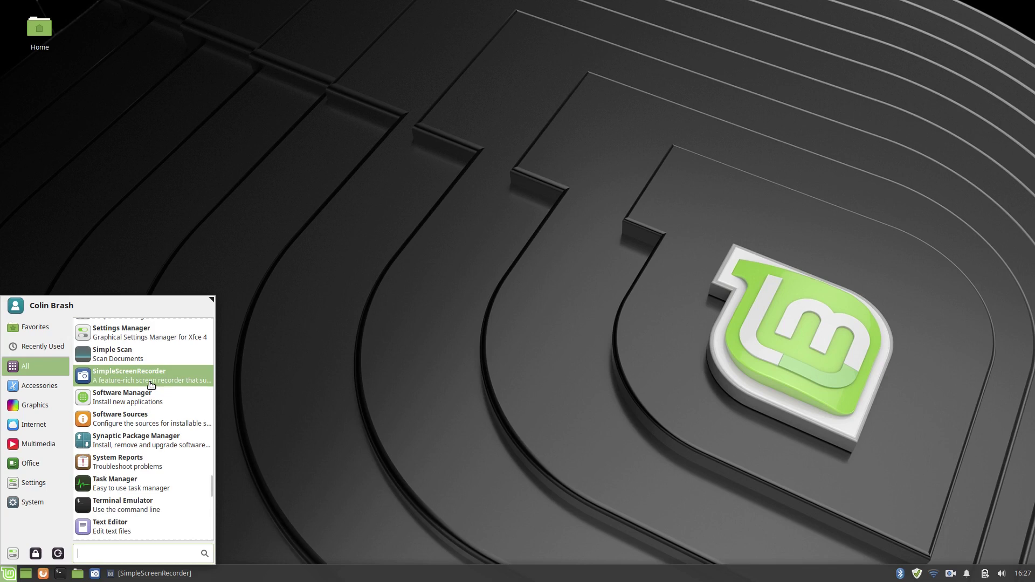
{"action": "scroll", "coordinate": [151, 384], "scroll_direction": "down", "scroll_amount": 1}
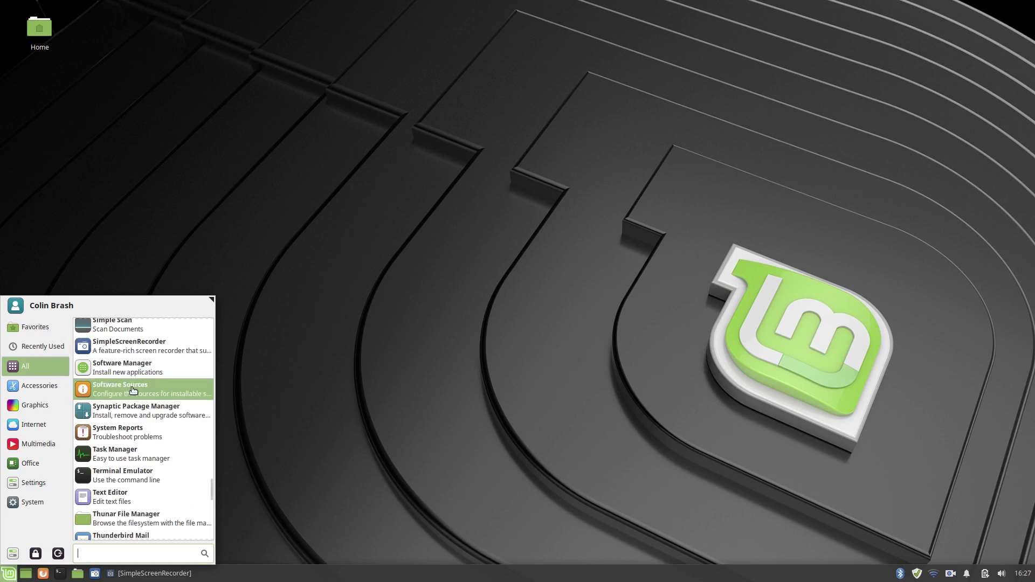
{"action": "scroll", "coordinate": [133, 390], "scroll_direction": "down", "scroll_amount": 1}
{"action": "scroll", "coordinate": [133, 390], "scroll_direction": "down", "scroll_amount": 2}
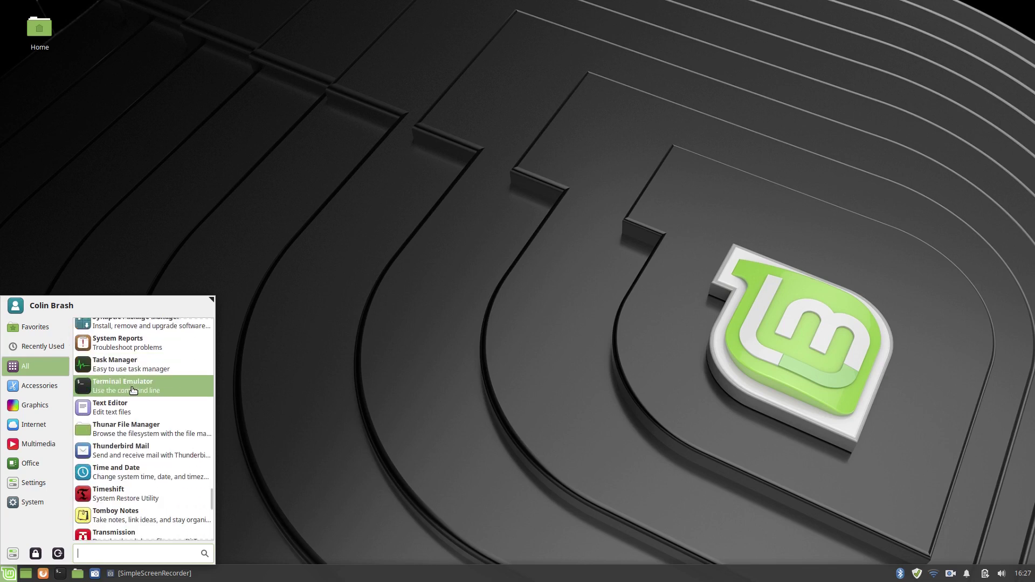
{"action": "scroll", "coordinate": [133, 390], "scroll_direction": "down", "scroll_amount": 1}
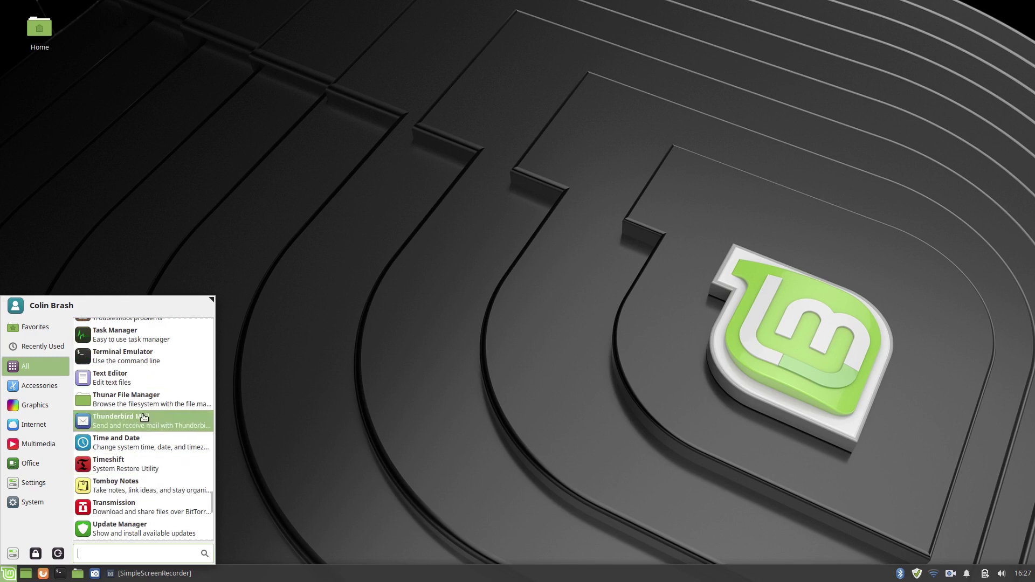
{"action": "scroll", "coordinate": [143, 417], "scroll_direction": "down", "scroll_amount": 1}
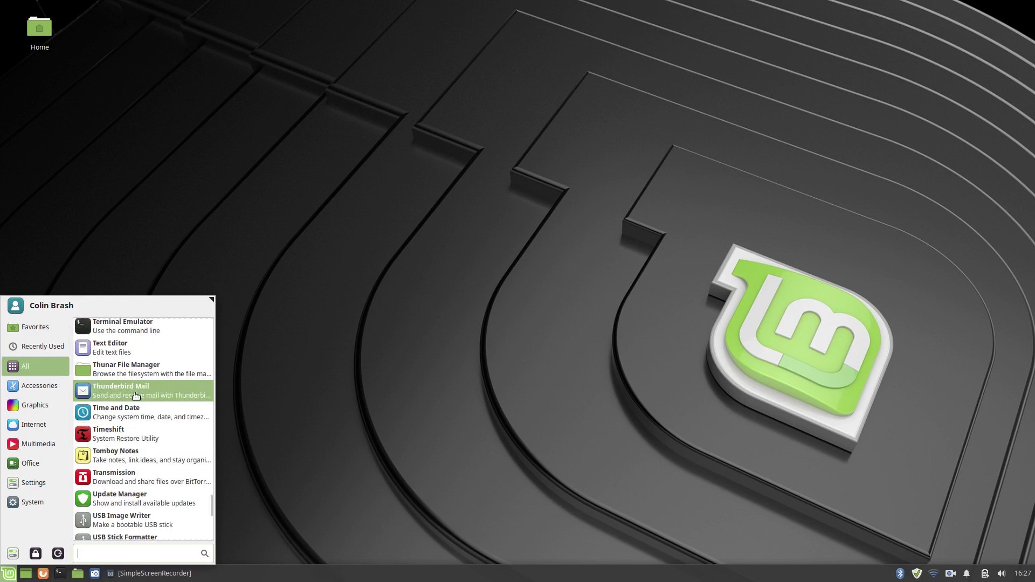
{"action": "scroll", "coordinate": [136, 396], "scroll_direction": "down", "scroll_amount": 1}
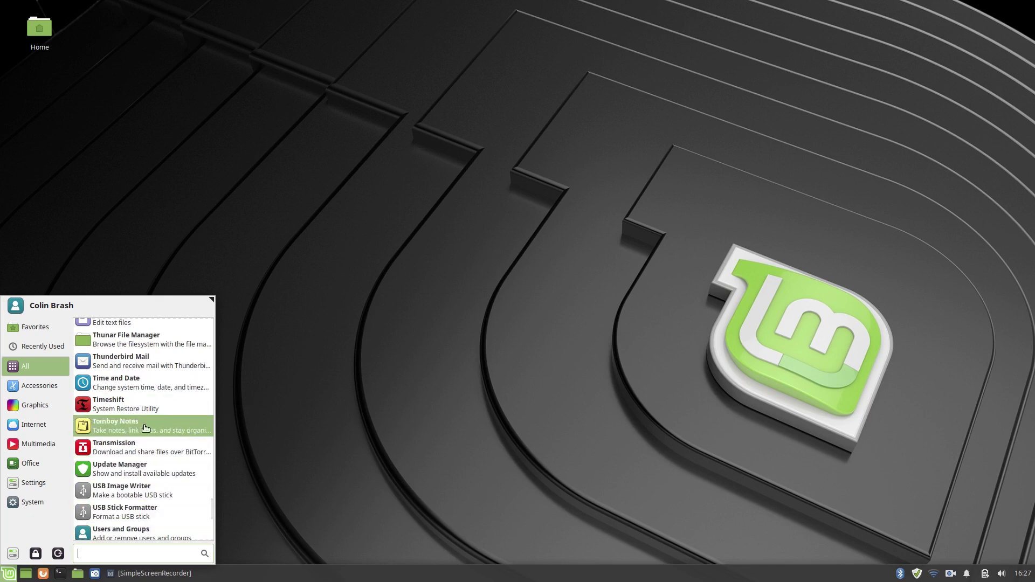
{"action": "scroll", "coordinate": [159, 422], "scroll_direction": "down", "scroll_amount": 1}
{"action": "scroll", "coordinate": [159, 421], "scroll_direction": "down", "scroll_amount": 4}
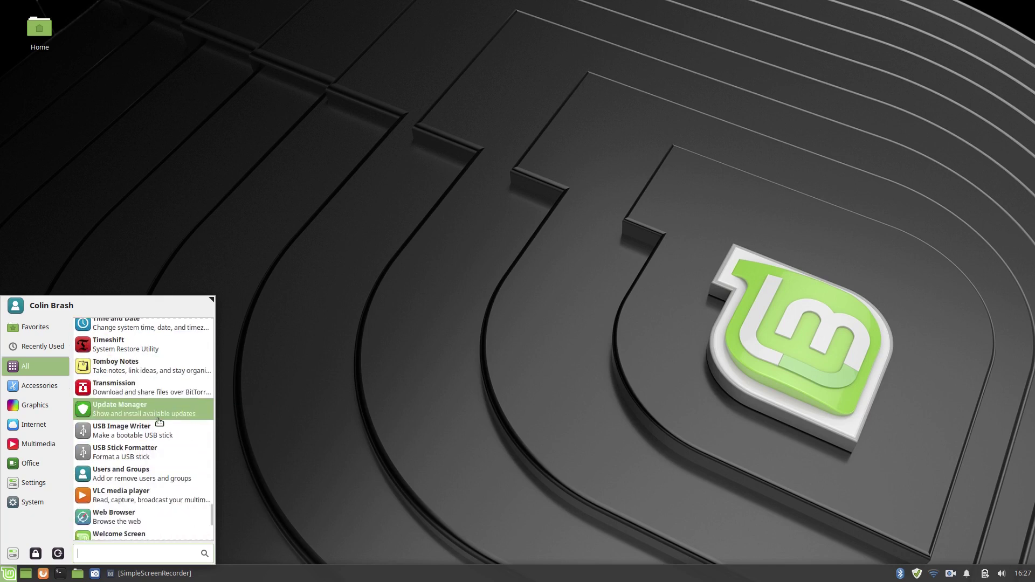
{"action": "scroll", "coordinate": [159, 422], "scroll_direction": "down", "scroll_amount": 1}
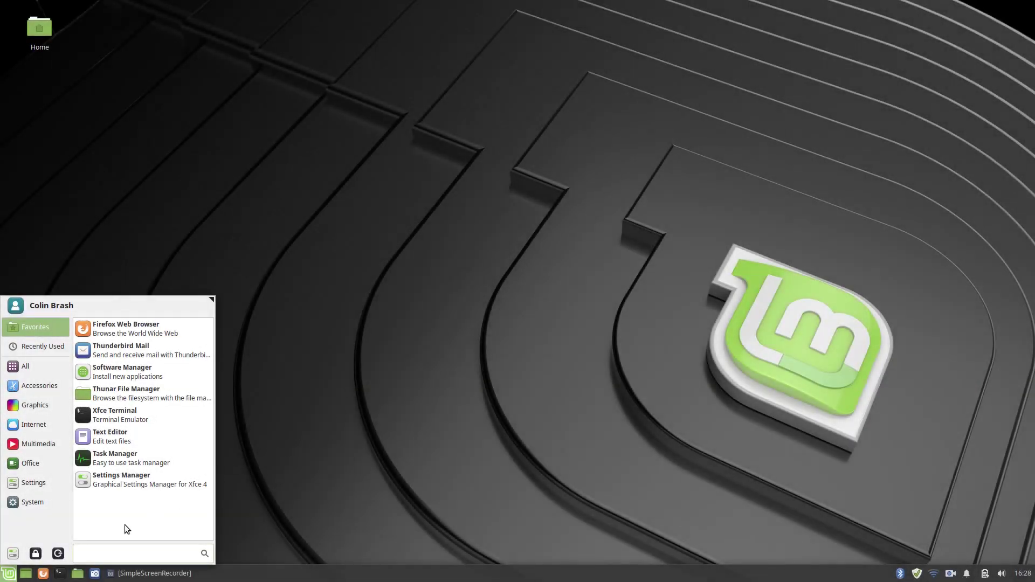
- Launch Software Manager from a menu search for 's', browse the Flatpak category, and go back home
{"action": "left_click", "coordinate": [7, 579]}
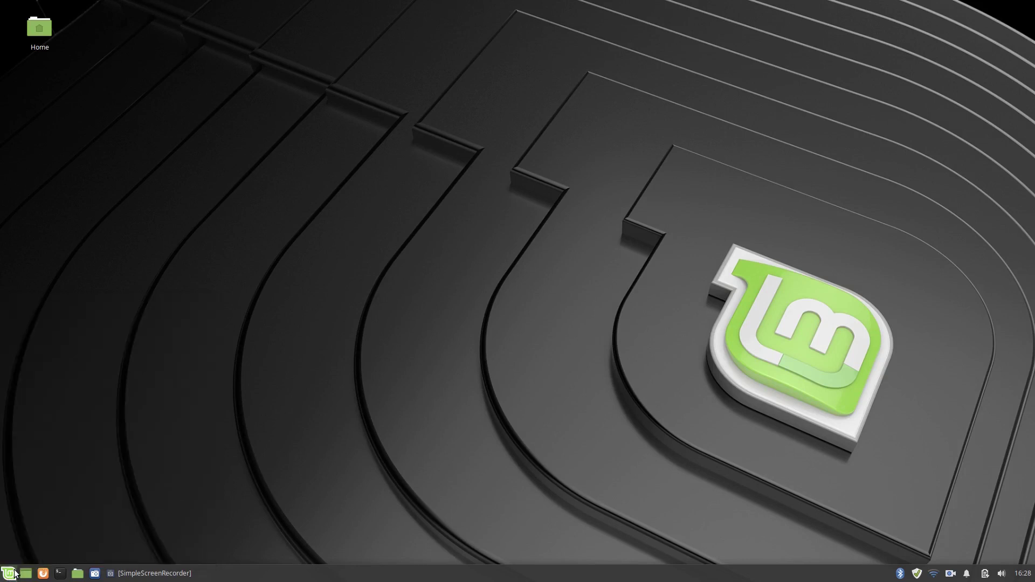
{"action": "left_click", "coordinate": [11, 573]}
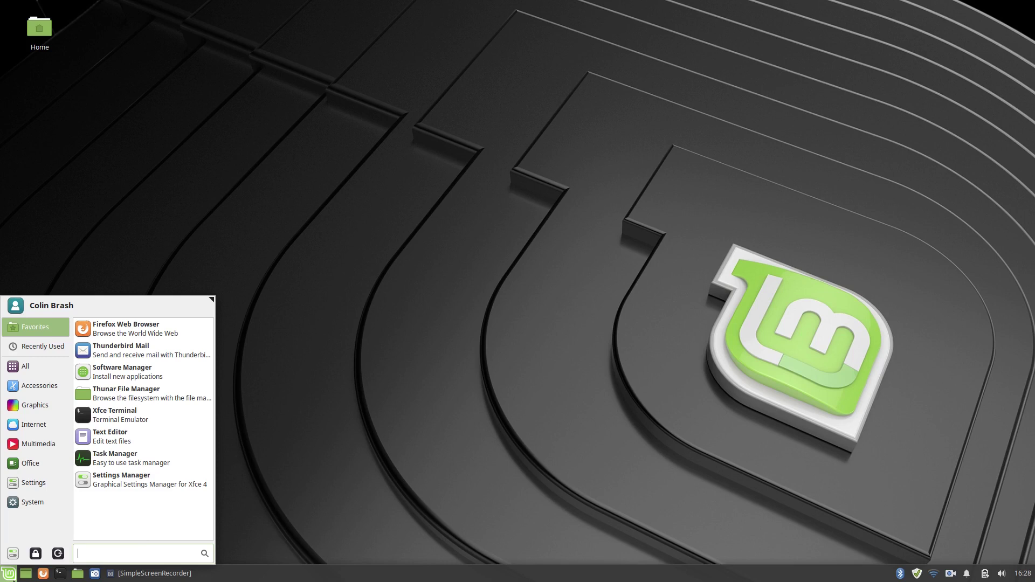
{"action": "type", "text": "s"}
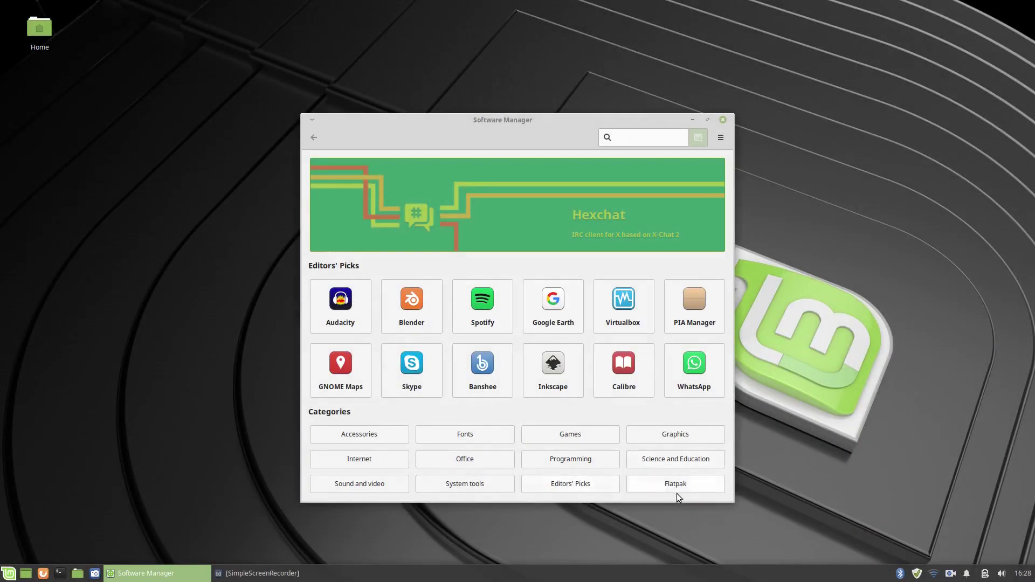
{"action": "left_click", "coordinate": [672, 488]}
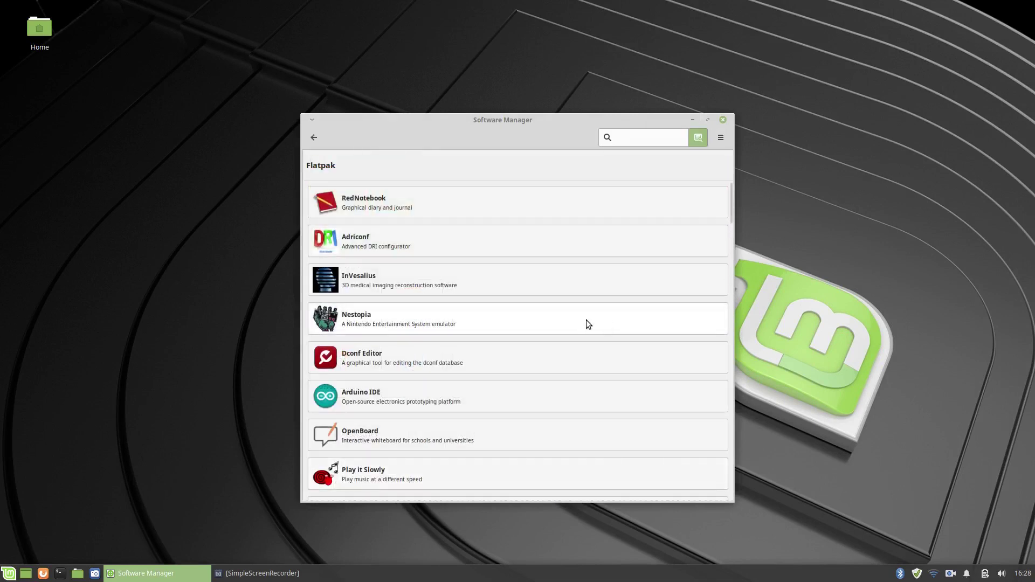
{"action": "scroll", "coordinate": [419, 239], "scroll_direction": "down", "scroll_amount": 15}
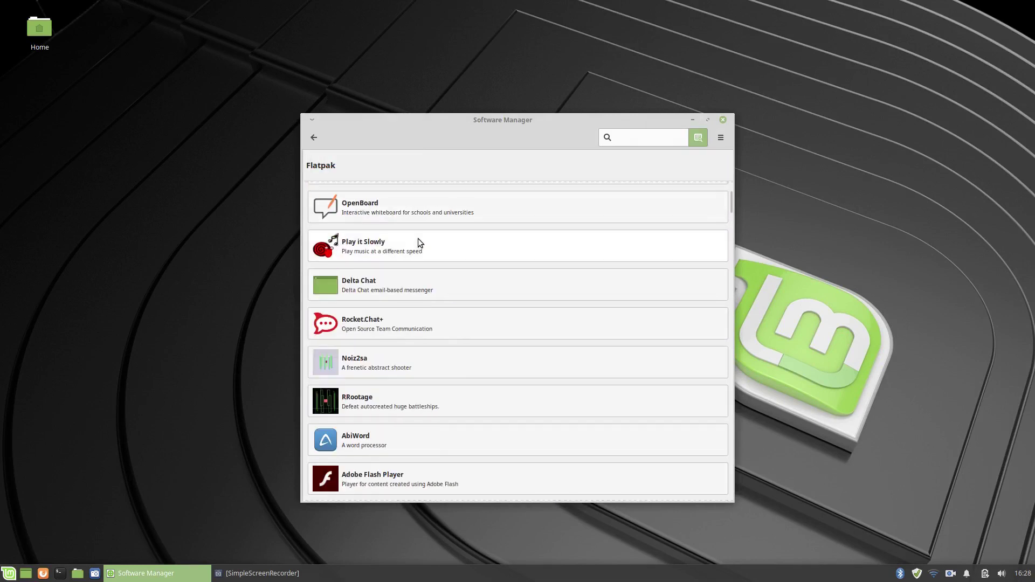
{"action": "scroll", "coordinate": [418, 238], "scroll_direction": "down", "scroll_amount": 3}
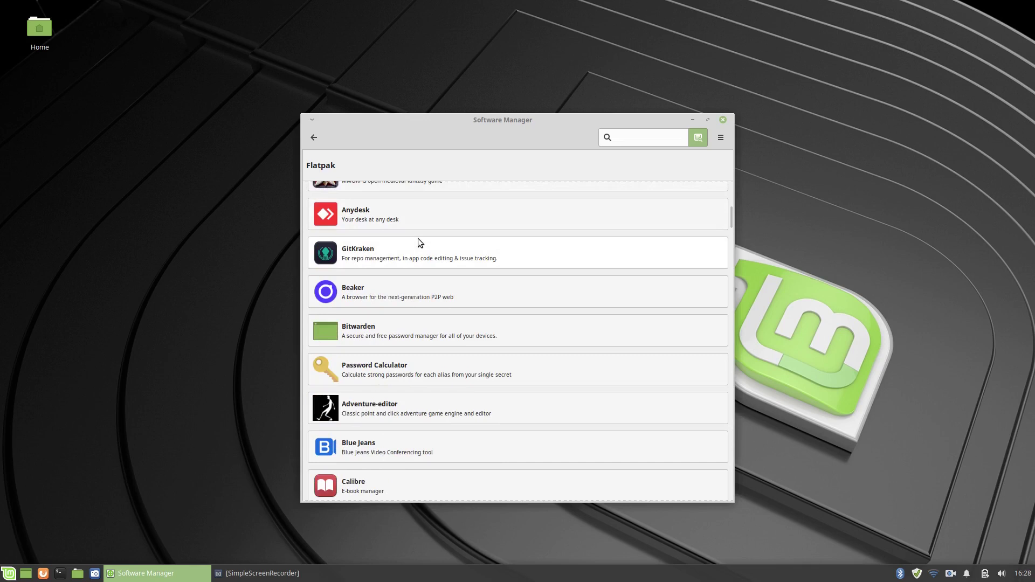
{"action": "scroll", "coordinate": [414, 268], "scroll_direction": "down", "scroll_amount": 18}
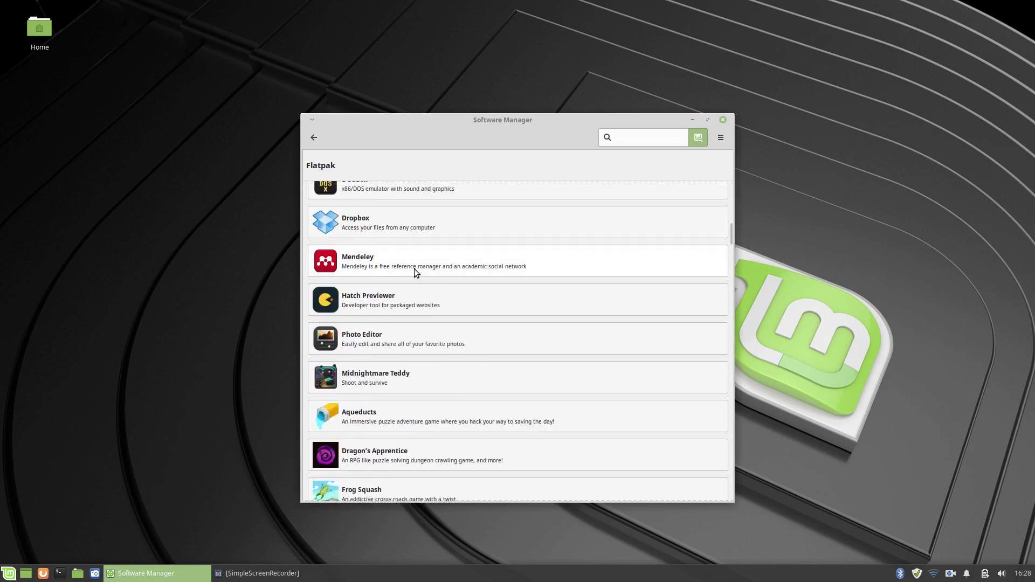
{"action": "scroll", "coordinate": [414, 269], "scroll_direction": "down", "scroll_amount": 20}
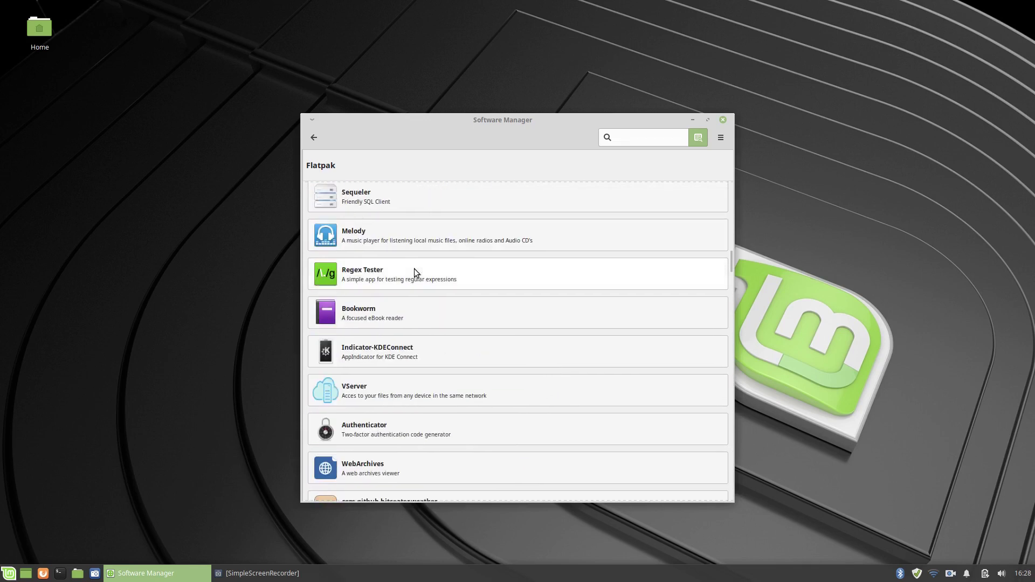
{"action": "scroll", "coordinate": [415, 269], "scroll_direction": "down", "scroll_amount": 10}
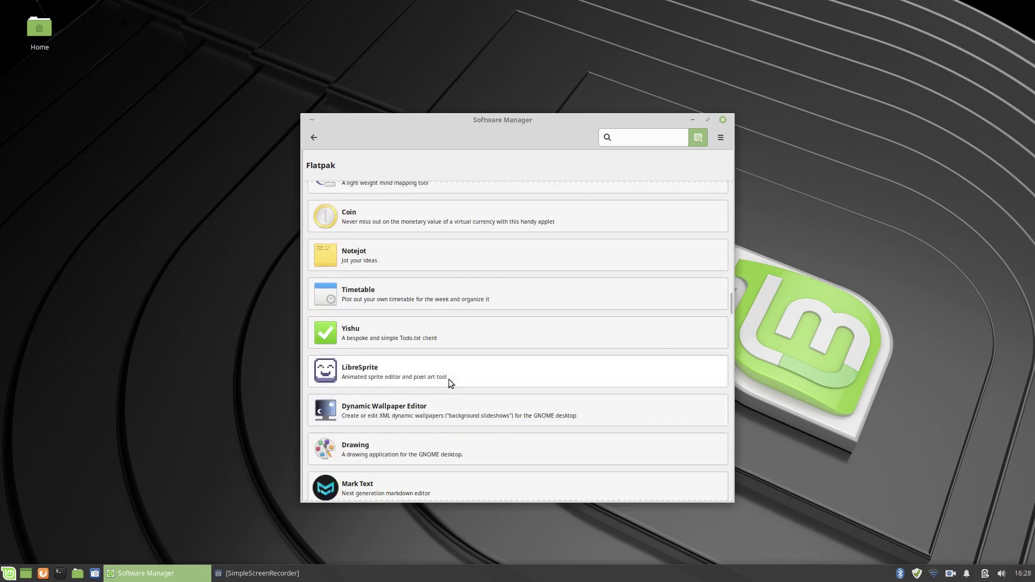
{"action": "left_click", "coordinate": [314, 138]}
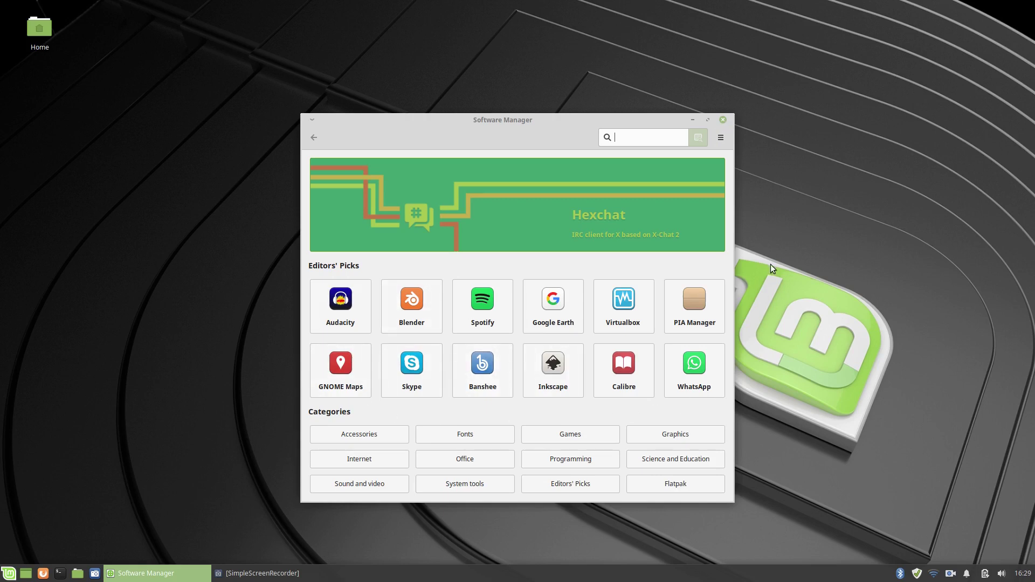
- Close Software Manager, confirm Firefox version 66.0.2 under Help > About Firefox, then close Firefox
{"action": "left_click", "coordinate": [723, 120]}
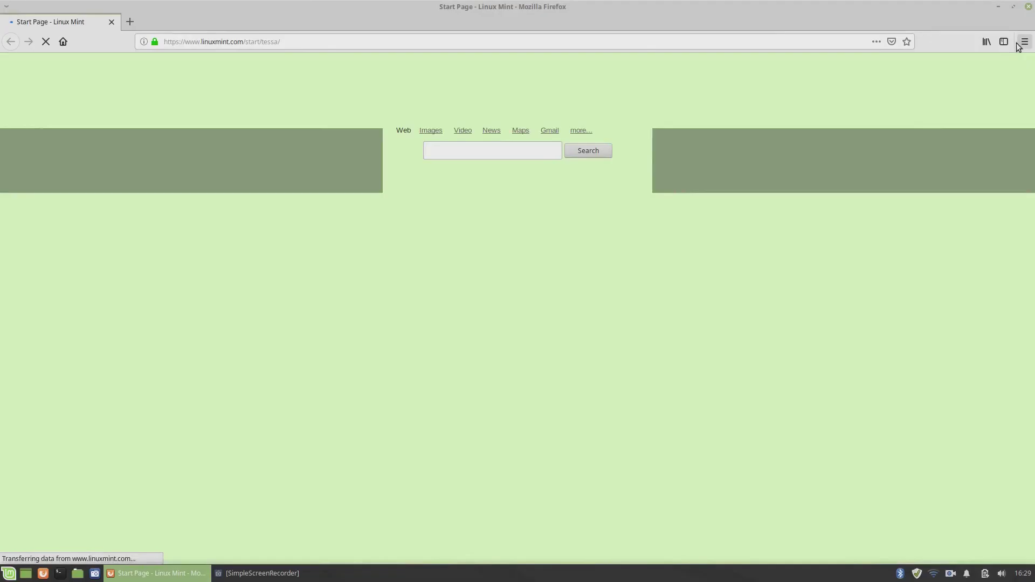
{"action": "left_click", "coordinate": [1025, 41]}
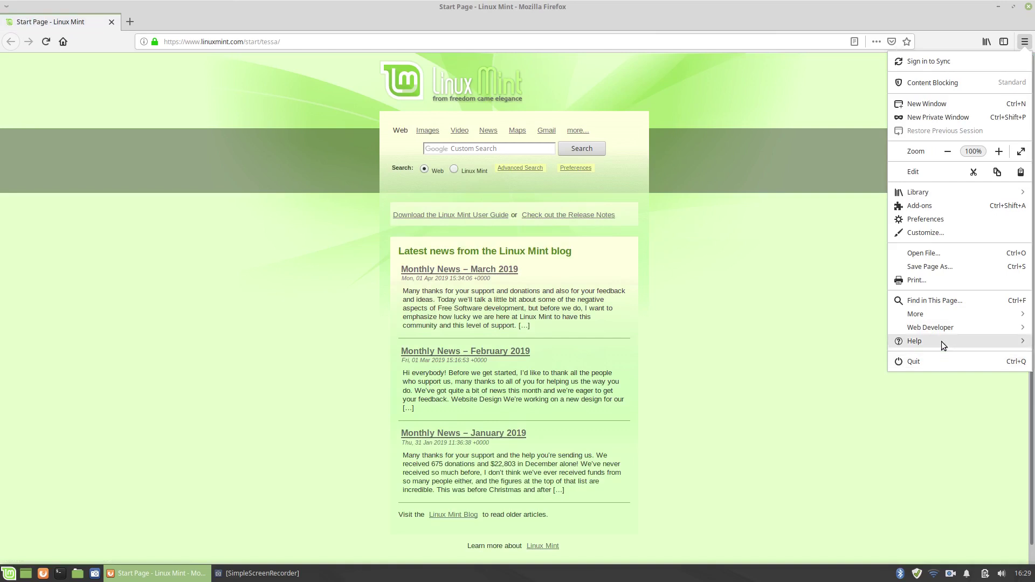
{"action": "left_click", "coordinate": [941, 342]}
{"action": "left_click", "coordinate": [940, 176]}
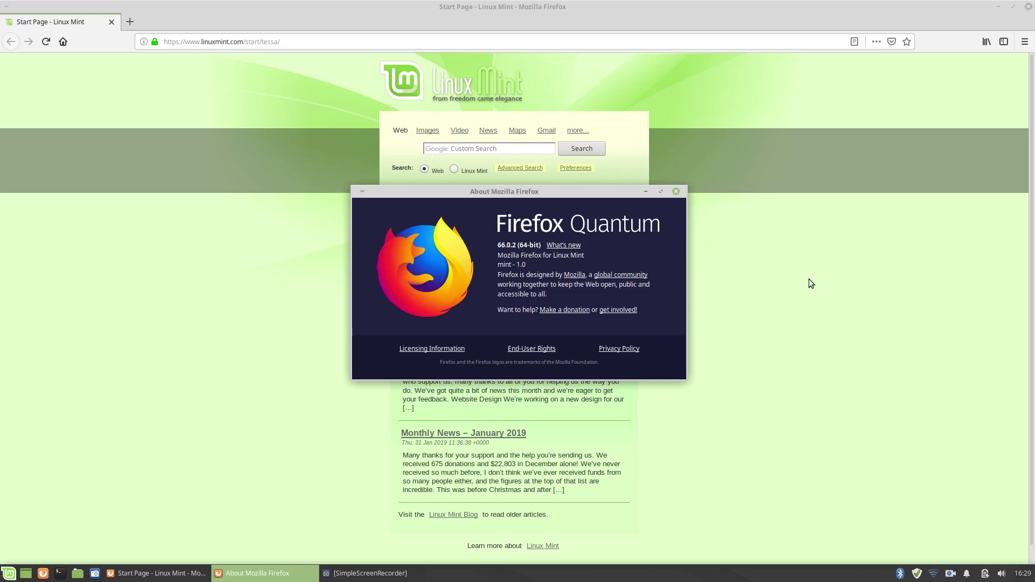
{"action": "left_click", "coordinate": [676, 191]}
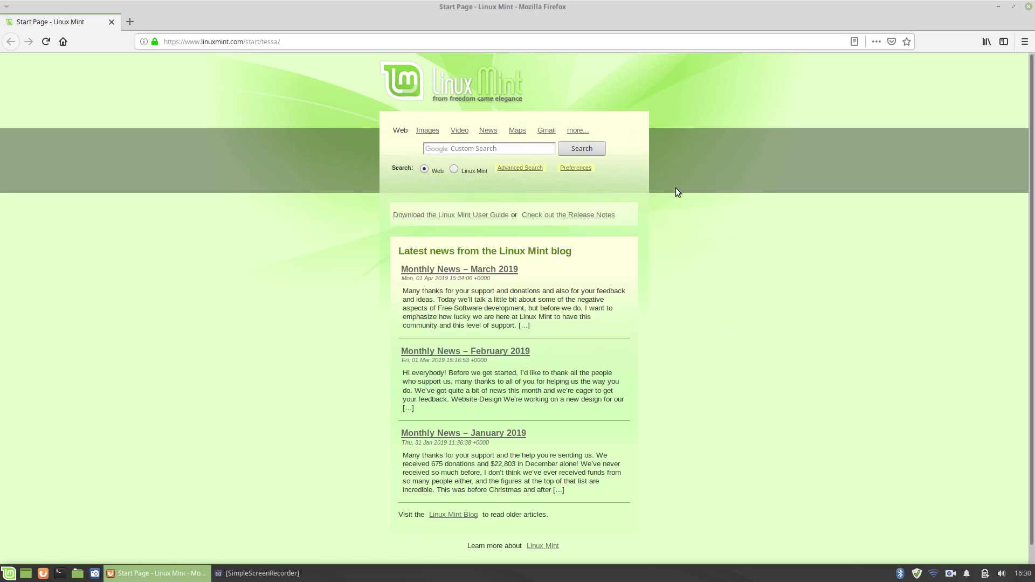
{"action": "left_click", "coordinate": [1028, 7]}
- Open Desktop Settings from the desktop menu and try the blue-gold swirl wallpaper
{"action": "right_click", "coordinate": [328, 180]}
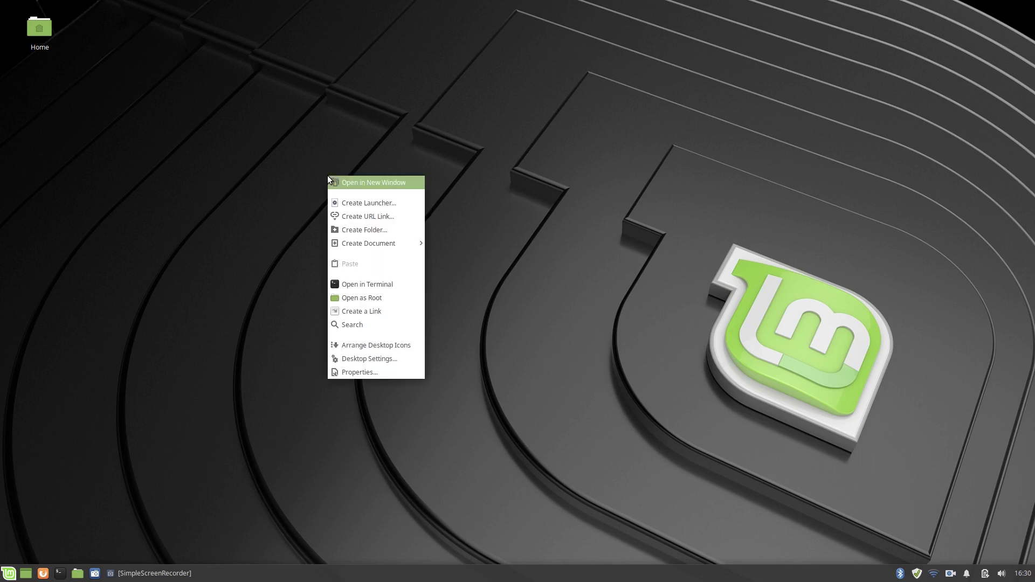
{"action": "left_click", "coordinate": [390, 361]}
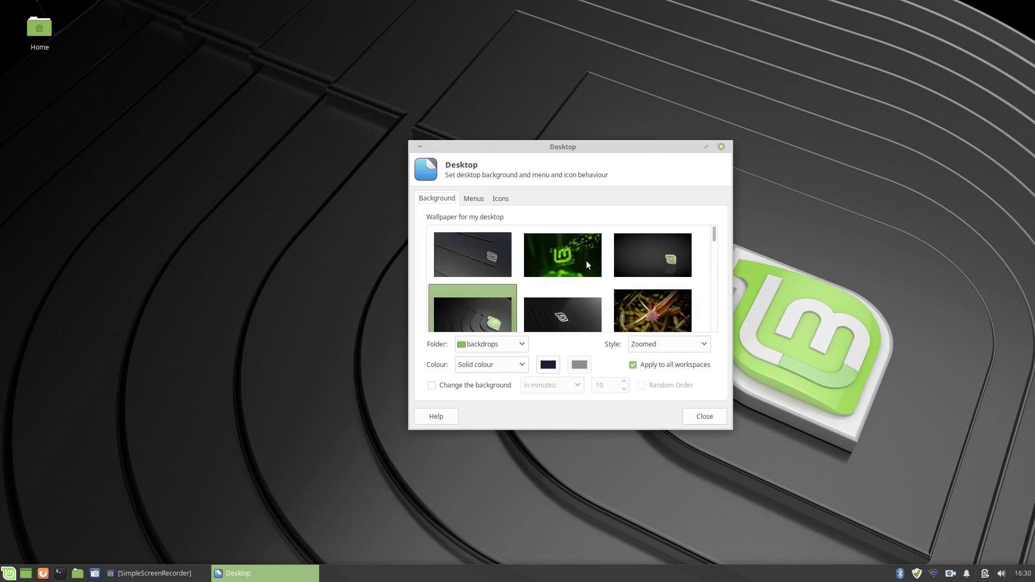
{"action": "double_click", "coordinate": [579, 151]}
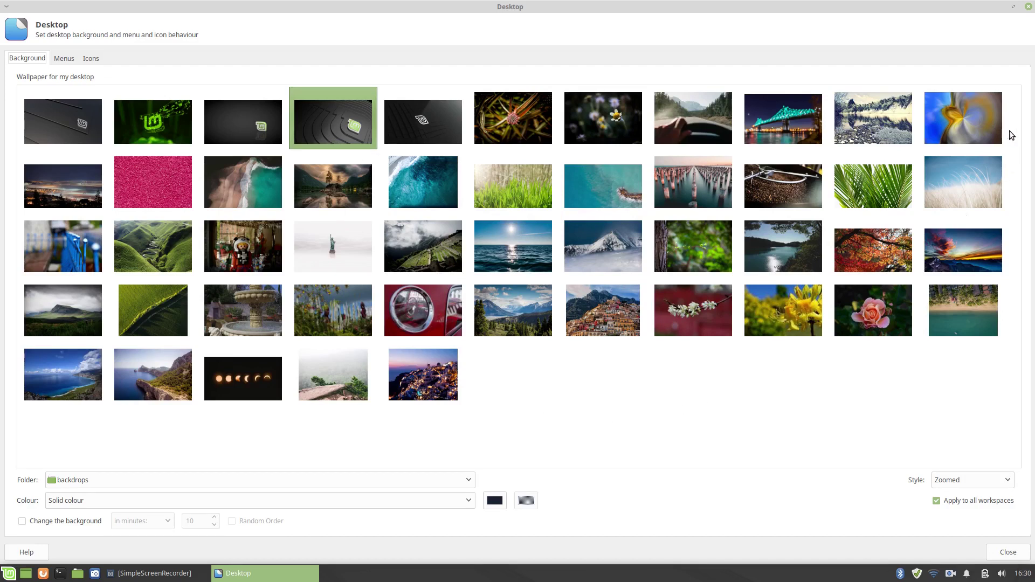
{"action": "double_click", "coordinate": [762, 9]}
{"action": "scroll", "coordinate": [656, 261], "scroll_direction": "down", "scroll_amount": 5}
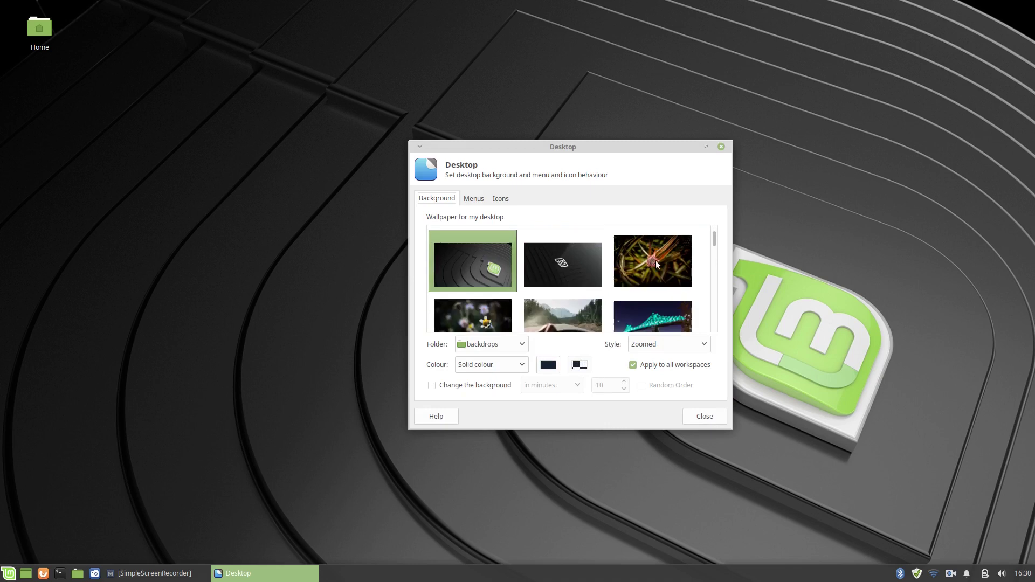
{"action": "left_click", "coordinate": [550, 271]}
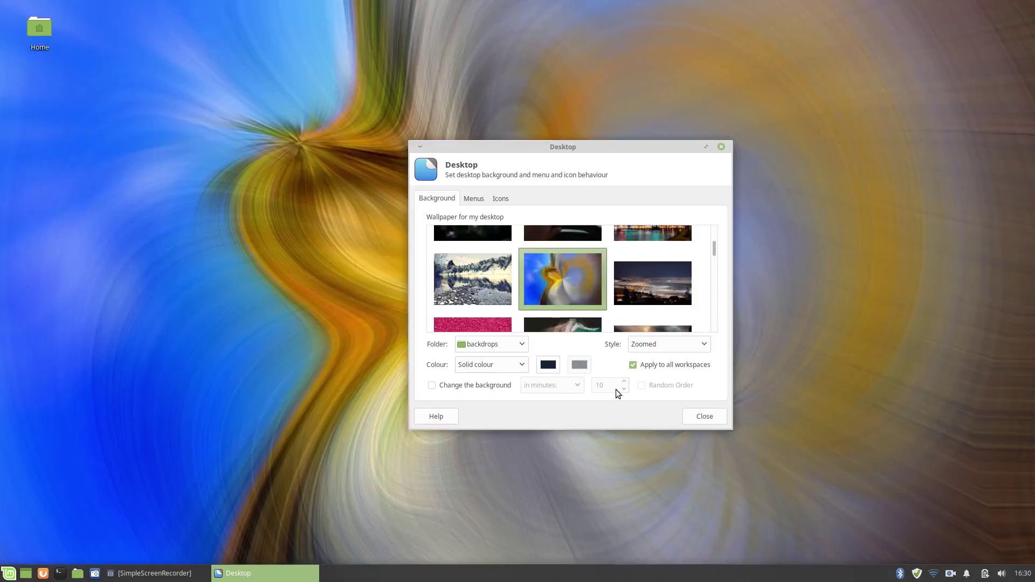
- Try the green hills, cloudy mountain and astronaut toy photos as wallpaper
{"action": "left_click_drag", "start_coordinate": [580, 147], "coordinate": [579, 125]}
{"action": "scroll", "coordinate": [580, 240], "scroll_direction": "down", "scroll_amount": 1}
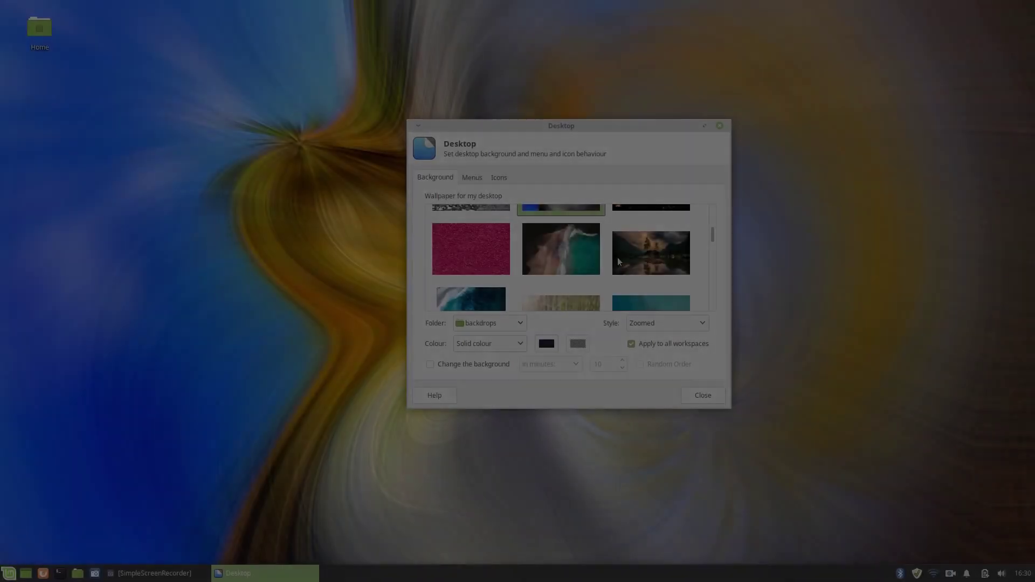
{"action": "scroll", "coordinate": [688, 254], "scroll_direction": "down", "scroll_amount": 2}
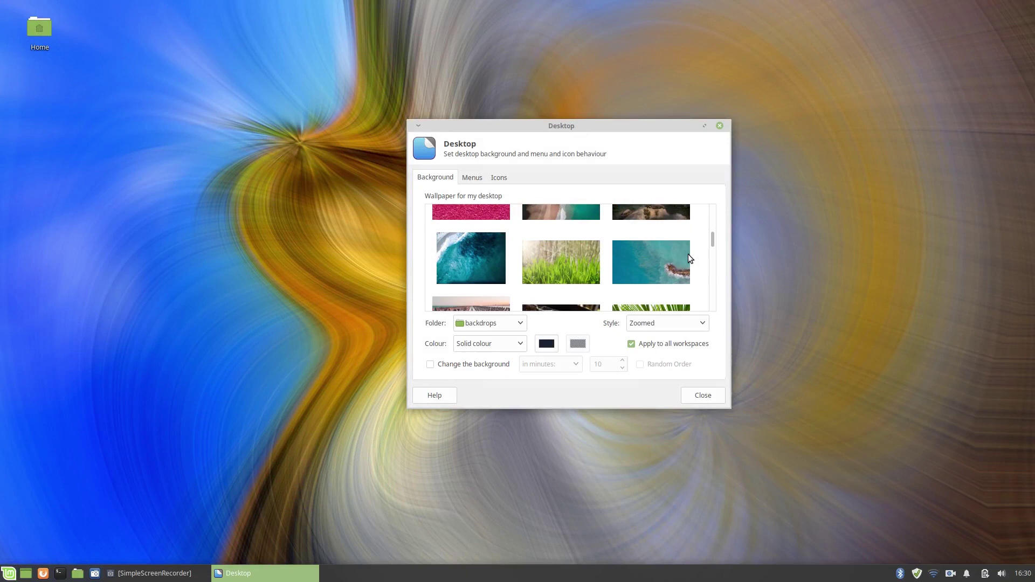
{"action": "scroll", "coordinate": [688, 254], "scroll_direction": "down", "scroll_amount": 3}
{"action": "scroll", "coordinate": [681, 256], "scroll_direction": "down", "scroll_amount": 4}
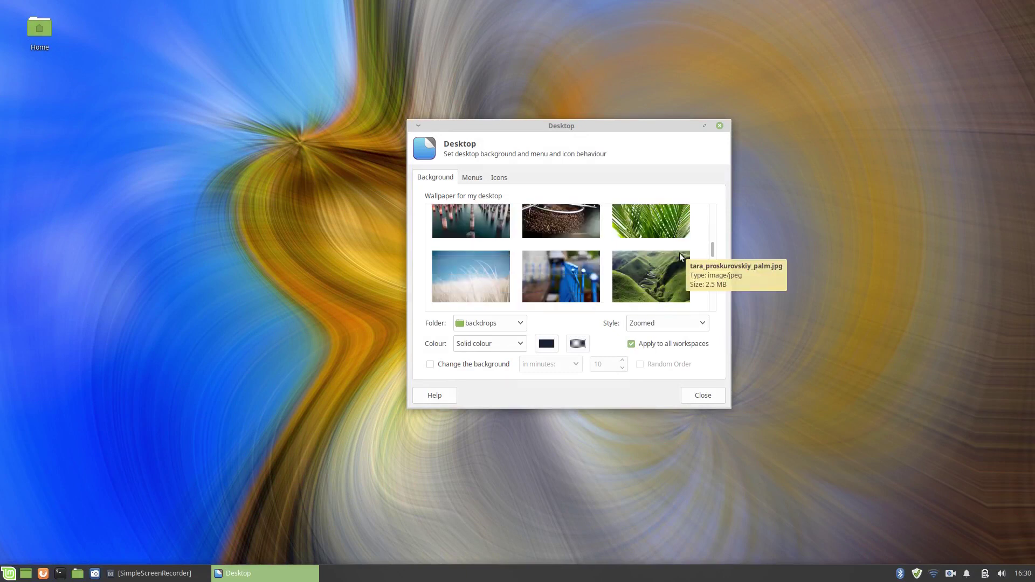
{"action": "scroll", "coordinate": [687, 251], "scroll_direction": "up", "scroll_amount": 1}
{"action": "left_click", "coordinate": [655, 247]}
{"action": "left_click_drag", "start_coordinate": [582, 123], "coordinate": [429, 47]}
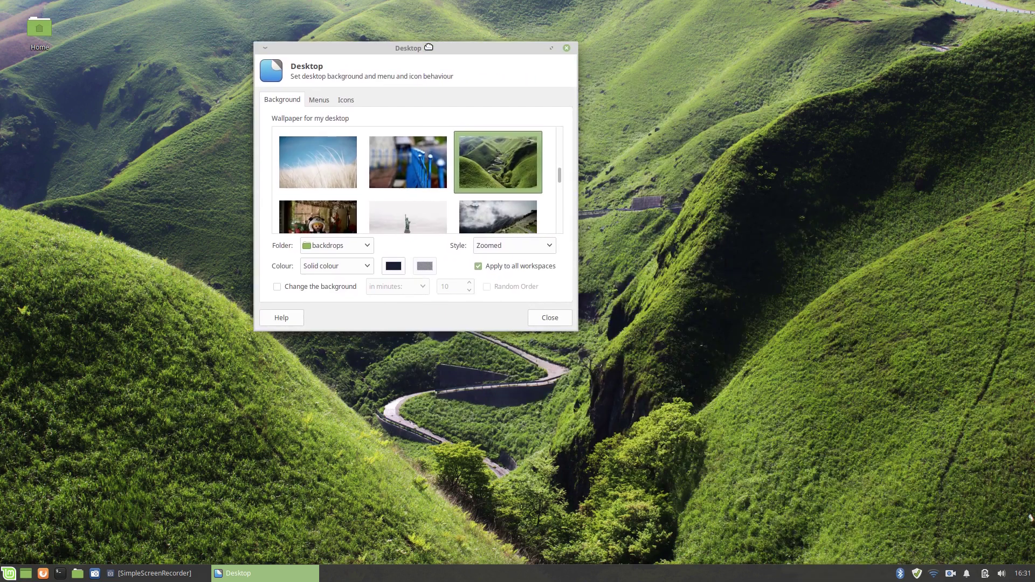
{"action": "scroll", "coordinate": [454, 176], "scroll_direction": "down", "scroll_amount": 1}
{"action": "scroll", "coordinate": [454, 177], "scroll_direction": "down", "scroll_amount": 1}
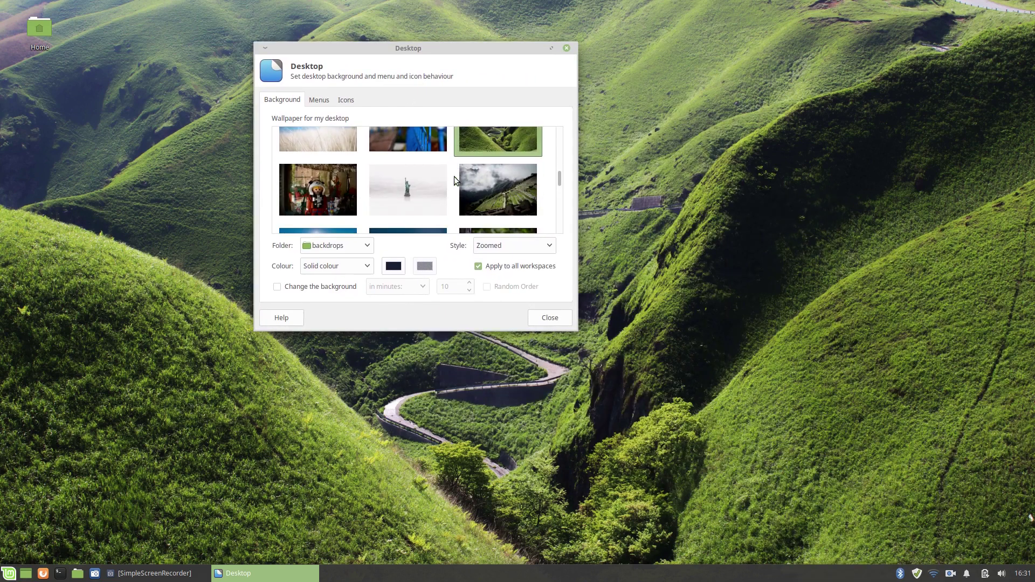
{"action": "left_click", "coordinate": [483, 183]}
{"action": "left_click", "coordinate": [310, 188]}
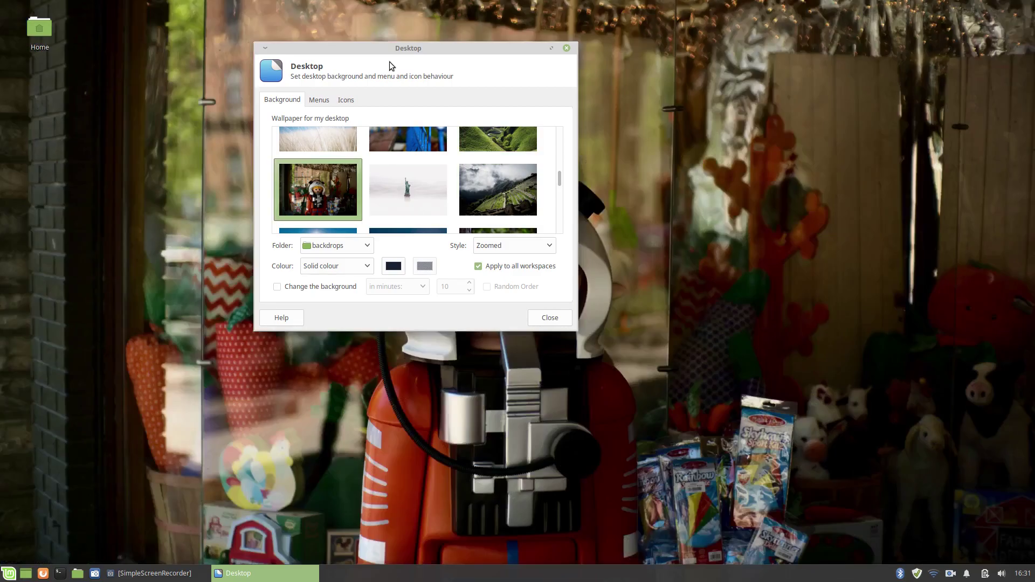
- Preview several Mint logo backdrops and the spiky flower photo as wallpaper
{"action": "left_click_drag", "start_coordinate": [392, 49], "coordinate": [824, 35]}
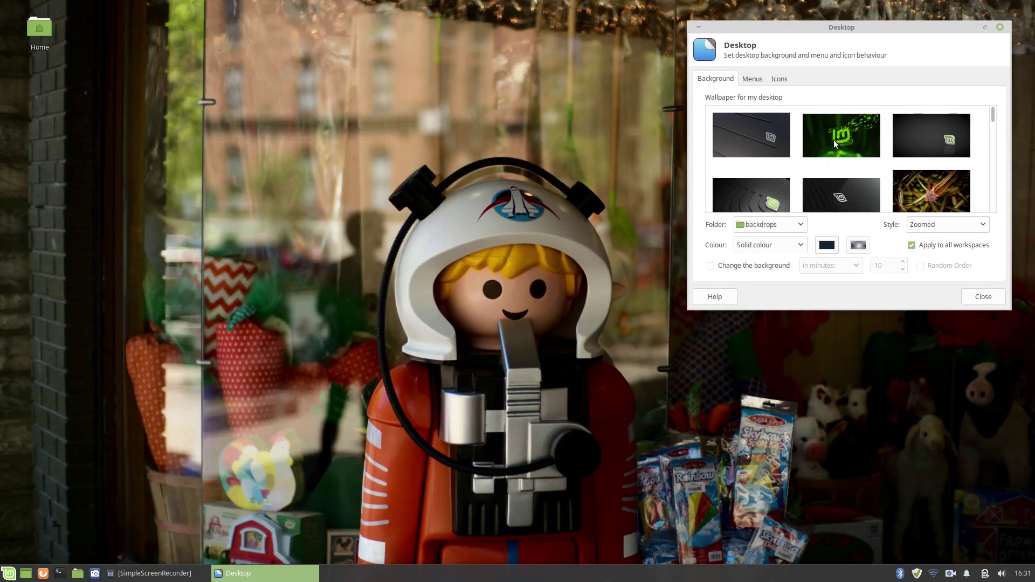
{"action": "left_click", "coordinate": [773, 138]}
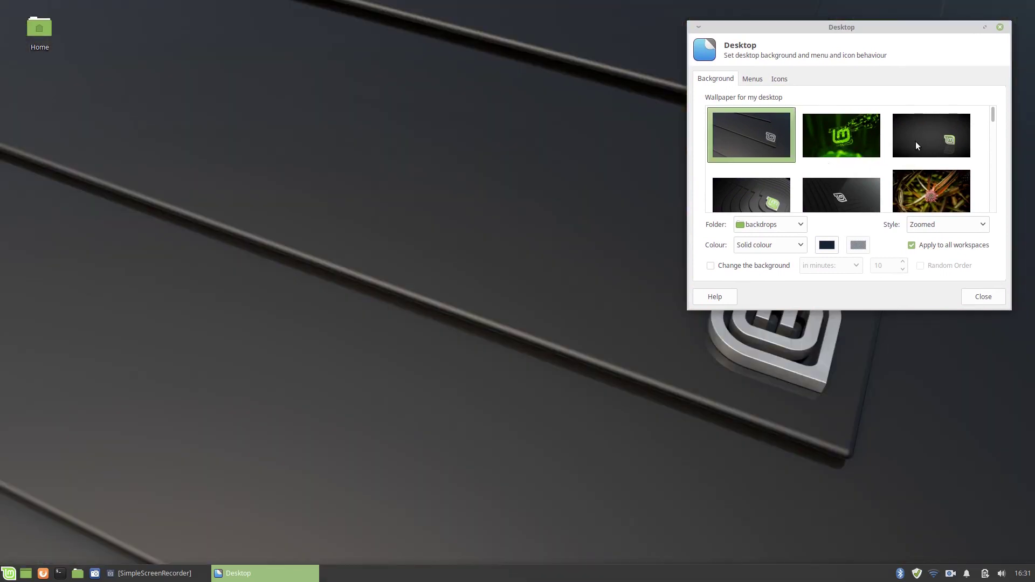
{"action": "left_click", "coordinate": [916, 141]}
{"action": "left_click_drag", "start_coordinate": [828, 21], "coordinate": [458, 21]}
{"action": "left_click", "coordinate": [466, 131]}
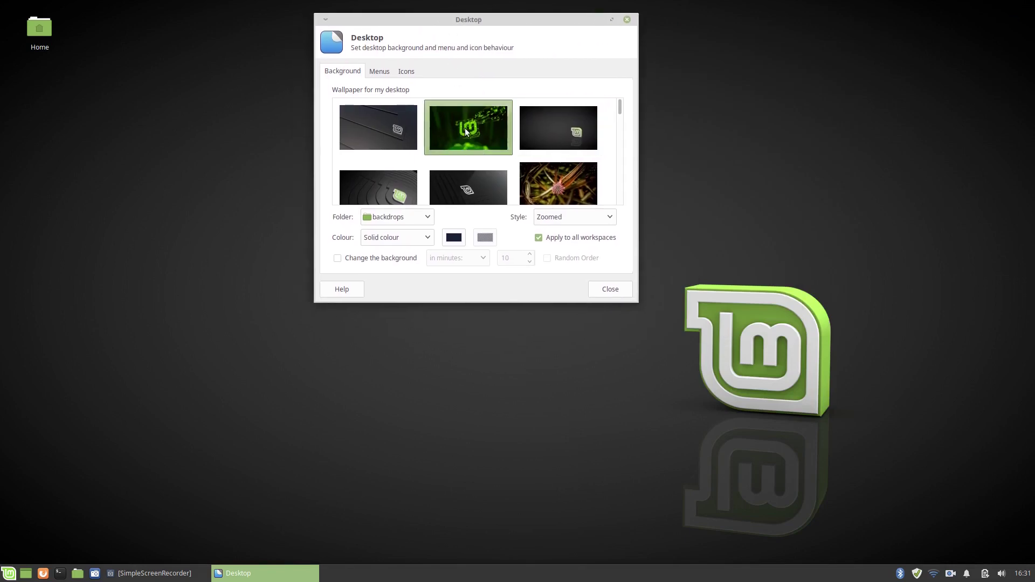
{"action": "left_click_drag", "start_coordinate": [472, 19], "coordinate": [213, 56]}
{"action": "left_click", "coordinate": [134, 225]}
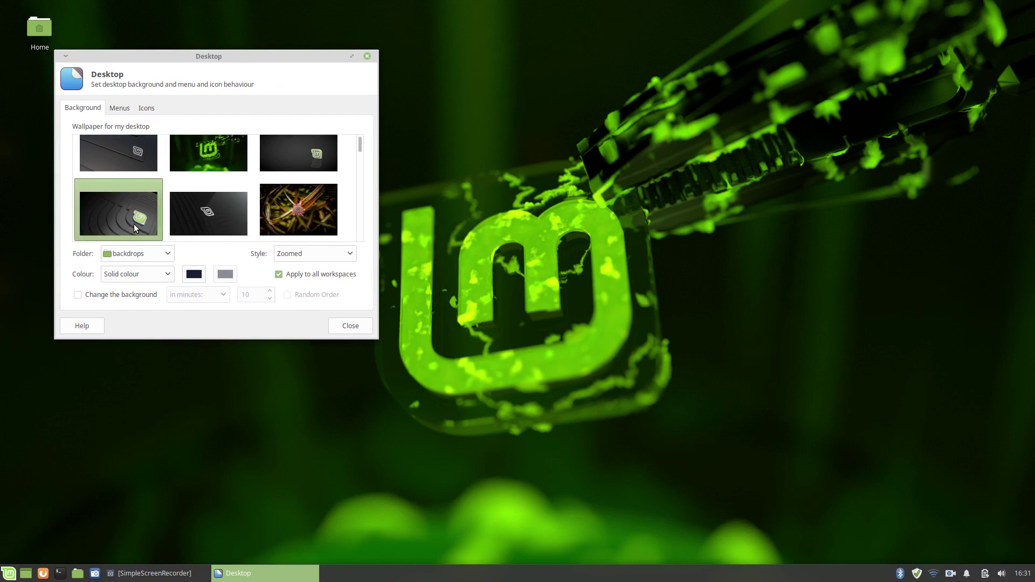
{"action": "left_click", "coordinate": [207, 212]}
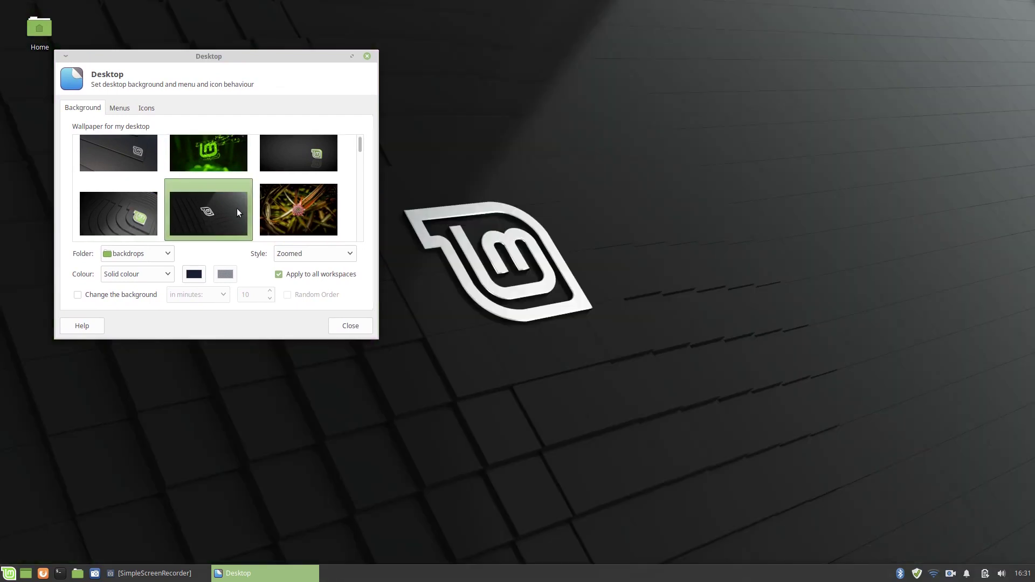
{"action": "left_click", "coordinate": [289, 207]}
- Try the daisy, winter lake and sunlit sea photos, then settle on the dark Mint logo backdrop
{"action": "scroll", "coordinate": [279, 204], "scroll_direction": "down", "scroll_amount": 1}
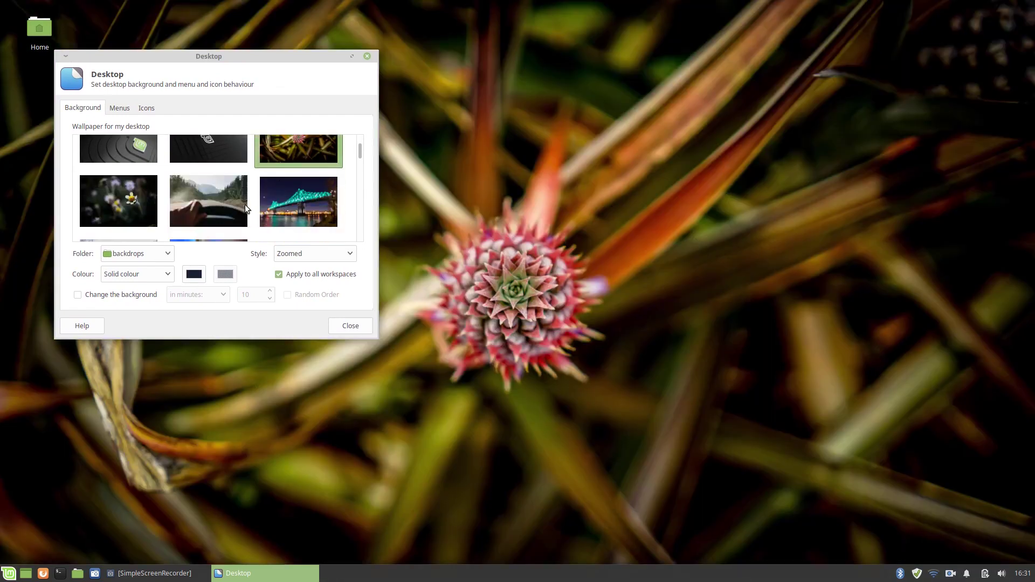
{"action": "left_click", "coordinate": [145, 204]}
{"action": "scroll", "coordinate": [196, 185], "scroll_direction": "down", "scroll_amount": 3}
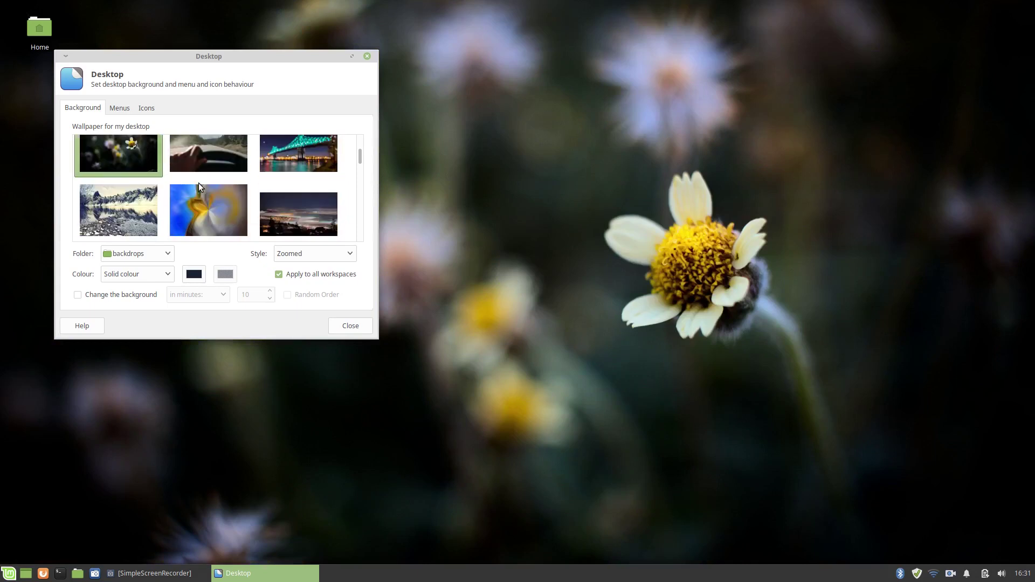
{"action": "left_click", "coordinate": [136, 157]}
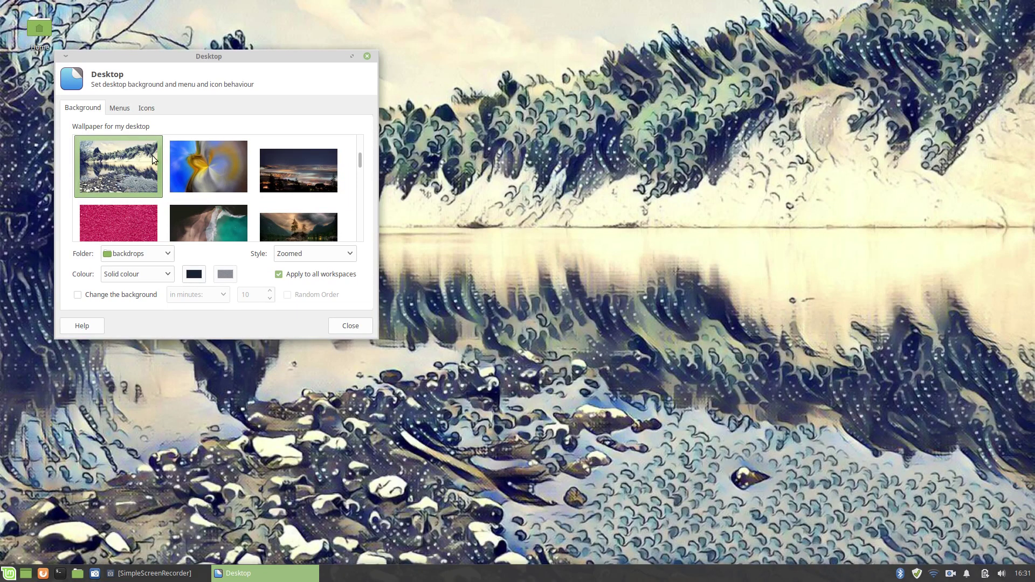
{"action": "scroll", "coordinate": [207, 155], "scroll_direction": "down", "scroll_amount": 5}
{"action": "scroll", "coordinate": [210, 167], "scroll_direction": "down", "scroll_amount": 2}
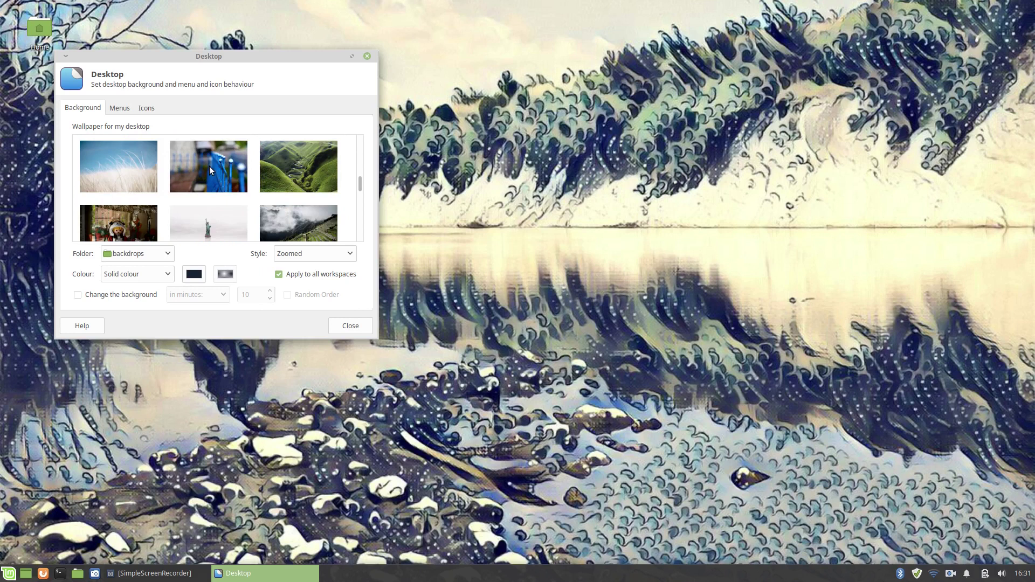
{"action": "scroll", "coordinate": [178, 191], "scroll_direction": "down", "scroll_amount": 3}
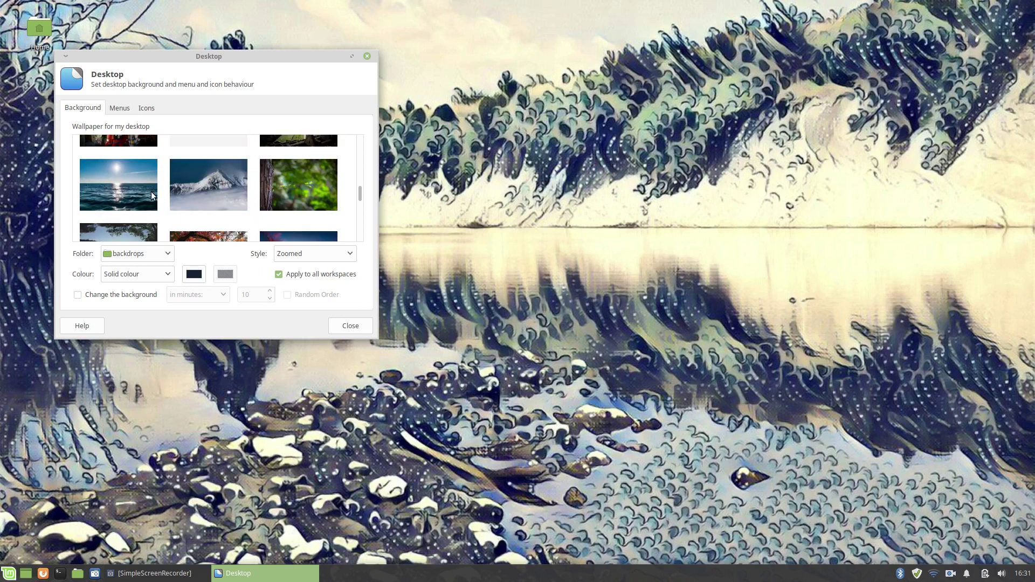
{"action": "left_click", "coordinate": [153, 194]}
{"action": "scroll", "coordinate": [254, 182], "scroll_direction": "up", "scroll_amount": 5}
{"action": "scroll", "coordinate": [255, 184], "scroll_direction": "up", "scroll_amount": 5}
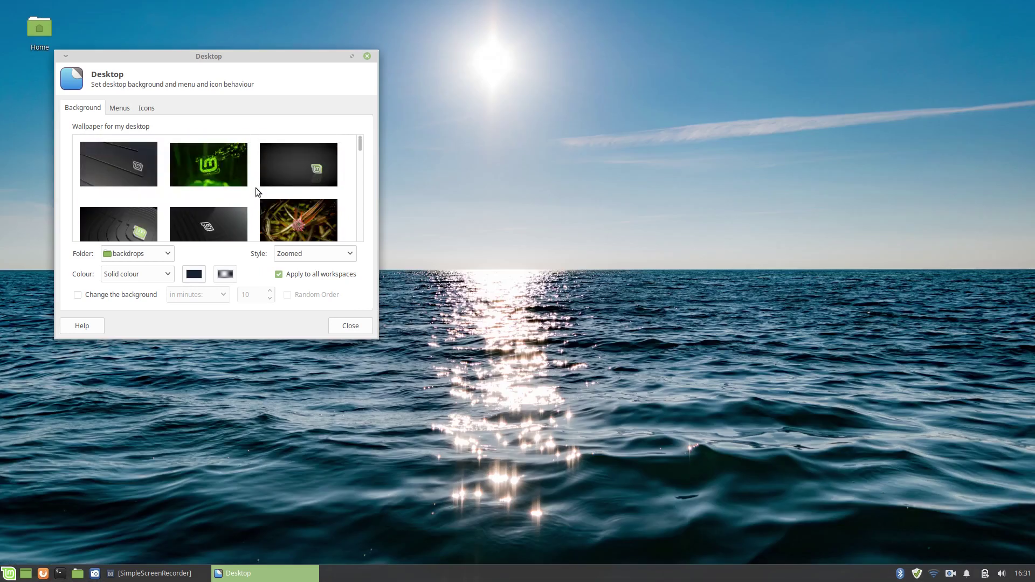
{"action": "scroll", "coordinate": [260, 183], "scroll_direction": "down", "scroll_amount": 1}
{"action": "left_click", "coordinate": [119, 199]}
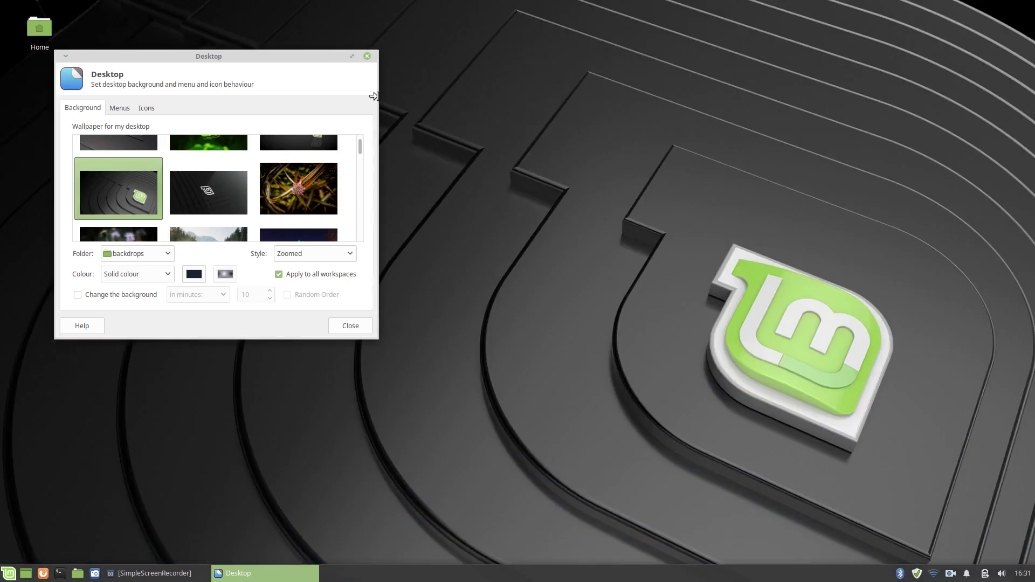
{"action": "left_click", "coordinate": [368, 56]}
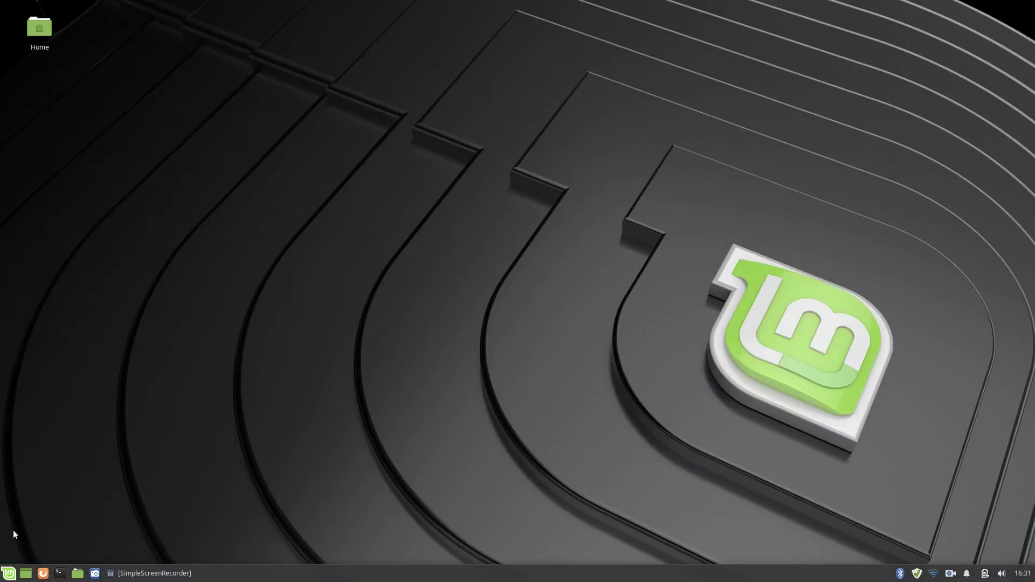
- Launch Driver Manager by searching 'driv' in the Whisker menu
{"action": "left_click", "coordinate": [3, 574]}
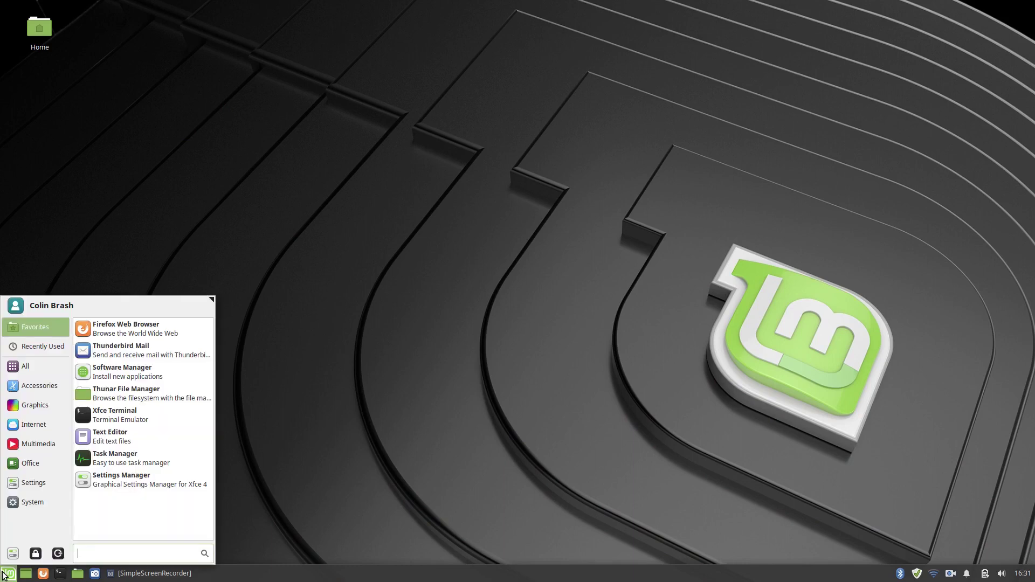
{"action": "mouse_move", "coordinate": [34, 445]}
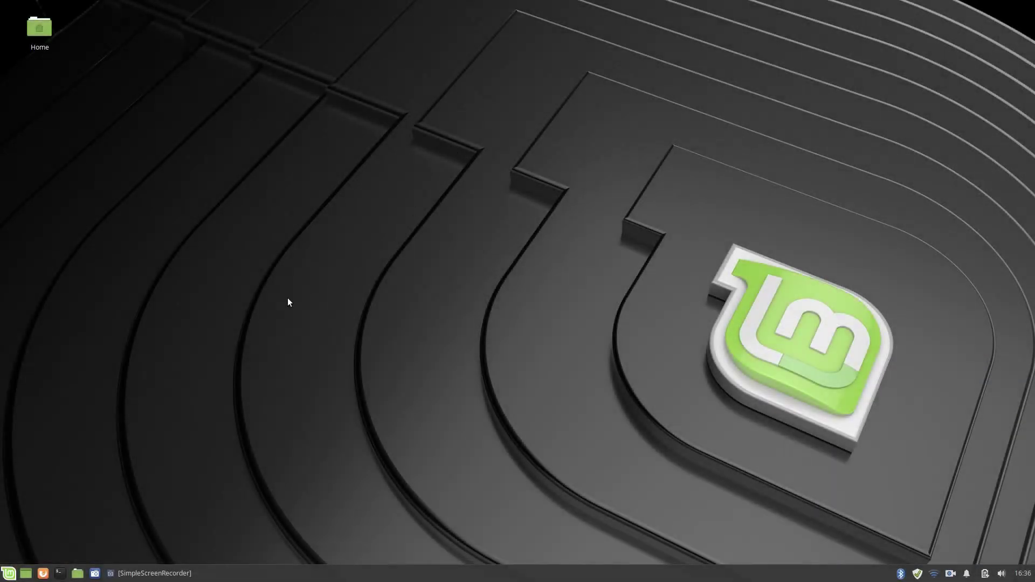
{"action": "left_click", "coordinate": [6, 575]}
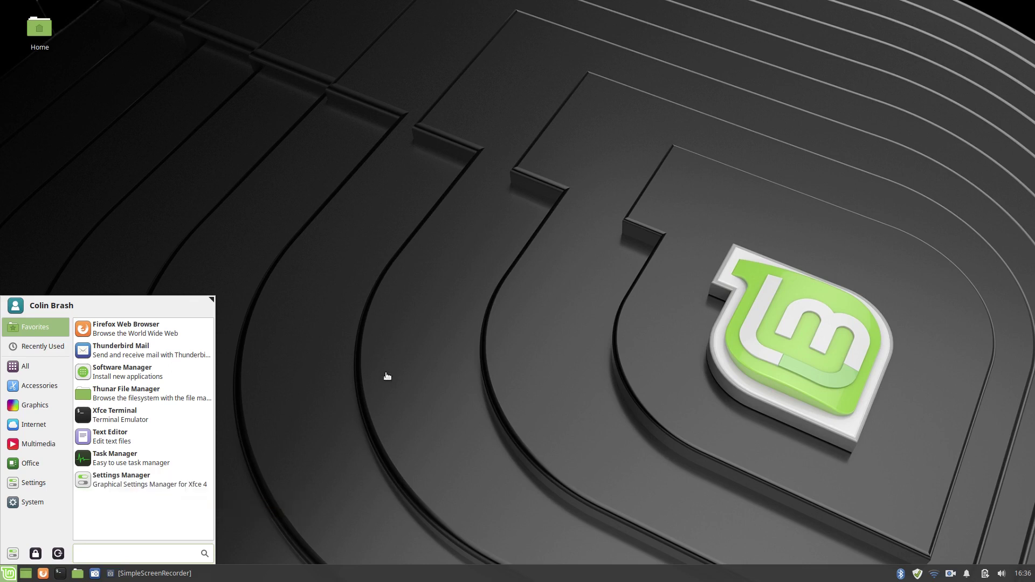
{"action": "type", "text": "driv"}
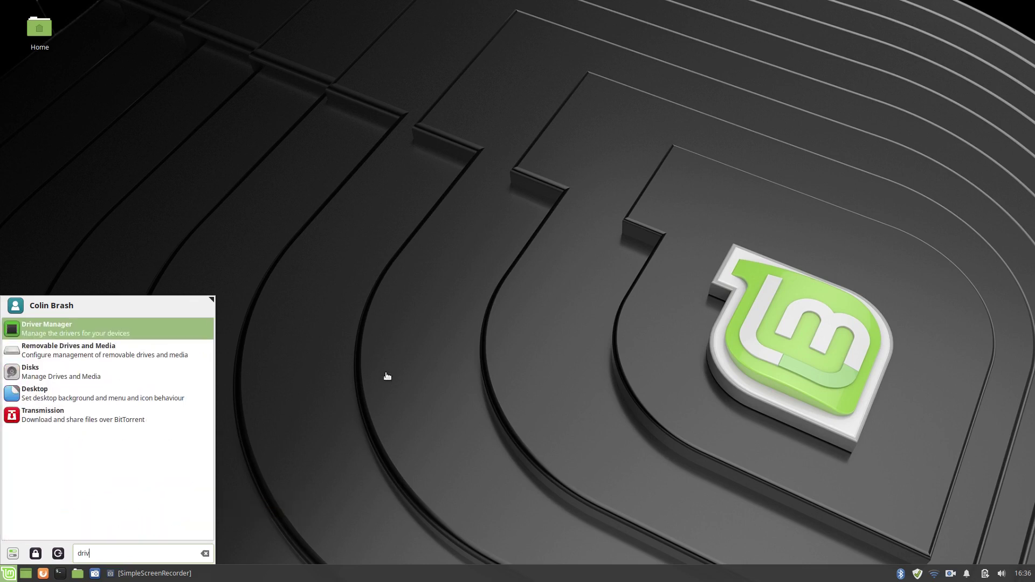
{"action": "key", "text": "Return"}
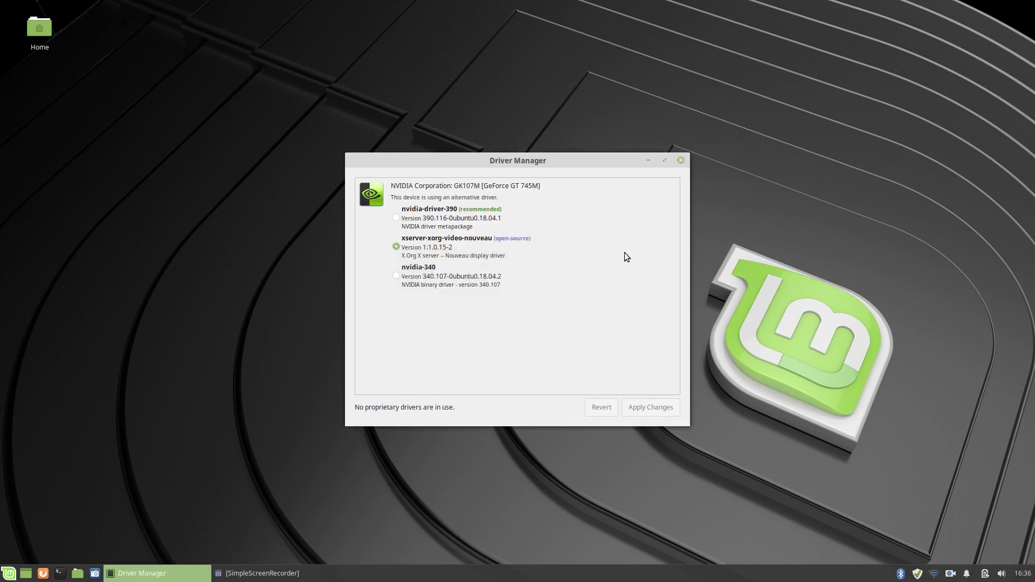
- Switch the GeForce GT 745M to nvidia-driver-390, apply the change, and minimize Driver Manager
{"action": "left_click", "coordinate": [396, 218]}
{"action": "left_click", "coordinate": [642, 408]}
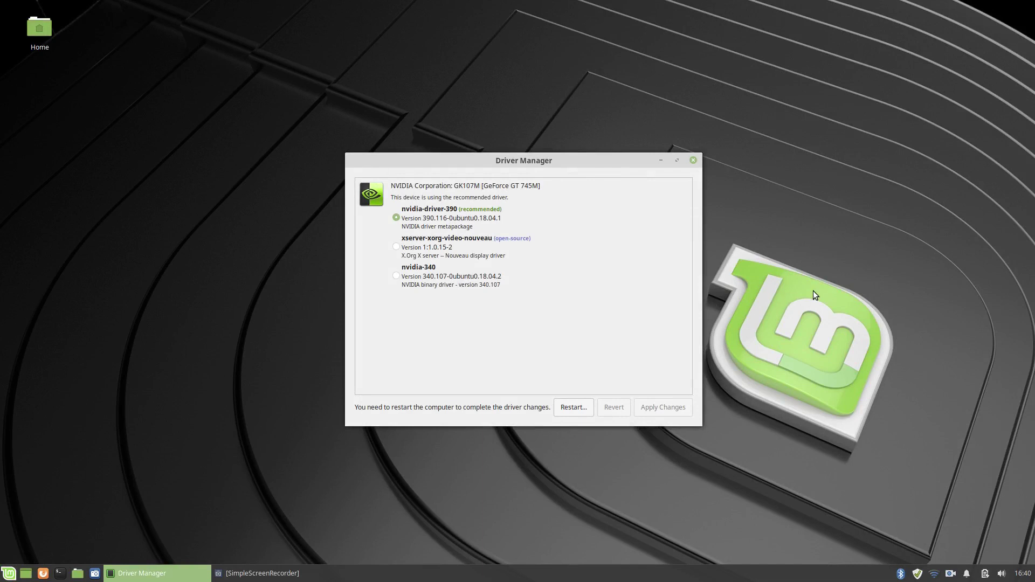
{"action": "left_click", "coordinate": [661, 160]}
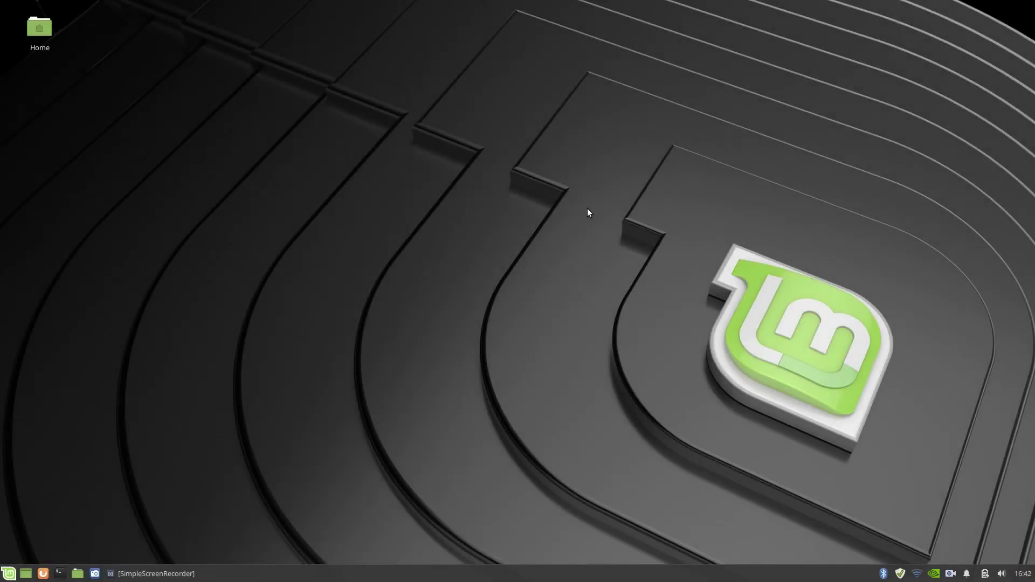
{"action": "left_click", "coordinate": [43, 573]}
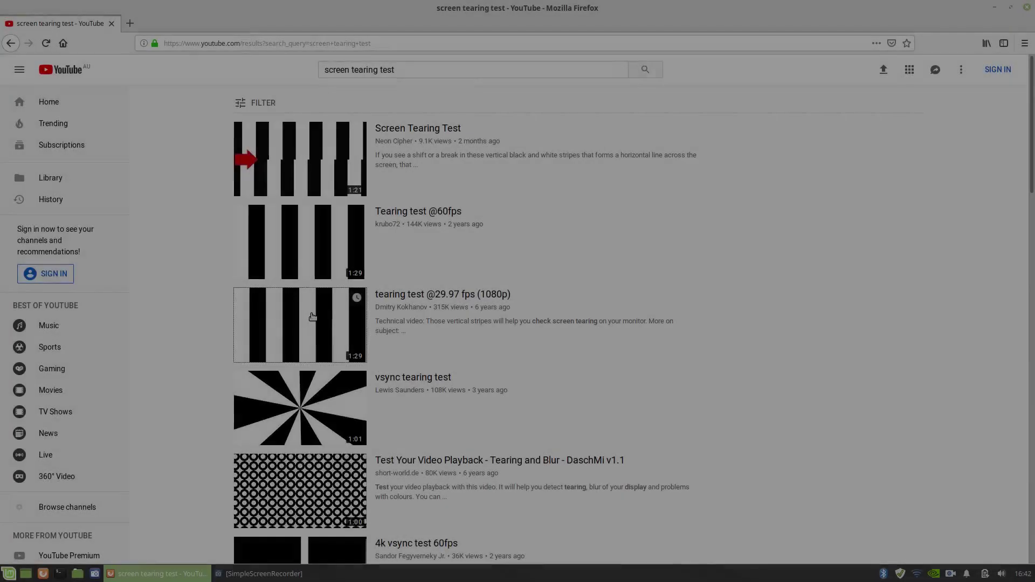
{"action": "left_click", "coordinate": [333, 315]}
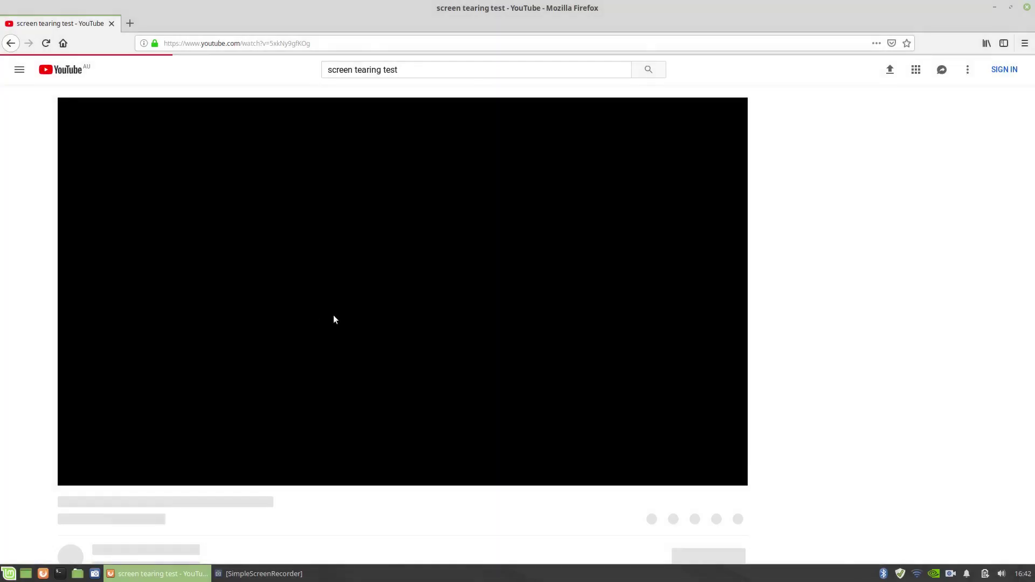
{"action": "left_click", "coordinate": [724, 482]}
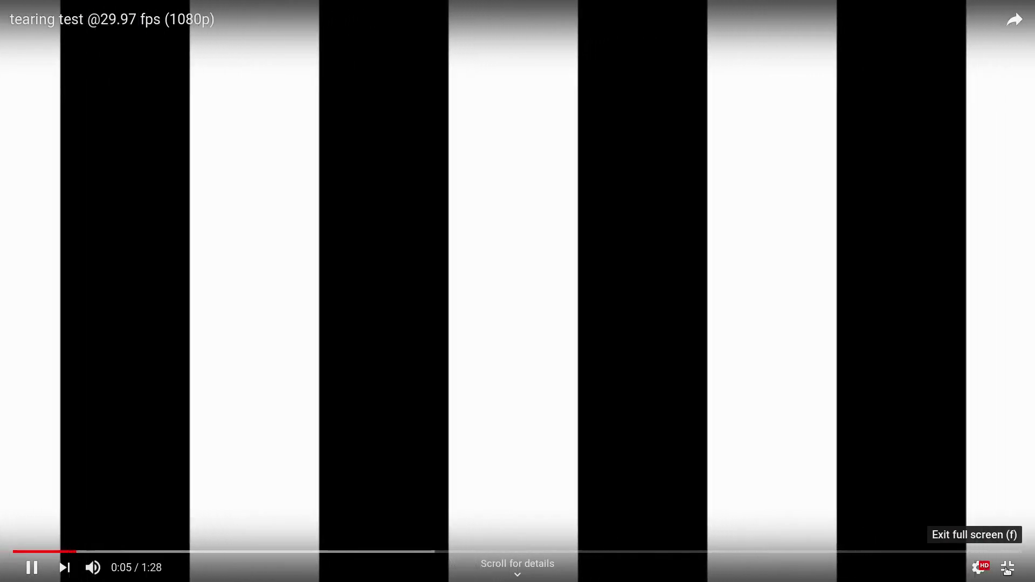
{"action": "left_click", "coordinate": [1008, 567]}
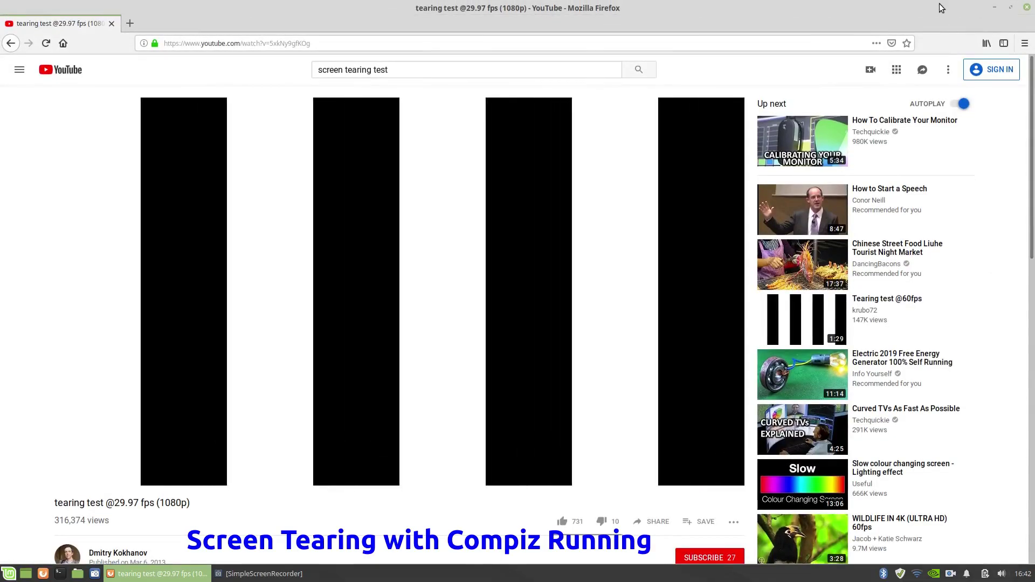
{"action": "left_click", "coordinate": [1026, 7]}
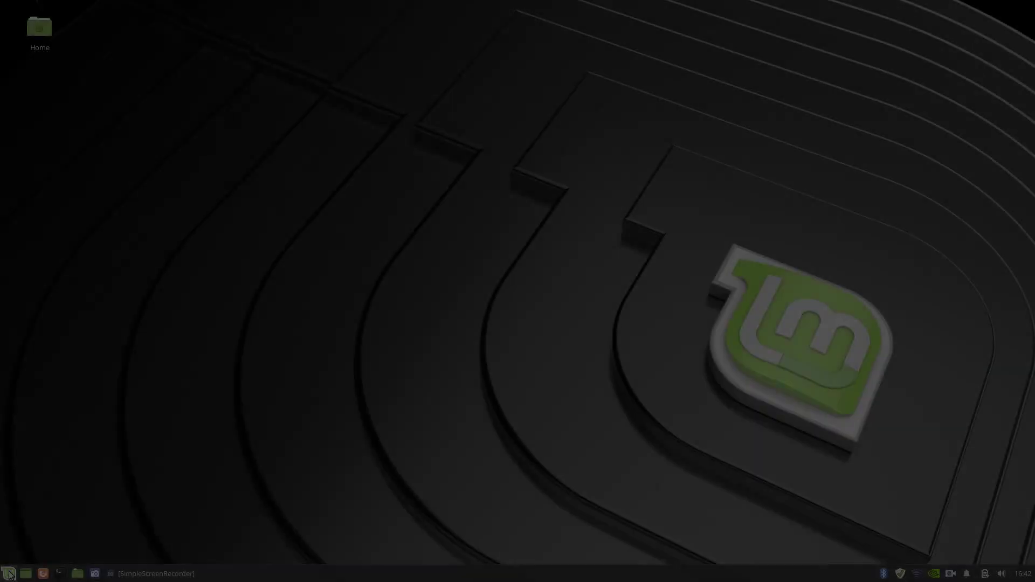
{"action": "left_click", "coordinate": [8, 574]}
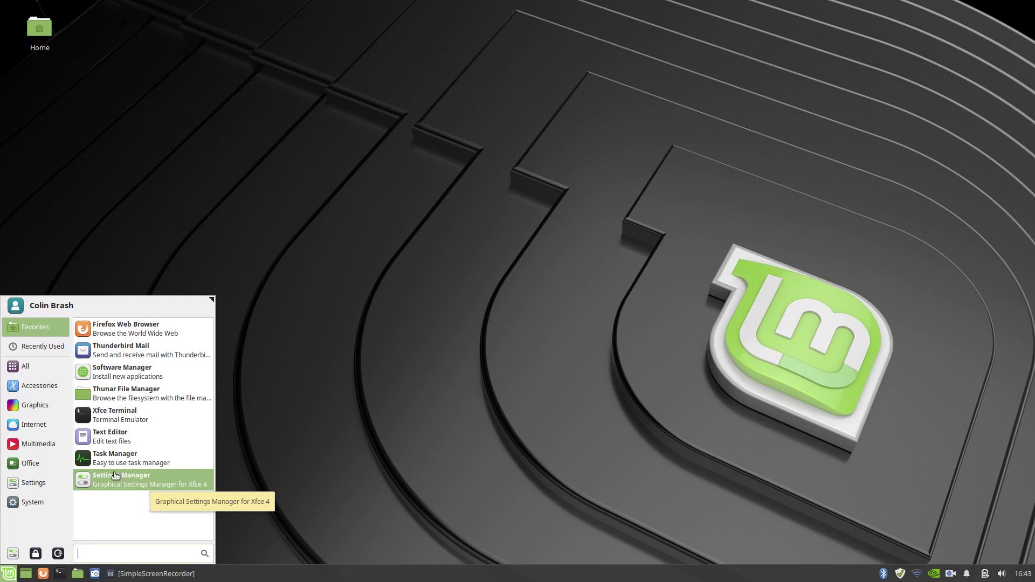
- Browse the Whisker menu's System and Settings categories and launch an app that opens a file manager
{"action": "left_click", "coordinate": [57, 443]}
{"action": "left_click", "coordinate": [32, 502]}
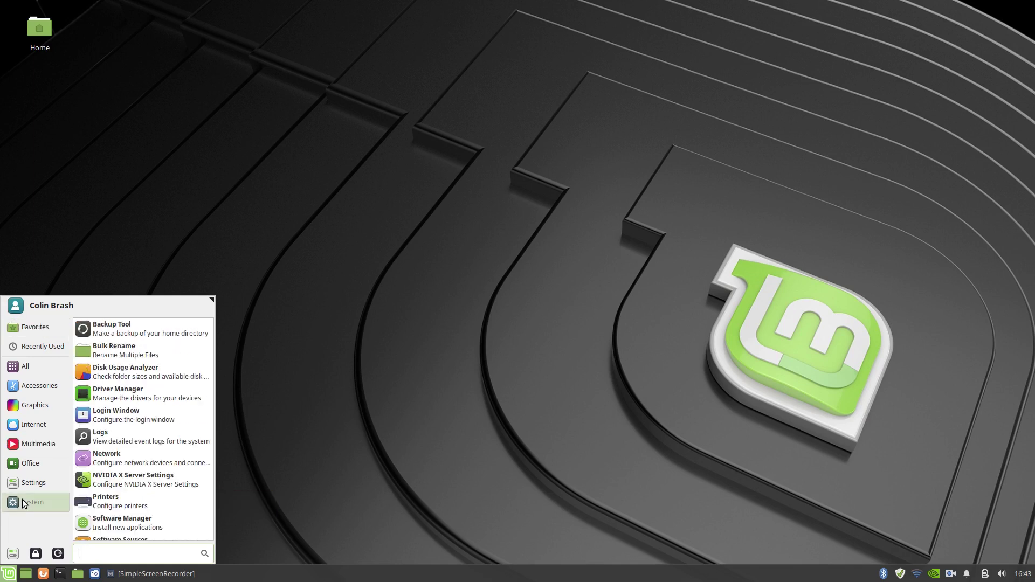
{"action": "scroll", "coordinate": [151, 488], "scroll_direction": "down", "scroll_amount": 5}
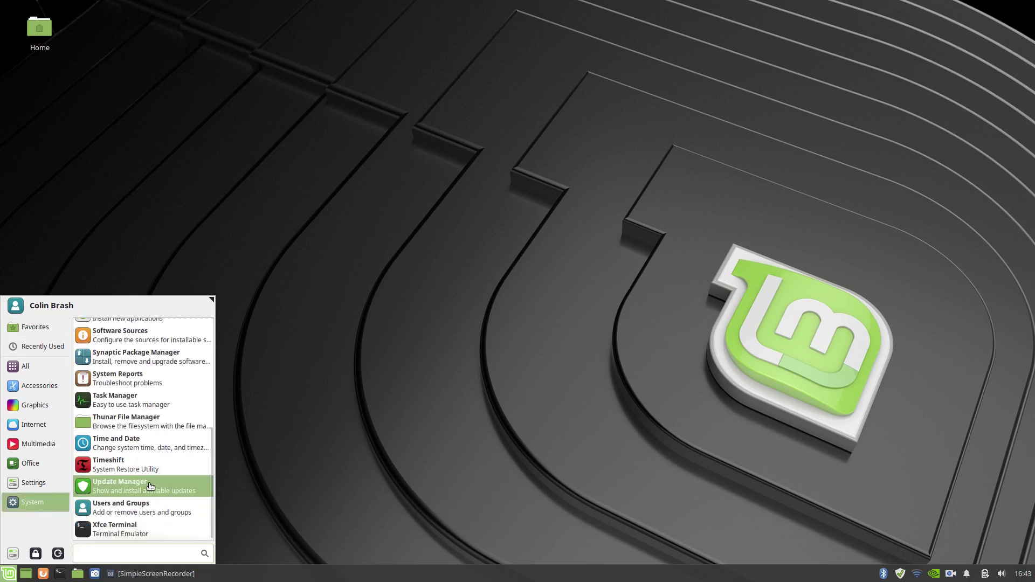
{"action": "left_click", "coordinate": [34, 482]}
{"action": "scroll", "coordinate": [118, 482], "scroll_direction": "down", "scroll_amount": 10}
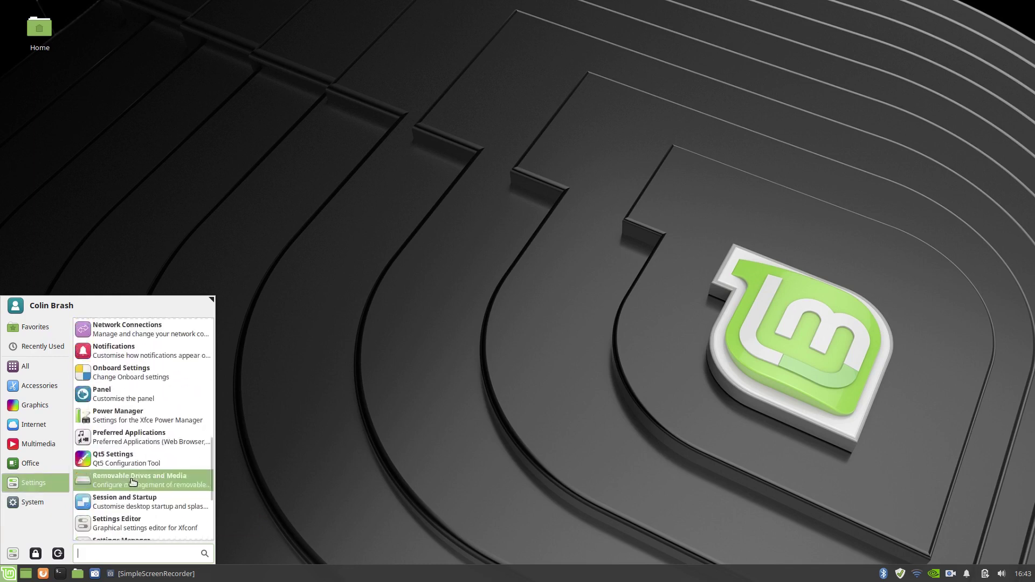
{"action": "left_click", "coordinate": [163, 490]}
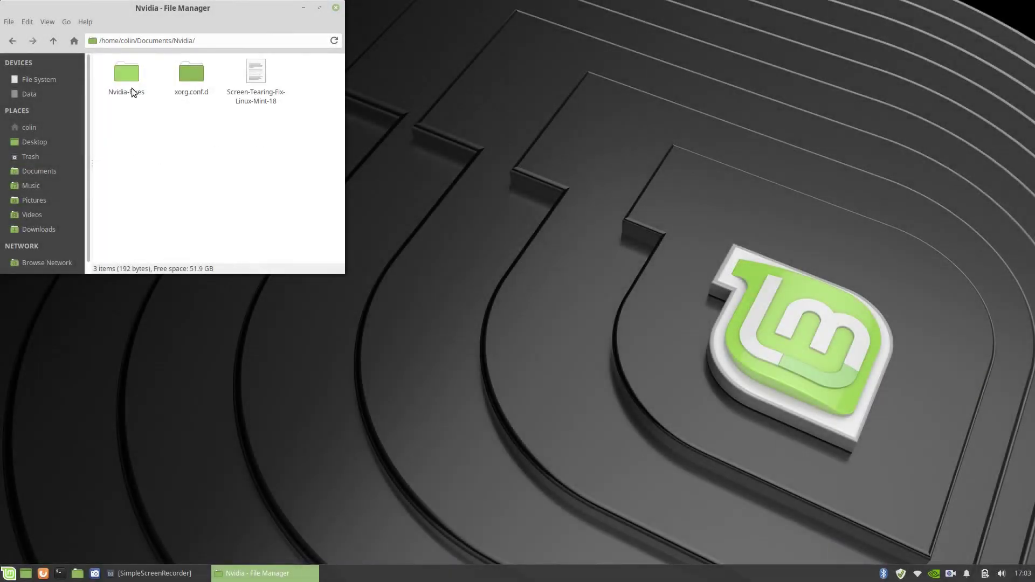
- Open Screen-Tearing-Fix-Ubuntu-18.04.txt from the Nvidia-Fixes screen-tearing folder in the text editor
{"action": "double_click", "coordinate": [132, 88]}
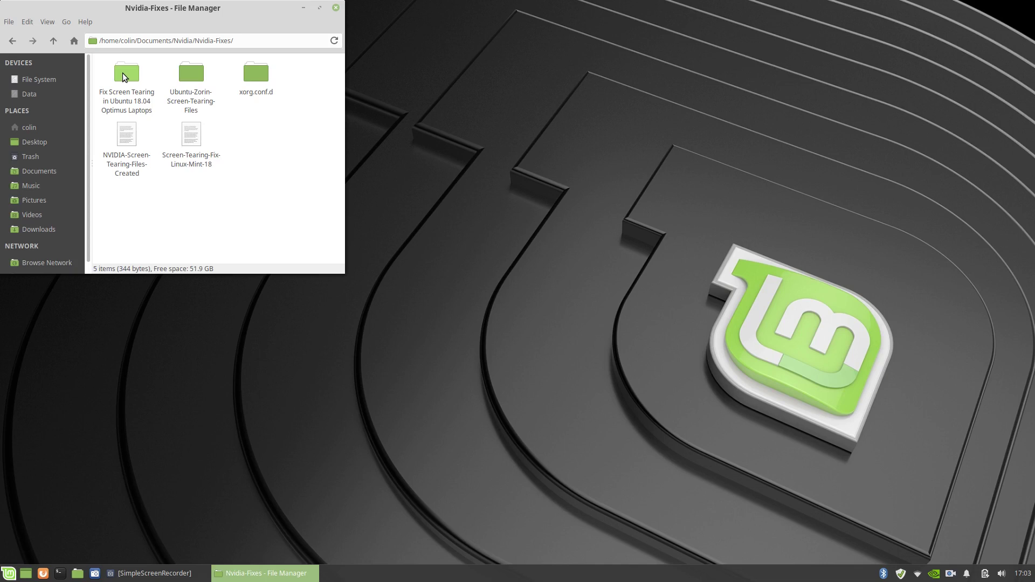
{"action": "double_click", "coordinate": [121, 73]}
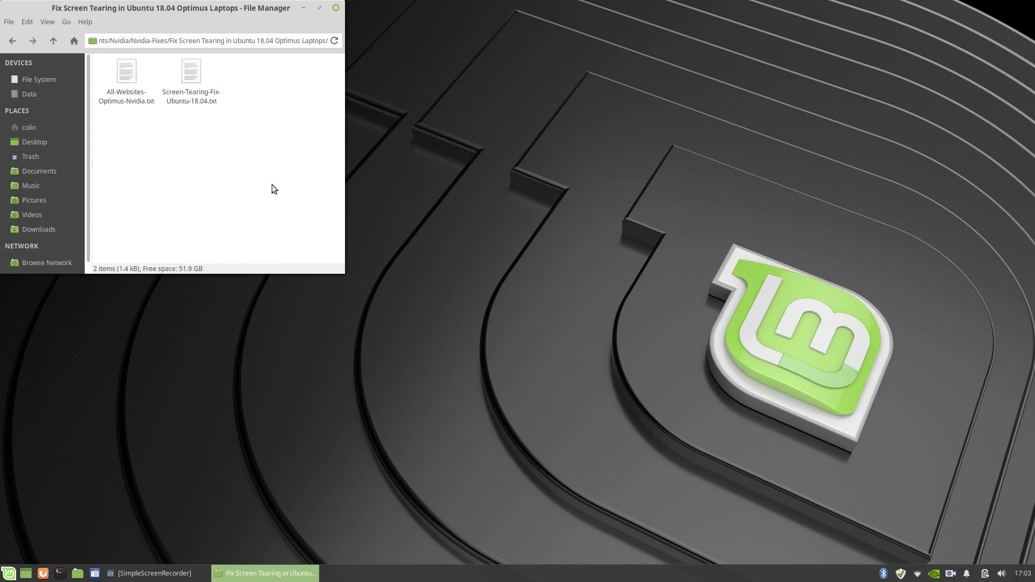
{"action": "left_click", "coordinate": [195, 73]}
{"action": "key", "text": "Return"}
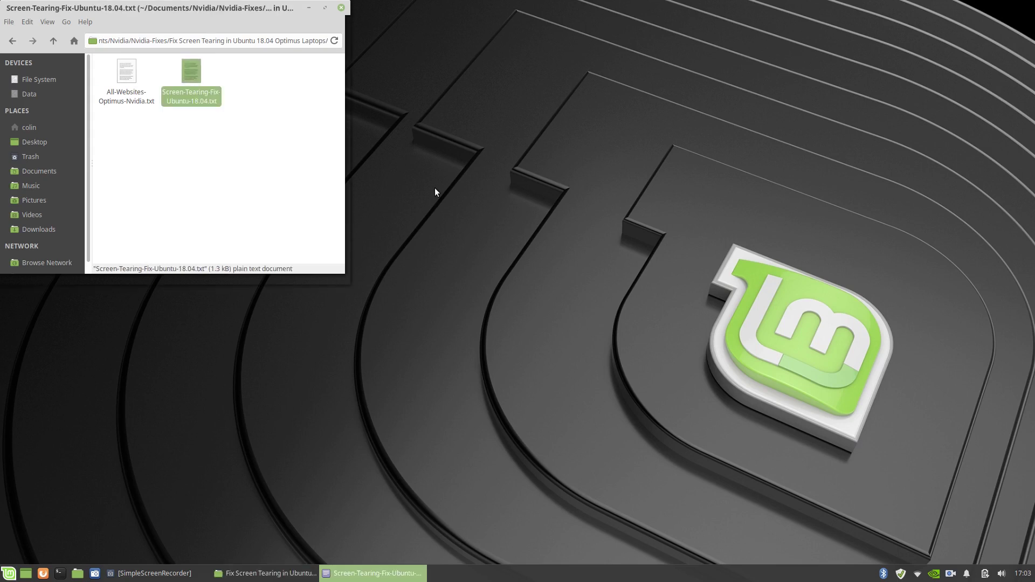
- Copy the line 3 sudo gedit /etc/modprobe.d/nvidia-drm-nomodeset.conf command and paste it into a new terminal
{"action": "left_click", "coordinate": [70, 88]}
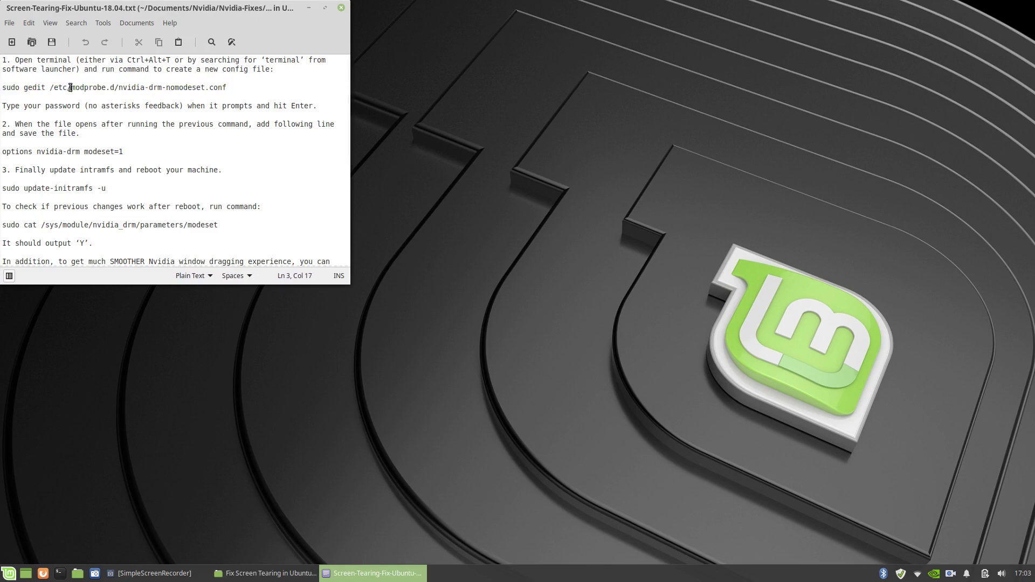
{"action": "triple_click", "coordinate": [71, 87]}
{"action": "right_click", "coordinate": [69, 86]}
{"action": "left_click", "coordinate": [111, 145]}
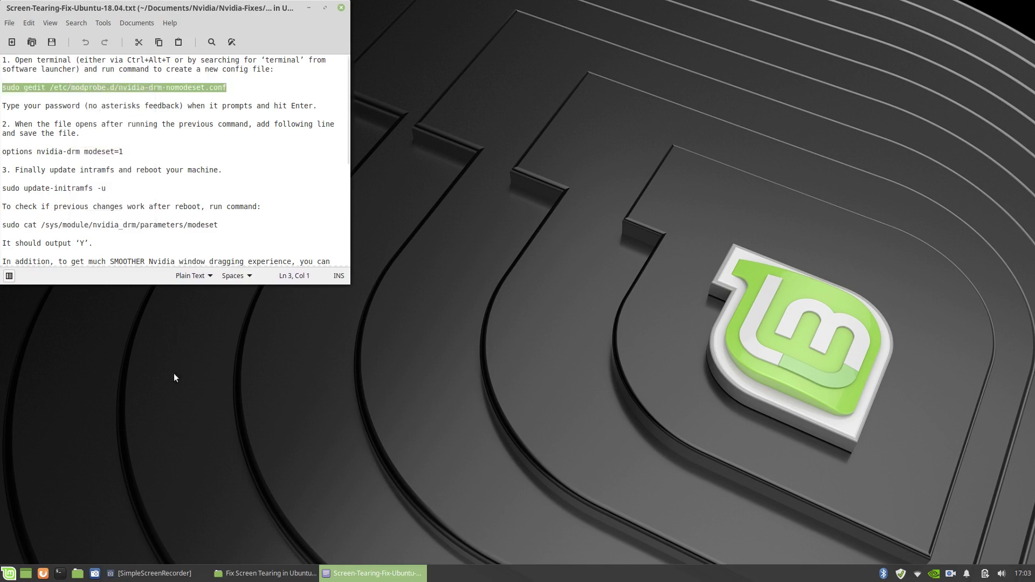
{"action": "key", "text": "ctrl+alt+t"}
{"action": "left_click_drag", "start_coordinate": [110, 7], "coordinate": [590, 63]}
{"action": "right_click", "coordinate": [632, 89]}
{"action": "left_click", "coordinate": [662, 146]}
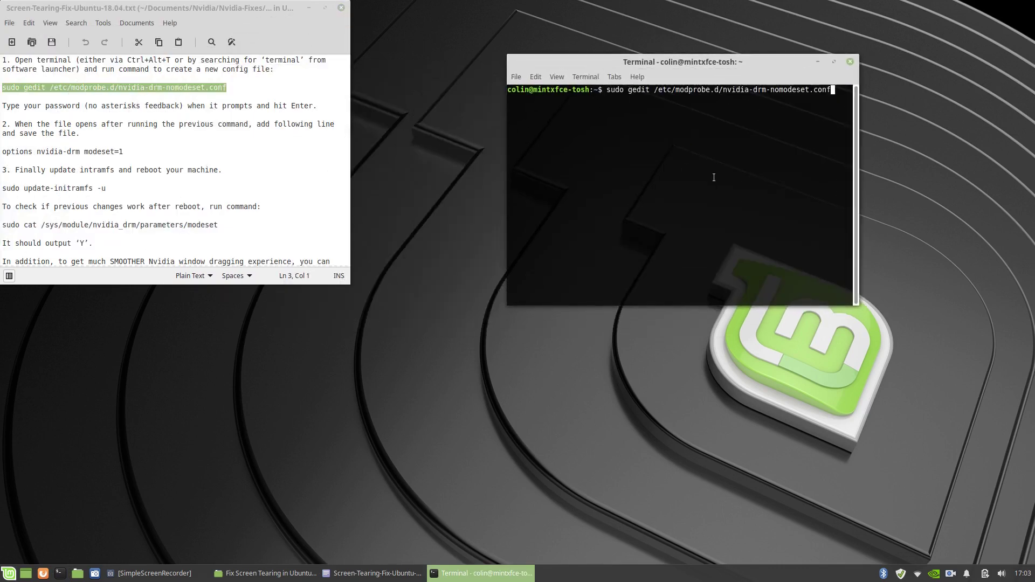
- Run the pasted sudo gedit command, entering the sudo password
{"action": "key", "text": "Return"}
{"action": "type", "text": "********"}
{"action": "key", "text": "Return"}
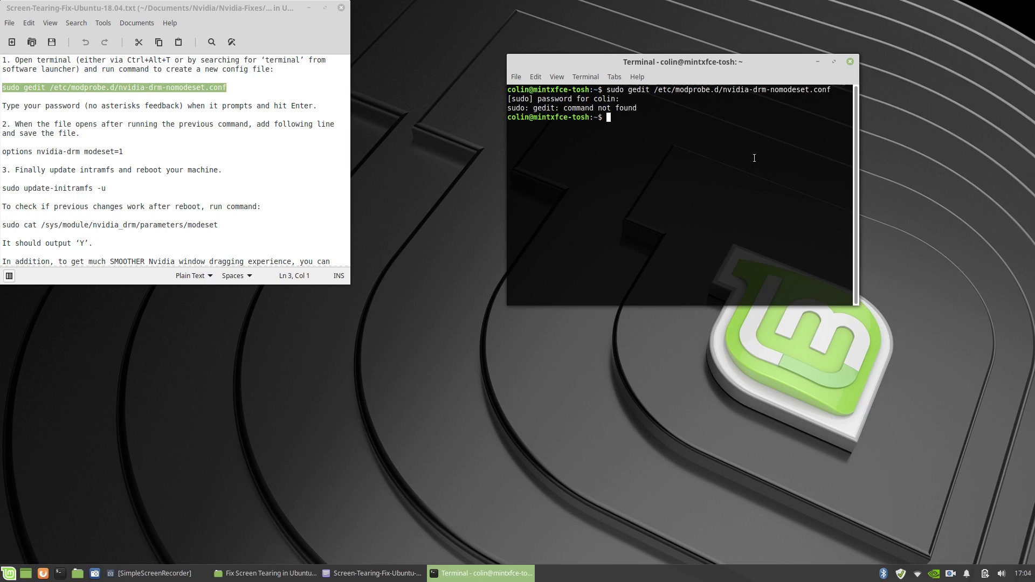
- Rerun the recalled command with gedit replaced by xed to open the config file
{"action": "key", "text": "Up"}
{"action": "key", "text": "Left"}
{"action": "key", "text": "Left"}
{"action": "key", "text": "Left"}
{"action": "key", "text": "Left"}
{"action": "key", "text": "Left"}
{"action": "key", "text": "Left"}
{"action": "key", "text": "Left"}
{"action": "key", "text": "Left"}
{"action": "key", "text": "Left"}
{"action": "key", "text": "Left"}
{"action": "key", "text": "Left"}
{"action": "key", "text": "Left"}
{"action": "key", "text": "Left"}
{"action": "key", "text": "Left"}
{"action": "key", "text": "Left"}
{"action": "key", "text": "Left"}
{"action": "key", "text": "Left"}
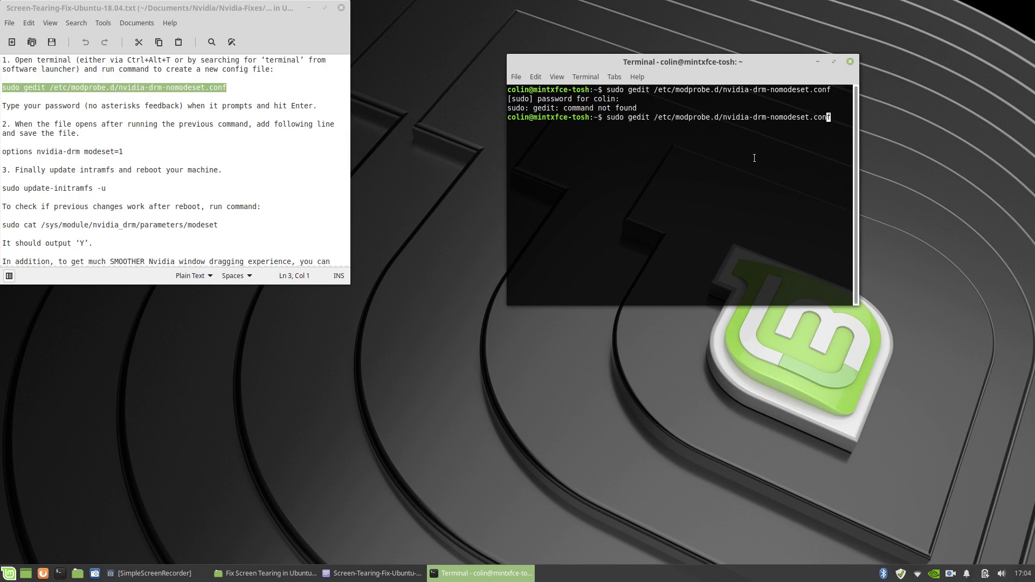
{"action": "key", "text": "Left"}
{"action": "key", "text": "Left"}
{"action": "key", "text": "Left"}
{"action": "key", "text": "Left"}
{"action": "key", "text": "Left"}
{"action": "key", "text": "Left"}
{"action": "key", "text": "Left"}
{"action": "key", "text": "Left"}
{"action": "key", "text": "Left"}
{"action": "key", "text": "Left"}
{"action": "key", "text": "Left"}
{"action": "key", "text": "Left"}
{"action": "key", "text": "Left"}
{"action": "key", "text": "Left"}
{"action": "key", "text": "Left"}
{"action": "key", "text": "Left"}
{"action": "key", "text": "Left"}
{"action": "key", "text": "Left"}
{"action": "key", "text": "Left"}
{"action": "key", "text": "Left"}
{"action": "key", "text": "Left"}
{"action": "key", "text": "Delete"}
{"action": "key", "text": "Delete"}
{"action": "key", "text": "Delete"}
{"action": "key", "text": "Delete"}
{"action": "key", "text": "Delete"}
{"action": "type", "text": "xed"}
{"action": "key", "text": "Return"}
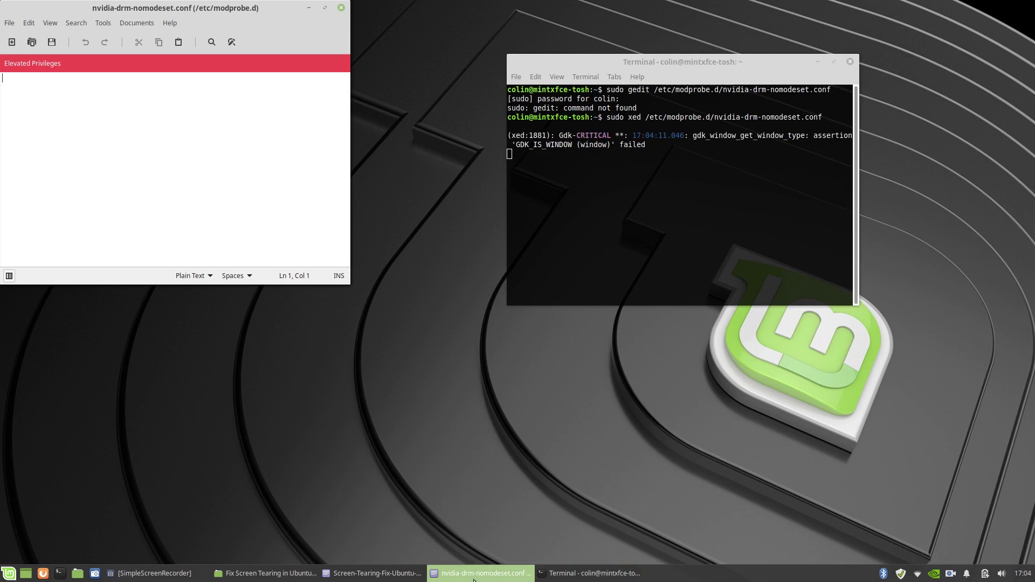
- Copy the options nvidia-drm modeset=1 line from the fix notes
{"action": "left_click", "coordinate": [372, 573]}
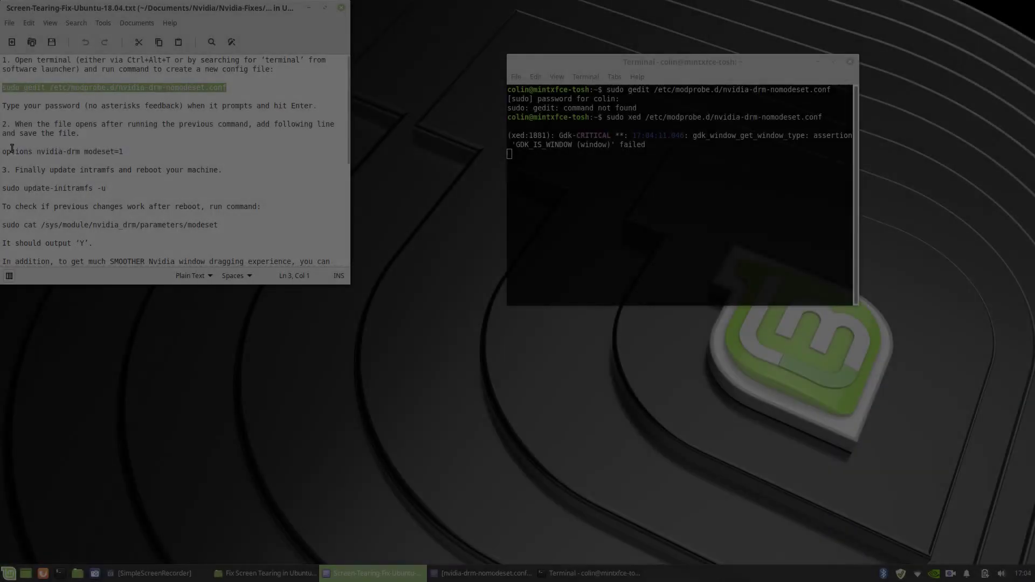
{"action": "triple_click", "coordinate": [43, 152]}
{"action": "right_click", "coordinate": [38, 152]}
{"action": "left_click", "coordinate": [67, 205]}
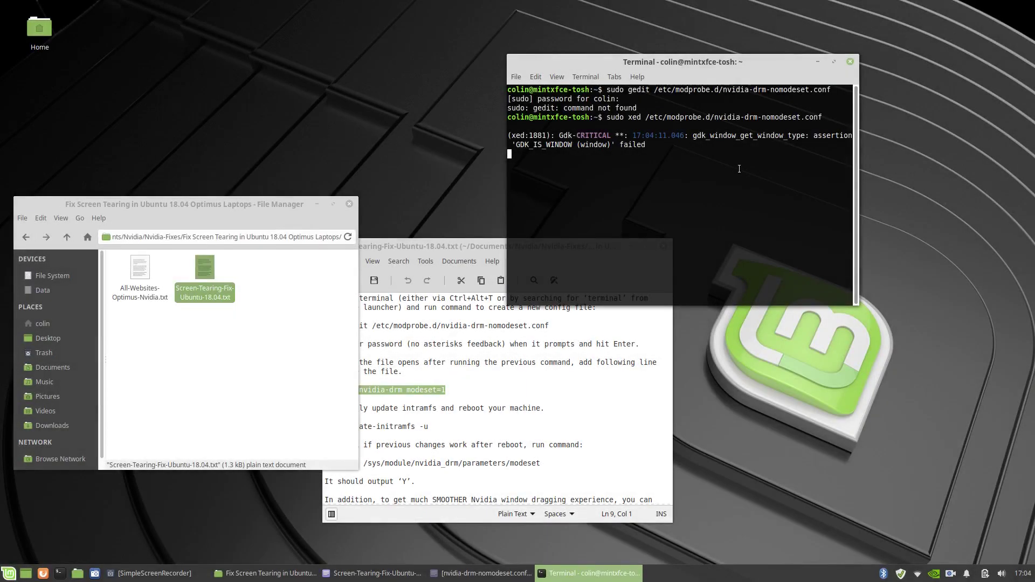
- Open a file manager at the home folder, close the terminal, and move the notes editor right
{"action": "left_click", "coordinate": [77, 574]}
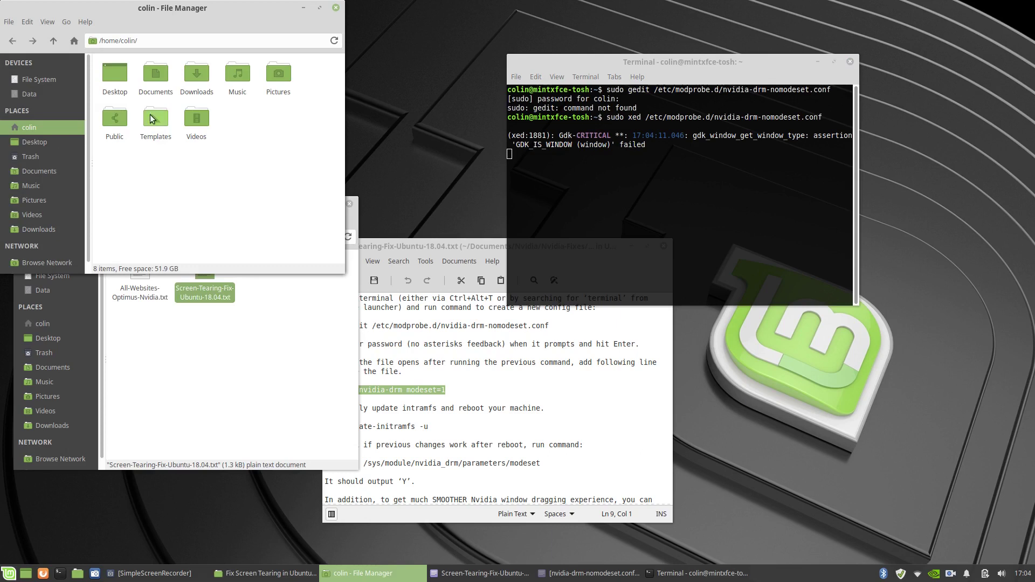
{"action": "right_click", "coordinate": [160, 74]}
{"action": "left_click", "coordinate": [298, 137]}
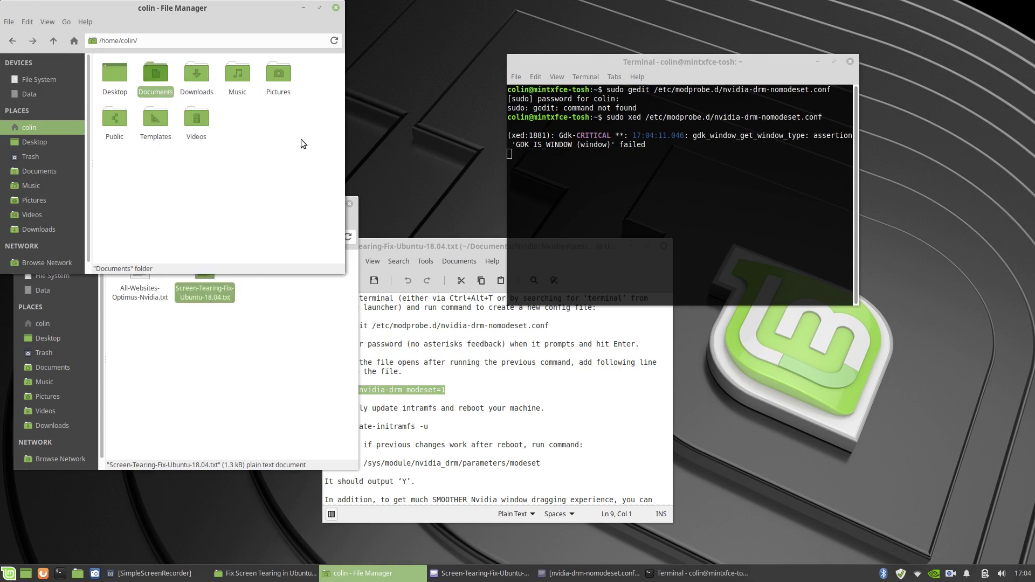
{"action": "left_click", "coordinate": [850, 61]}
{"action": "left_click", "coordinate": [716, 233]}
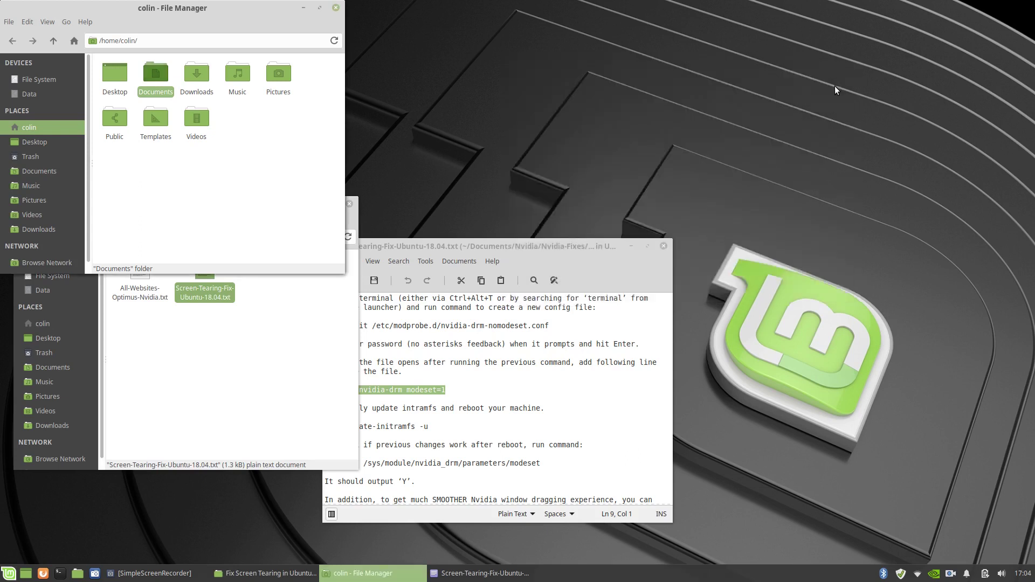
{"action": "left_click_drag", "start_coordinate": [539, 247], "coordinate": [769, 160]}
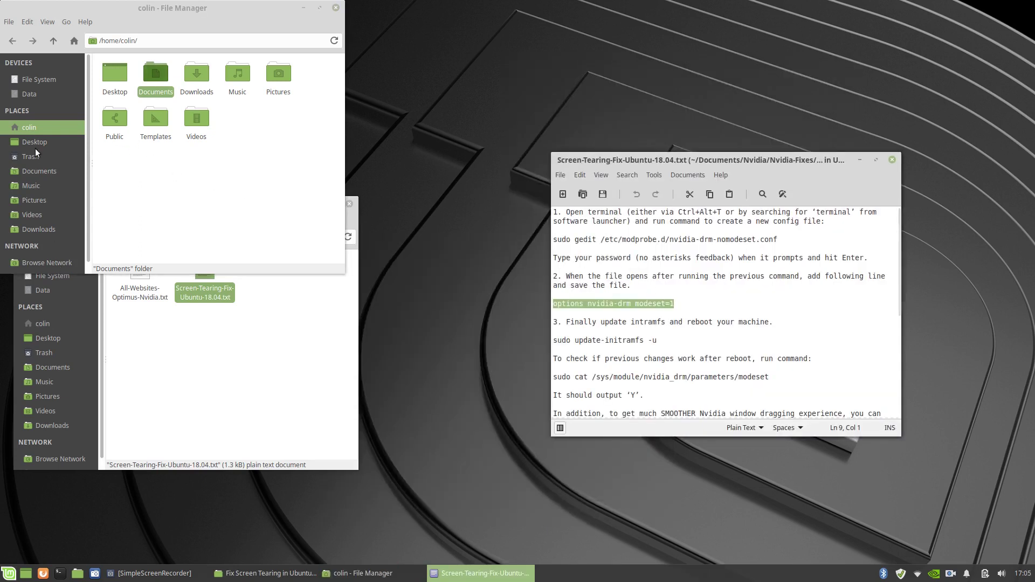
- Browse from File System into /etc/modprobe.d
{"action": "left_click", "coordinate": [38, 79]}
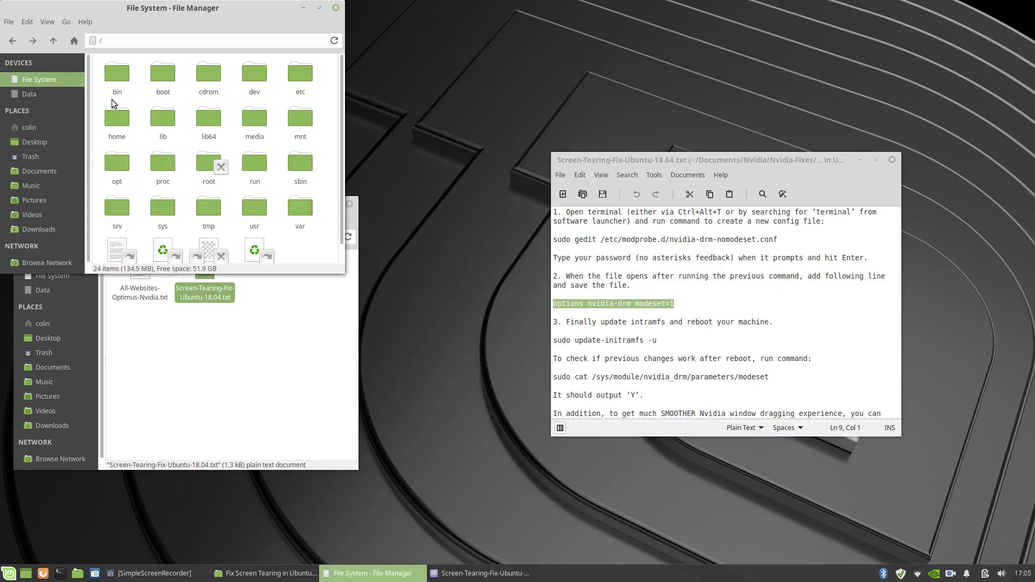
{"action": "double_click", "coordinate": [292, 75]}
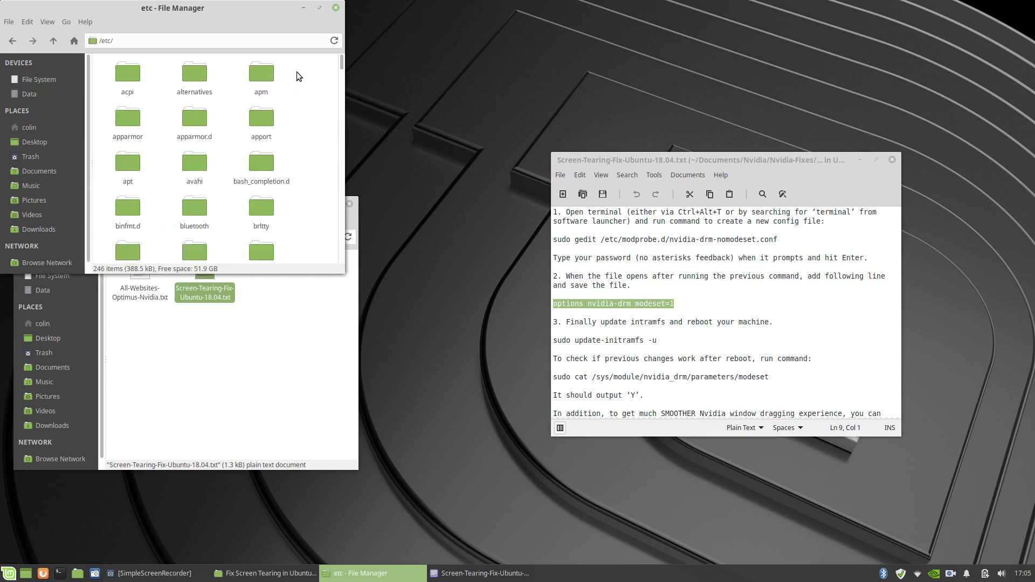
{"action": "scroll", "coordinate": [255, 140], "scroll_direction": "down", "scroll_amount": 10}
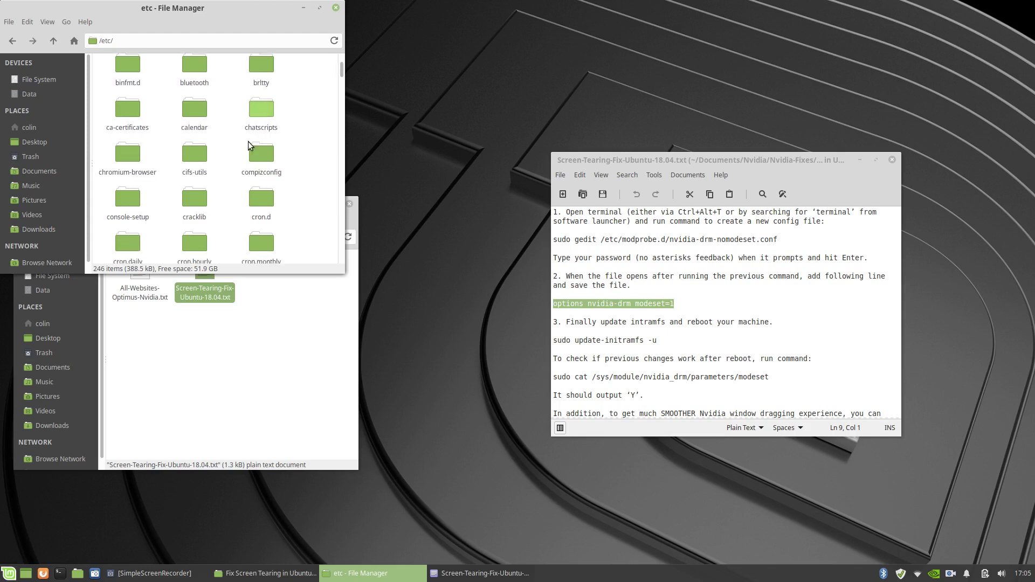
{"action": "type", "text": "mod"}
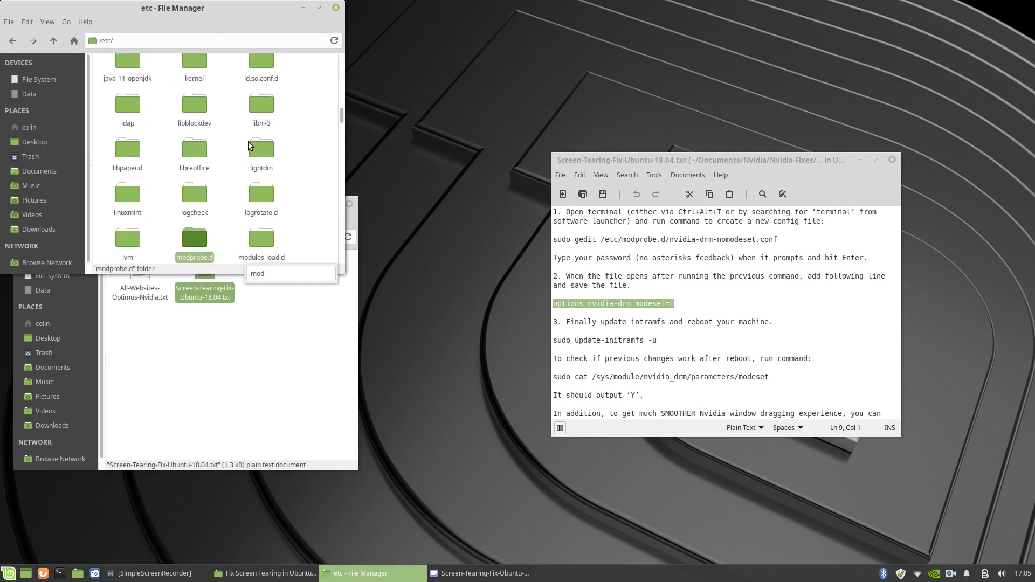
{"action": "double_click", "coordinate": [192, 238]}
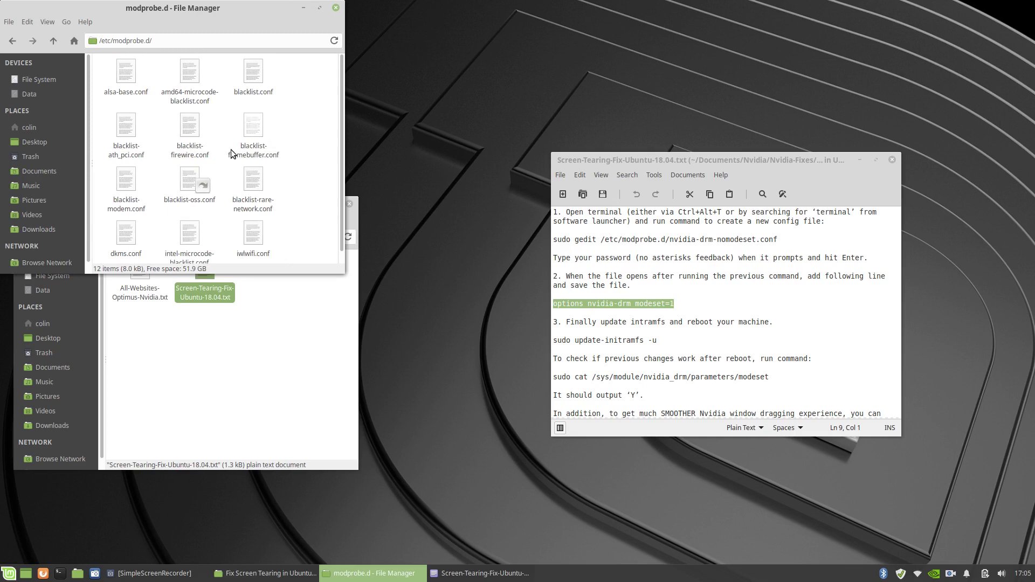
- Go back to /etc and choose Open as Root on the modprobe.d folder
{"action": "right_click", "coordinate": [298, 159]}
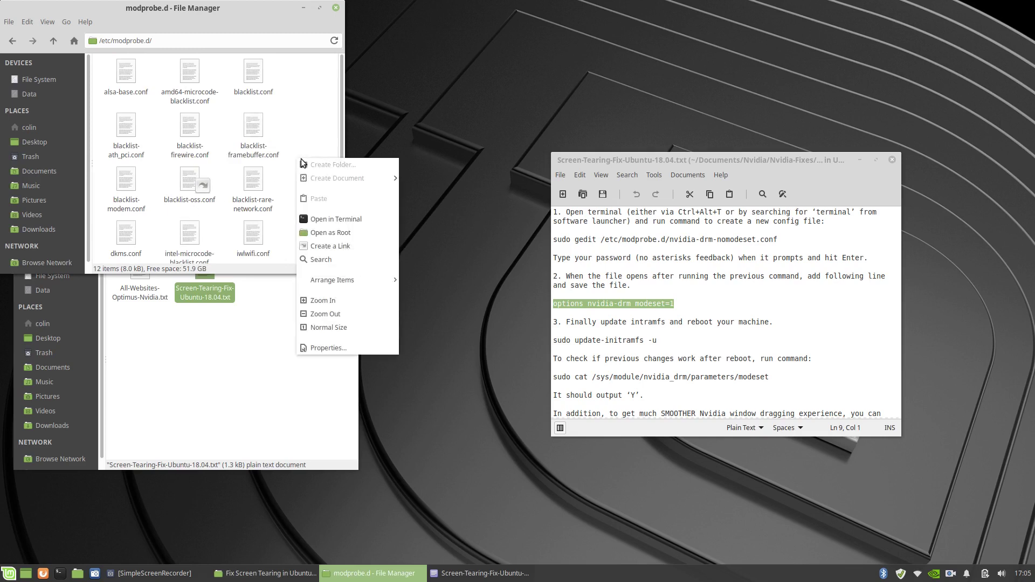
{"action": "left_click", "coordinate": [305, 132]}
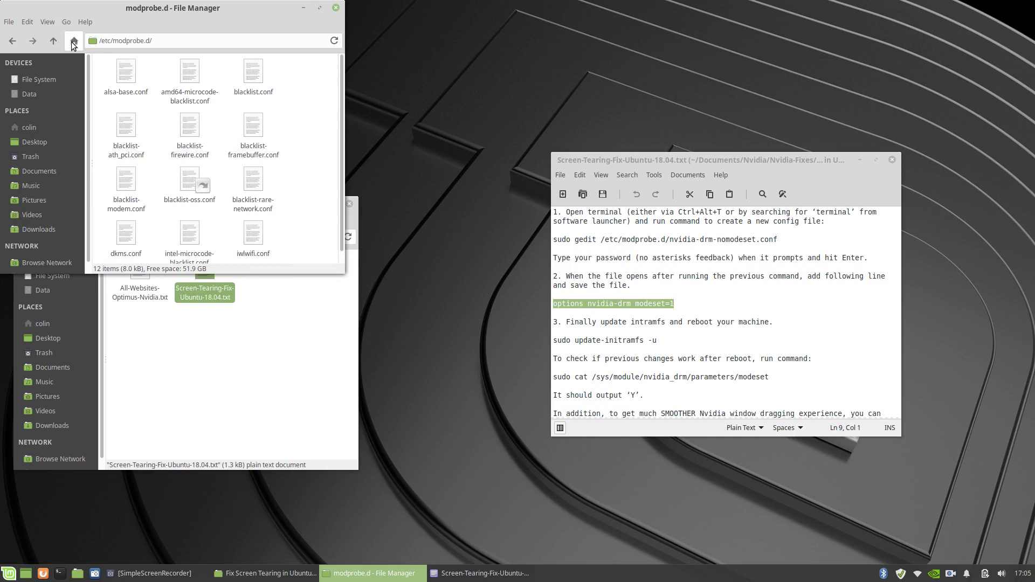
{"action": "left_click", "coordinate": [12, 41]}
{"action": "right_click", "coordinate": [203, 244]}
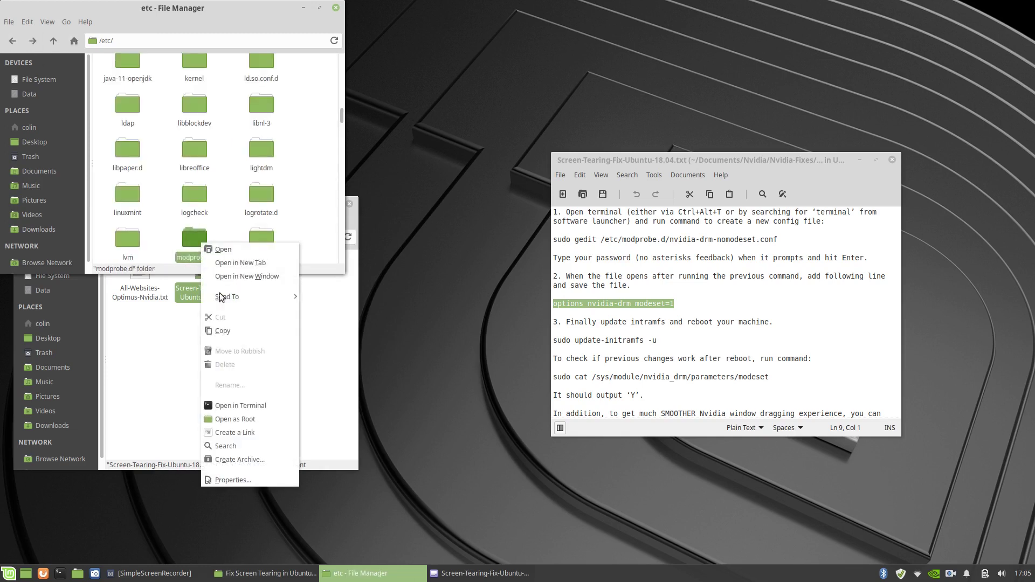
{"action": "left_click", "coordinate": [234, 419]}
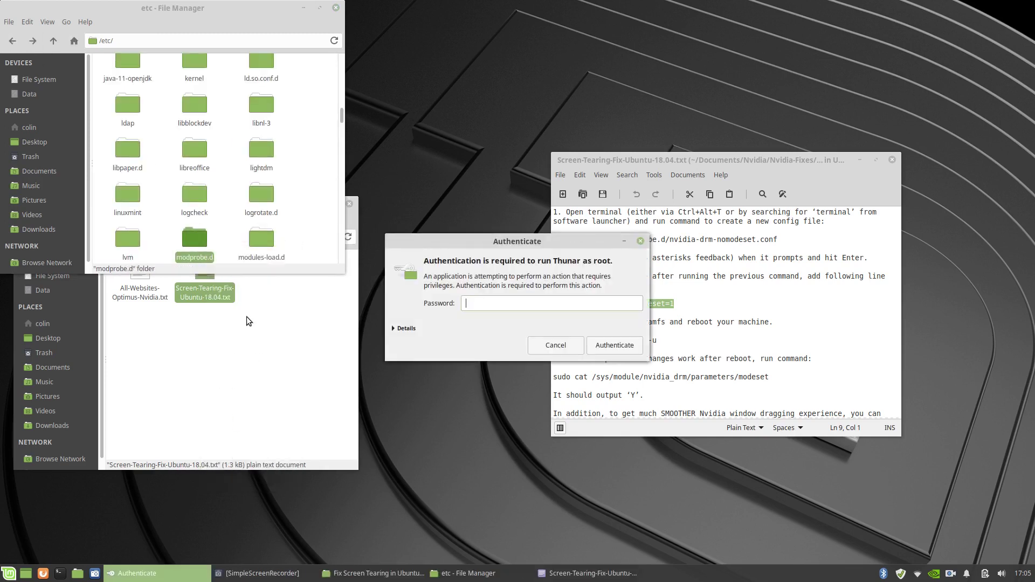
- Authenticate as root and start creating an empty file in modprobe.d
{"action": "key", "text": "Return"}
{"action": "right_click", "coordinate": [293, 120]}
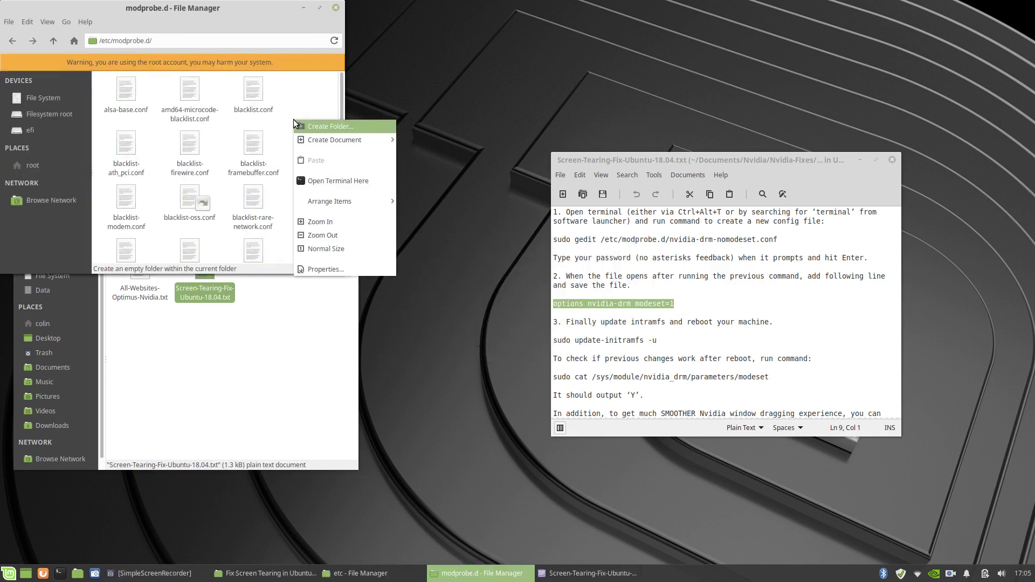
{"action": "mouse_move", "coordinate": [322, 140]}
{"action": "left_click", "coordinate": [425, 162]}
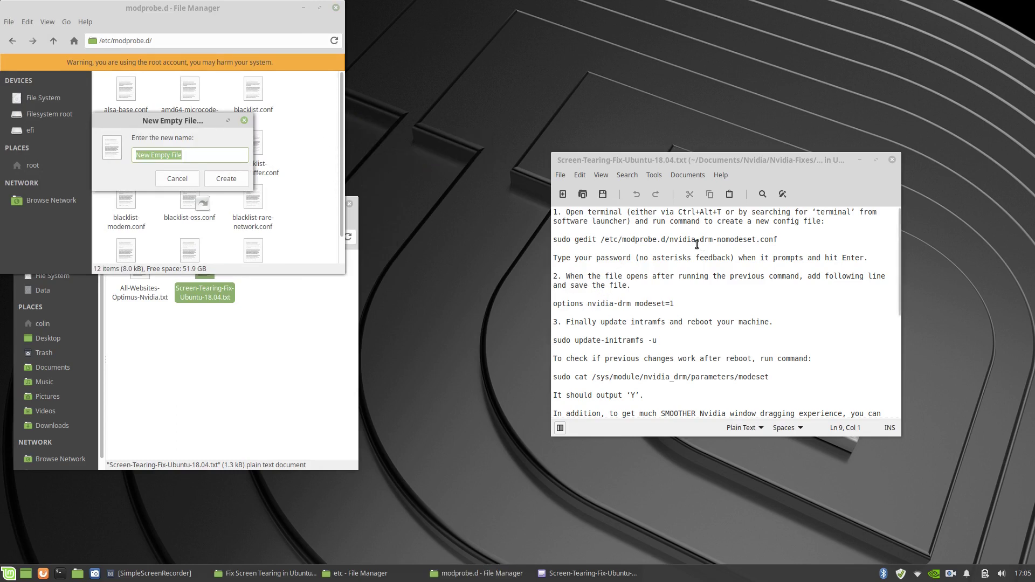
- Copy the config file name from the notes and paste it over the default new file name
{"action": "left_click_drag", "start_coordinate": [671, 240], "coordinate": [778, 239]}
{"action": "right_click", "coordinate": [769, 239]}
{"action": "left_click", "coordinate": [793, 293]}
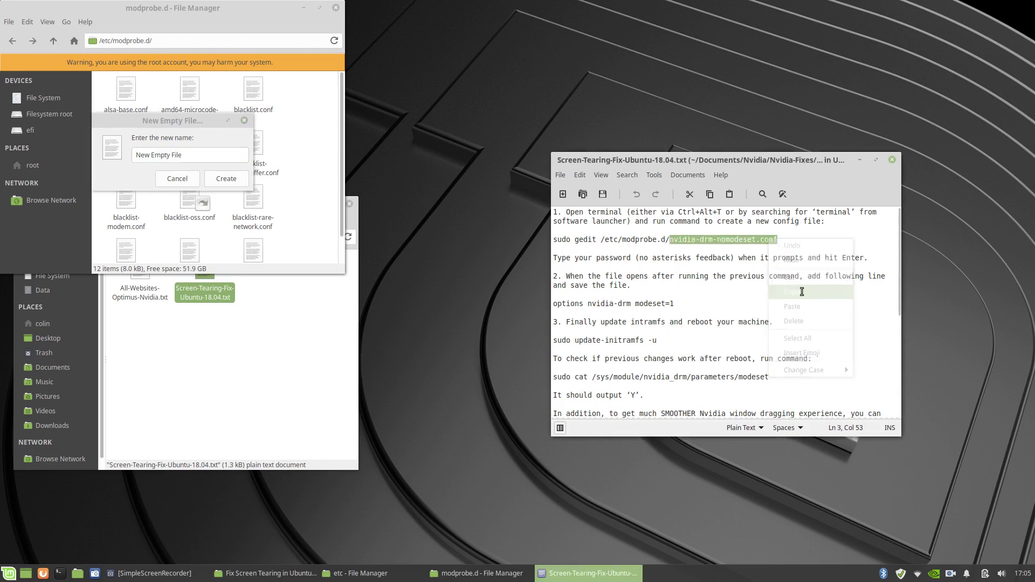
{"action": "left_click", "coordinate": [190, 156]}
{"action": "left_click_drag", "start_coordinate": [190, 155], "coordinate": [135, 156]}
{"action": "key", "text": "BackSpace"}
{"action": "right_click", "coordinate": [157, 155]}
{"action": "left_click", "coordinate": [180, 186]}
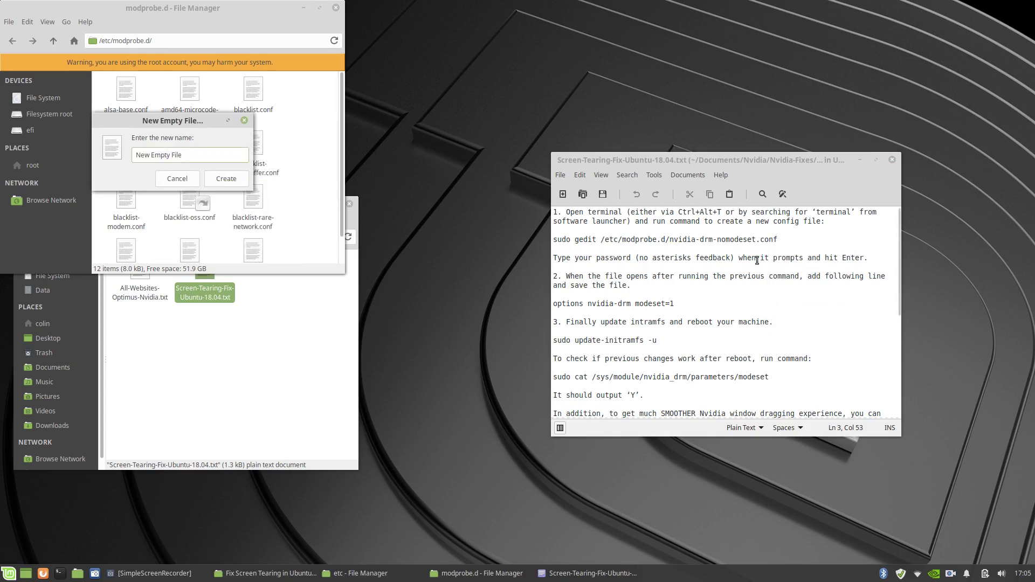
- Name the new file nvidia-drm-nomodeset.conf, create it, and open it for editing
{"action": "left_click_drag", "start_coordinate": [669, 239], "coordinate": [778, 241]}
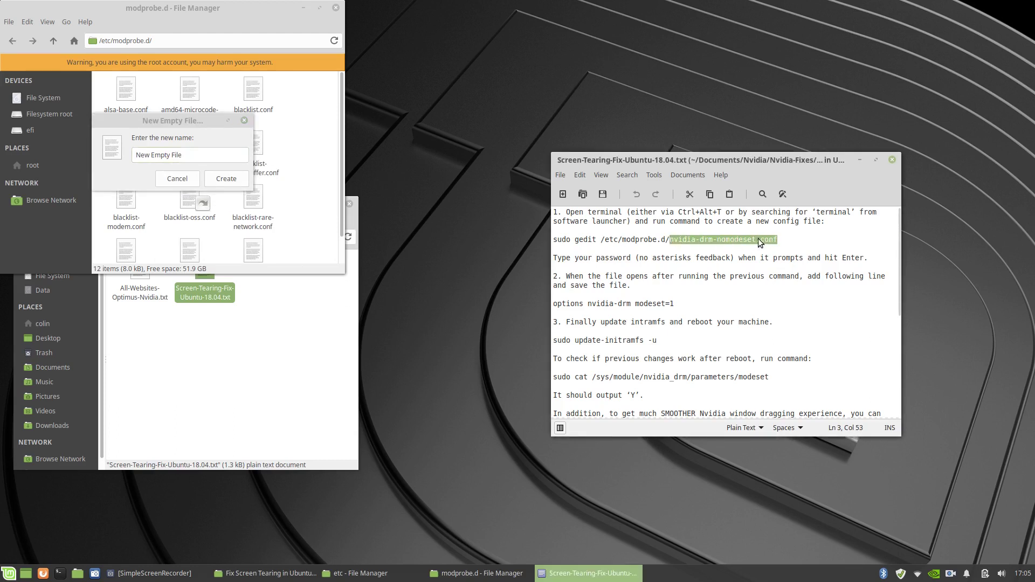
{"action": "right_click", "coordinate": [759, 241]}
{"action": "left_click", "coordinate": [786, 296]}
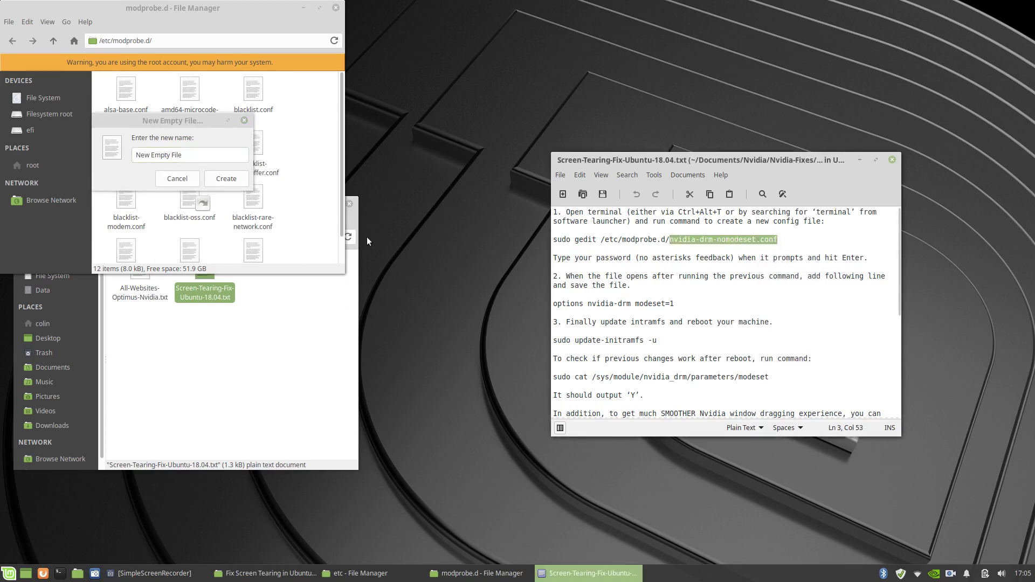
{"action": "left_click", "coordinate": [209, 158]}
{"action": "right_click", "coordinate": [153, 159]}
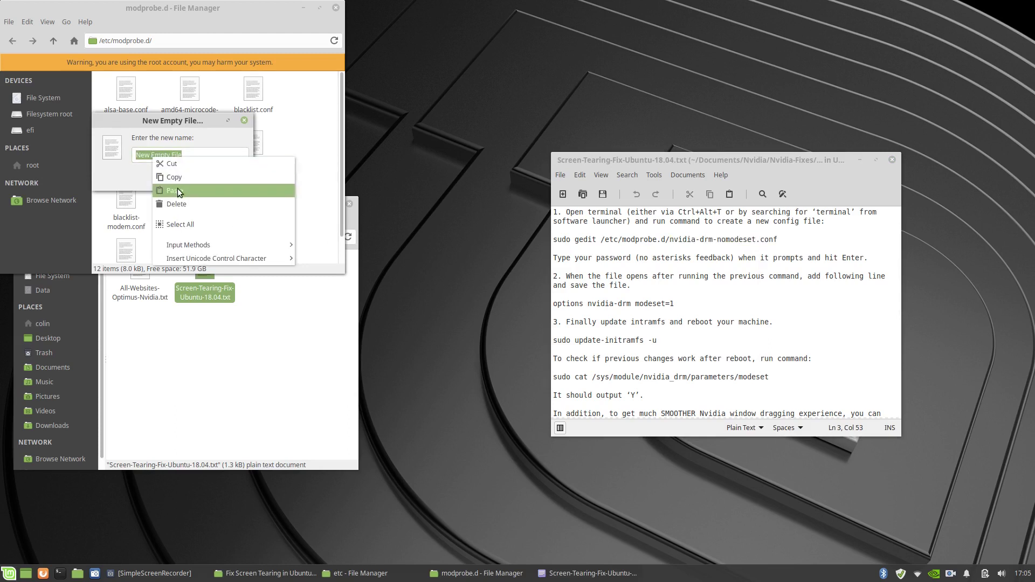
{"action": "left_click", "coordinate": [177, 189]}
{"action": "left_click", "coordinate": [224, 176]}
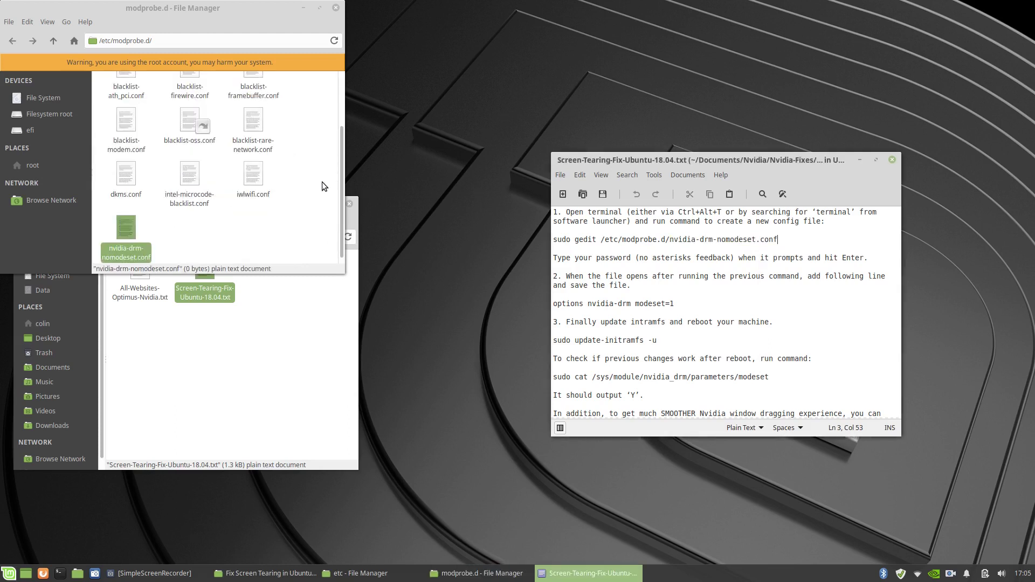
{"action": "double_click", "coordinate": [125, 226]}
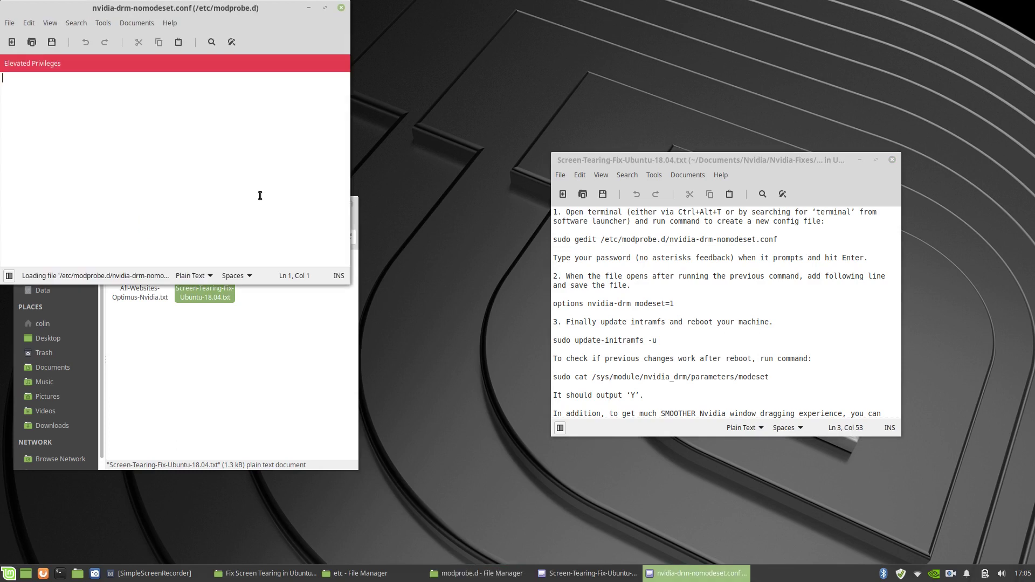
- Paste options nvidia-drm modeset=1 into nvidia-drm-nomodeset.conf, save it, and close the editor
{"action": "double_click", "coordinate": [599, 303]}
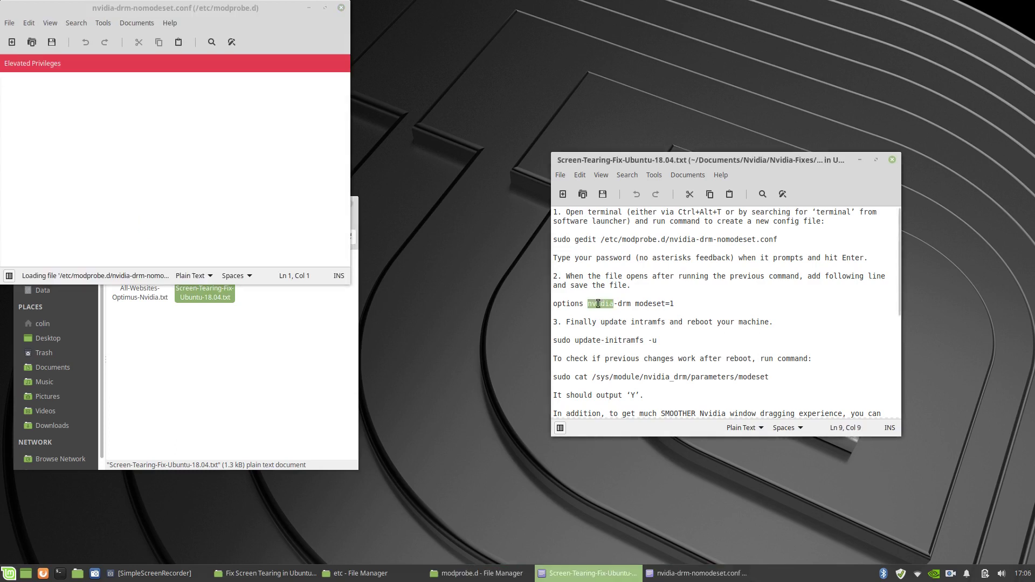
{"action": "triple_click", "coordinate": [599, 304]}
{"action": "right_click", "coordinate": [597, 303]}
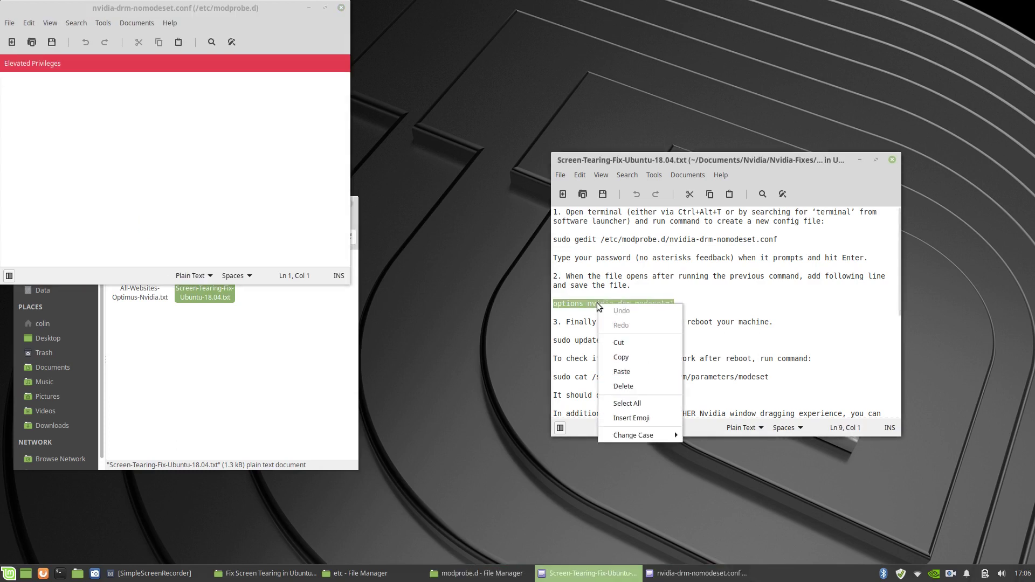
{"action": "left_click", "coordinate": [633, 356]}
{"action": "right_click", "coordinate": [36, 87]}
{"action": "left_click", "coordinate": [73, 153]}
{"action": "left_click", "coordinate": [51, 42]}
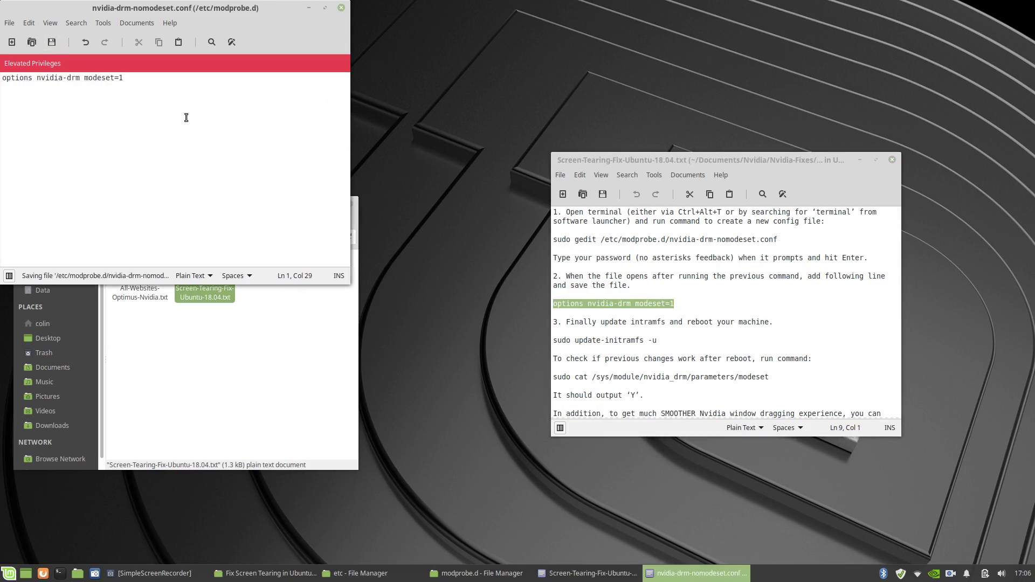
{"action": "left_click", "coordinate": [342, 8]}
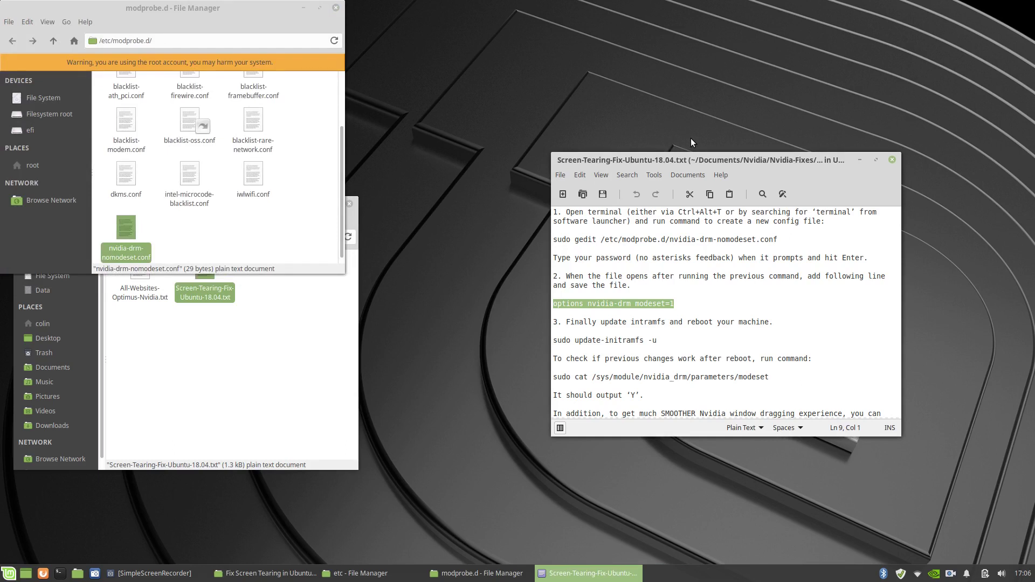
- Copy the sudo update-initramfs -u command from the fix notes
{"action": "left_click", "coordinate": [591, 340]}
{"action": "triple_click", "coordinate": [591, 340]}
{"action": "triple_click", "coordinate": [591, 340]}
{"action": "right_click", "coordinate": [590, 338]}
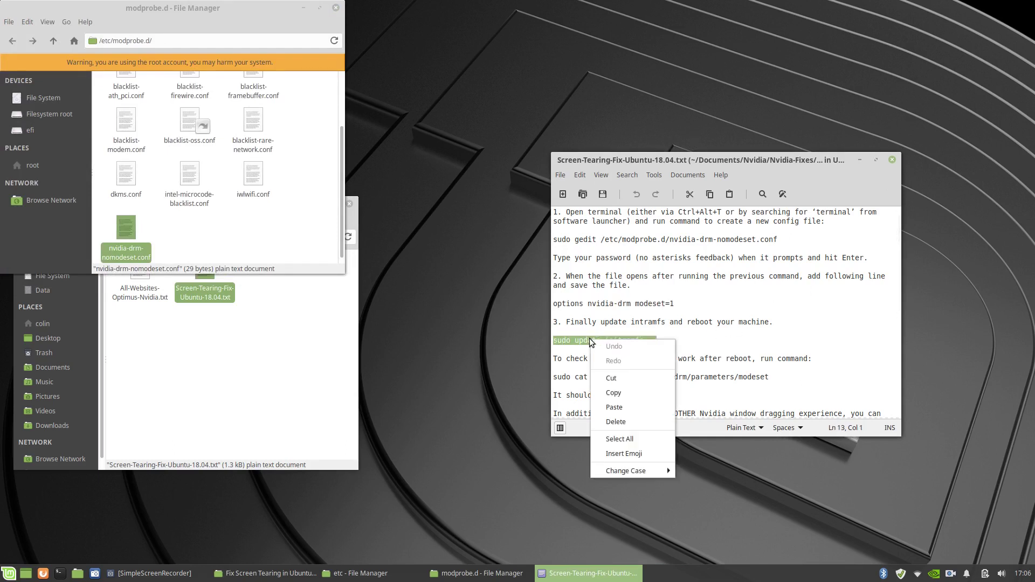
{"action": "left_click", "coordinate": [619, 392]}
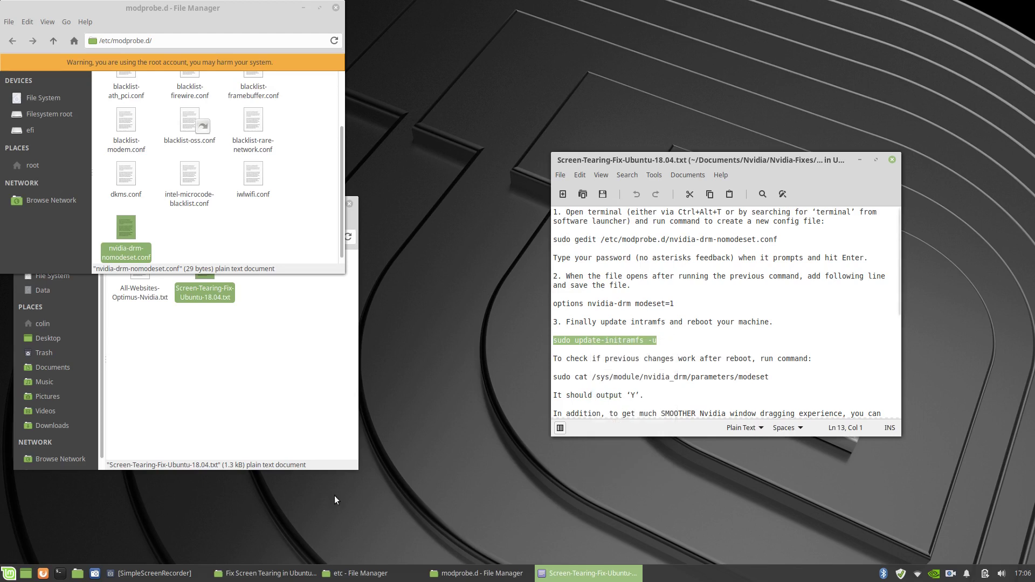
- Run sudo update-initramfs -u with the sudo password to generate initrd.img-4.15.0-47-generic, then close the terminal
{"action": "left_click", "coordinate": [61, 574]}
{"action": "right_click", "coordinate": [142, 42]}
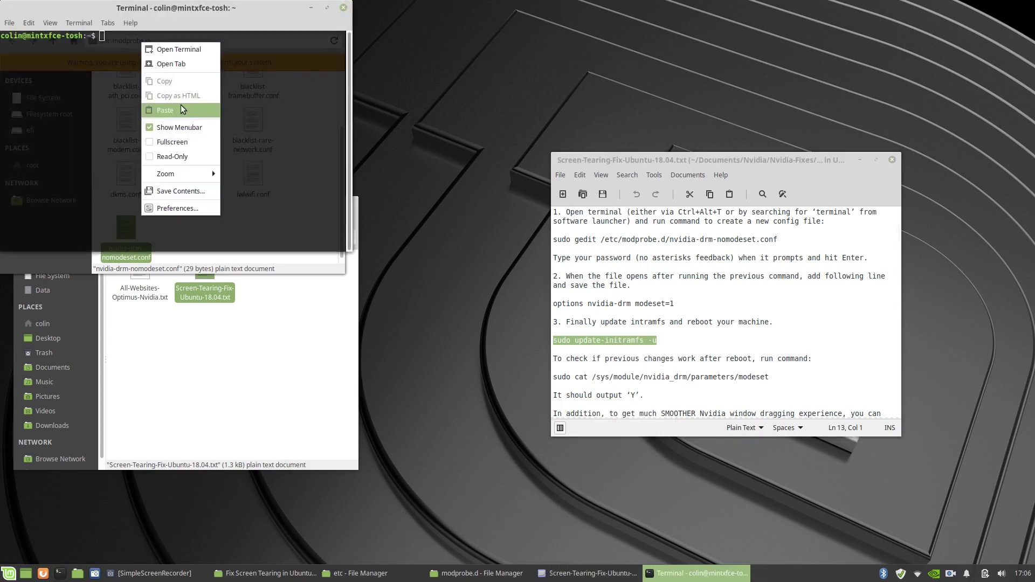
{"action": "left_click", "coordinate": [165, 110]}
{"action": "key", "text": "Return"}
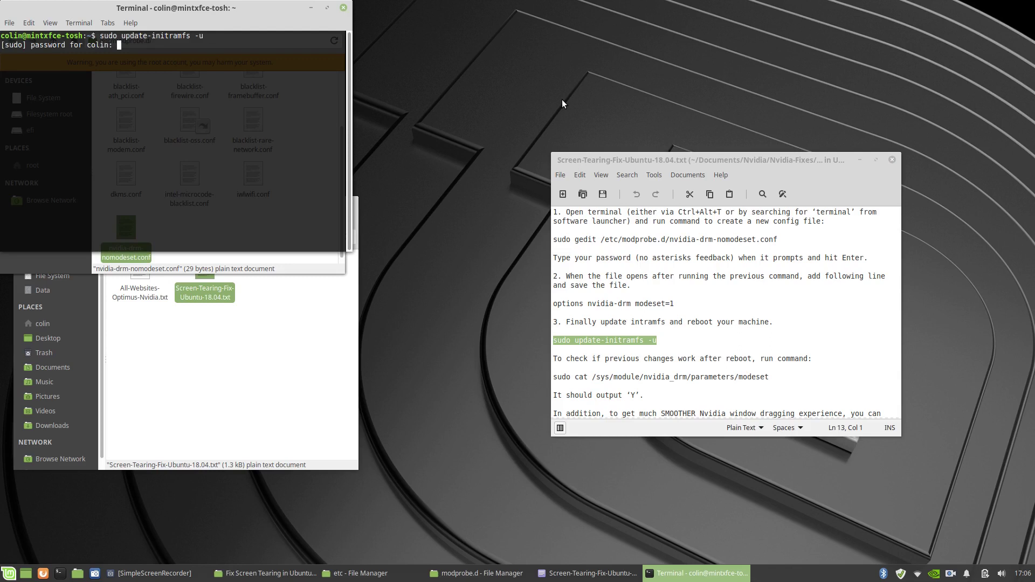
{"action": "type", "text": "********"}
{"action": "key", "text": "Return"}
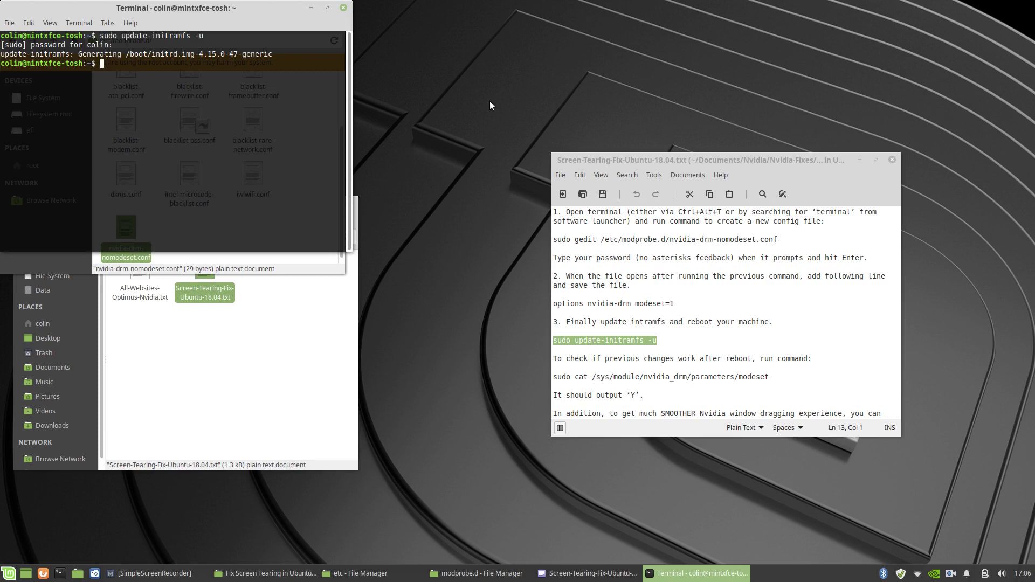
{"action": "left_click", "coordinate": [343, 8]}
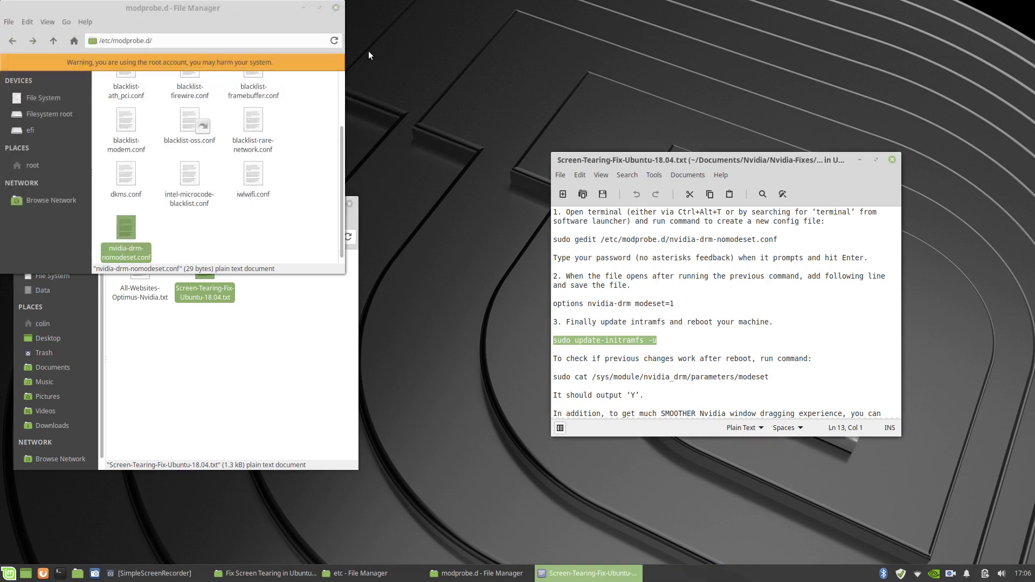
- Close the modprobe.d, etc and Fix Screen Tearing folders and the Screen-Tearing-Fix notes, then minimise the recorder
{"action": "left_click", "coordinate": [335, 8]}
{"action": "left_click", "coordinate": [892, 161]}
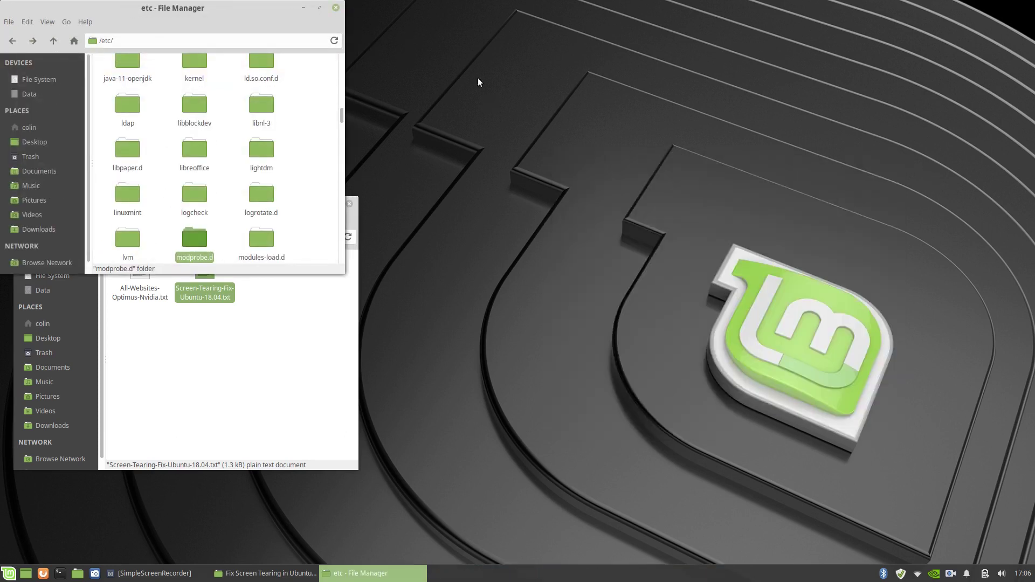
{"action": "left_click", "coordinate": [336, 8]}
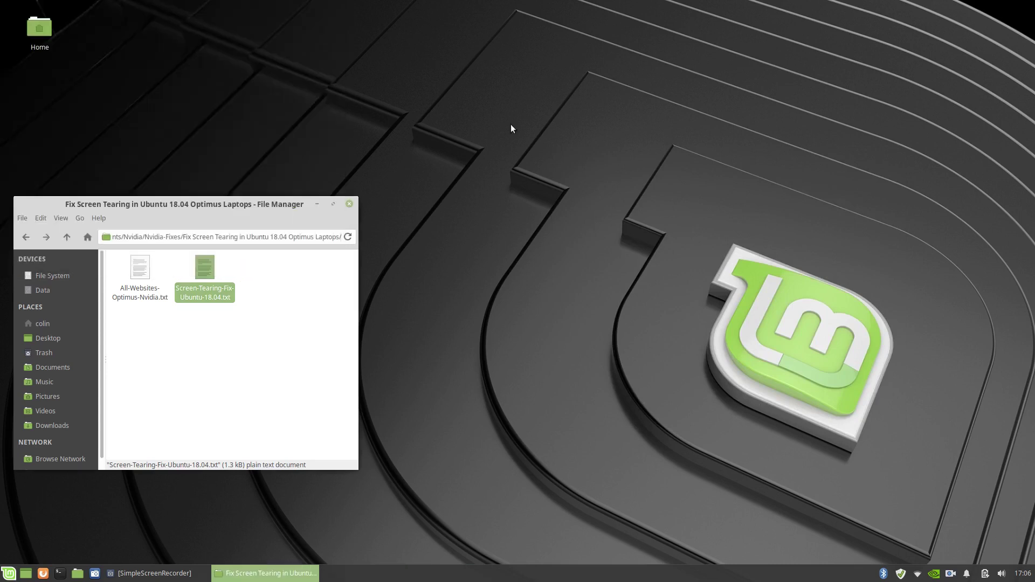
{"action": "left_click", "coordinate": [348, 204]}
{"action": "left_click", "coordinate": [130, 573]}
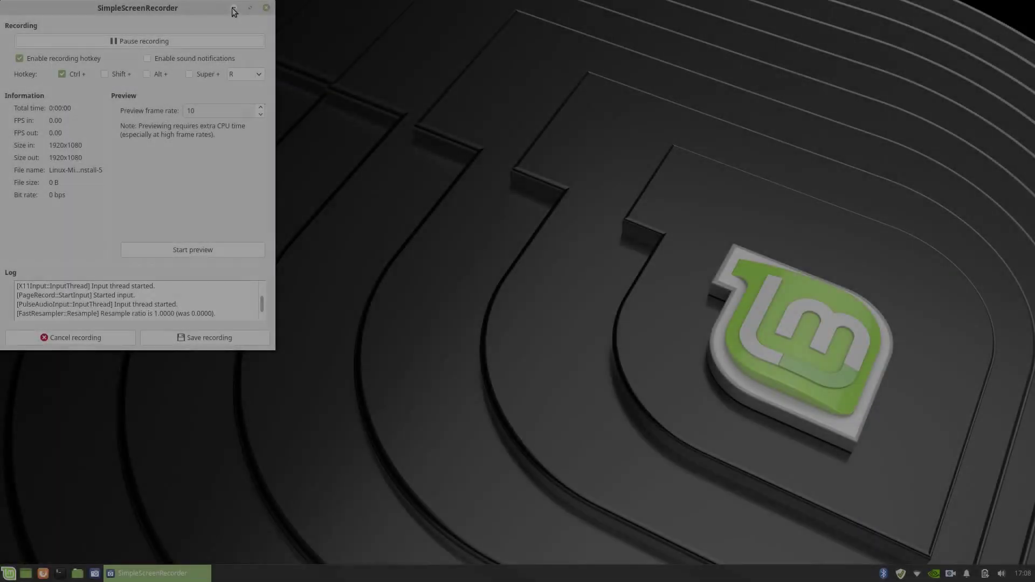
{"action": "left_click", "coordinate": [234, 8]}
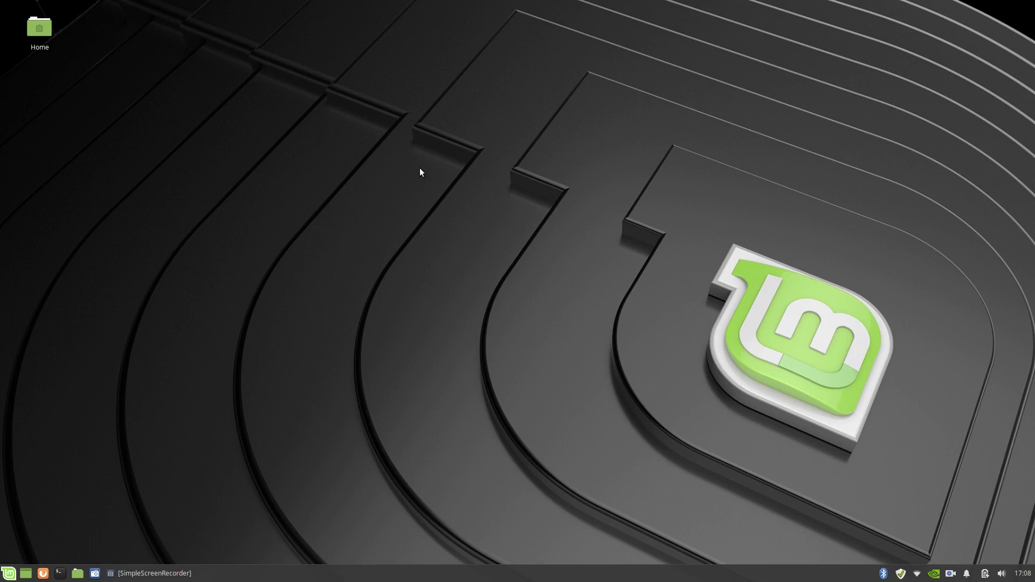
{"action": "left_click", "coordinate": [47, 570]}
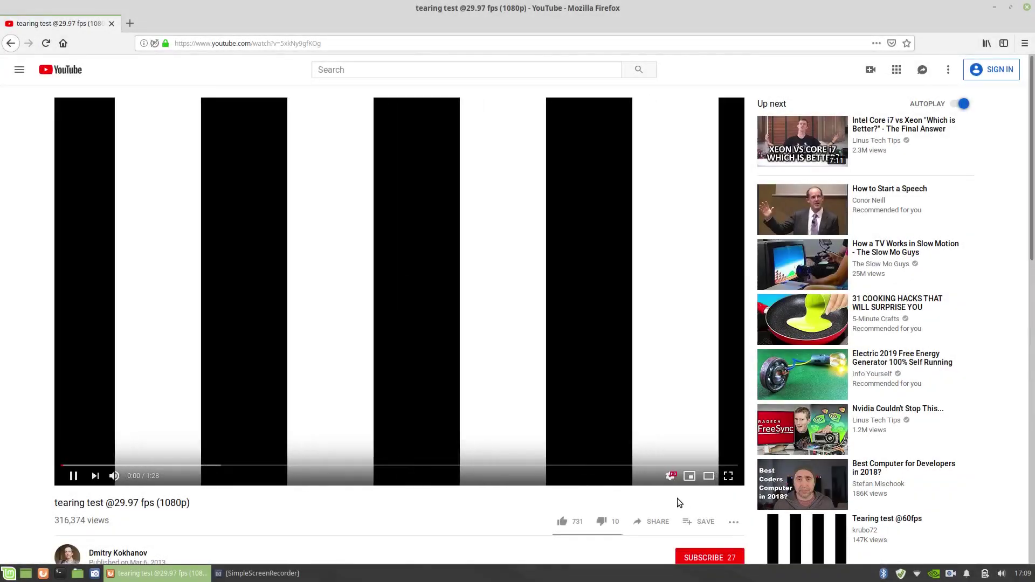
{"action": "left_click", "coordinate": [727, 475]}
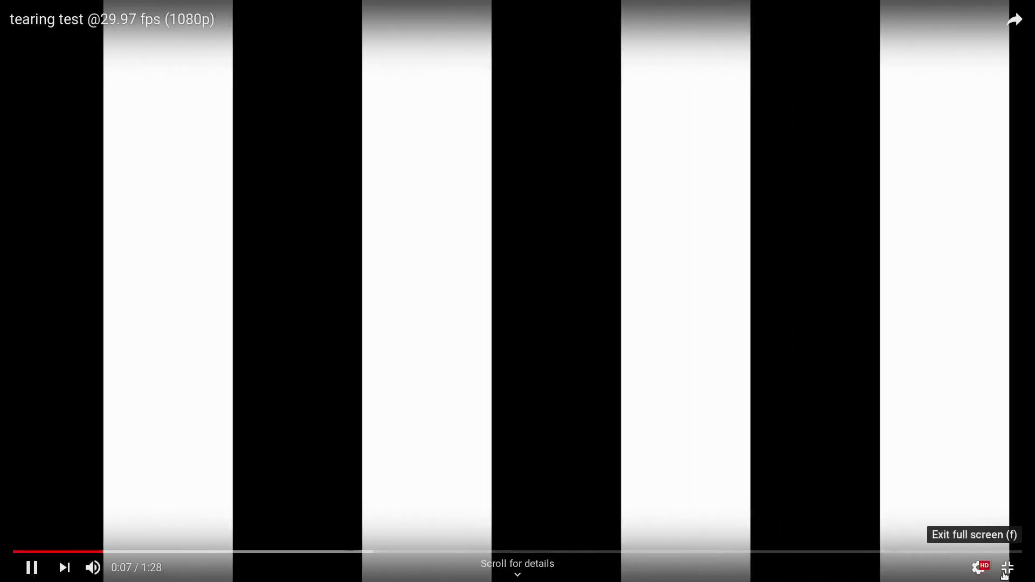
{"action": "left_click", "coordinate": [1008, 566]}
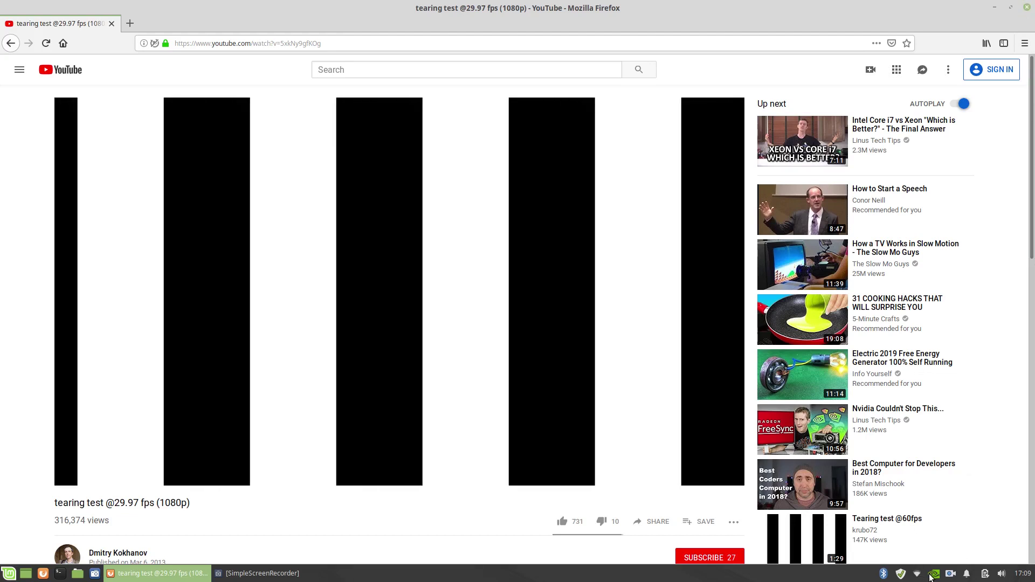
{"action": "left_click", "coordinate": [1027, 7]}
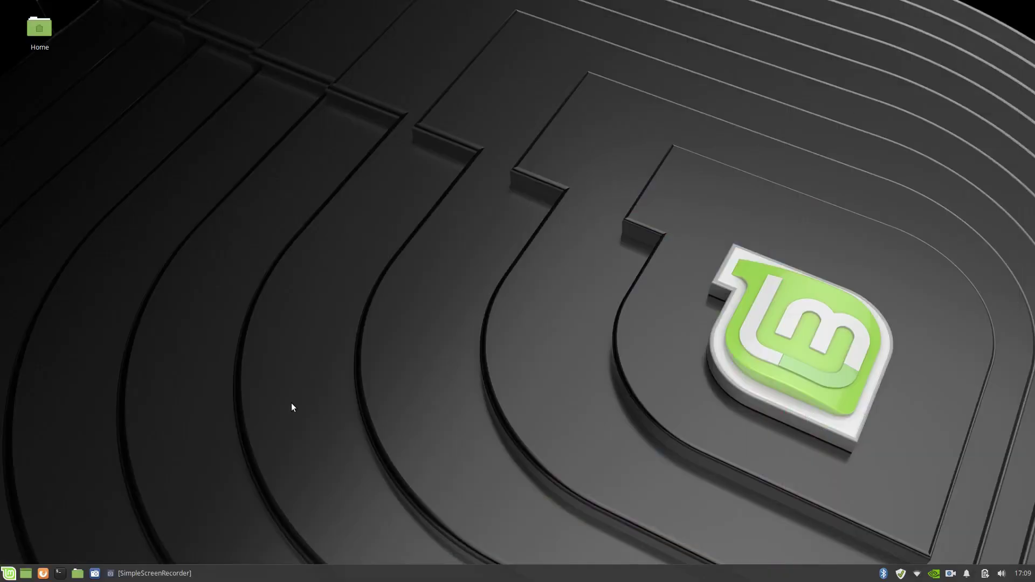
{"action": "left_click", "coordinate": [936, 576]}
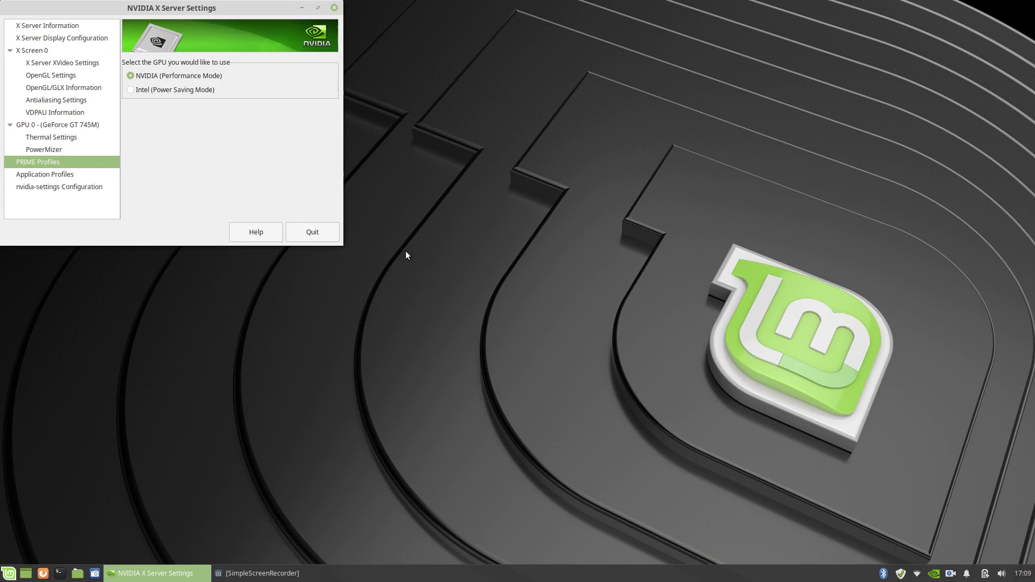
{"action": "left_click", "coordinate": [51, 75]}
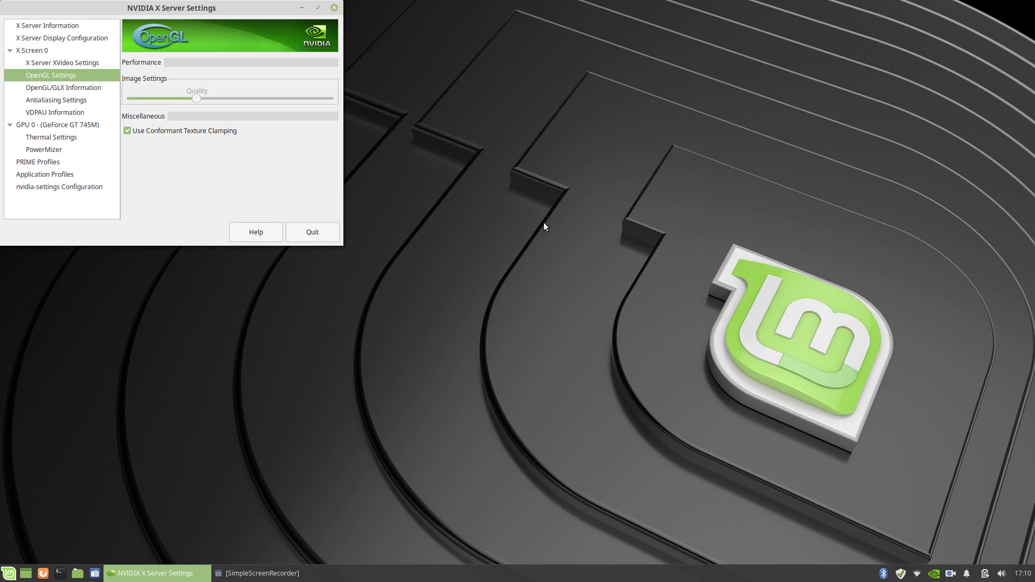
{"action": "left_click", "coordinate": [313, 232]}
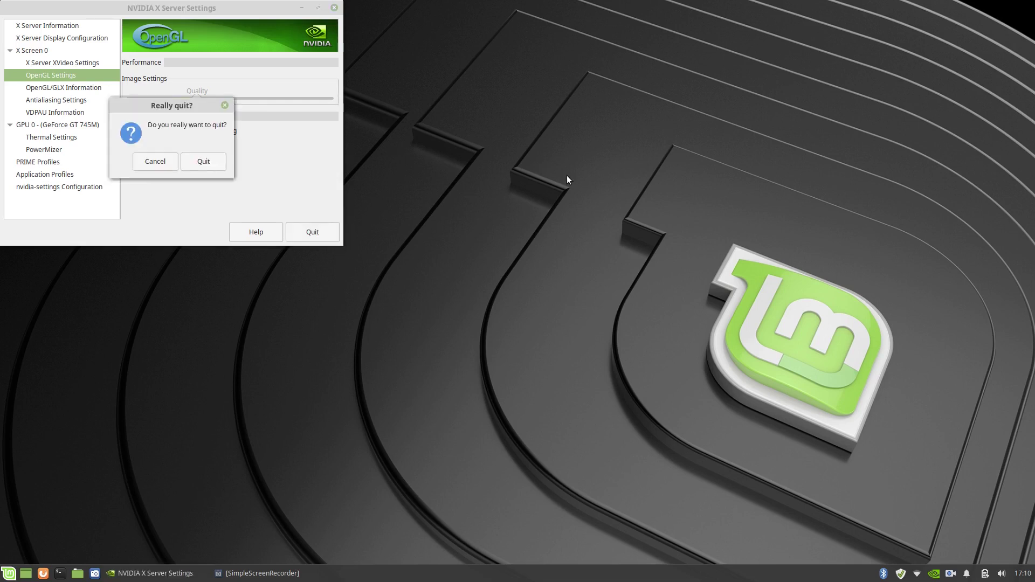
{"action": "left_click", "coordinate": [204, 162]}
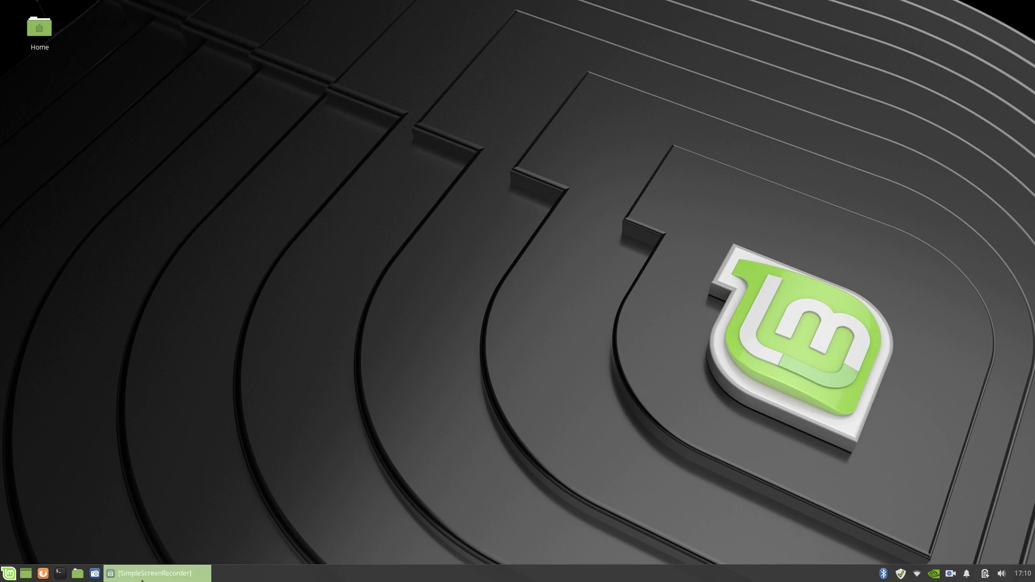
{"action": "left_click", "coordinate": [77, 573]}
{"action": "left_click_drag", "start_coordinate": [182, 10], "coordinate": [483, 133]}
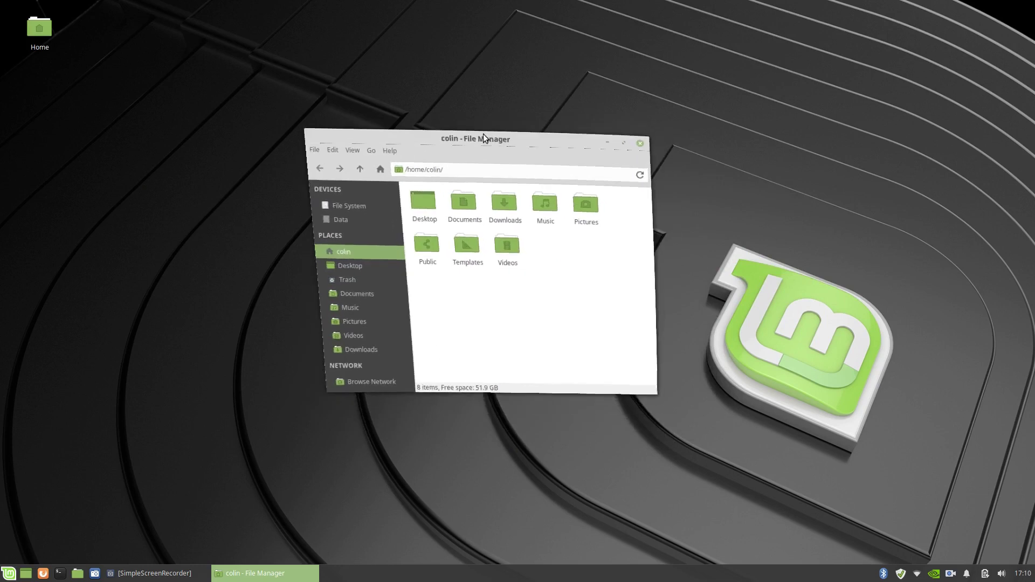
{"action": "left_click", "coordinate": [647, 131]}
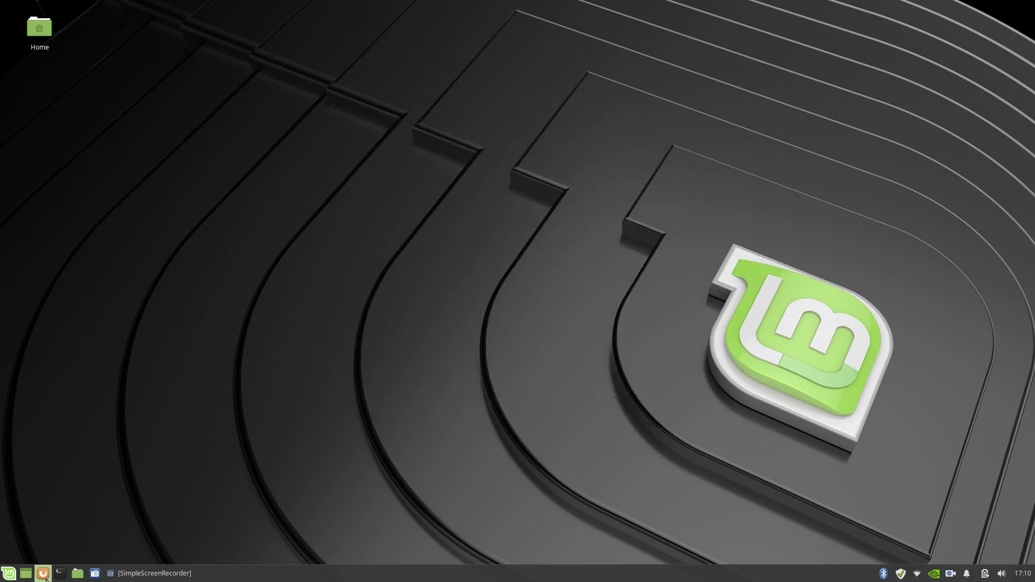
{"action": "left_click", "coordinate": [12, 576]}
{"action": "left_click", "coordinate": [153, 478]}
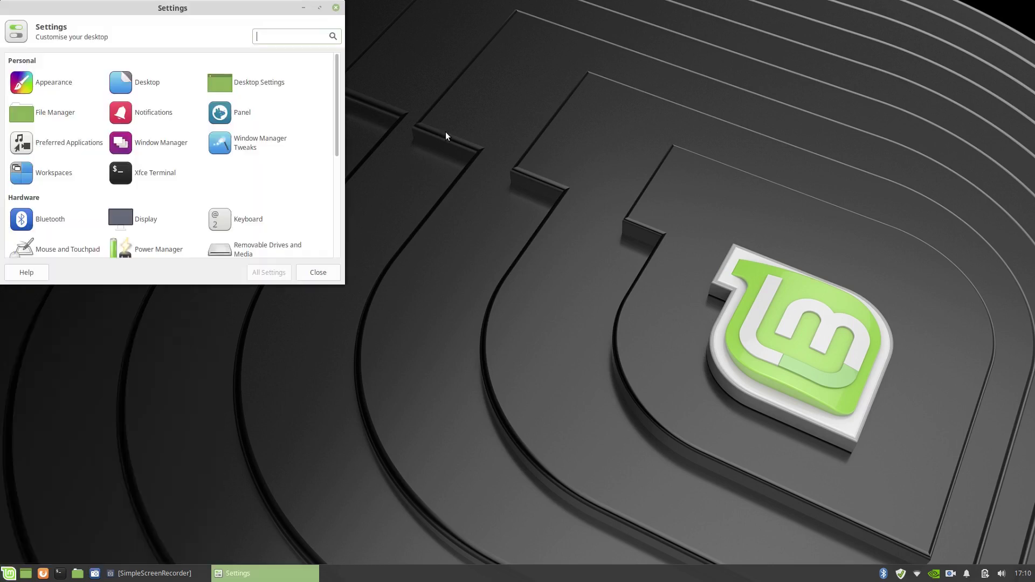
{"action": "left_click", "coordinate": [213, 82]}
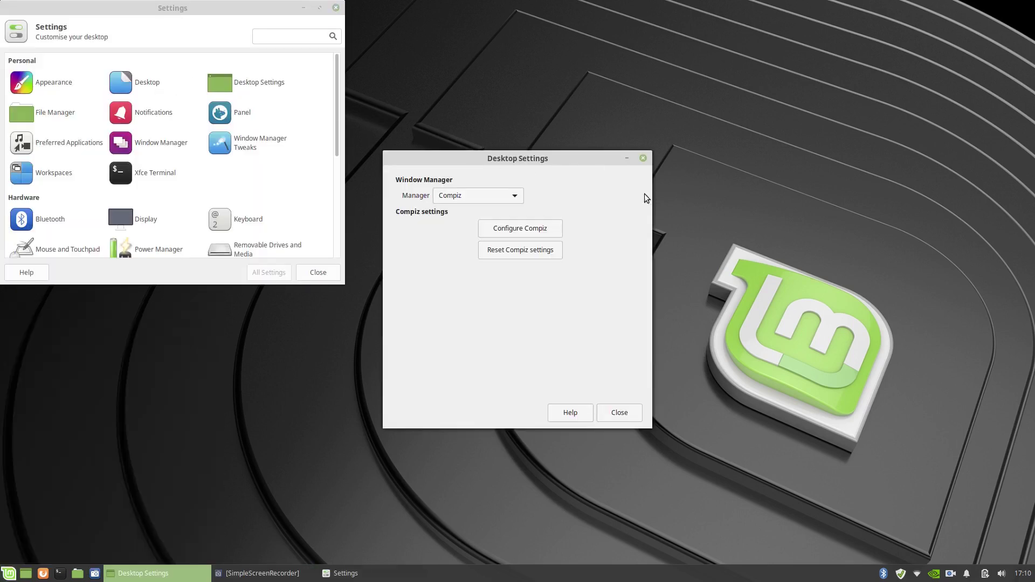
{"action": "left_click", "coordinate": [506, 195]}
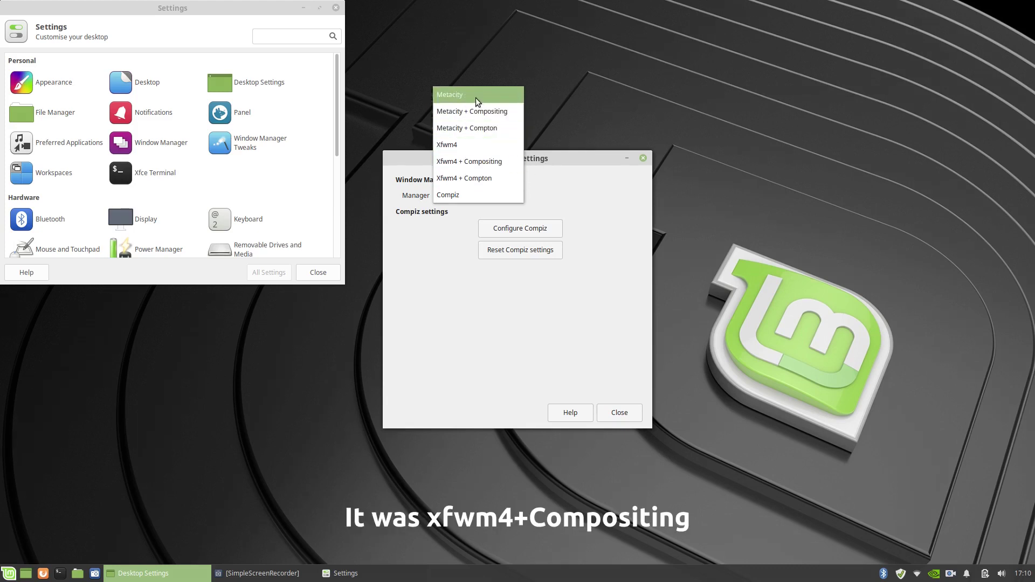
{"action": "left_click", "coordinate": [603, 114]}
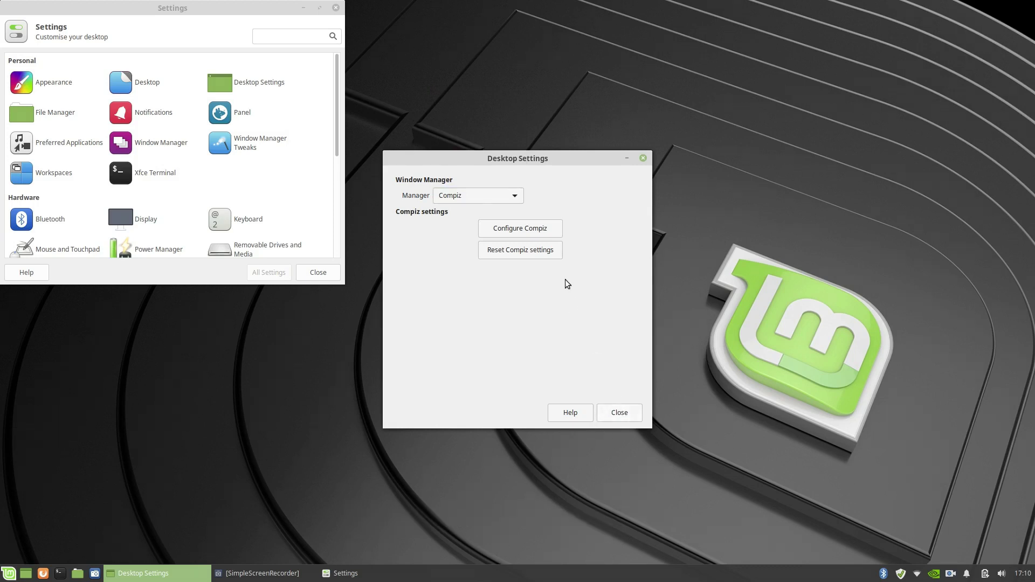
{"action": "left_click", "coordinate": [620, 413]}
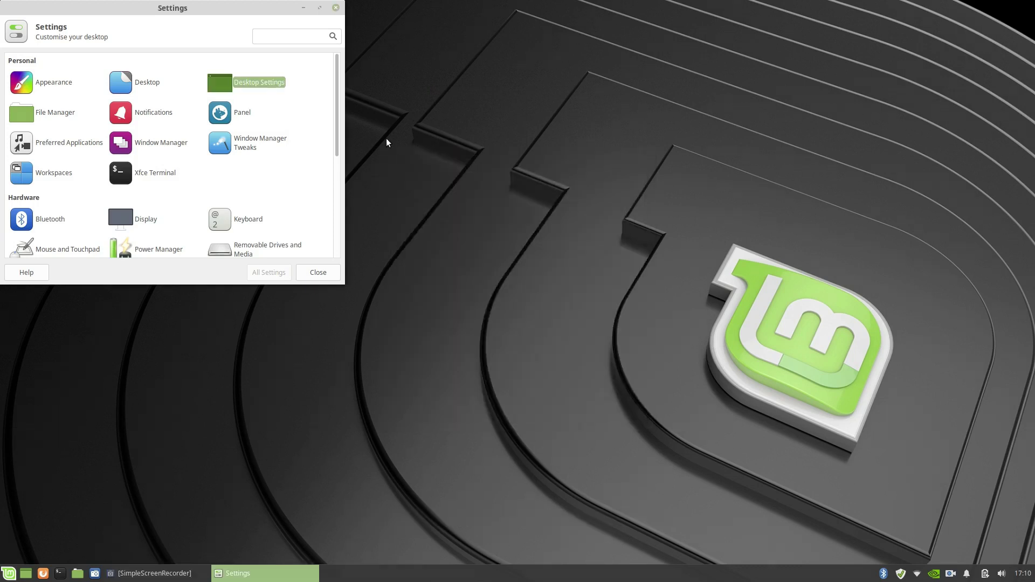
{"action": "left_click", "coordinate": [325, 274]}
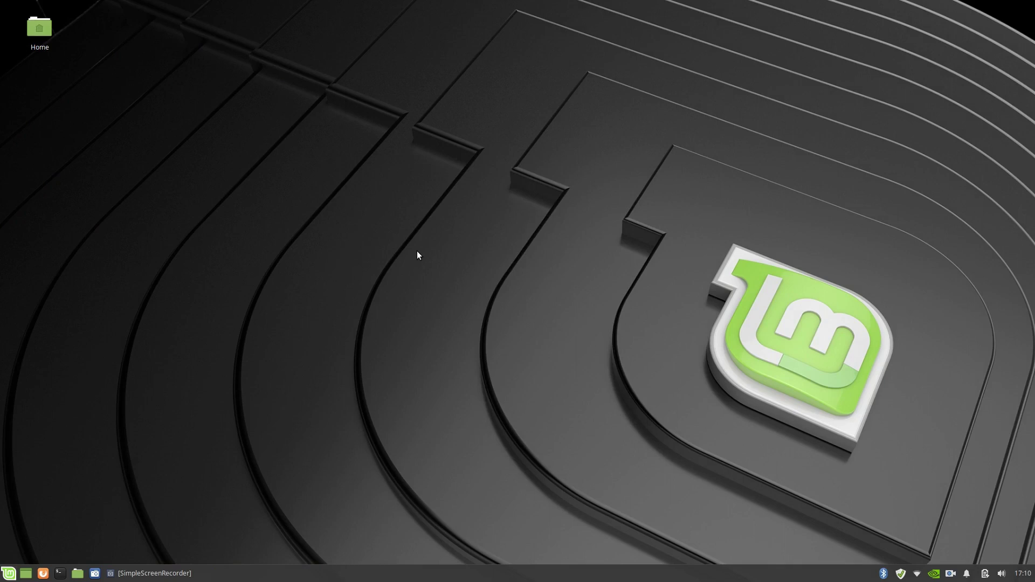